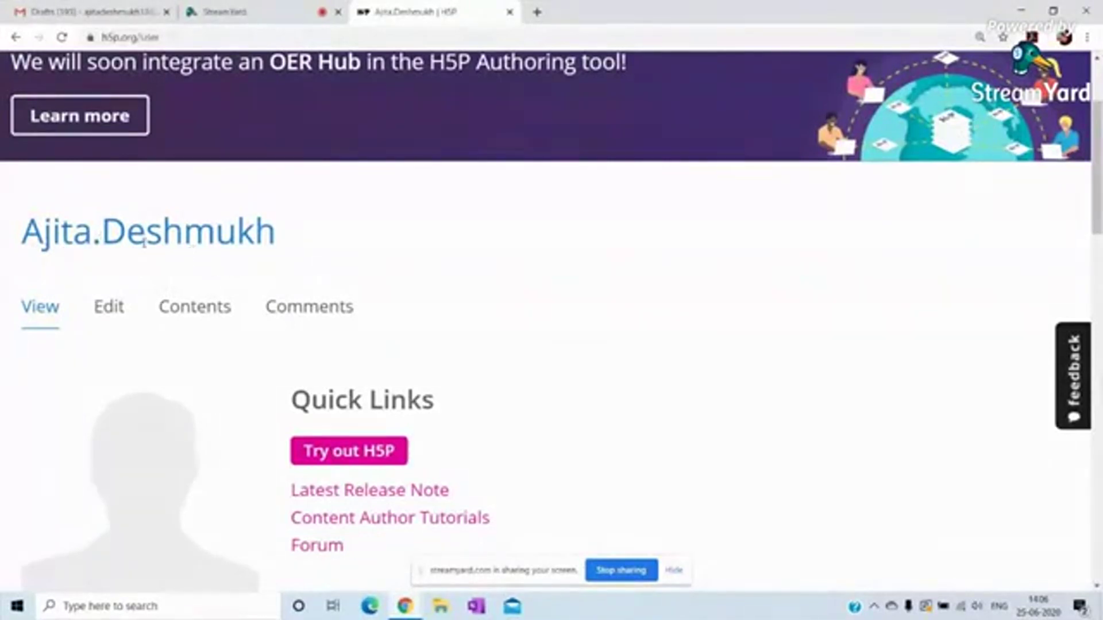
Look over the quick links and recent content on the account page, and open the full contents list
left_click_drag(1099, 171, 1099, 224)
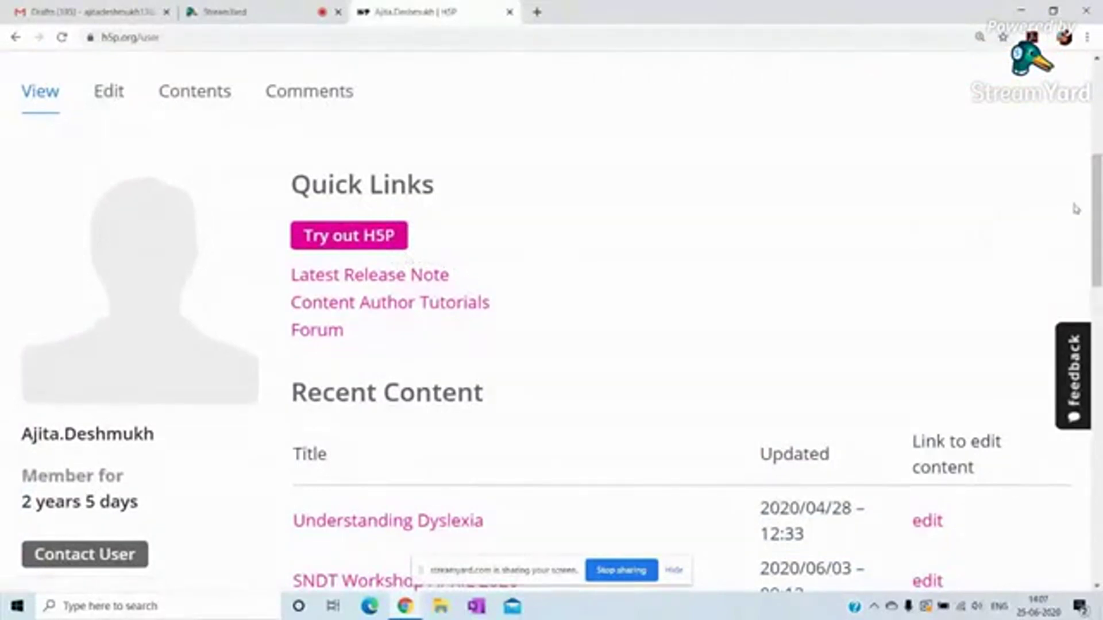
left_click_drag(1099, 214, 1098, 292)
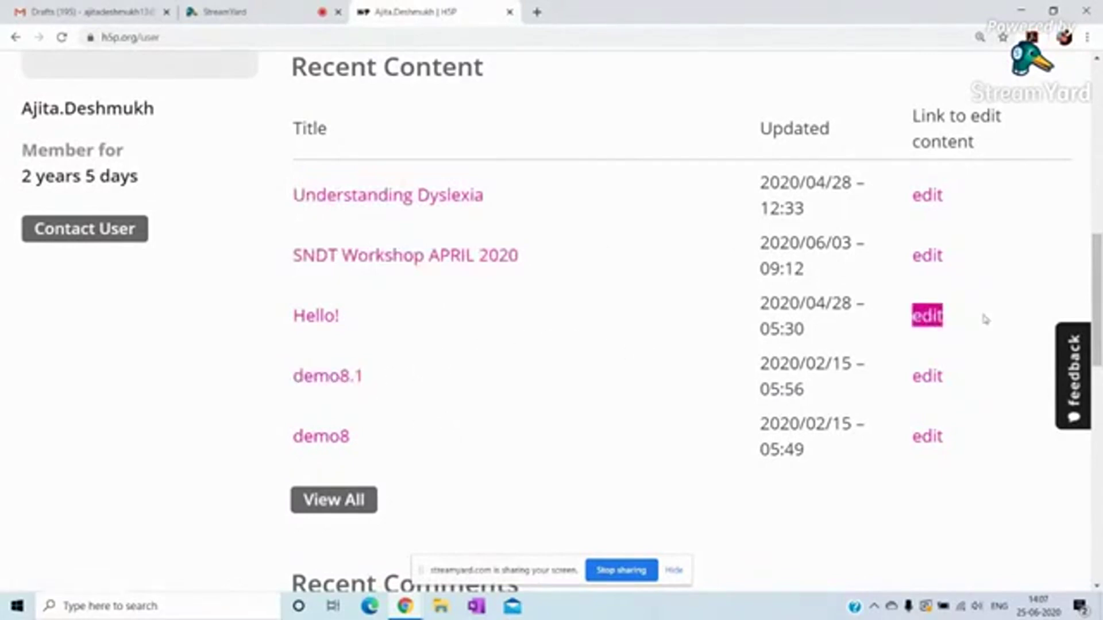
left_click_drag(1100, 310, 1098, 215)
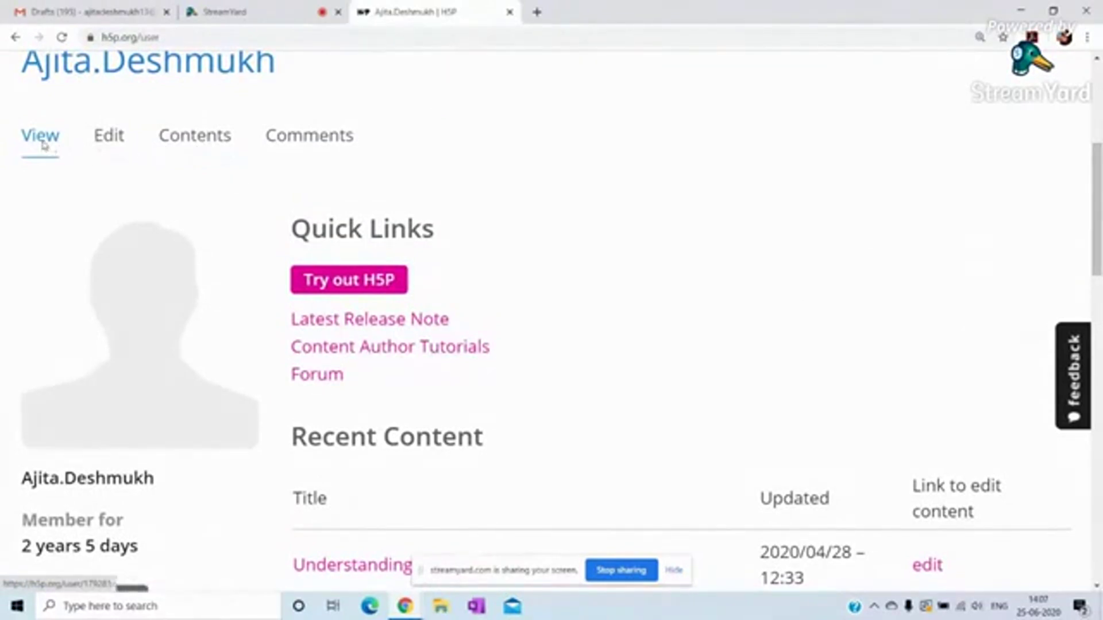
left_click(205, 152)
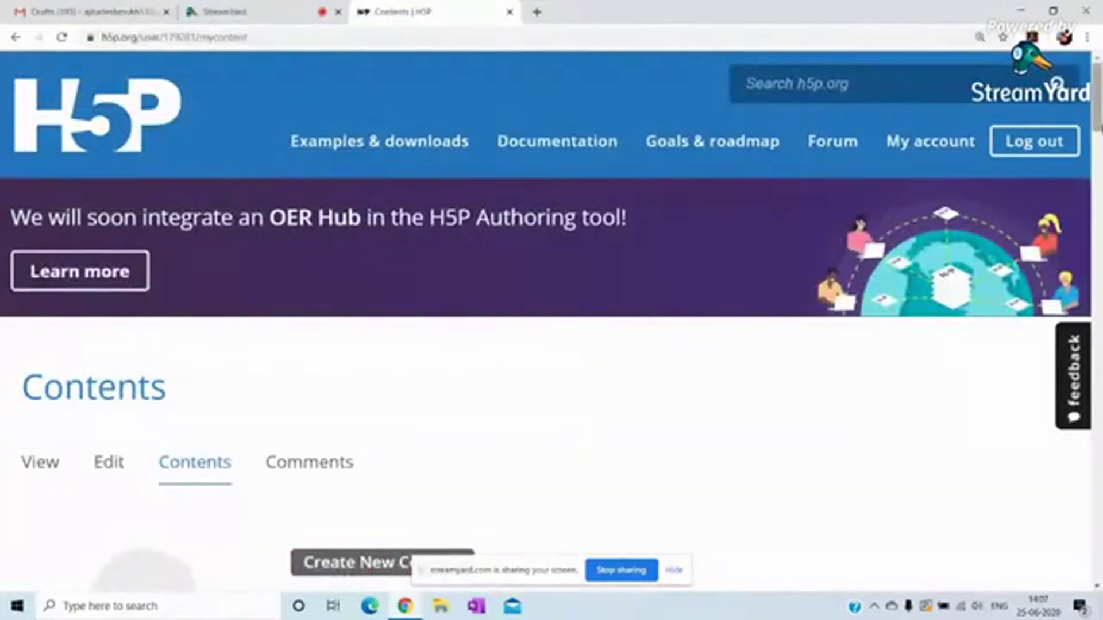
Look through the list of existing contents and start creating a new content item
scroll(520, 233, "down", 6)
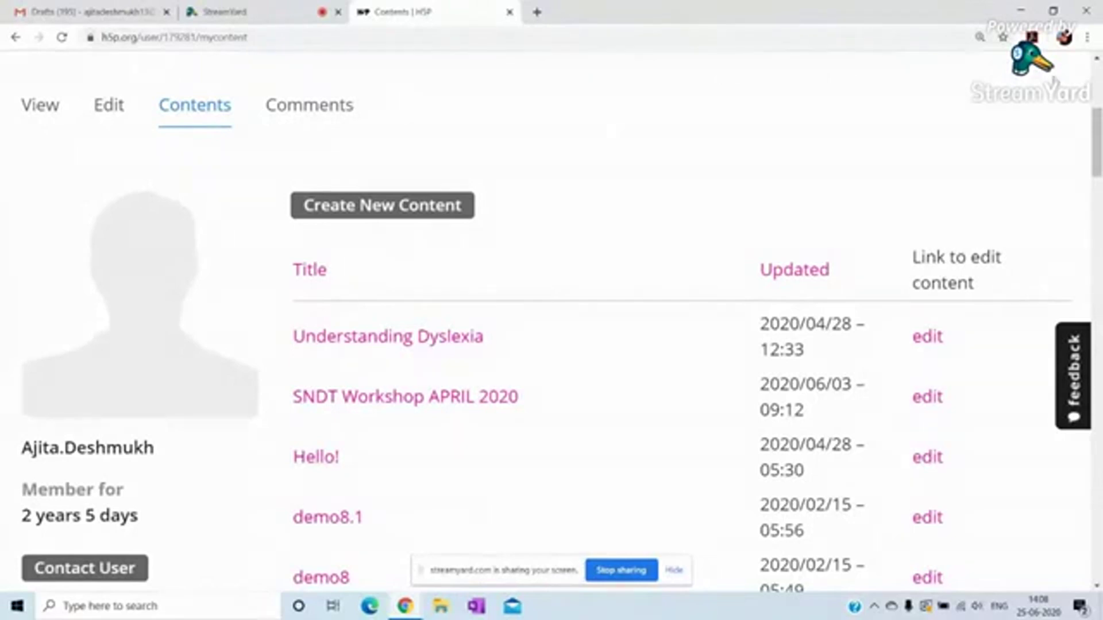
scroll(1097, 130, "up", 1)
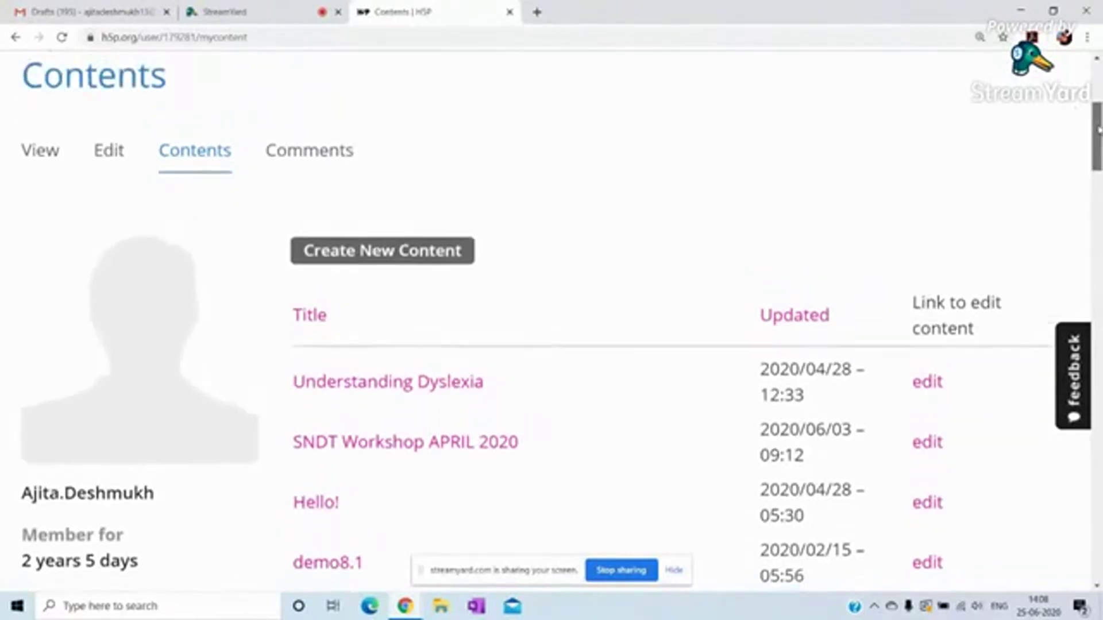
scroll(1097, 130, "down", 2)
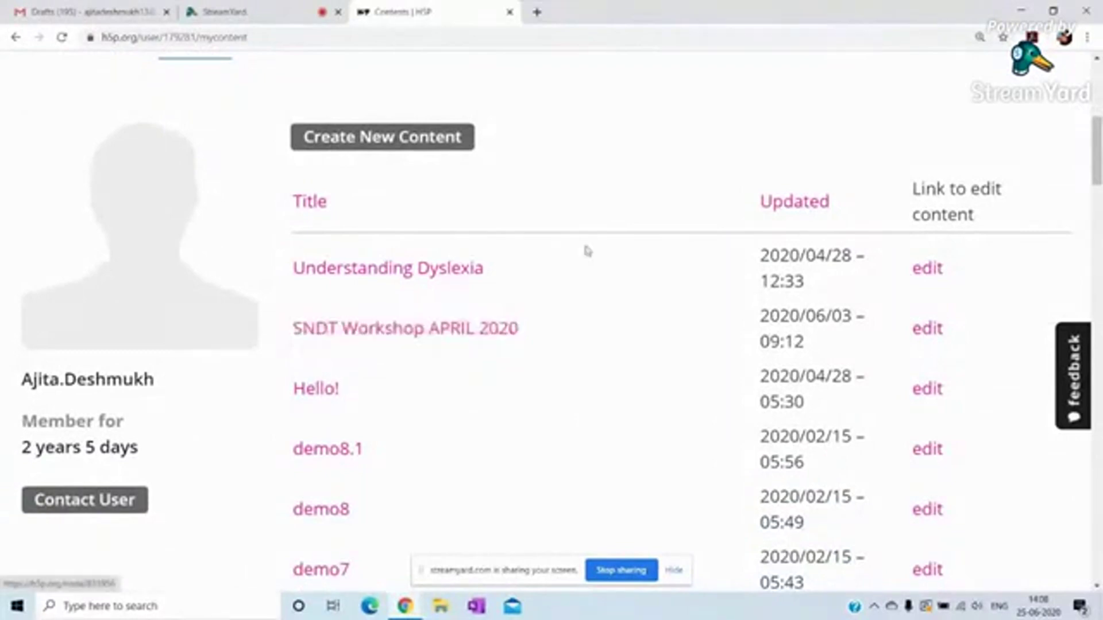
scroll(1099, 144, "up", 2)
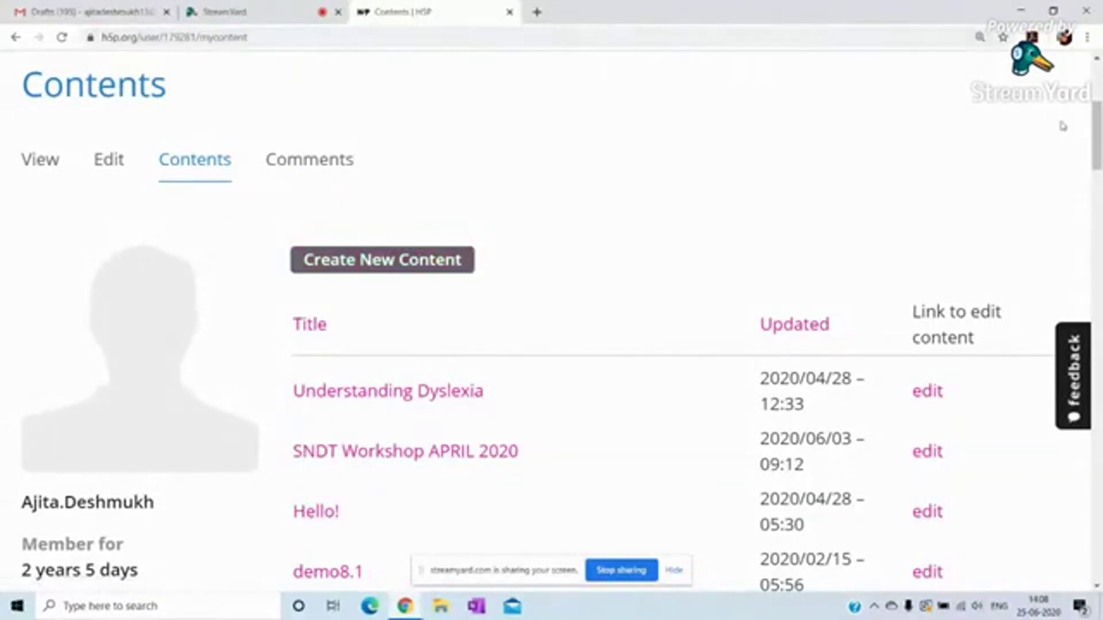
scroll(1097, 132, "down", 1)
left_click_drag(1098, 132, 1097, 138)
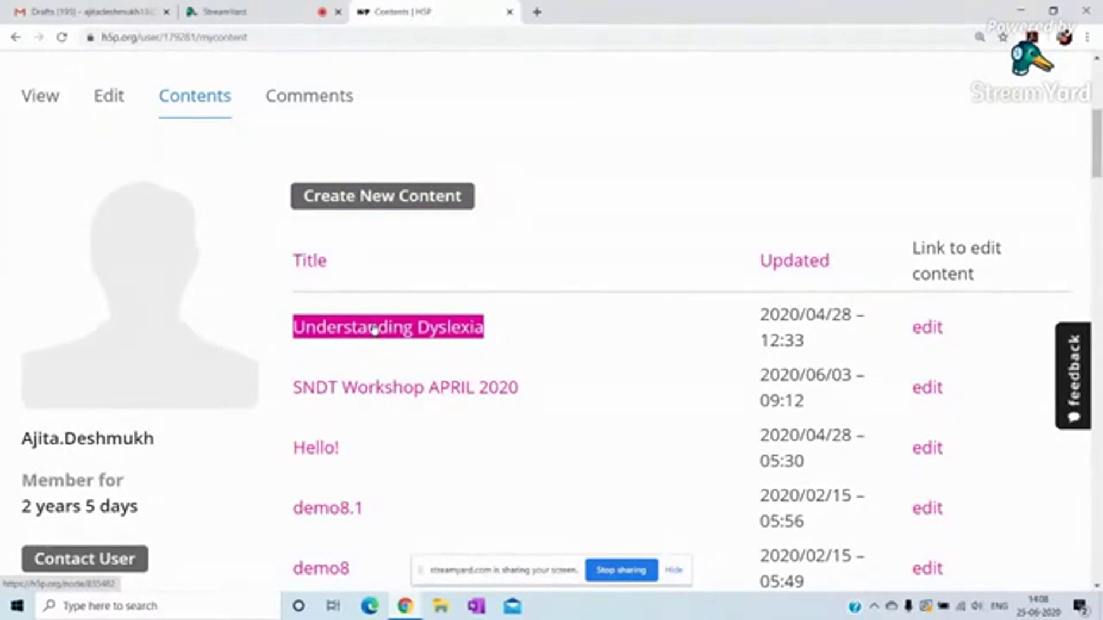
left_click(415, 196)
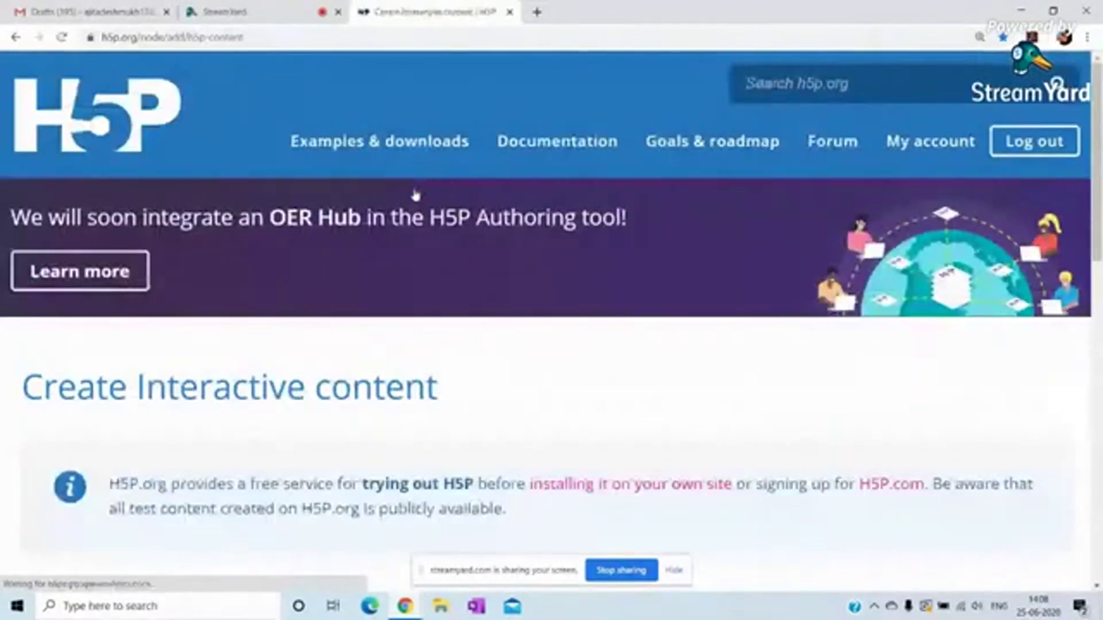
Browse the available content types sorted A to Z, and switch the list back to Popular First
left_click_drag(1098, 91, 1098, 216)
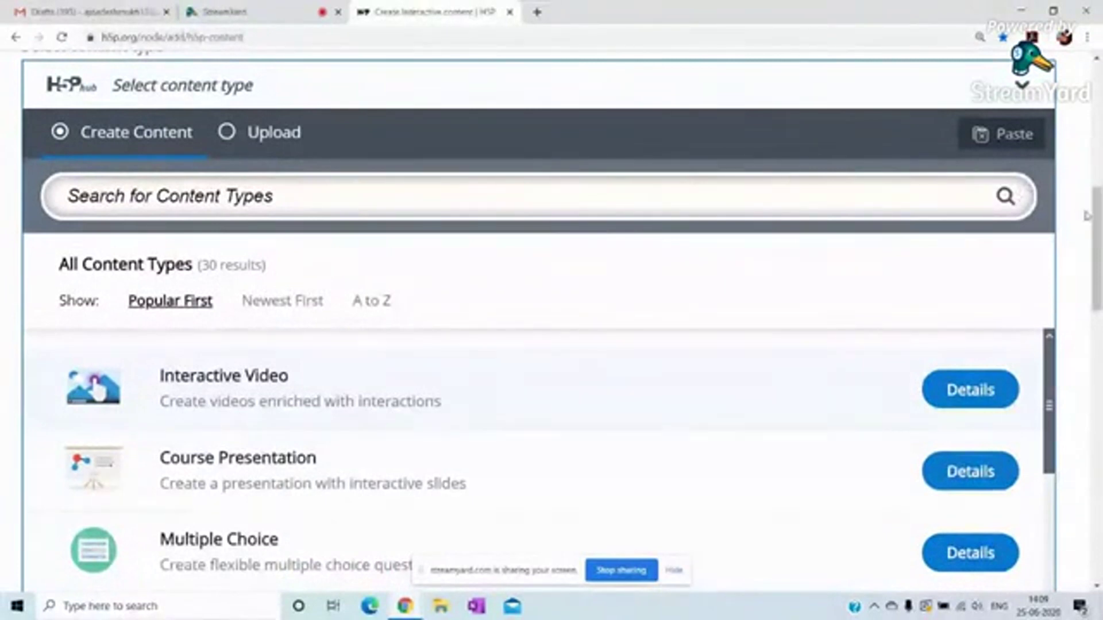
left_click_drag(1097, 218, 1097, 238)
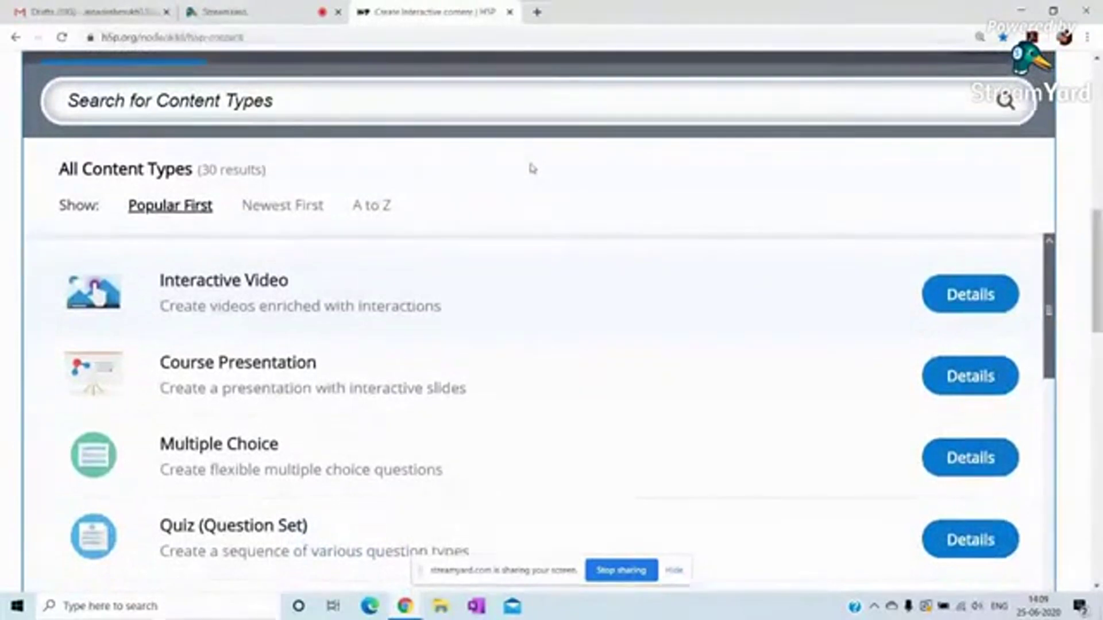
left_click(379, 214)
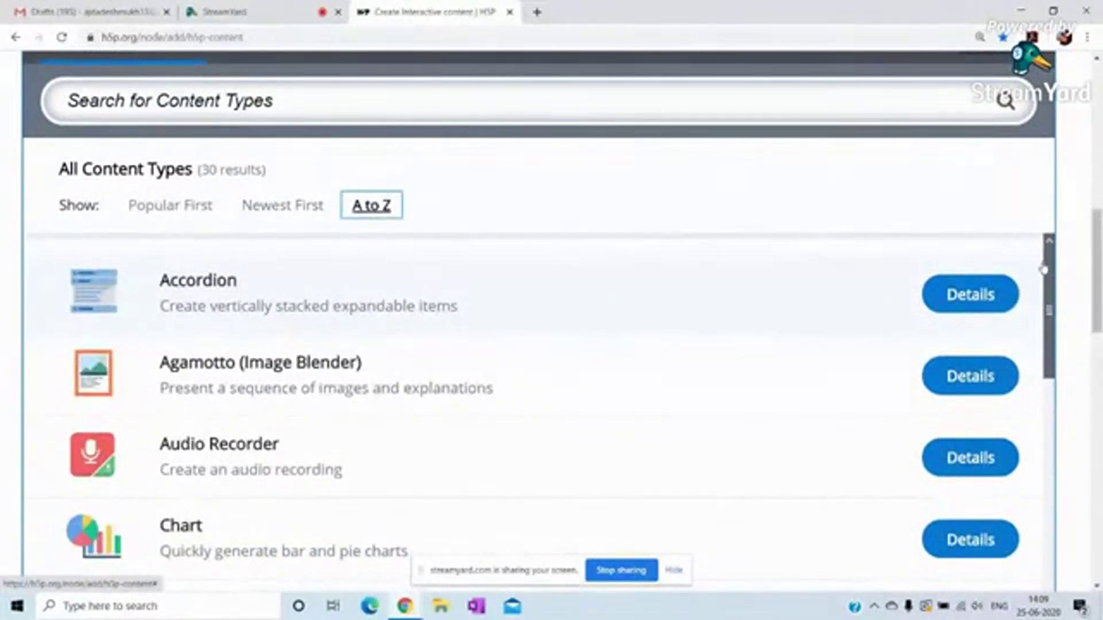
mouse_move(1049, 270)
left_mouse_down()
mouse_move(1049, 409)
mouse_move(1053, 275)
left_mouse_up()
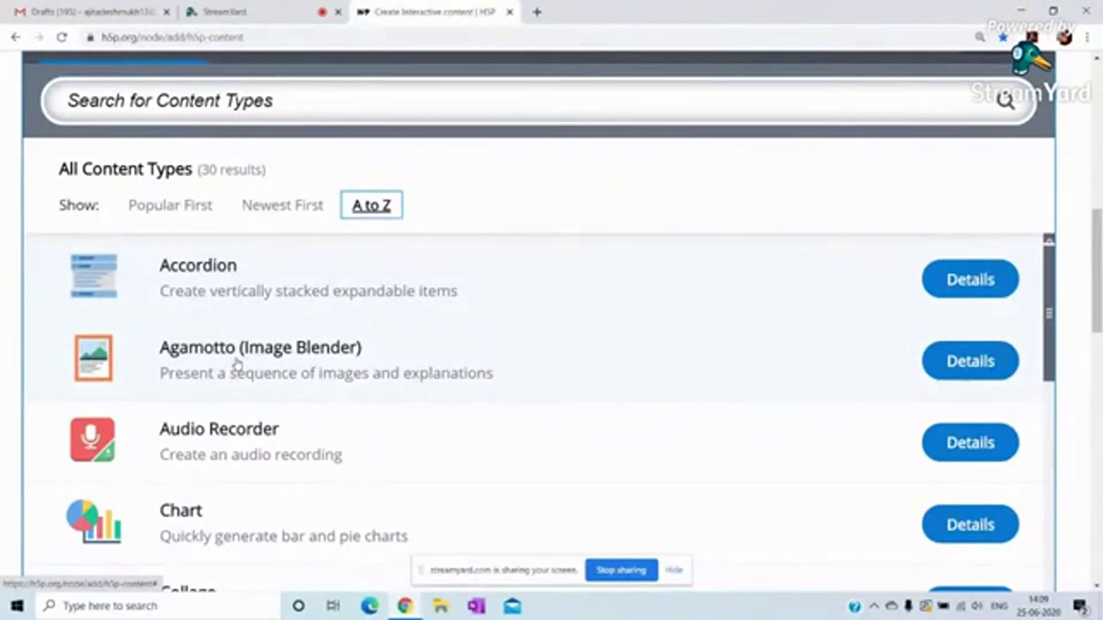
left_click_drag(1050, 291, 1050, 395)
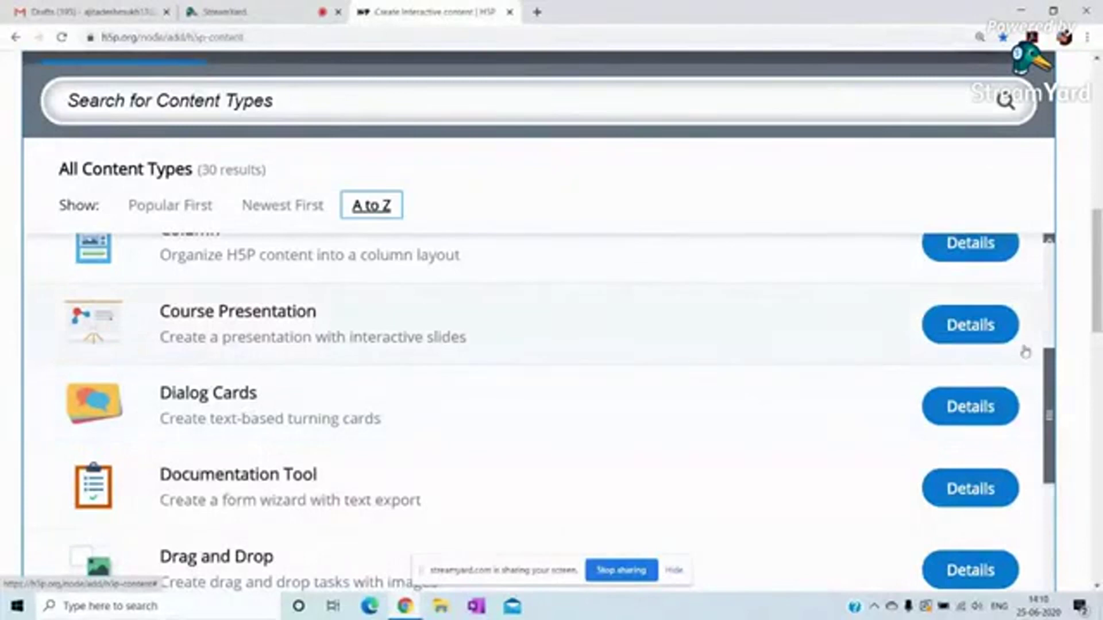
scroll(540, 411, "down", 5)
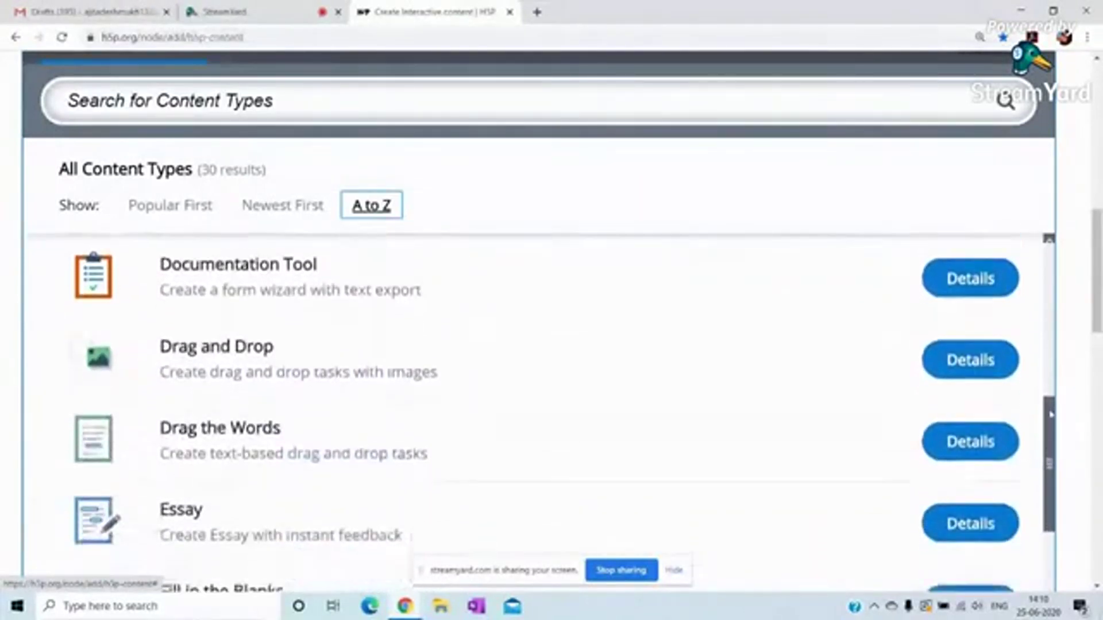
left_click_drag(1051, 428, 1050, 448)
scroll(459, 257, "up", 10)
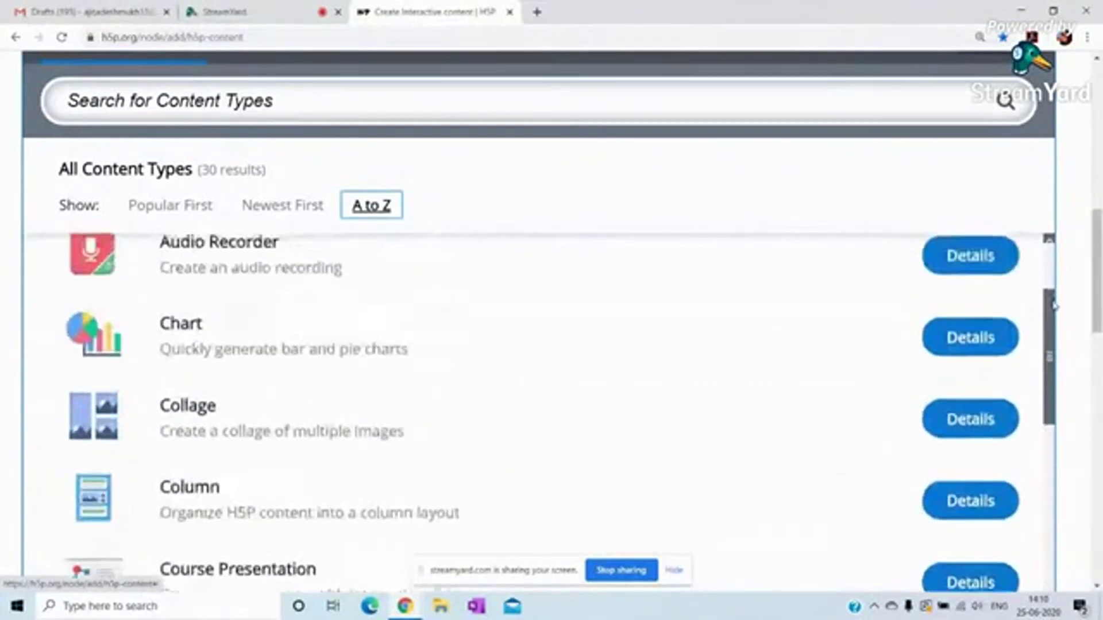
left_click(157, 208)
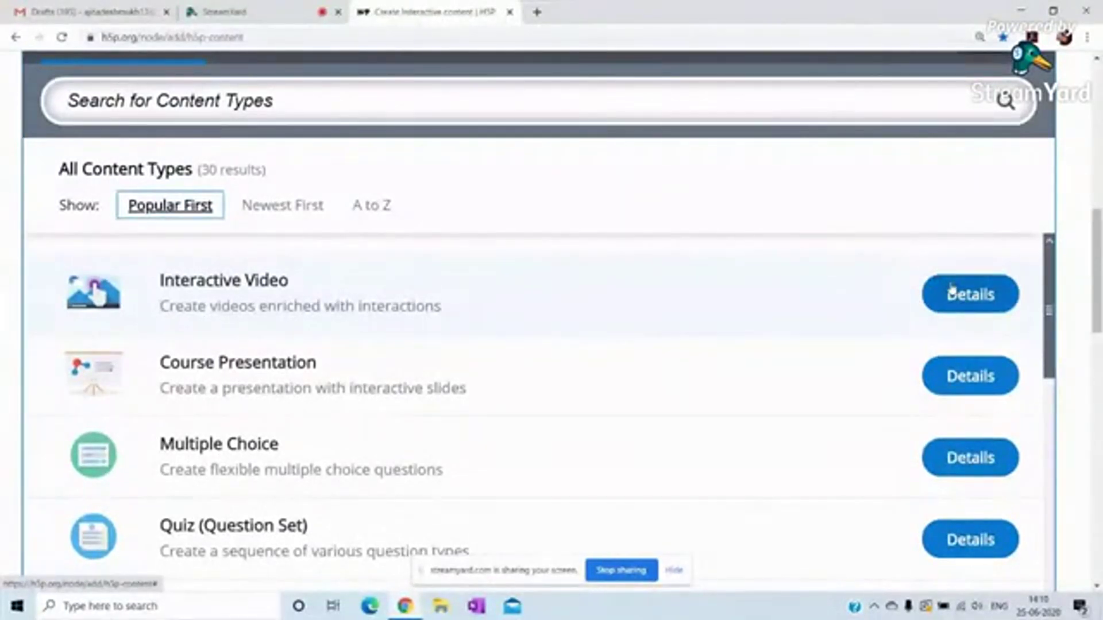
View the Interactive Video details and its first two sample screenshots, and return to the contents list
left_click(967, 295)
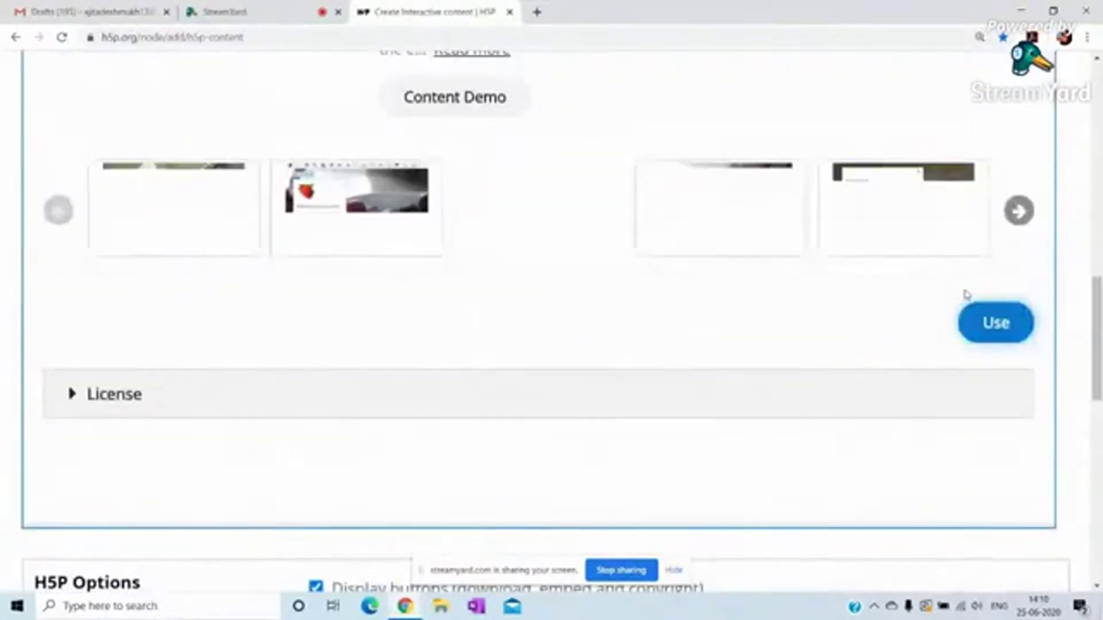
left_click_drag(1094, 376, 1099, 353)
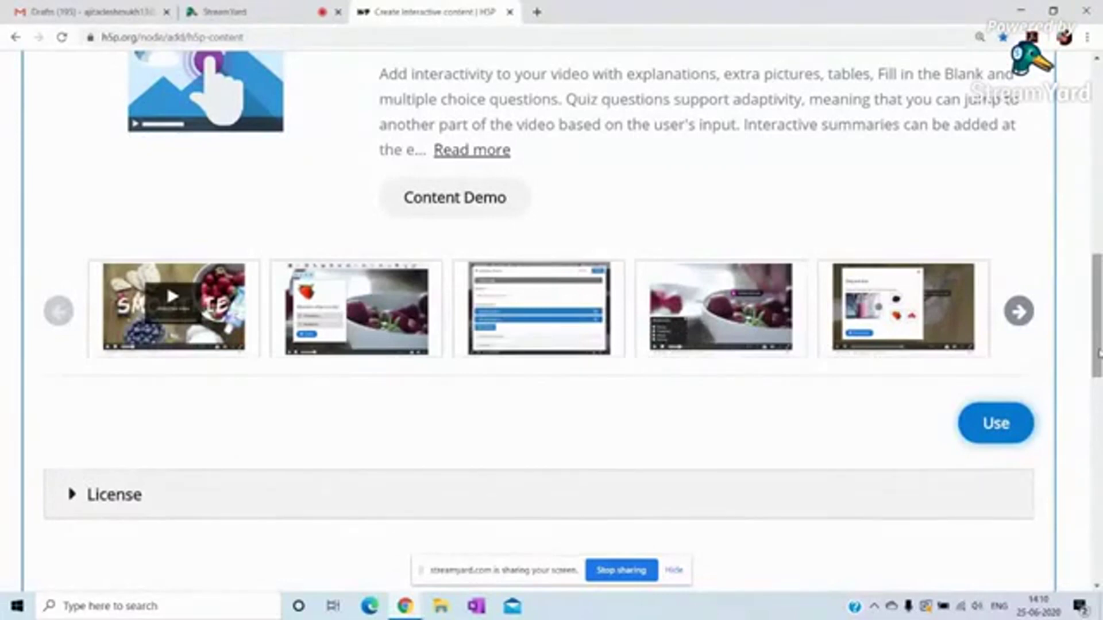
left_click(189, 313)
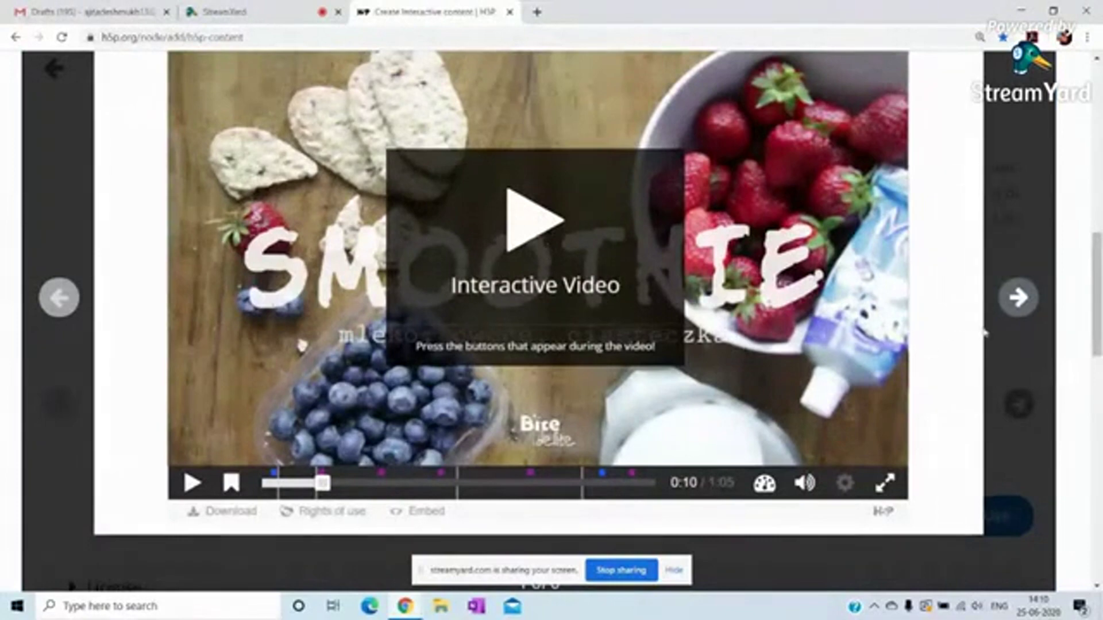
left_click(1018, 298)
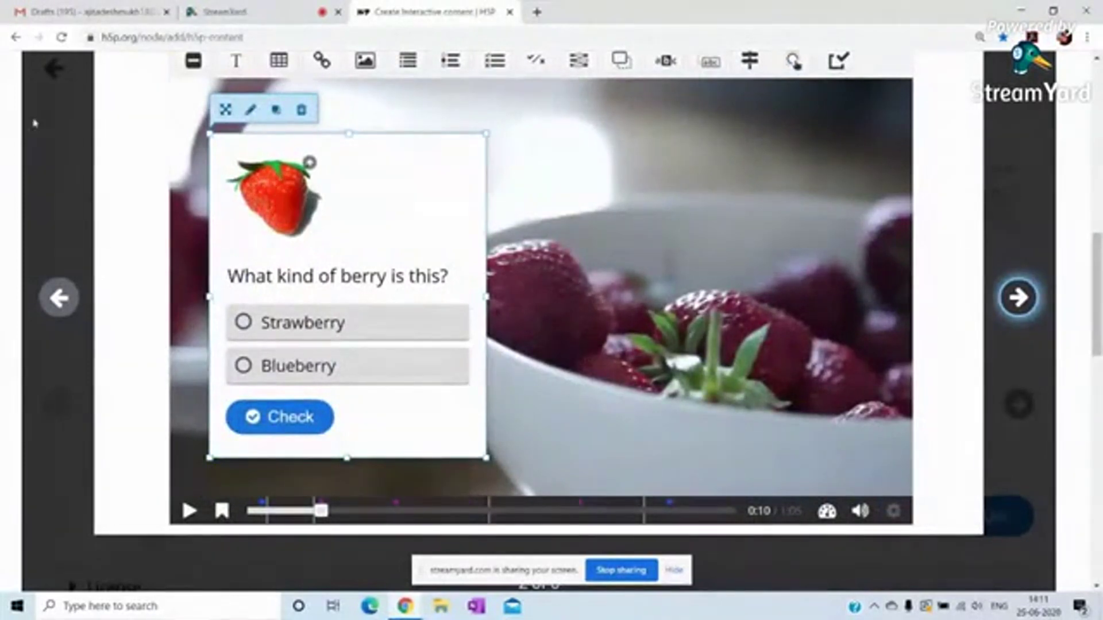
left_click(15, 38)
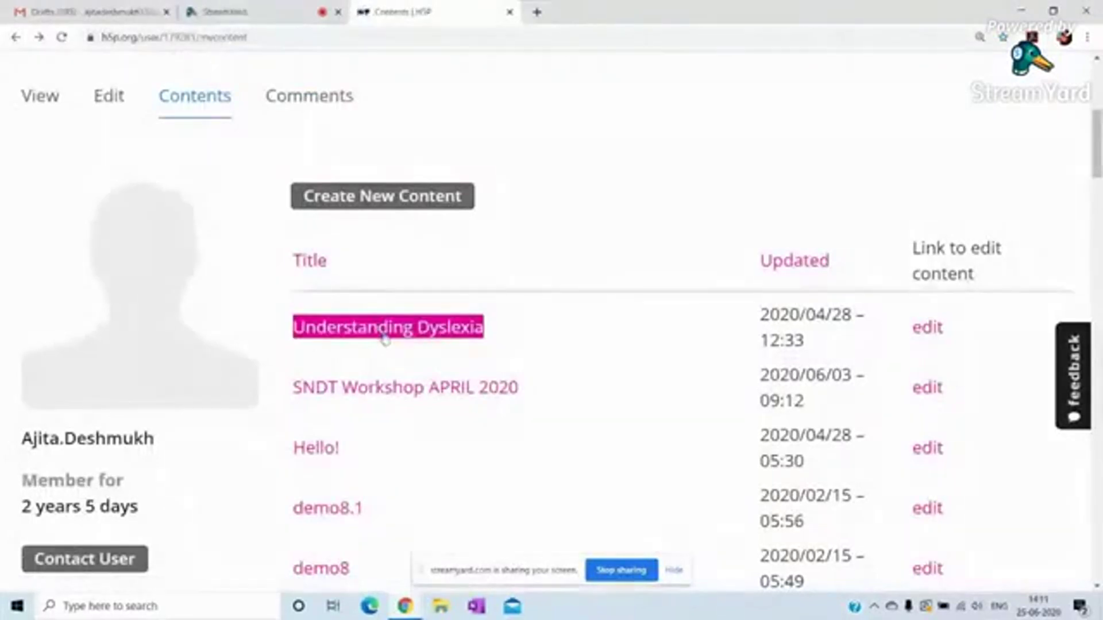
Start a new content item of the Interactive Video type
left_click(396, 210)
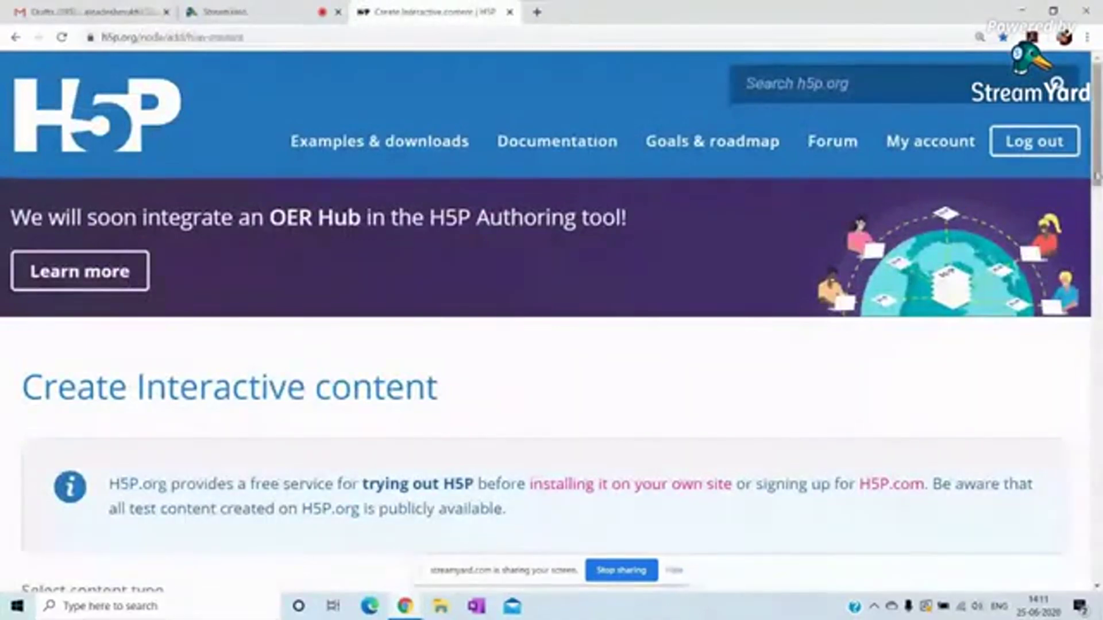
scroll(551, 310, "down", 10)
scroll(636, 387, "down", 1)
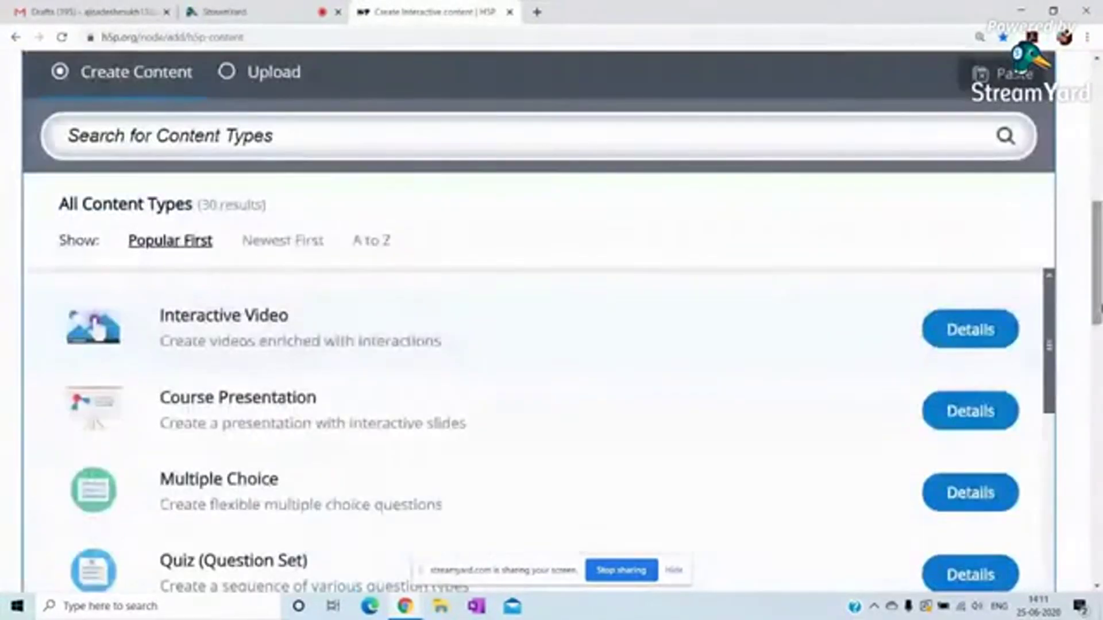
left_click(240, 328)
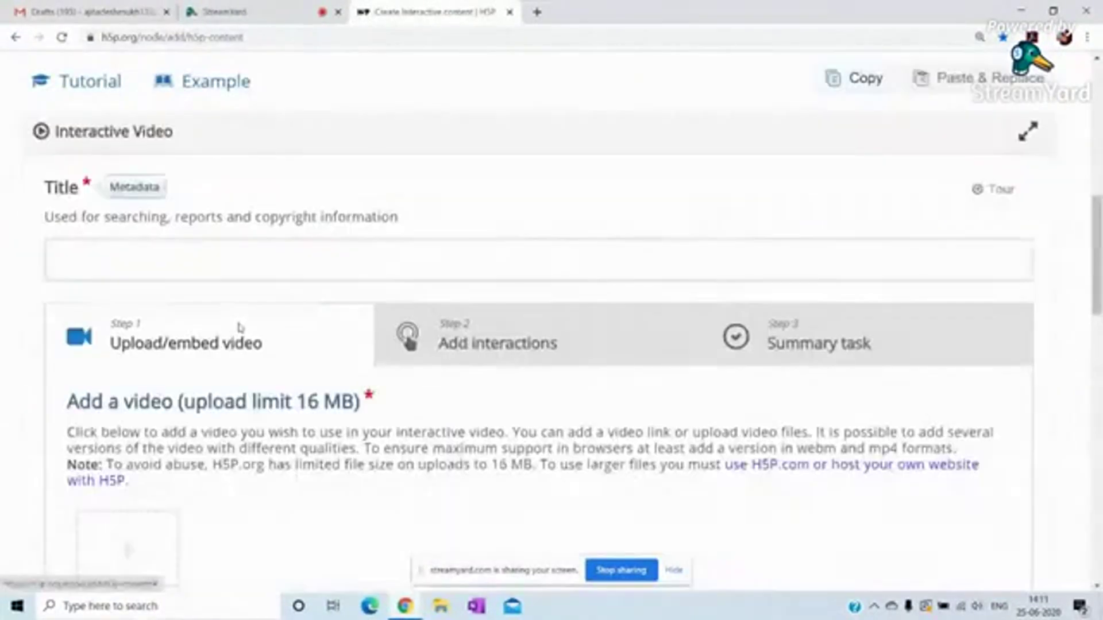
Title the interactive video "Demo VIT" and open the form for adding a video by file or link
left_click(111, 257)
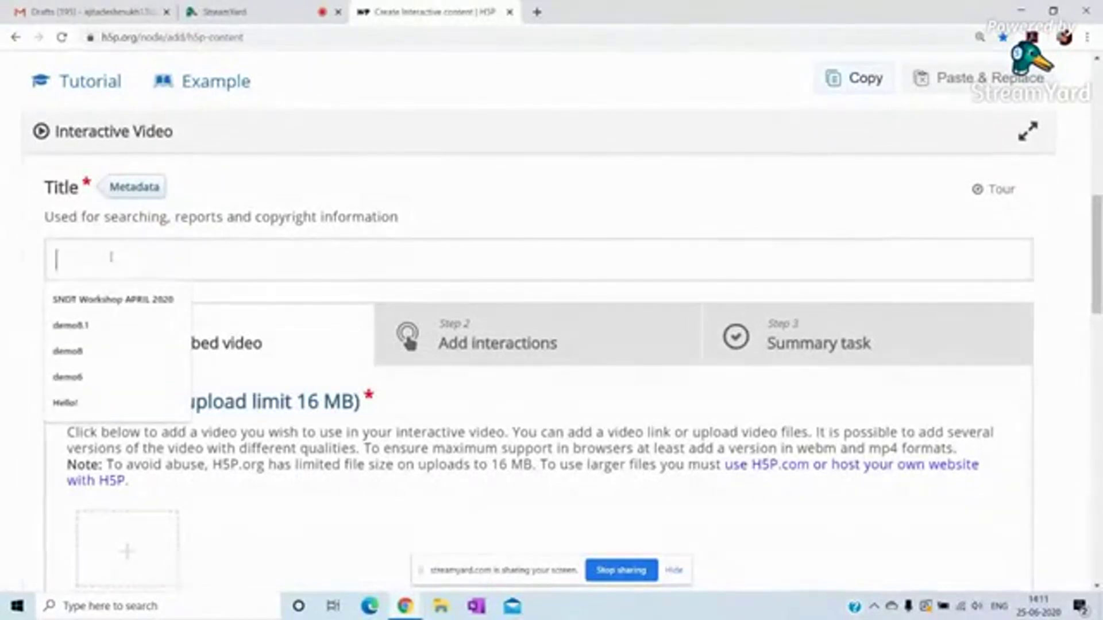
type("Demo VIT")
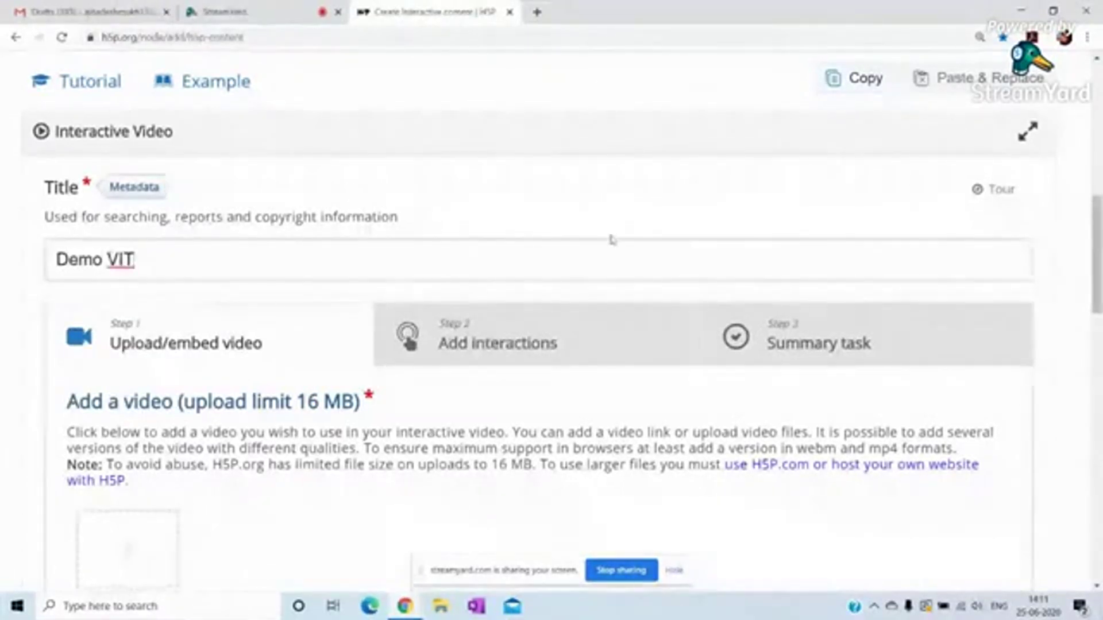
left_click_drag(1097, 224, 1096, 265)
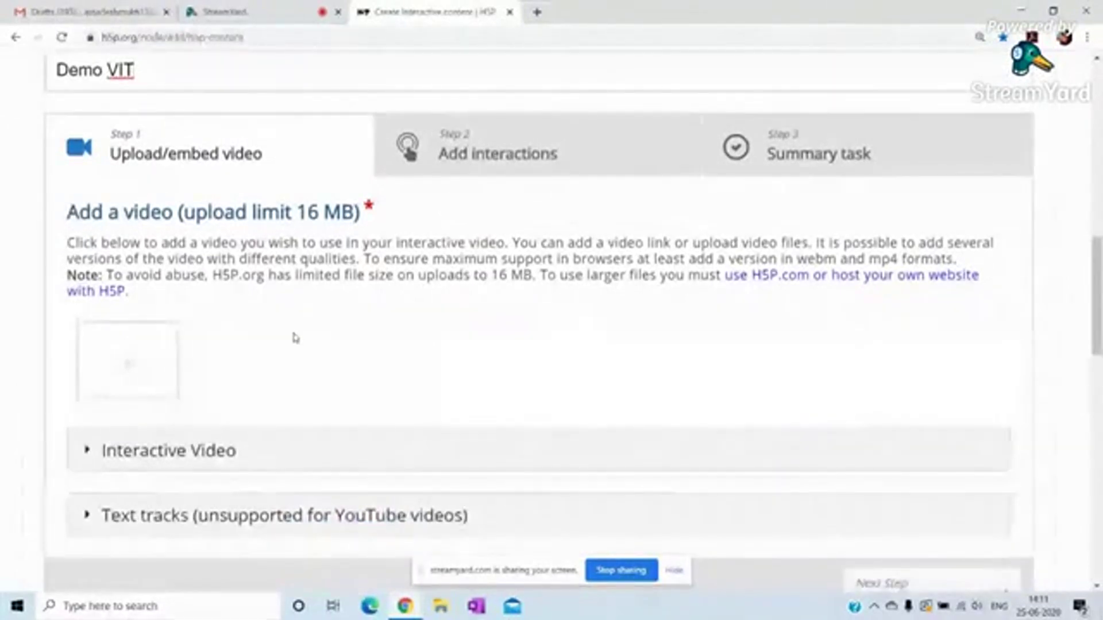
left_click_drag(1097, 259, 1099, 271)
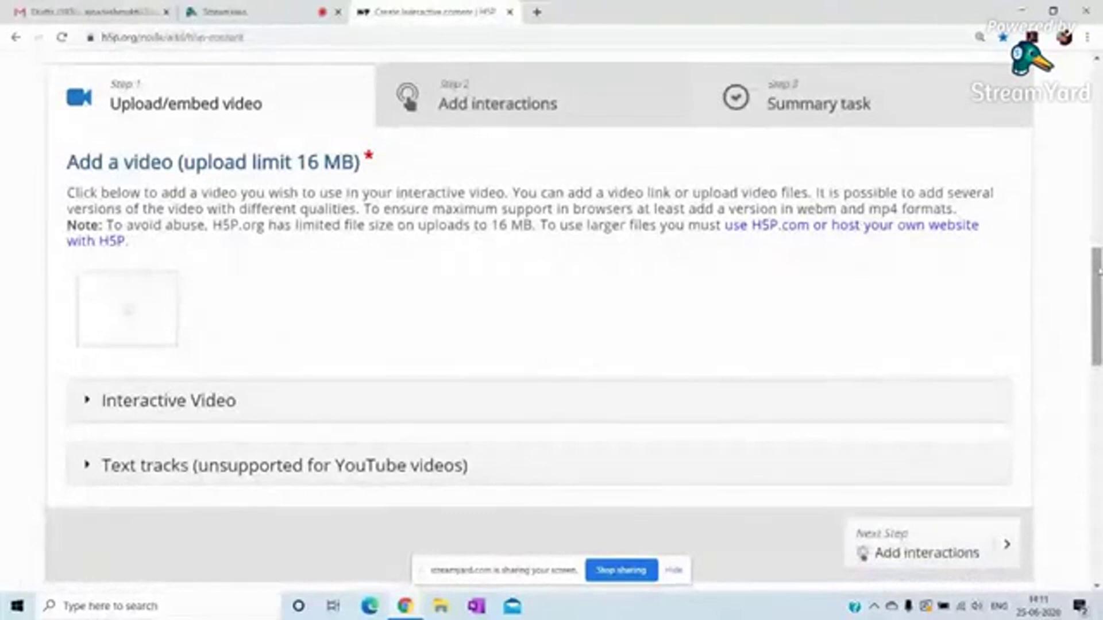
left_click(122, 329)
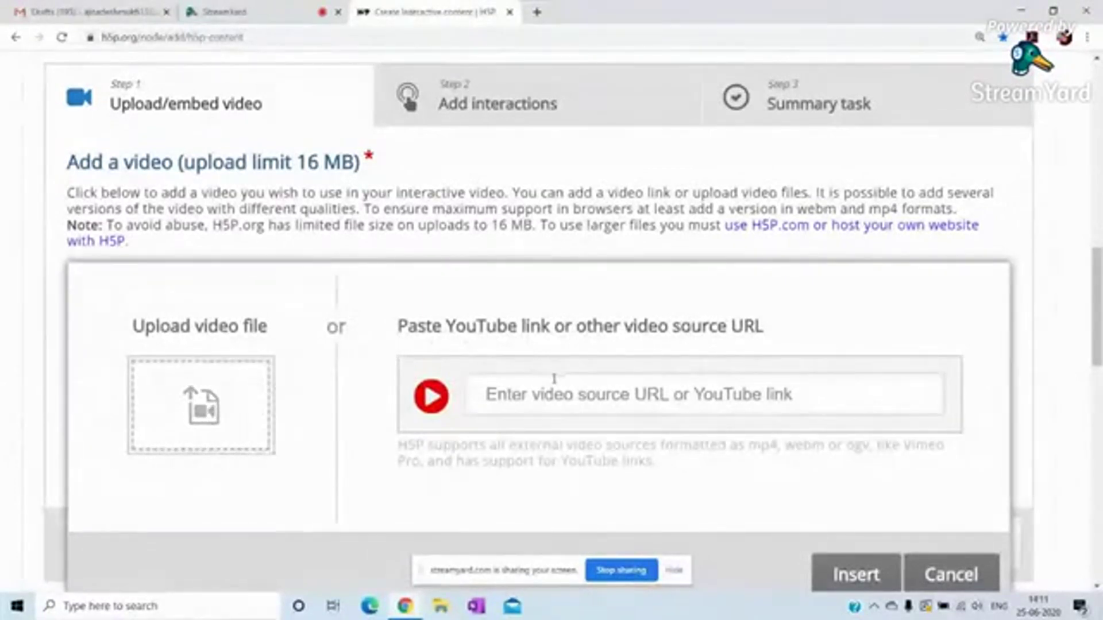
left_click(549, 394)
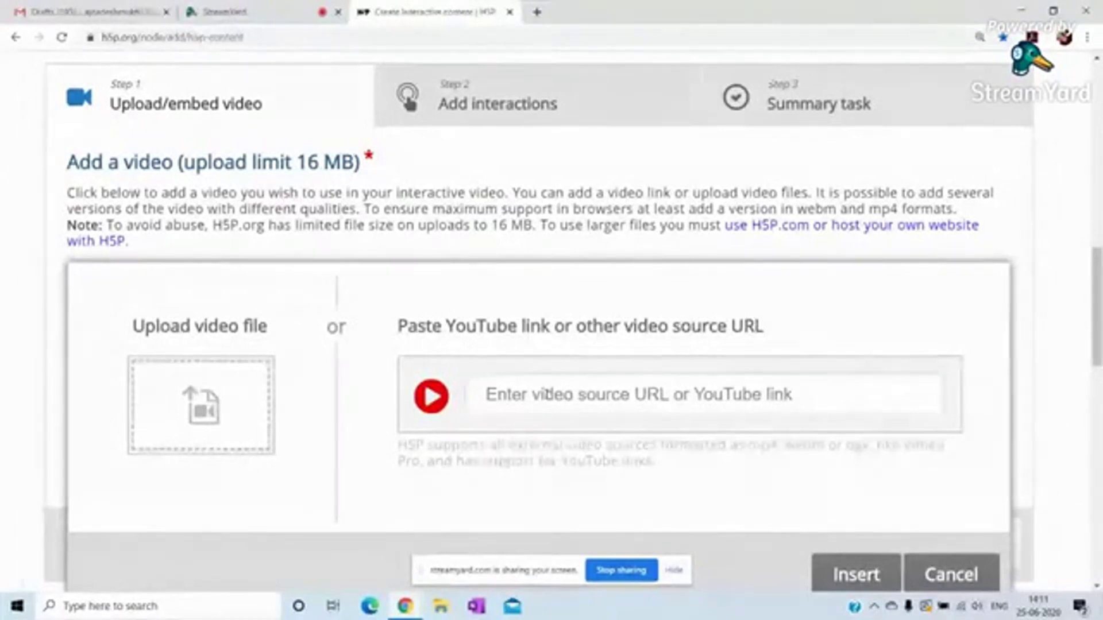
left_click_drag(1098, 267, 1099, 293)
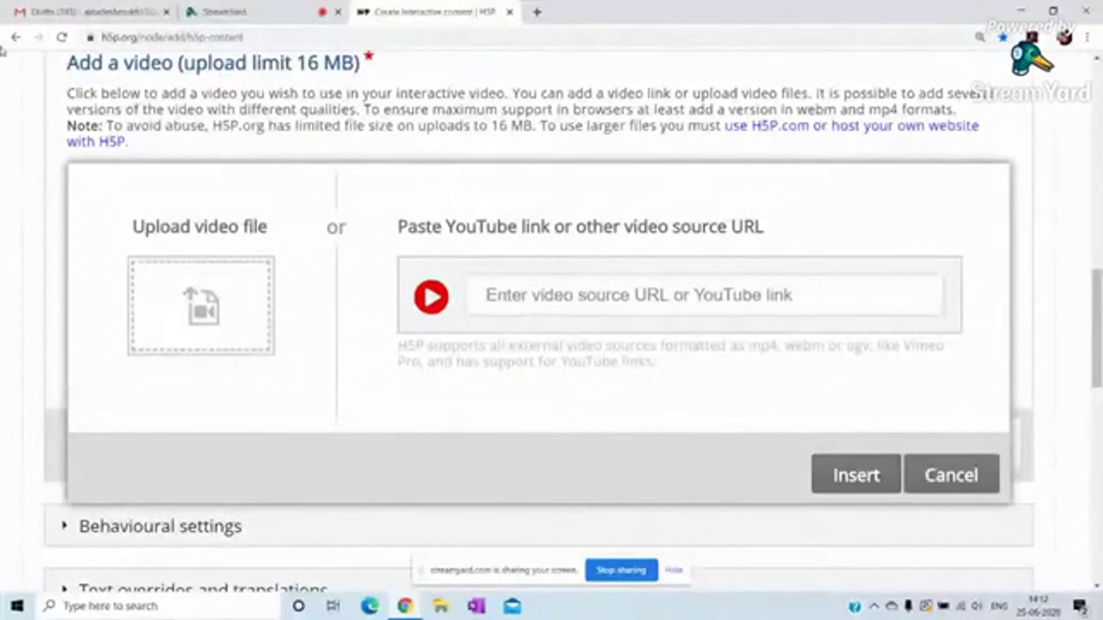
Leave the new interactive video form and open the existing "Understanding Dyslexia" content from the contents list
left_click(15, 38)
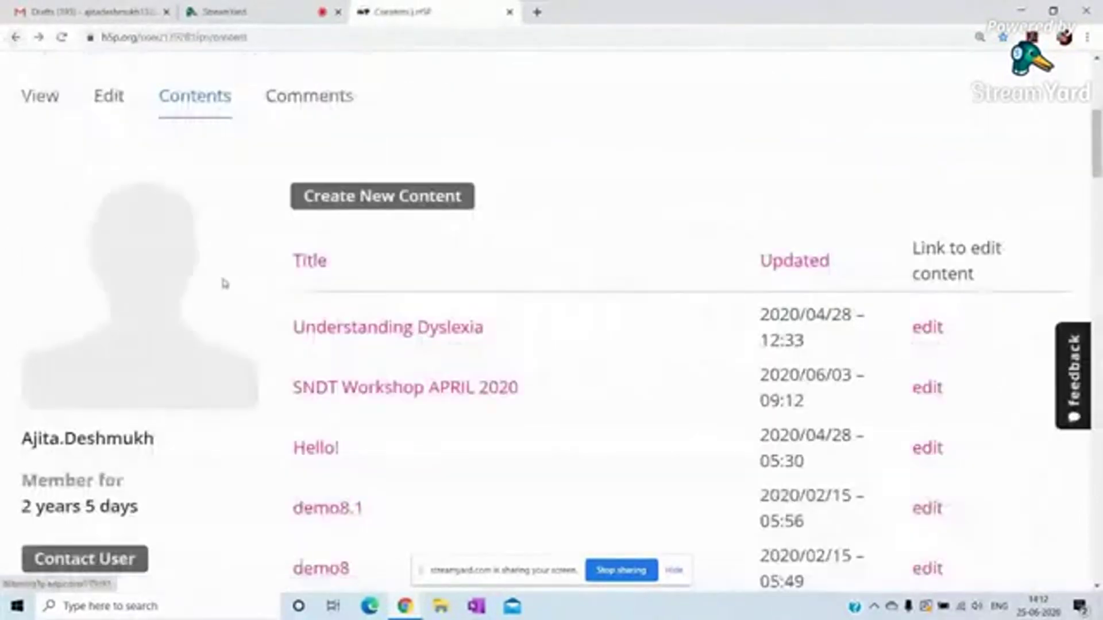
left_click(408, 336)
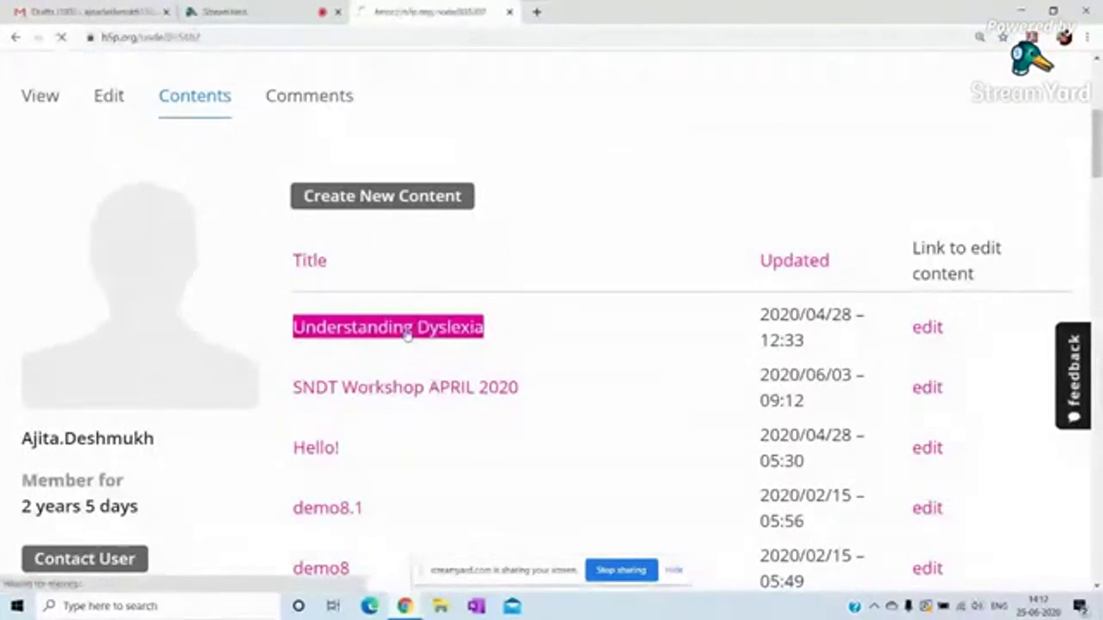
Fill in the missing words in the video's brain question with "nerves" and "analysis", and check the answers
scroll(551, 322, "down", 9)
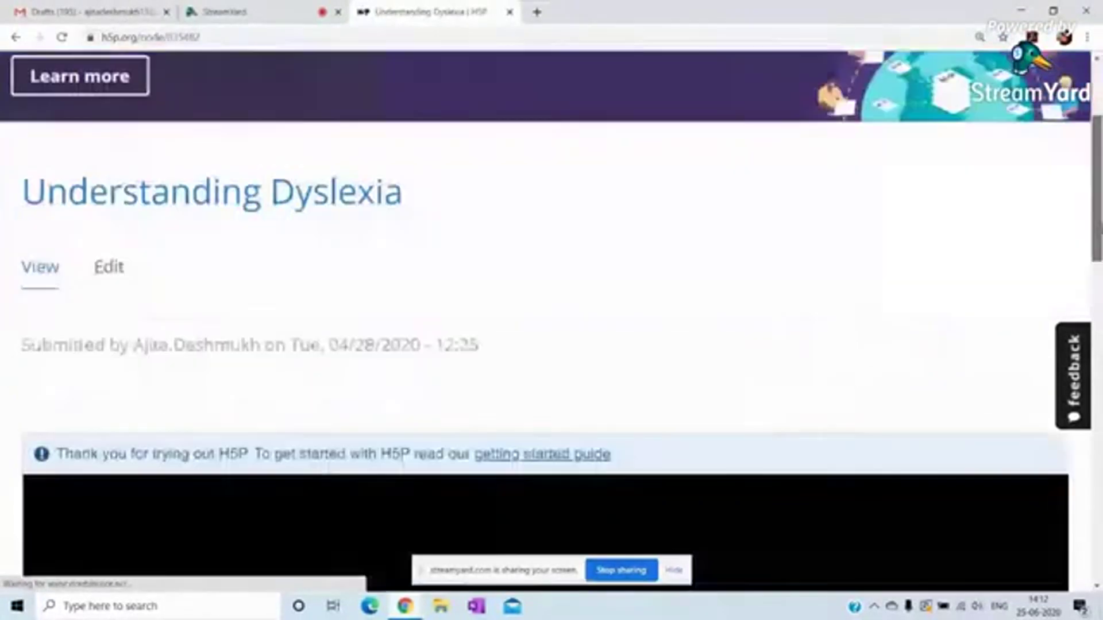
scroll(552, 322, "down", 3)
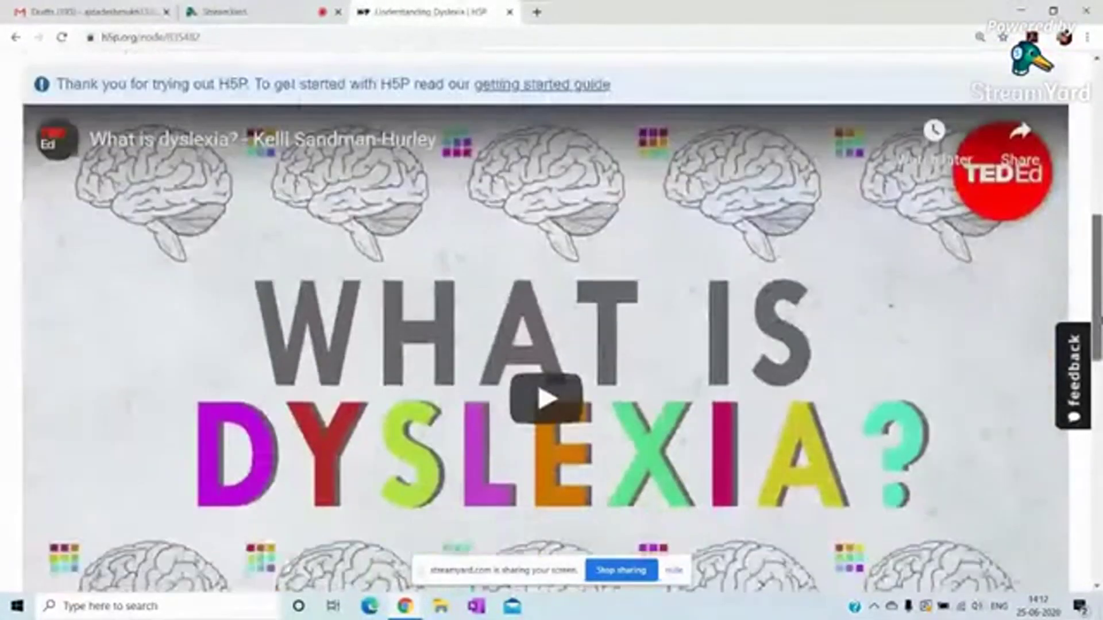
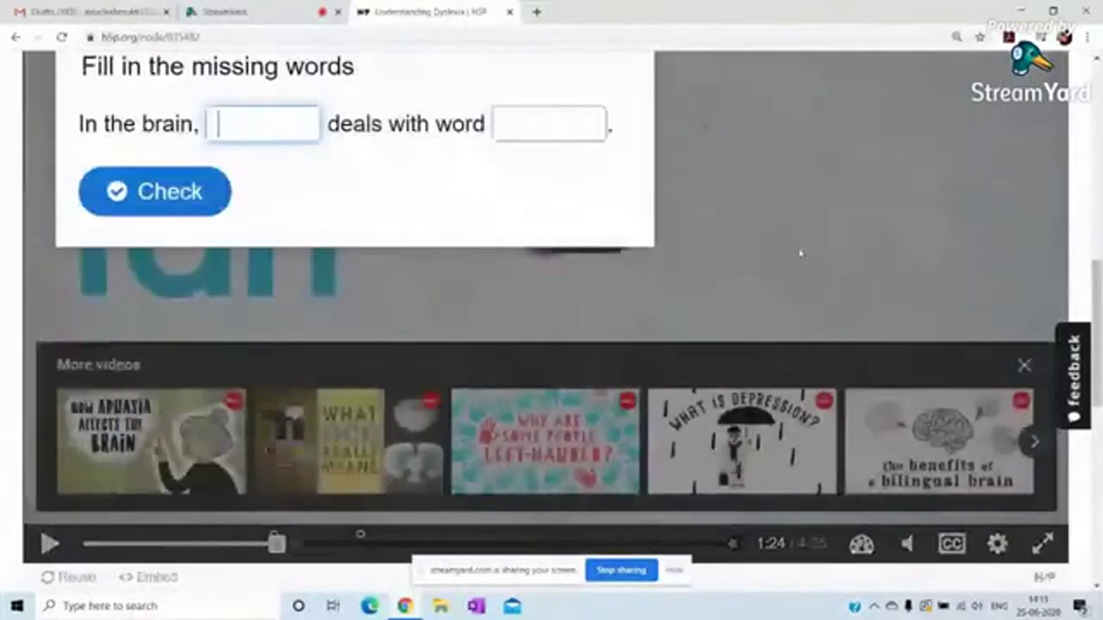
scroll(551, 322, "up", 3)
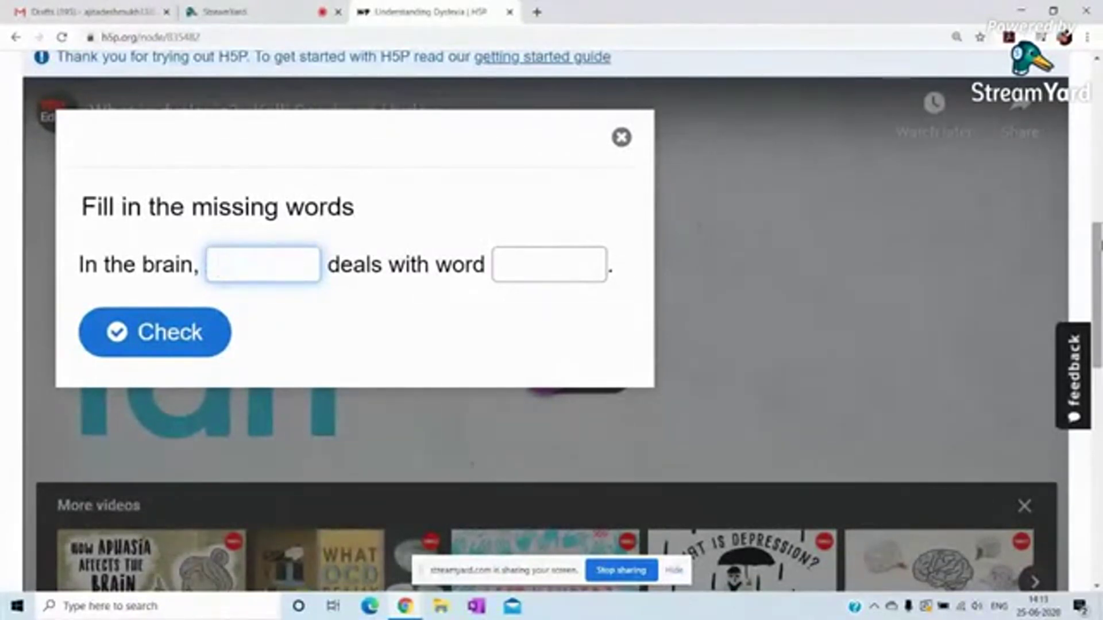
type("nerves")
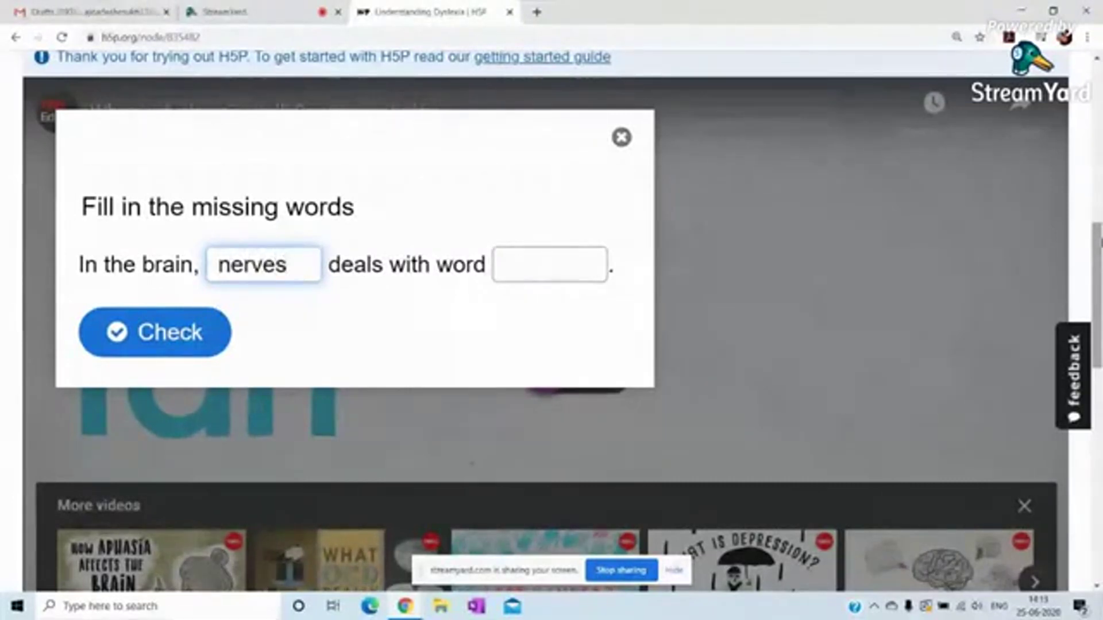
left_click(539, 266)
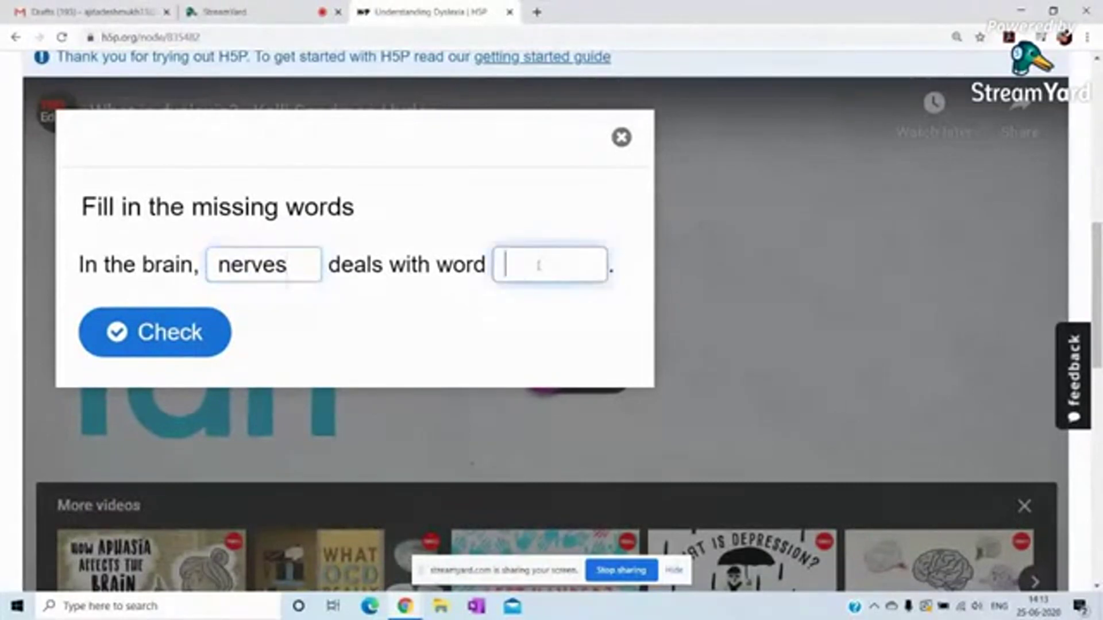
type("analysis")
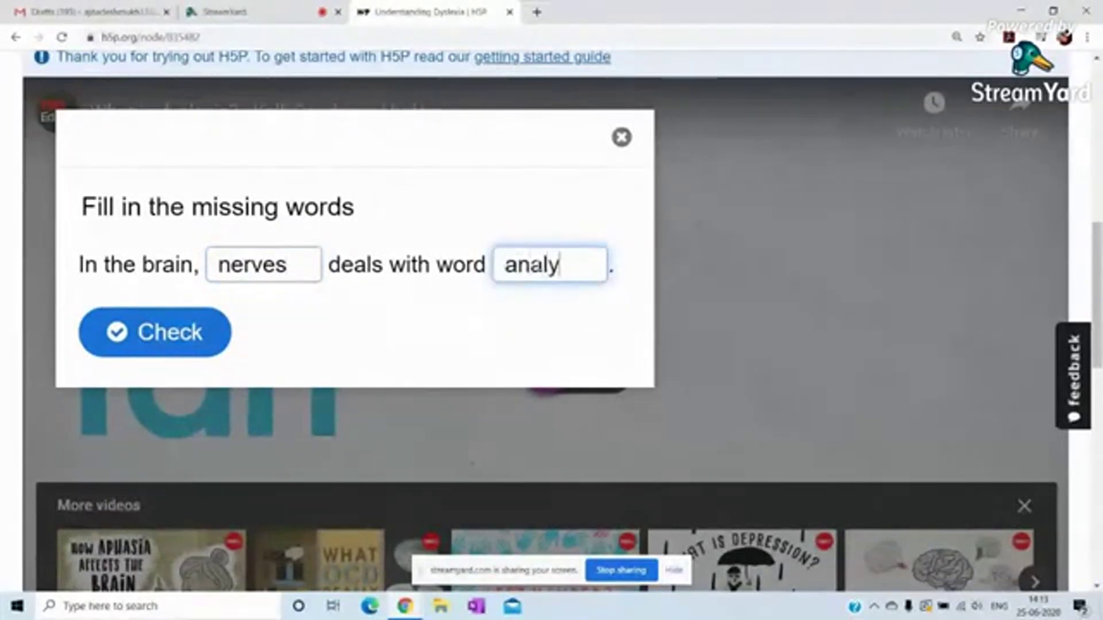
left_click(161, 327)
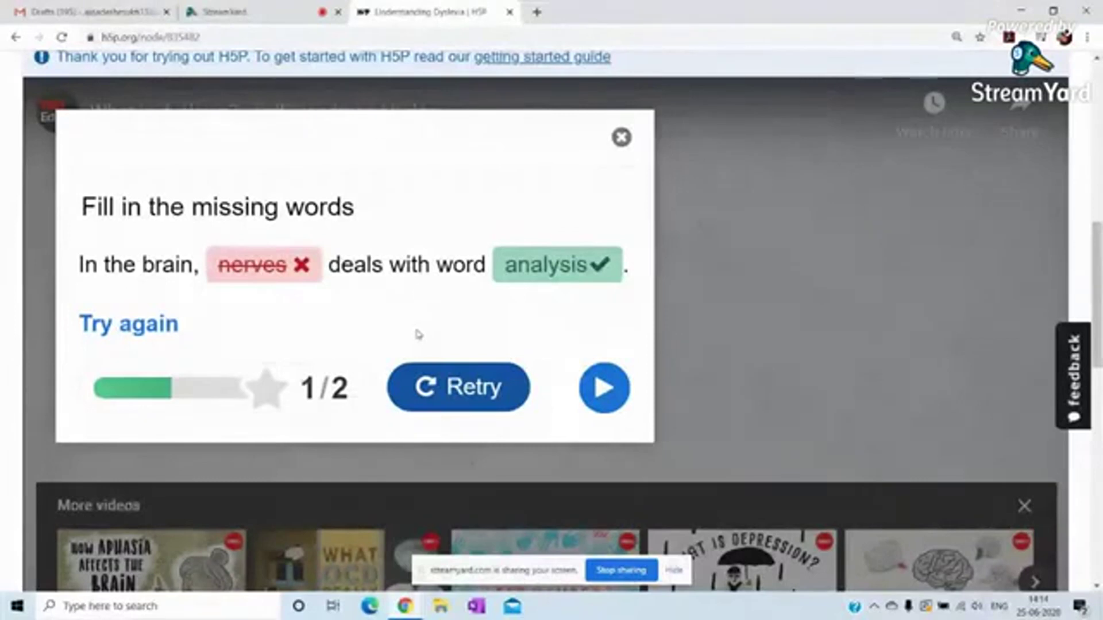
Continue the video from the checked question and skip playback ahead to just before the second question marker
left_click(597, 386)
scroll(598, 386, "down", 5)
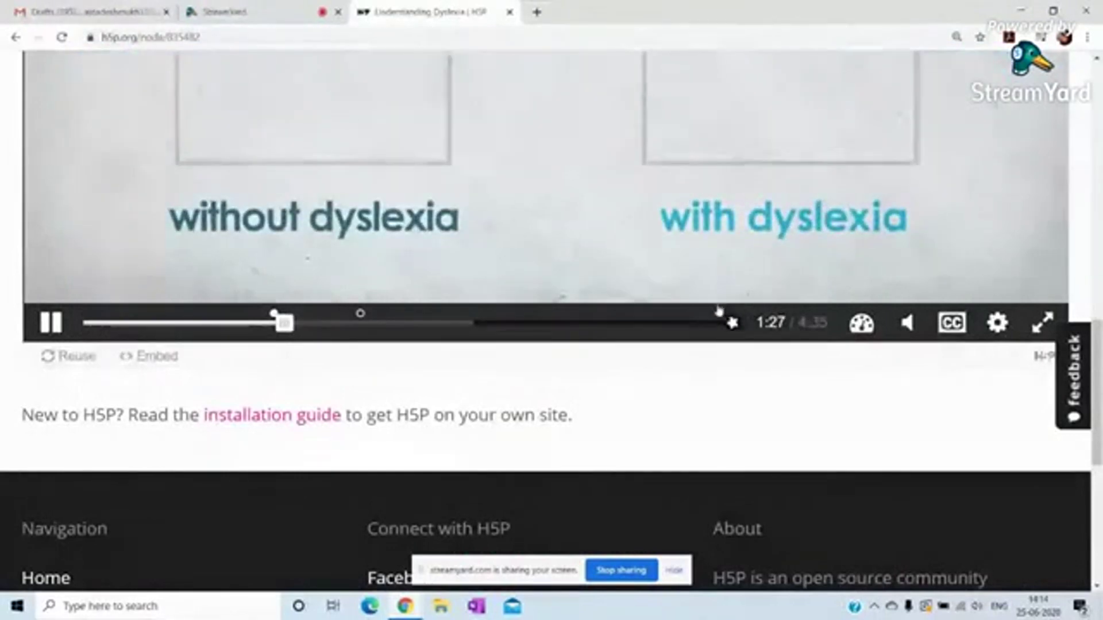
scroll(1091, 373, "up", 2)
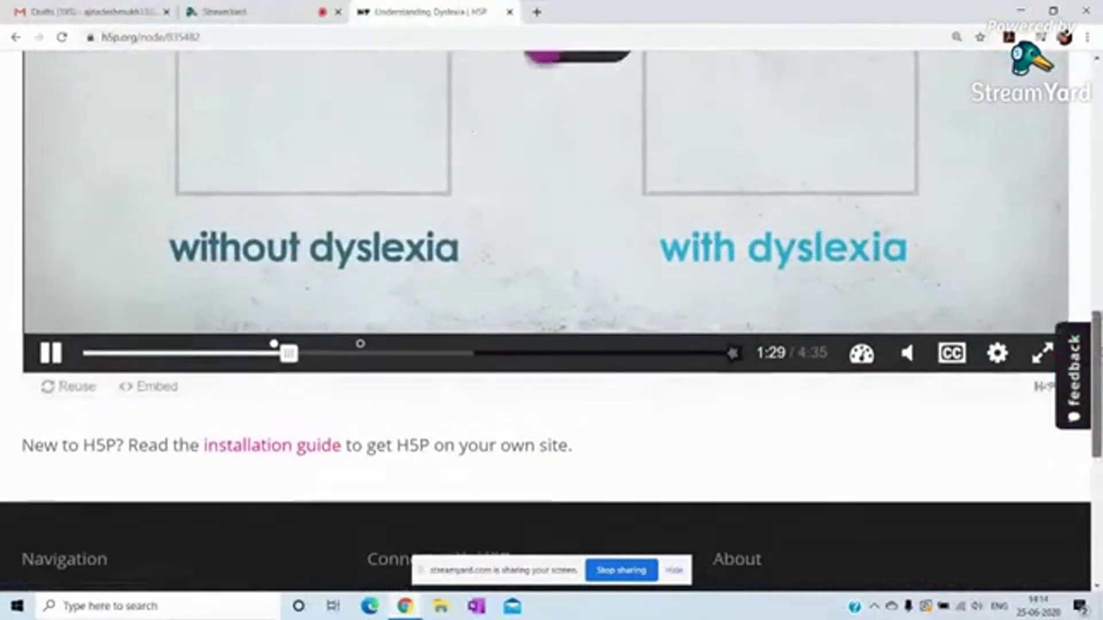
scroll(551, 321, "up", 4)
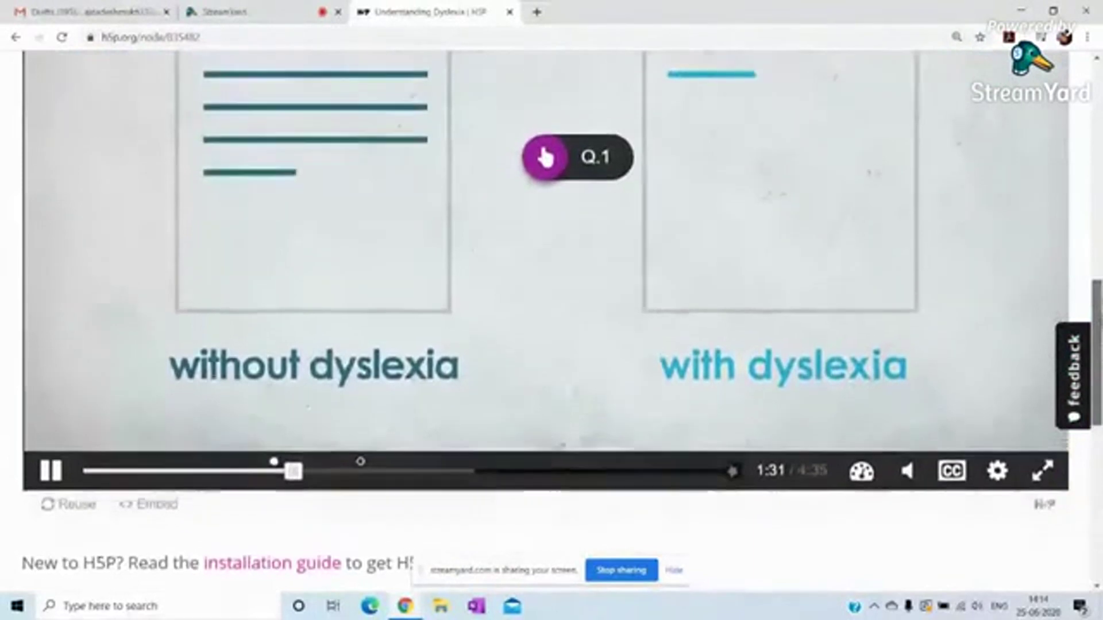
scroll(282, 513, "up", 1)
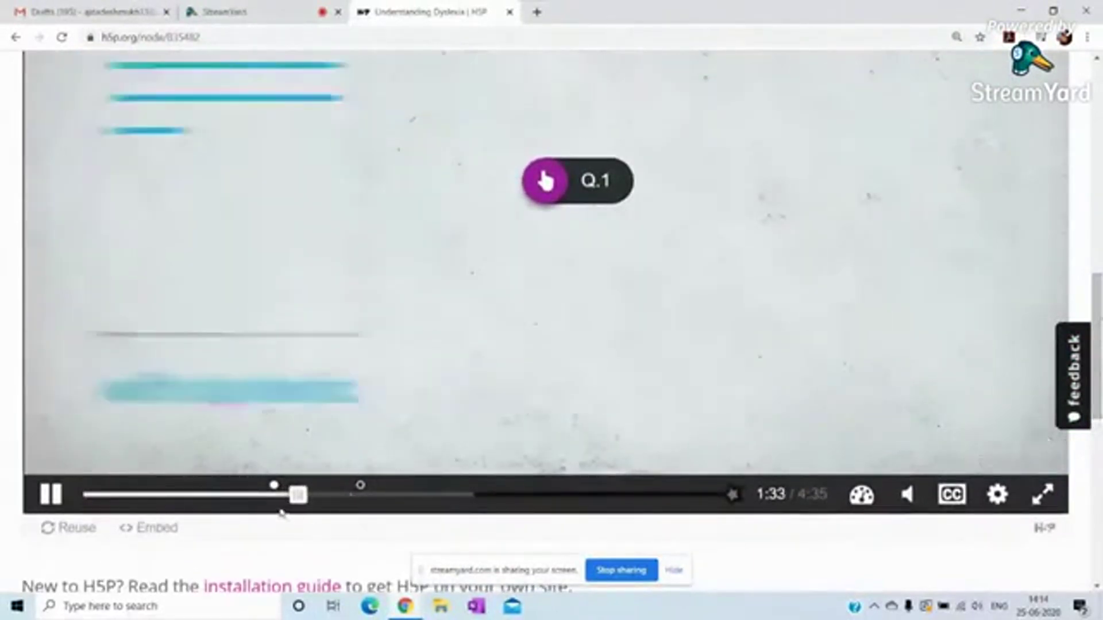
left_click_drag(309, 503, 346, 503)
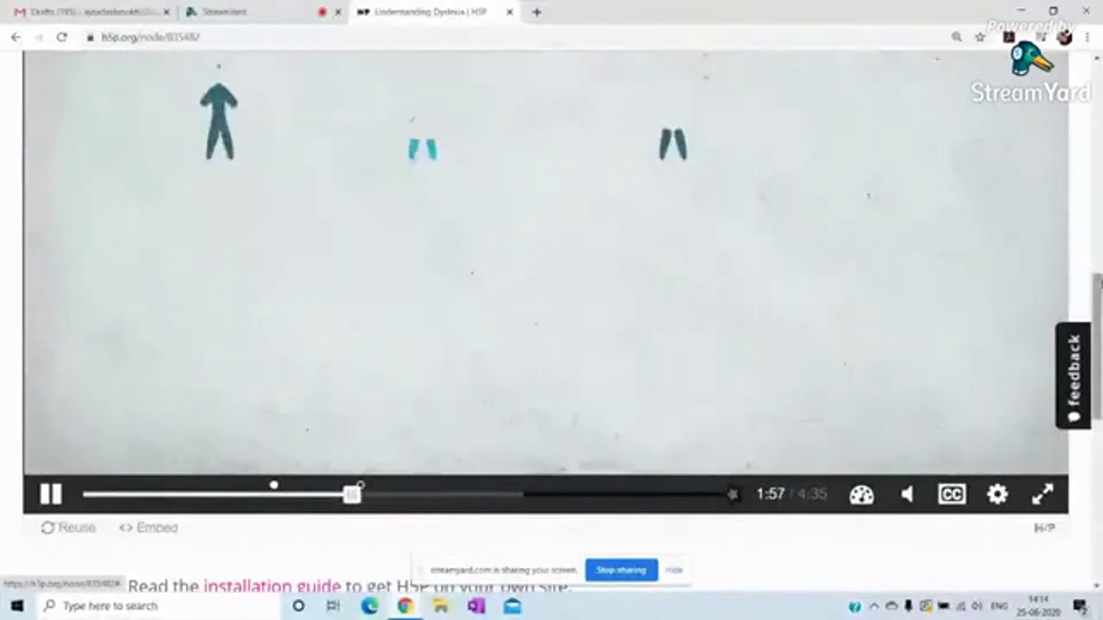
Open question Q.2 in the video, choose "Dyslexia affects only men" and check the answer
scroll(552, 287, "up", 1)
scroll(551, 287, "up", 2)
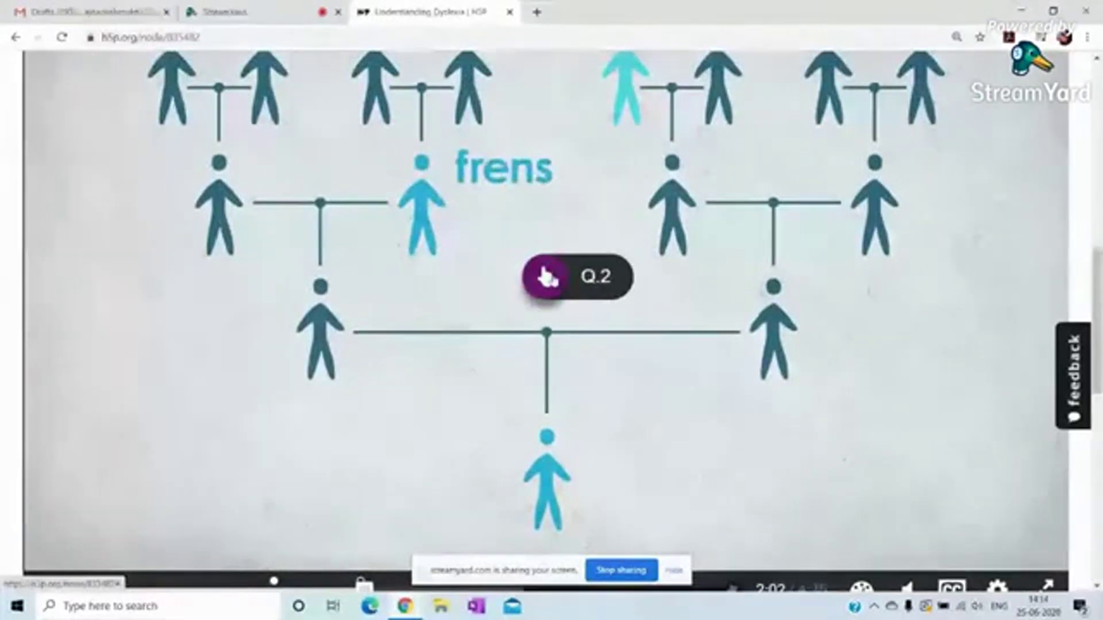
left_click(546, 277)
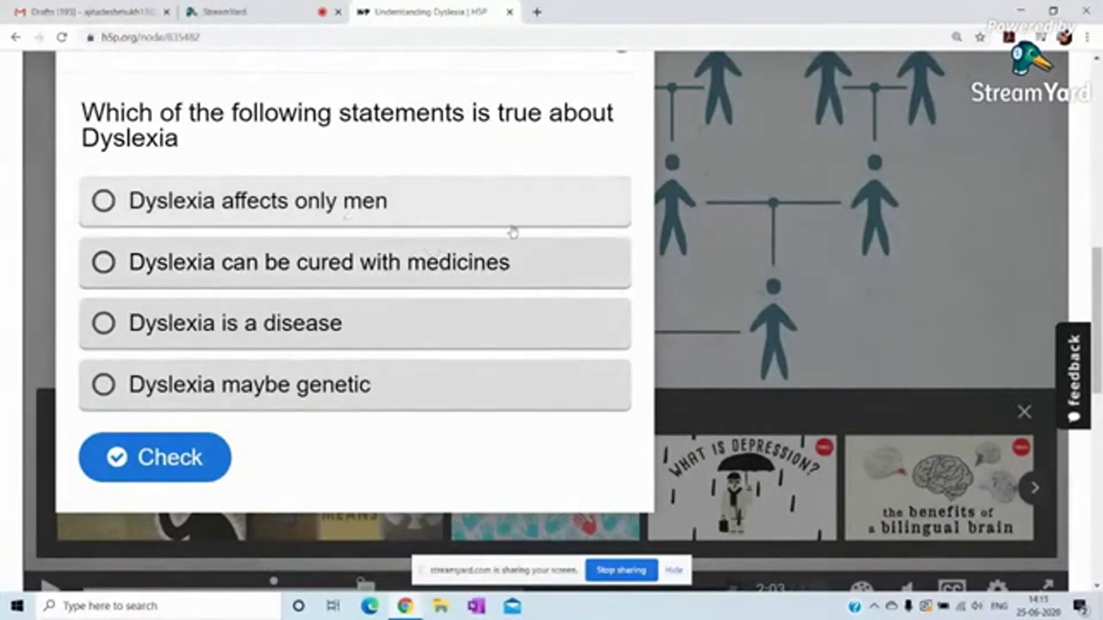
left_click(104, 202)
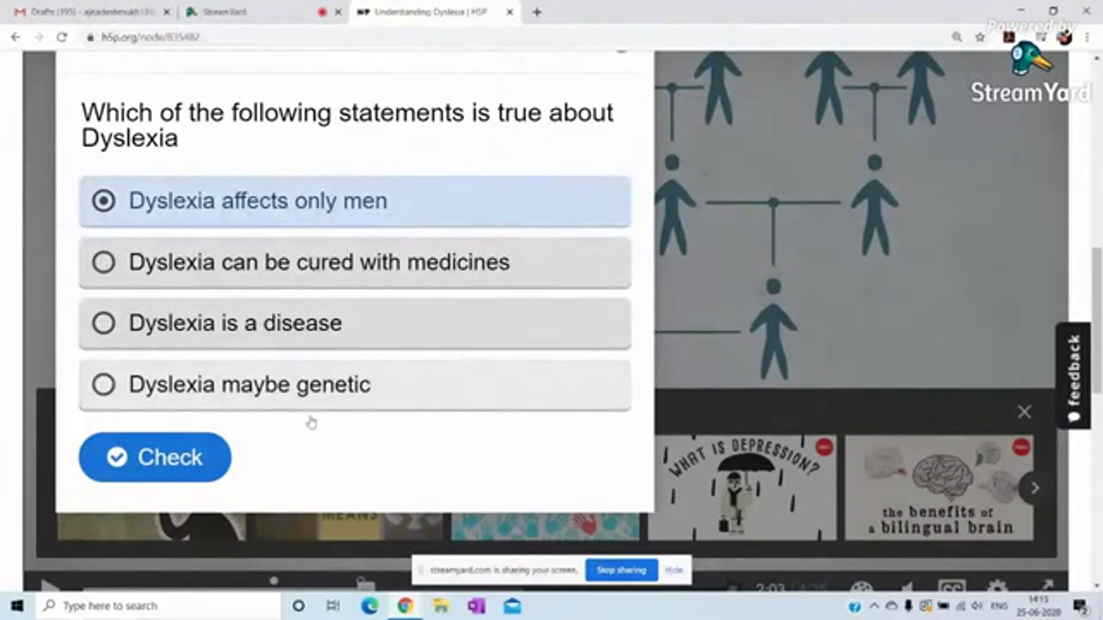
left_click(165, 474)
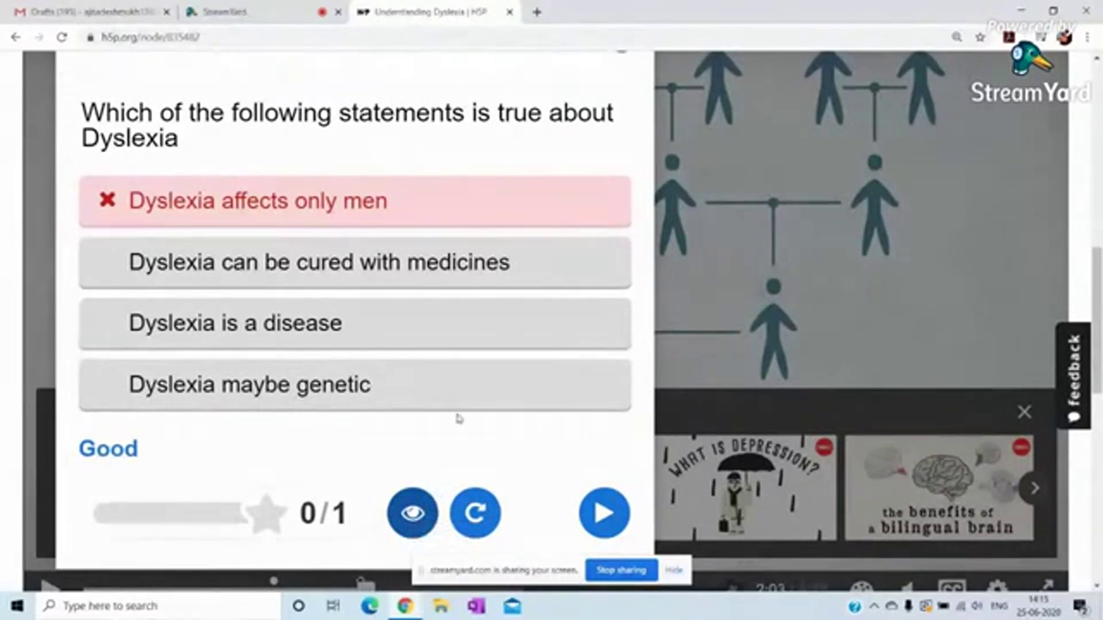
Retry question Q.2 with the answer "Dyslexia maybe genetic", check it and continue the video
left_click(487, 511)
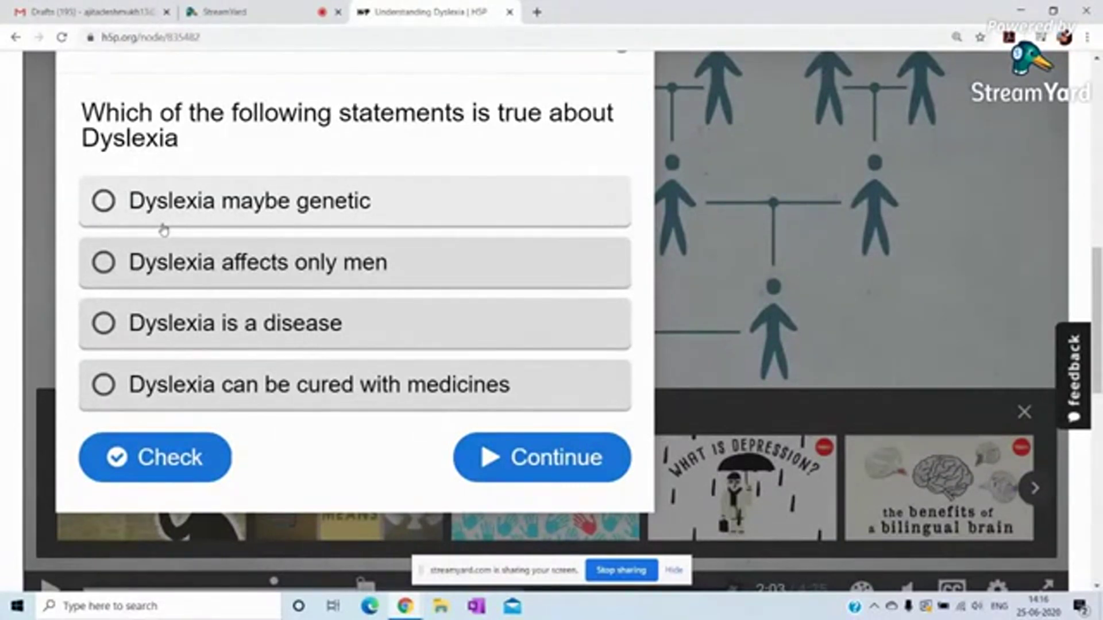
left_click(116, 211)
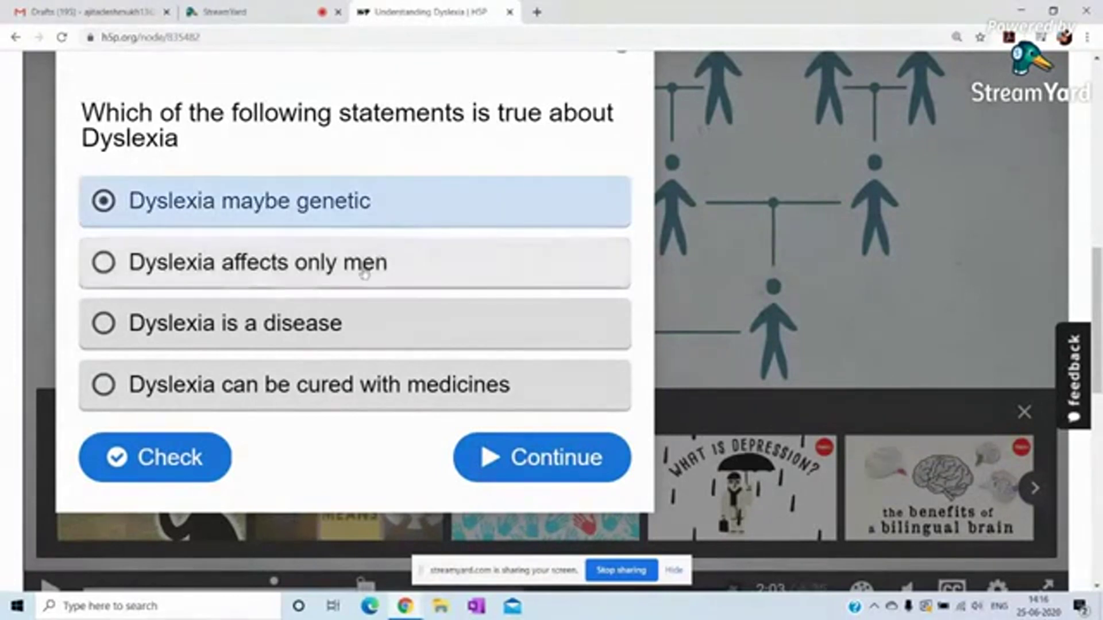
left_click(173, 462)
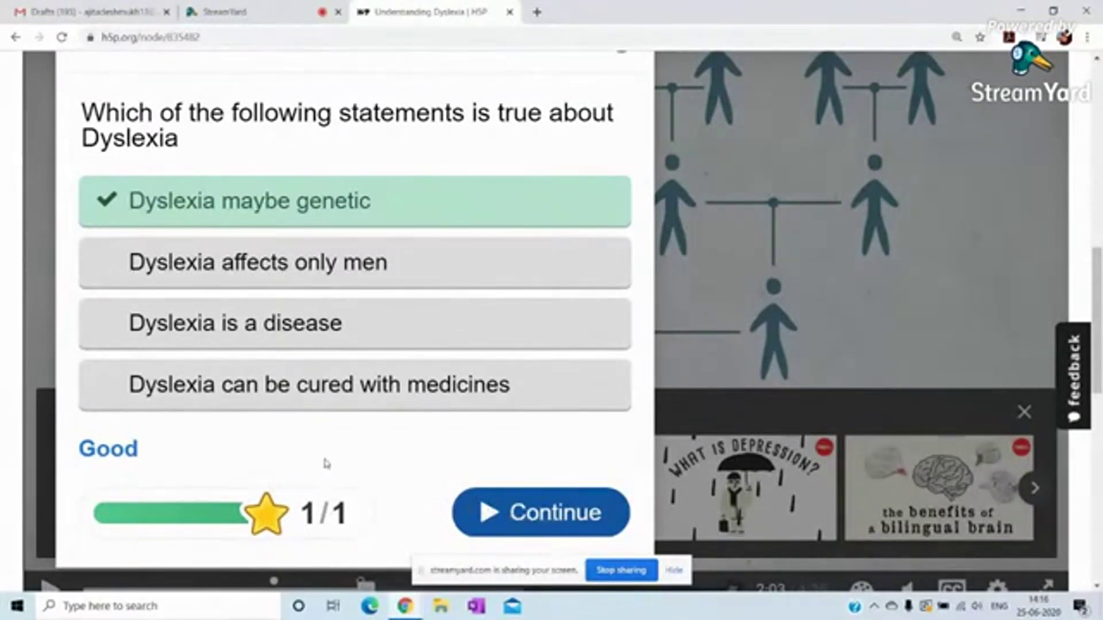
left_click(494, 508)
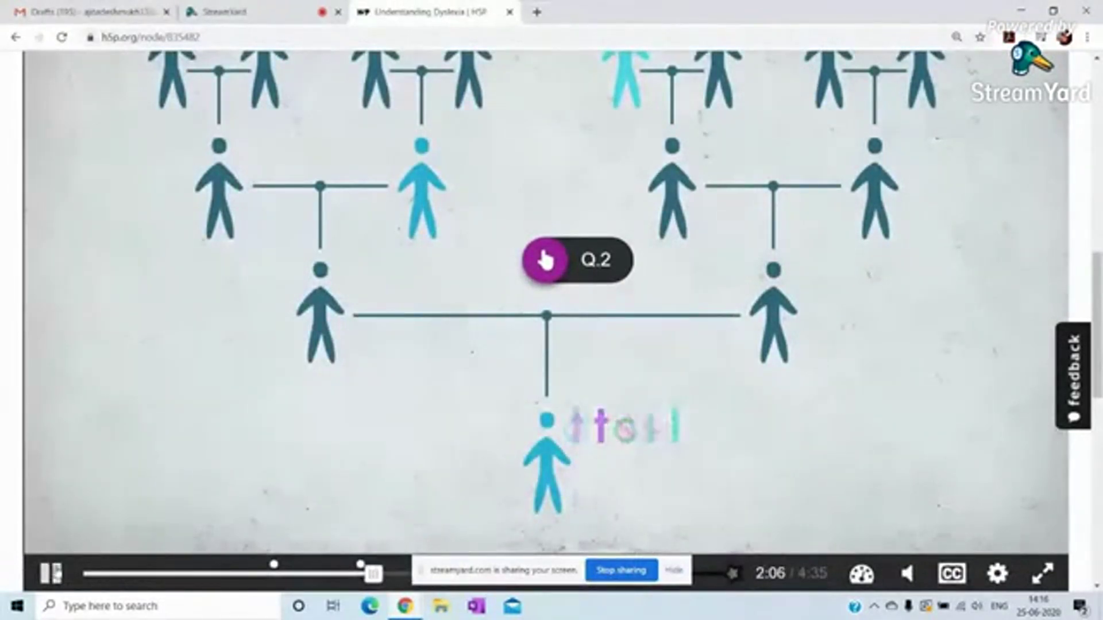
Pause the dyslexia video and close the "More videos" suggestions covering it
key("space")
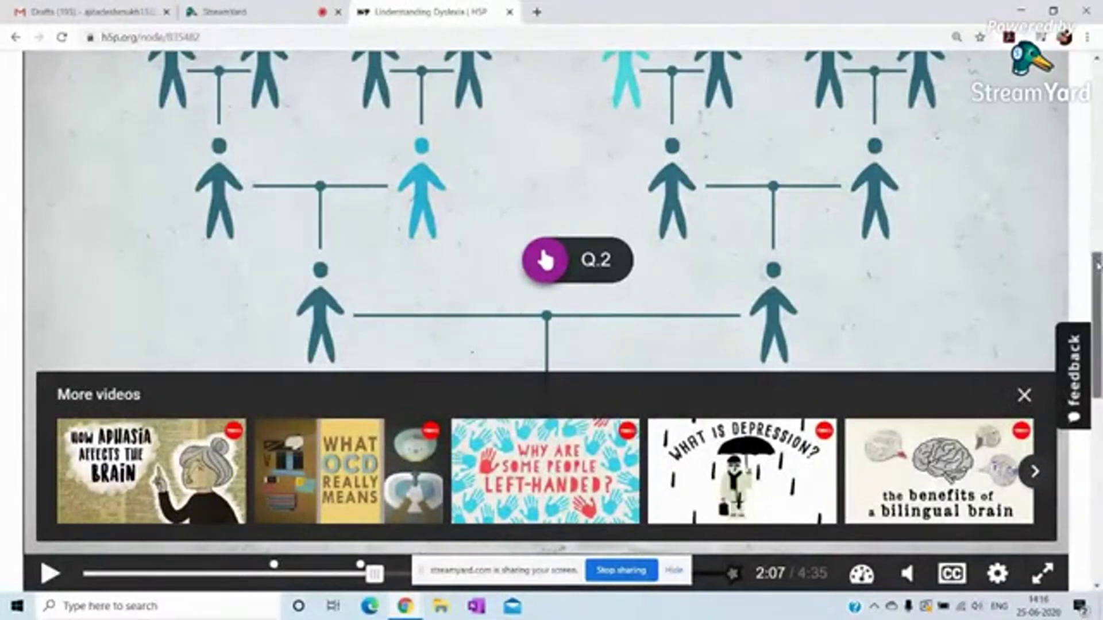
scroll(1095, 244, "up", 2)
scroll(1097, 248, "up", 1)
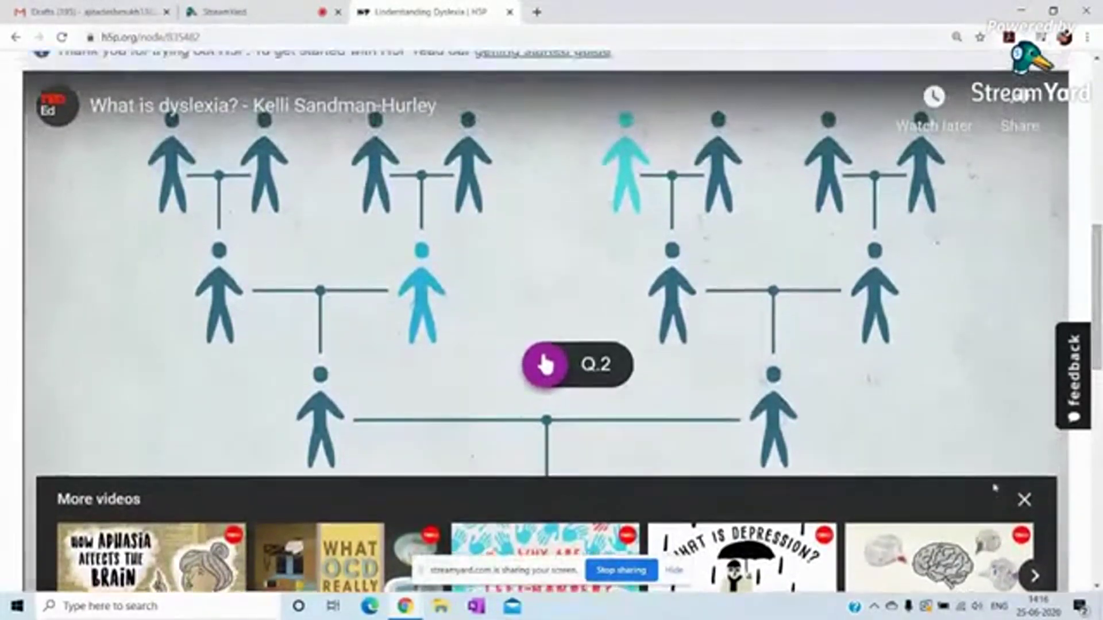
left_click(1025, 501)
scroll(1023, 506, "down", 5)
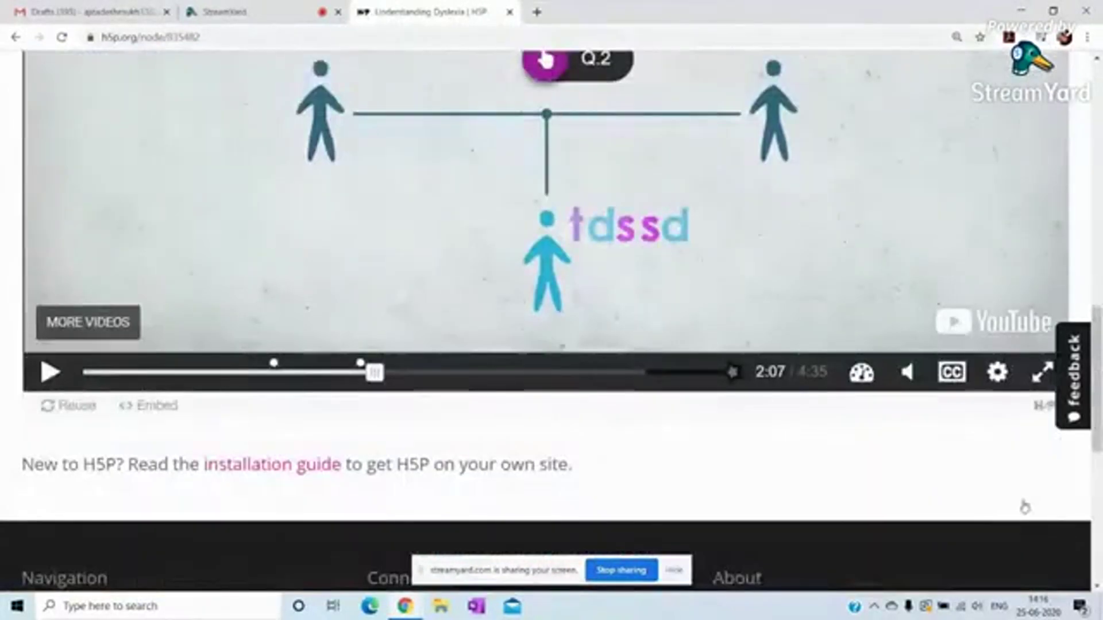
Open the "Understanding Dyslexia" content for editing and view its Upload/embed video settings
left_click_drag(1097, 324, 1097, 237)
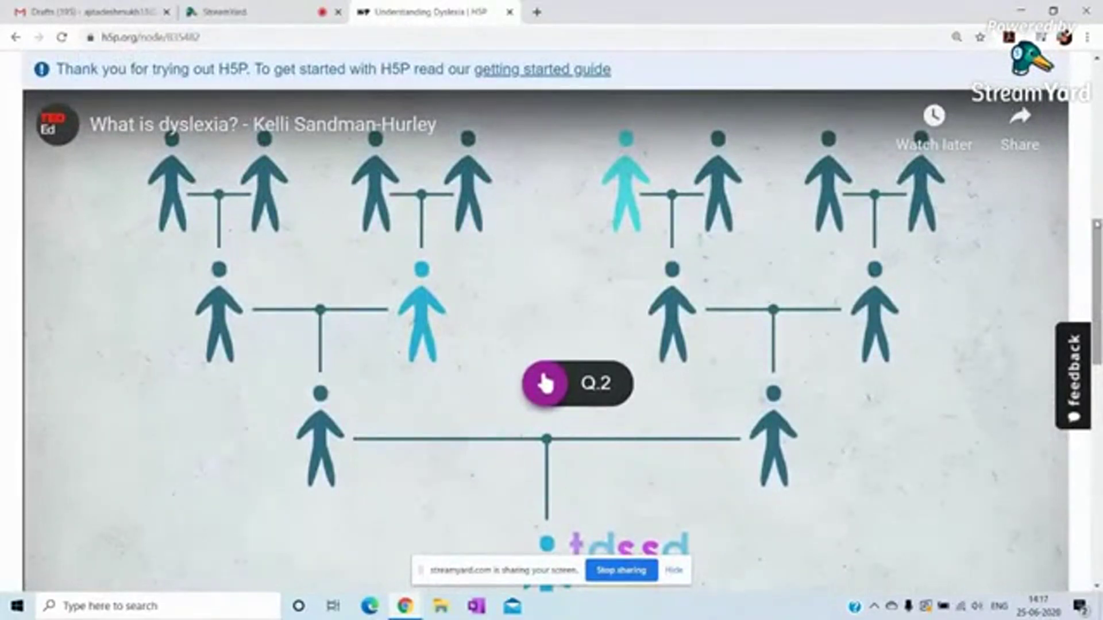
left_click(1098, 219)
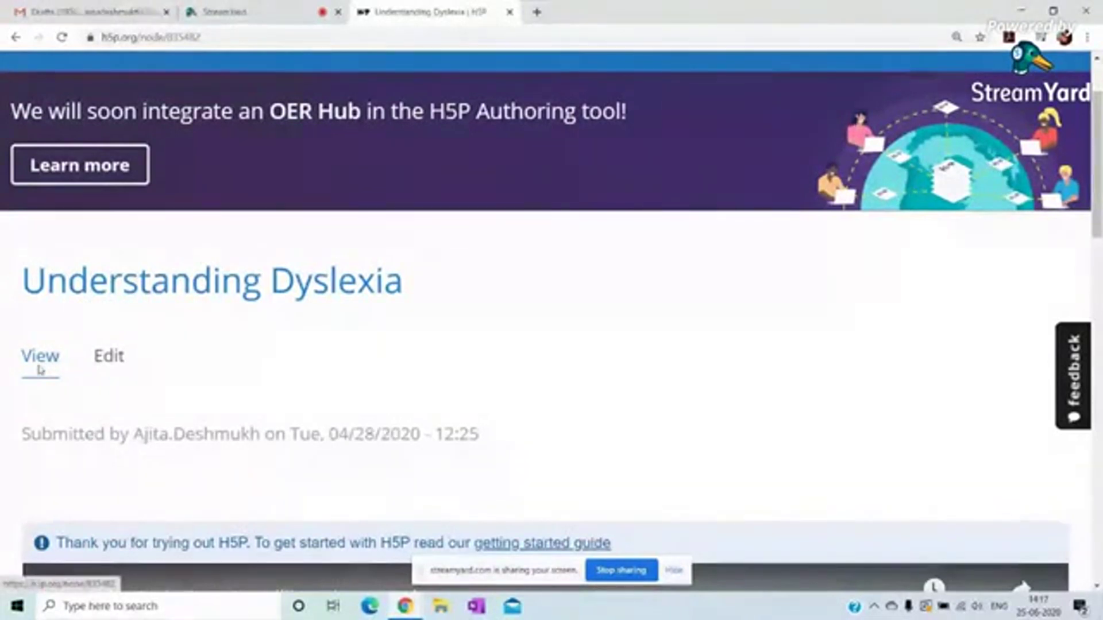
left_click(112, 362)
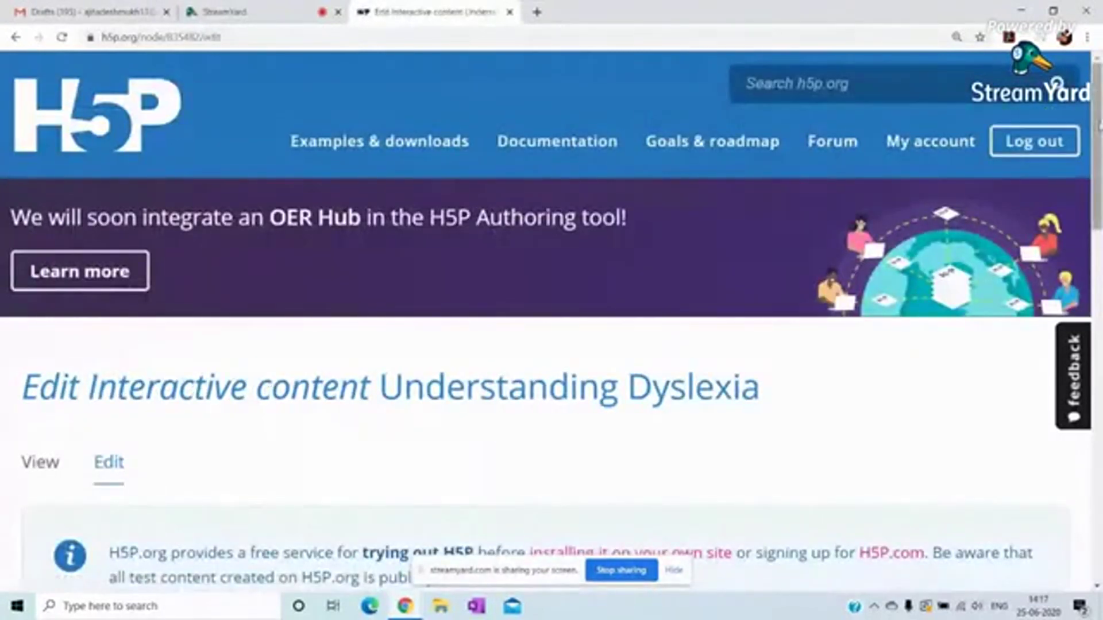
scroll(420, 505, "down", 2)
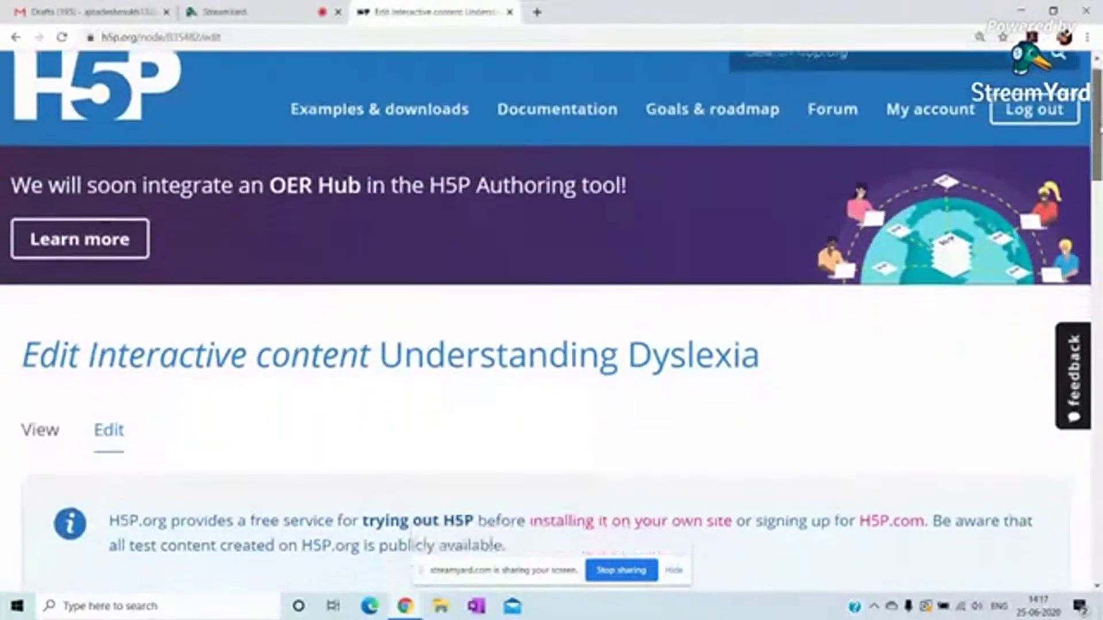
scroll(420, 506, "down", 5)
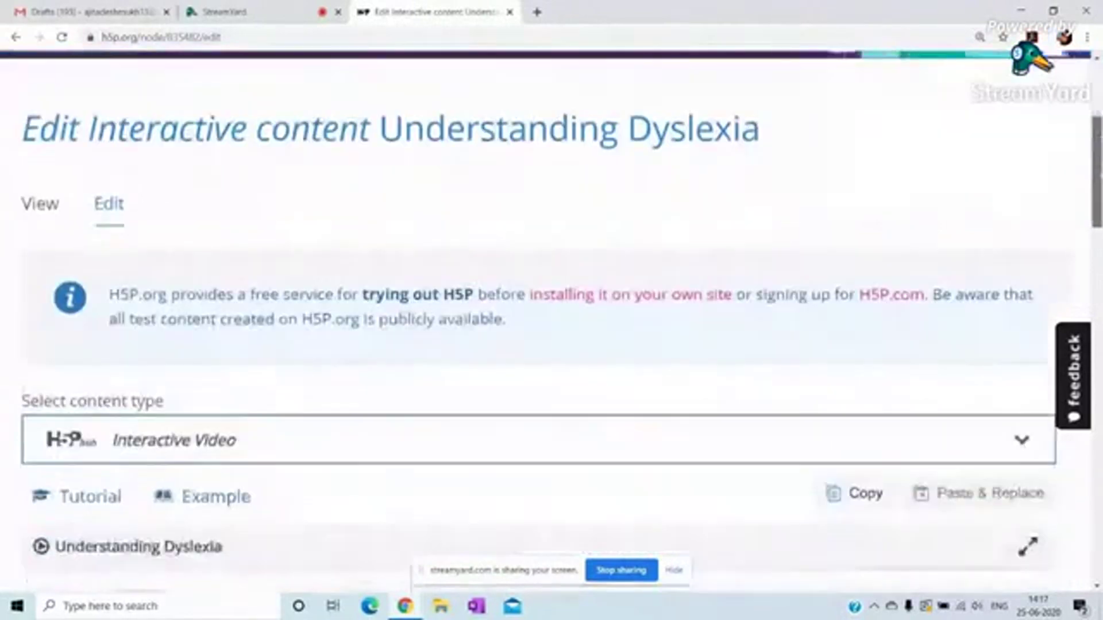
scroll(420, 506, "down", 6)
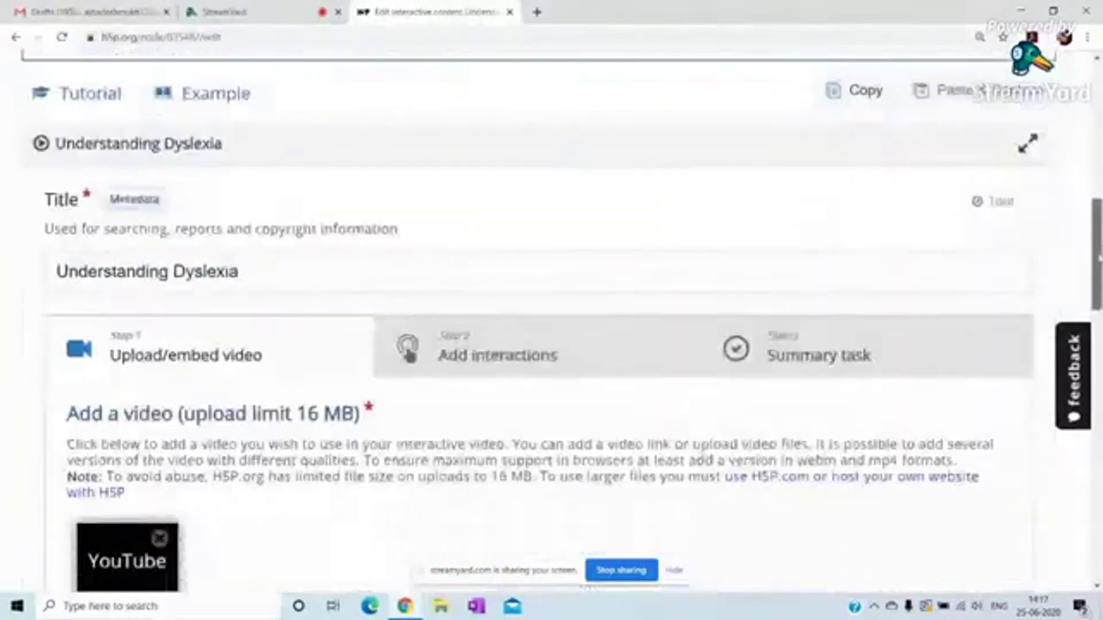
scroll(551, 322, "down", 3)
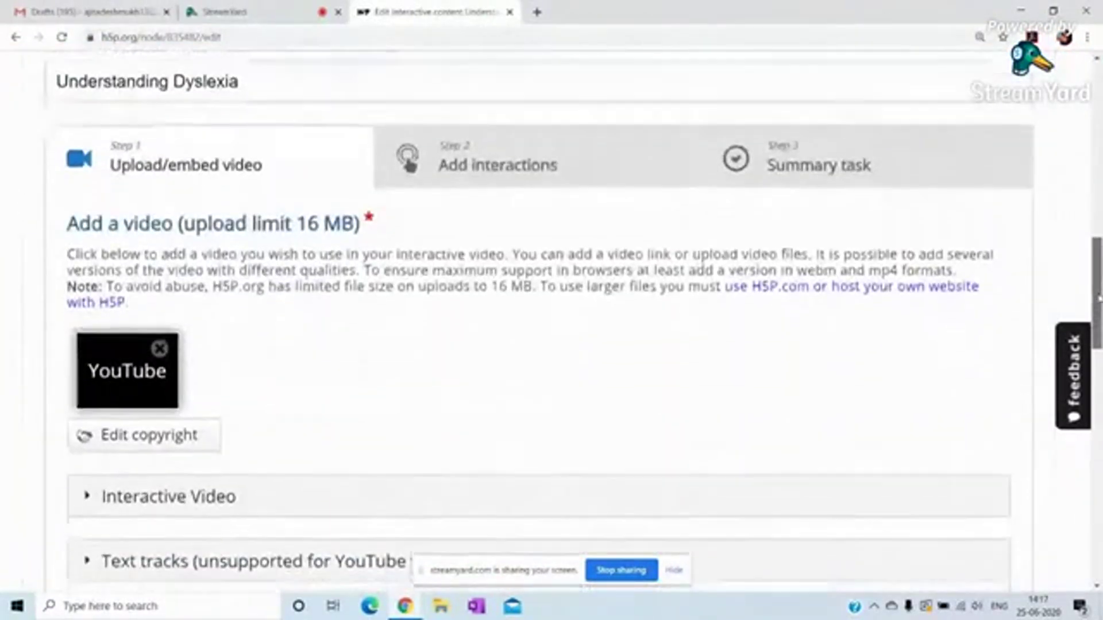
scroll(552, 322, "down", 1)
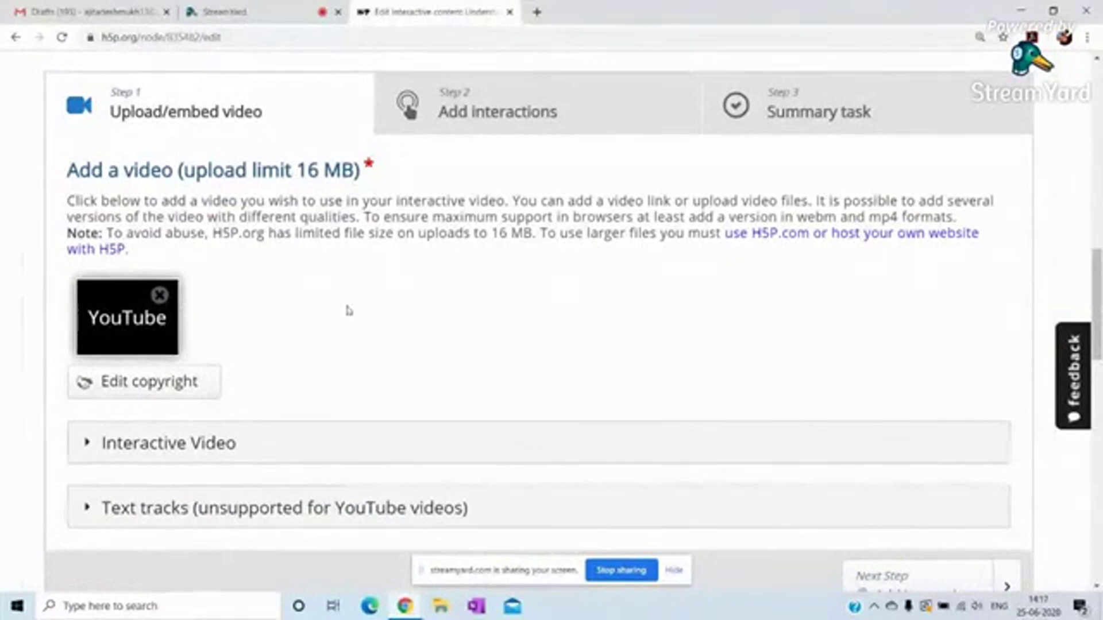
Go to the Add interactions stage of the editor and start playback of the embedded video
left_click(505, 103)
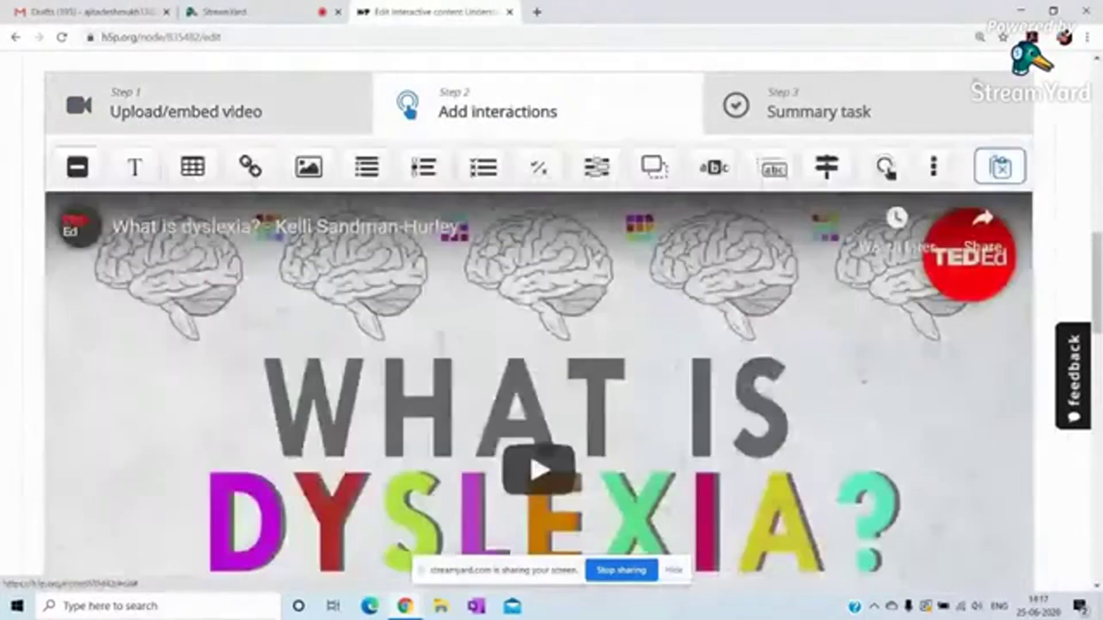
scroll(1098, 260, "down", 2)
scroll(1097, 260, "down", 4)
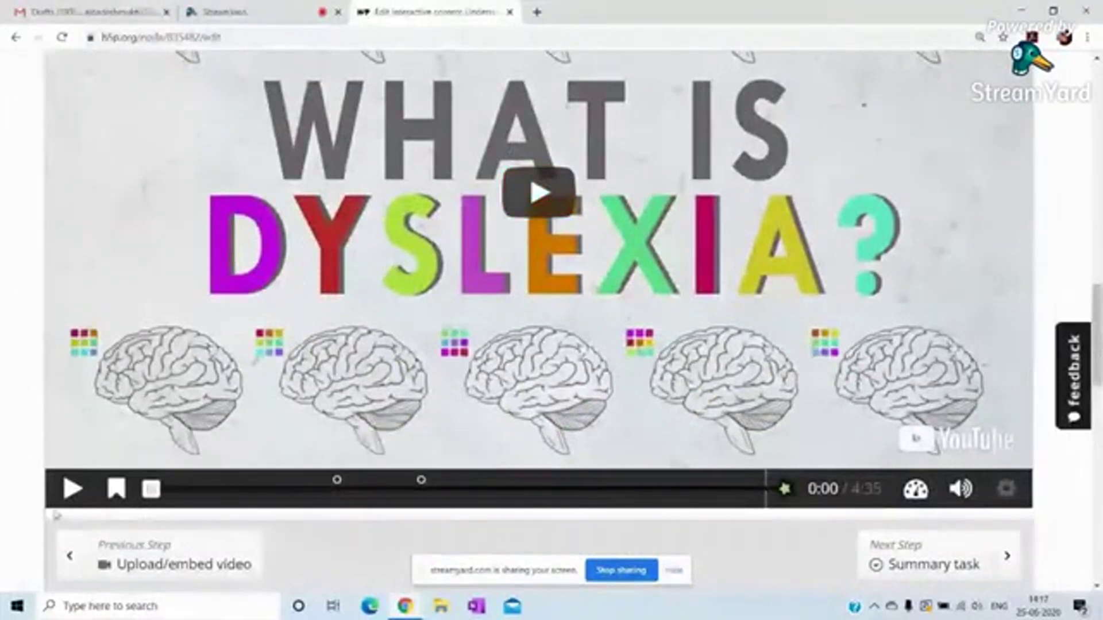
left_click(72, 489)
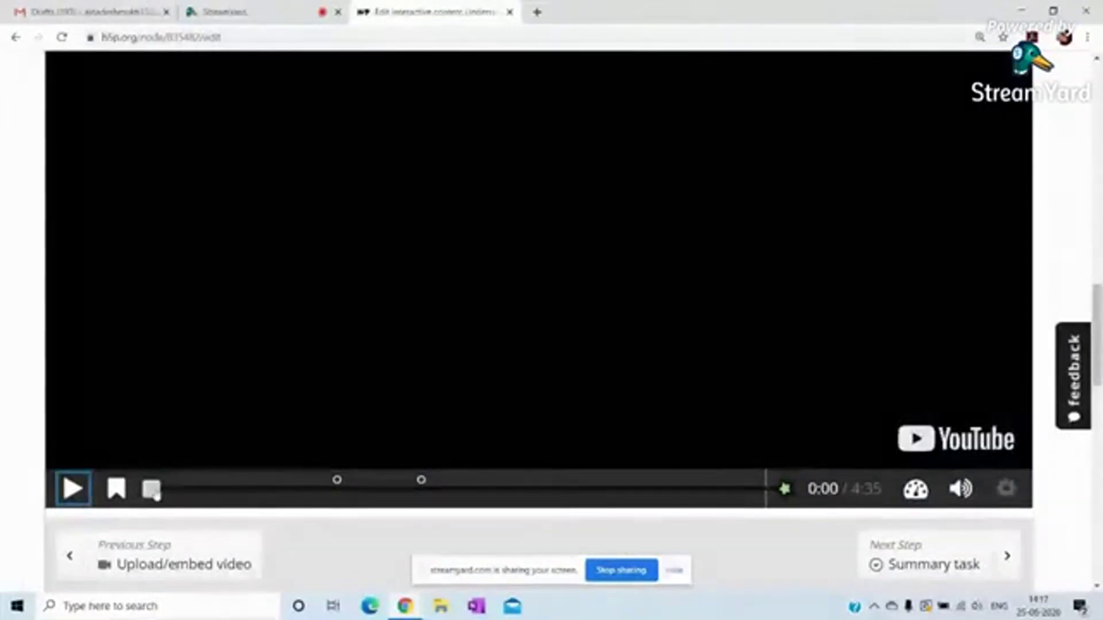
Advance the video to just past Q.2, dismiss the "More videos" suggestions, resume playback and pause at 2:27
left_click_drag(153, 490, 415, 490)
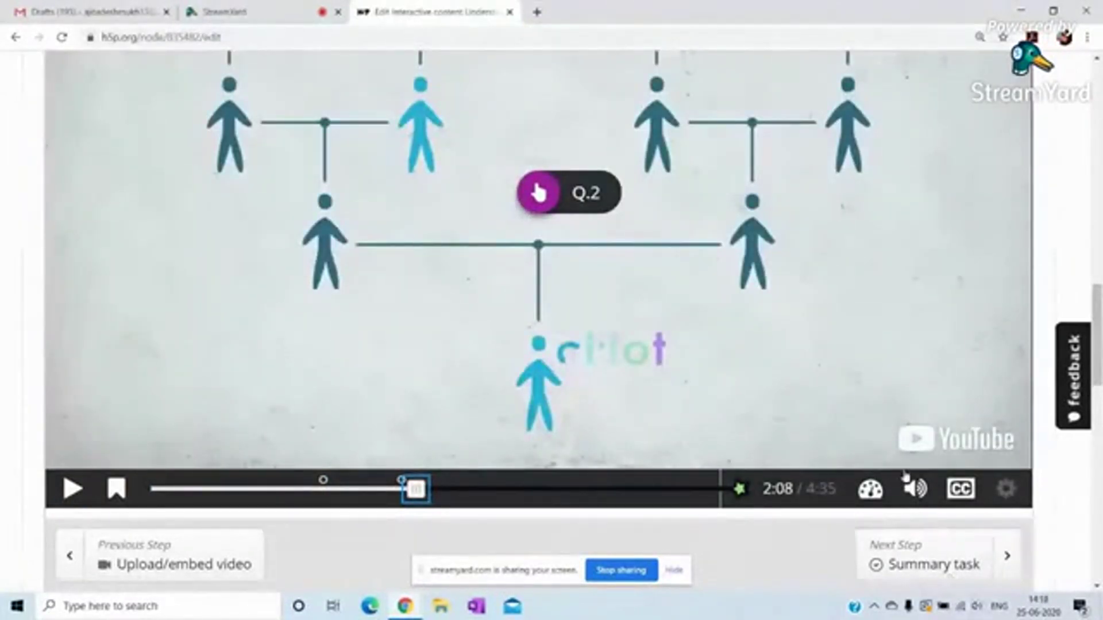
left_click(915, 489)
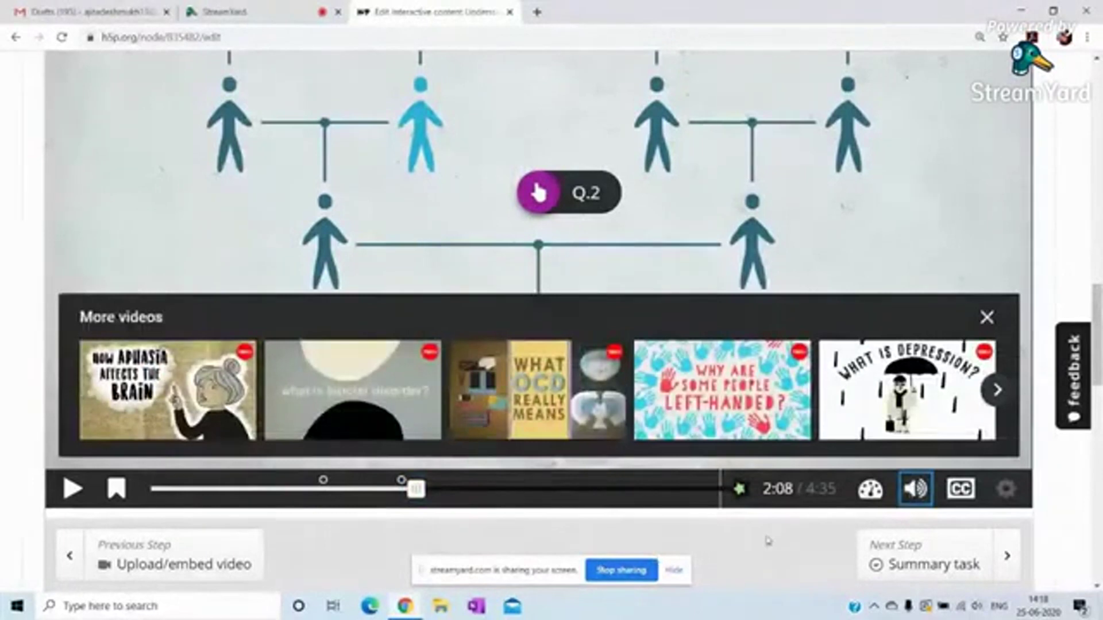
left_click(987, 317)
left_click(72, 489)
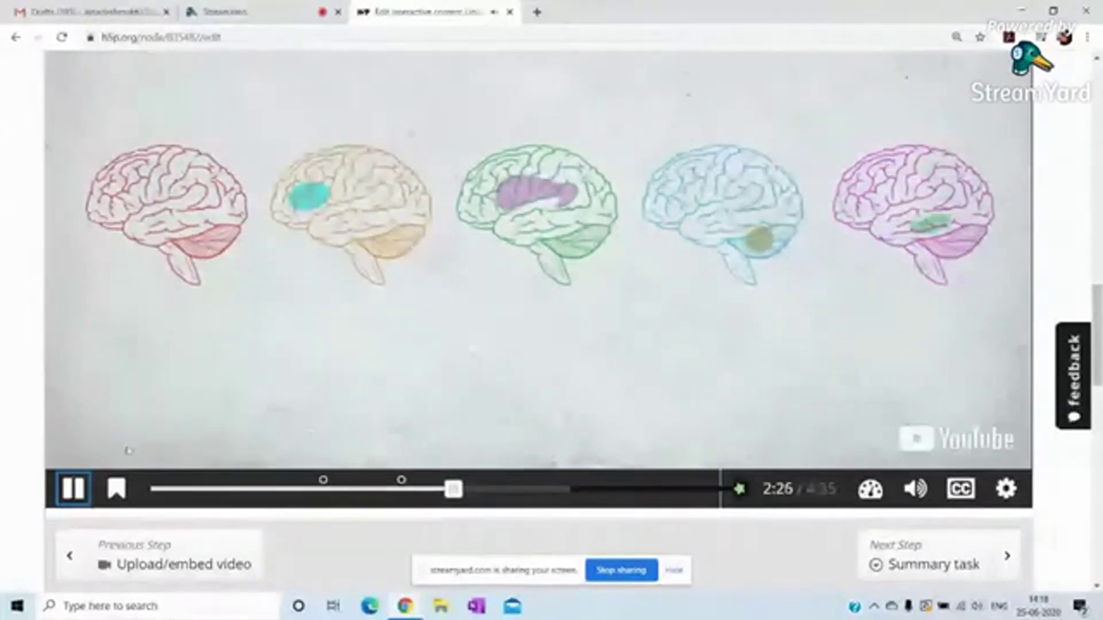
left_click(70, 491)
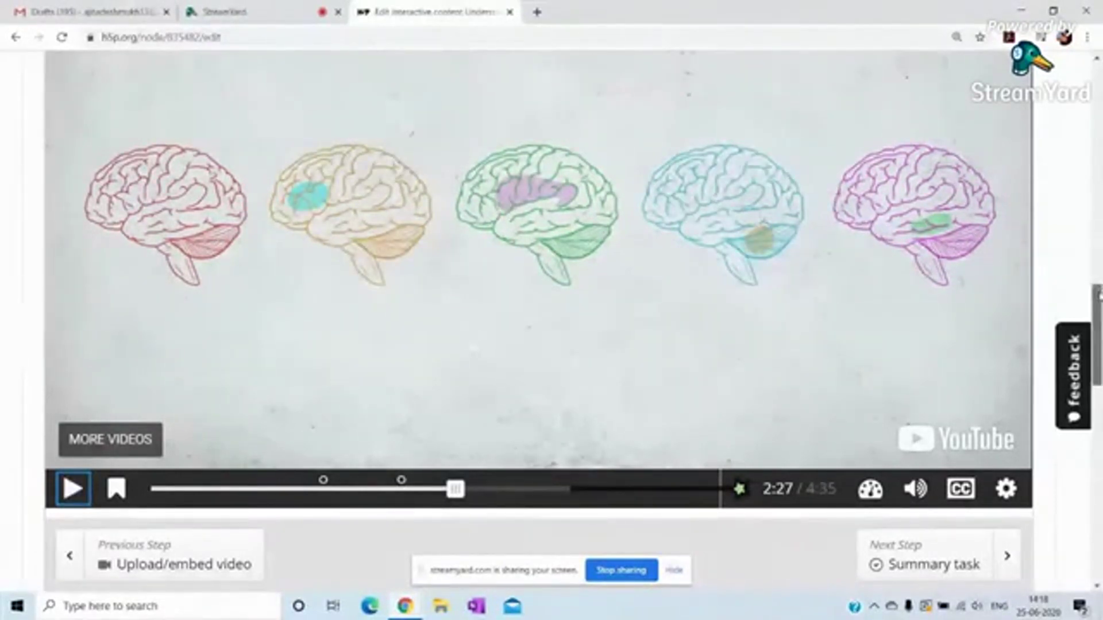
Add a True/False Question interaction at the paused moment and enable Pause video for it
left_click_drag(1099, 294, 1098, 239)
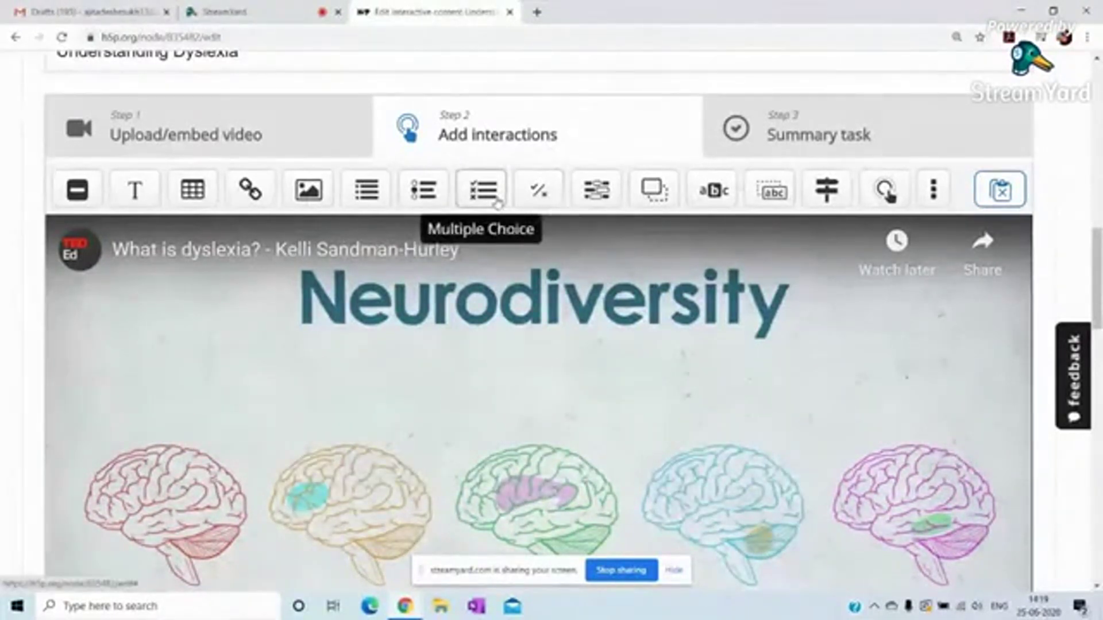
left_click(538, 197)
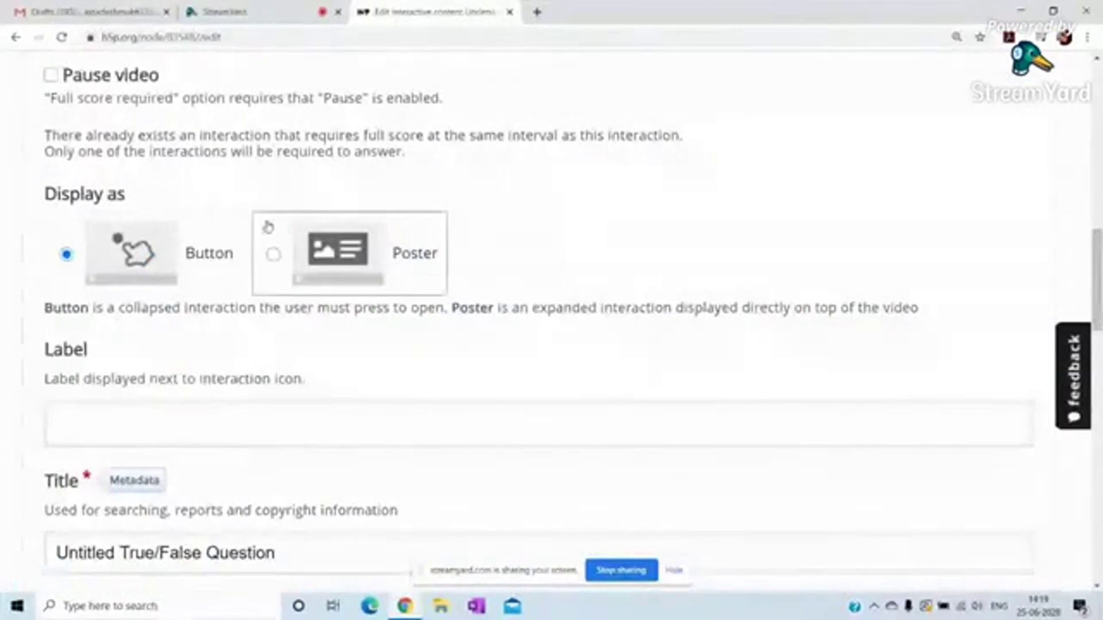
left_click(51, 75)
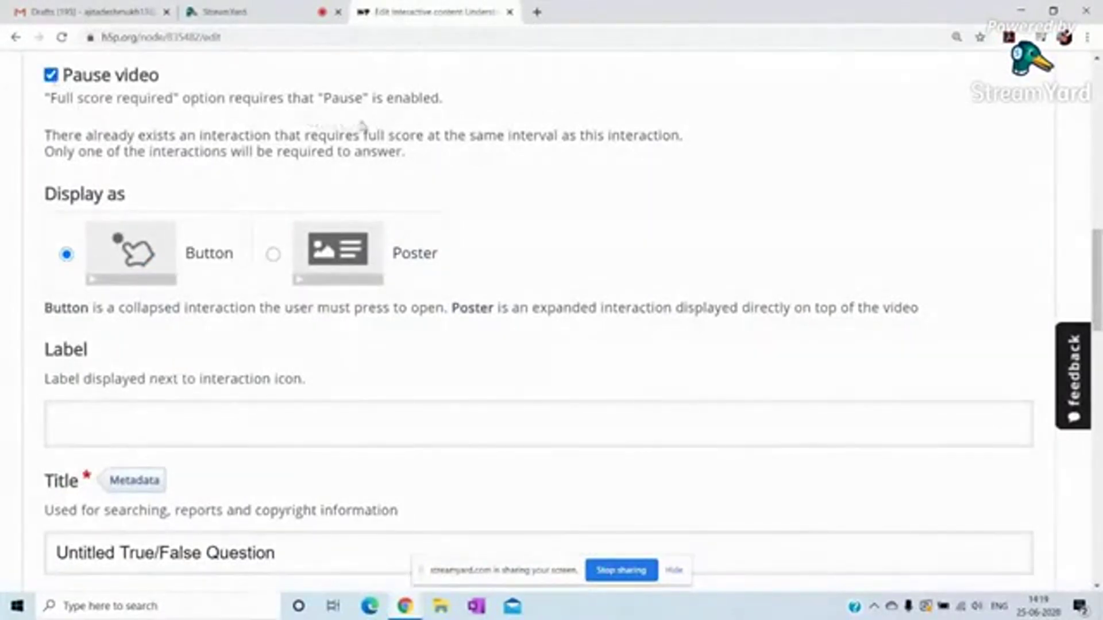
left_click(54, 80)
left_click(56, 79)
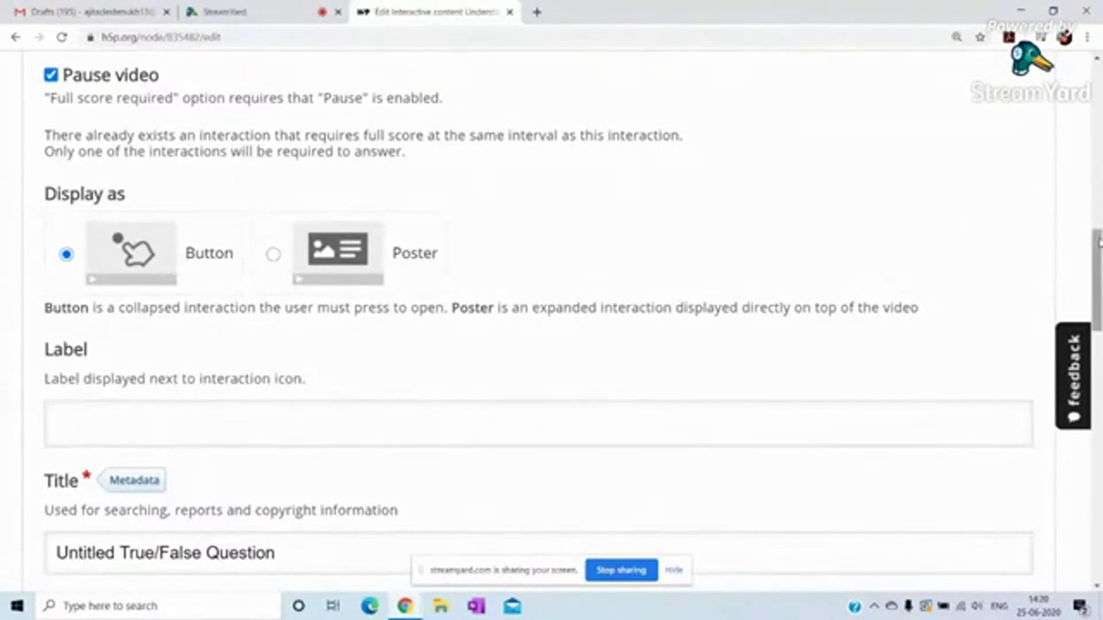
Label the True/False interaction "Reflection spot"
left_click_drag(1098, 243, 1099, 289)
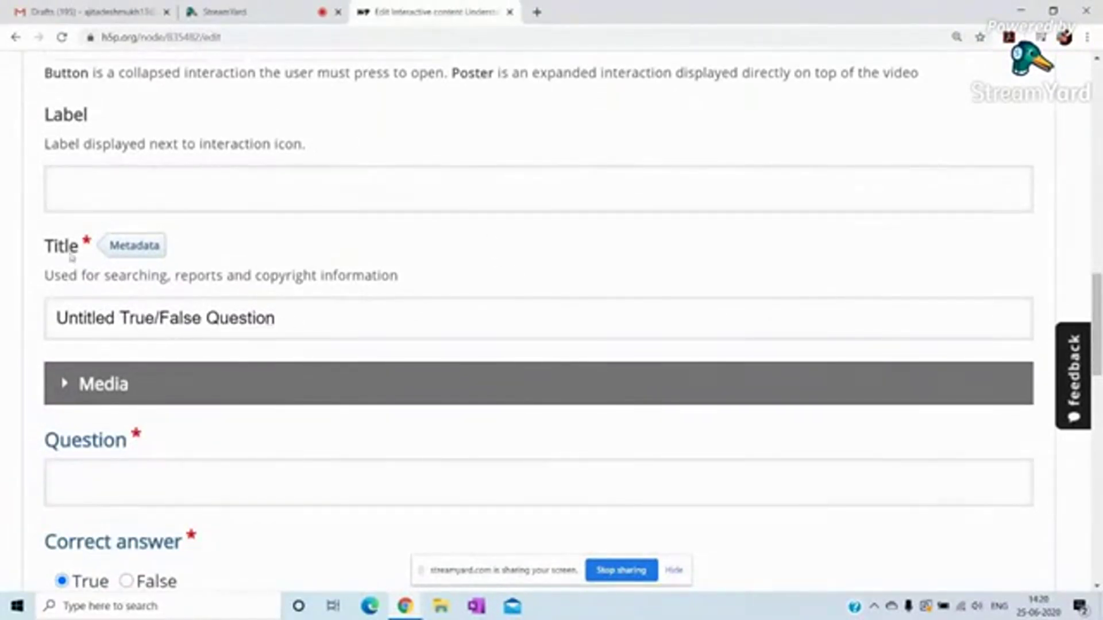
left_click(88, 191)
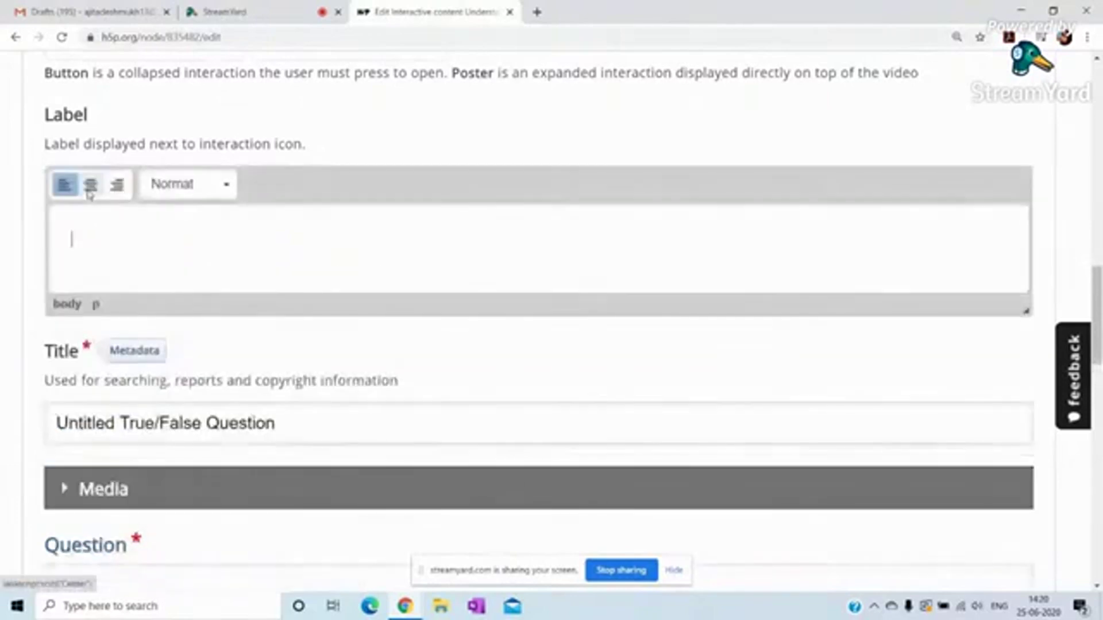
type("Stop ")
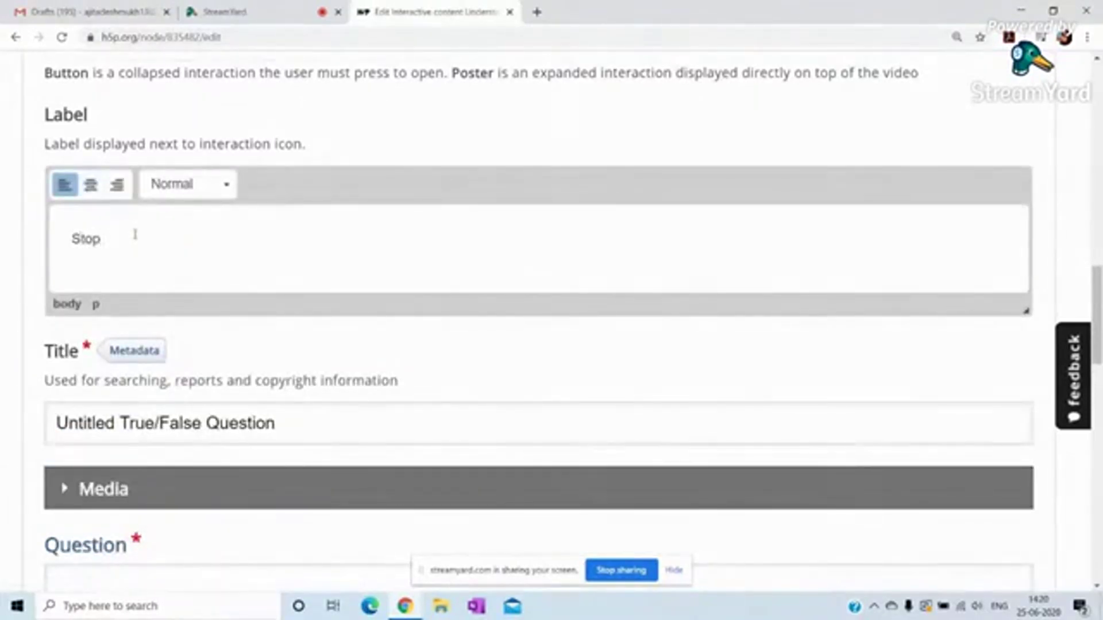
type("Reflection spot")
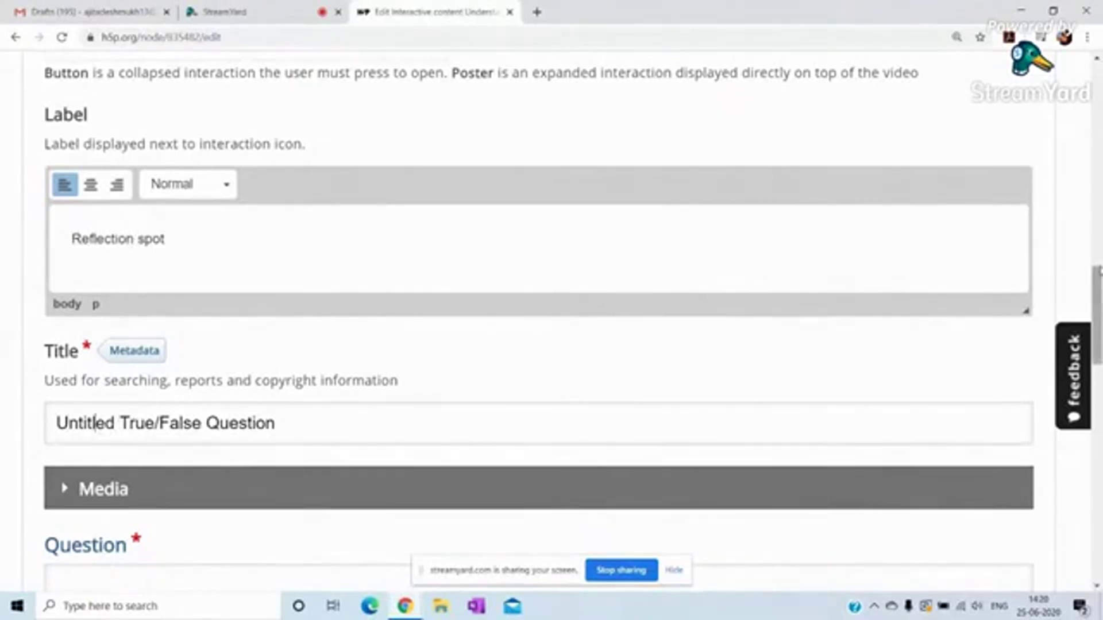
Change the interaction's title to "RS True/False Question"
left_click_drag(1098, 270, 1098, 323)
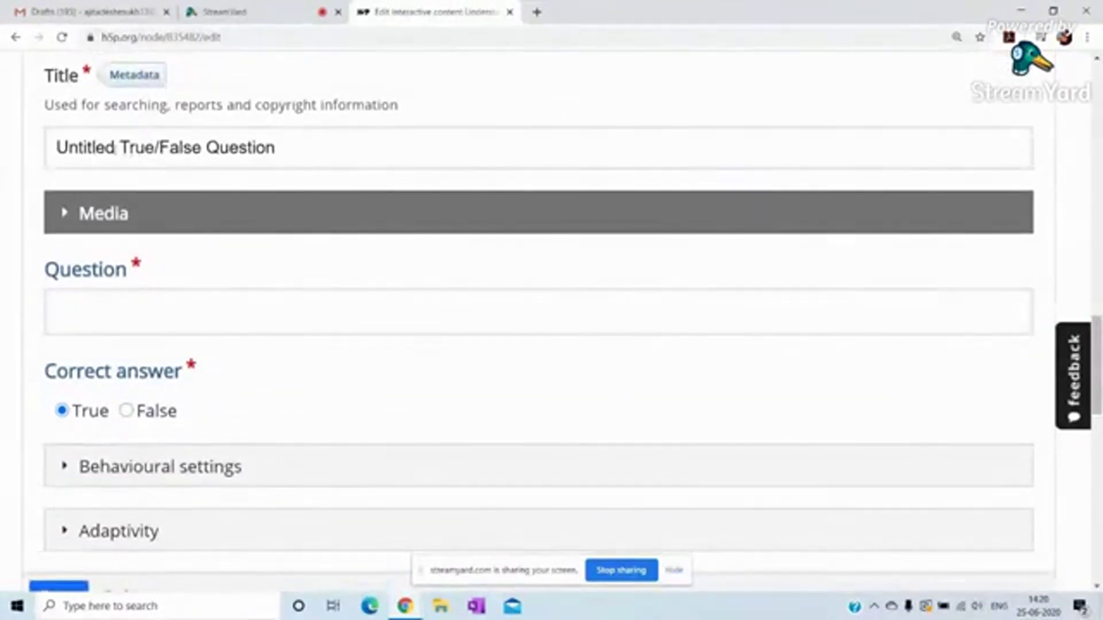
left_click(116, 148)
key("BackSpace")
key("BackSpace")
key("BackSpace")
key("BackSpace")
key("BackSpace")
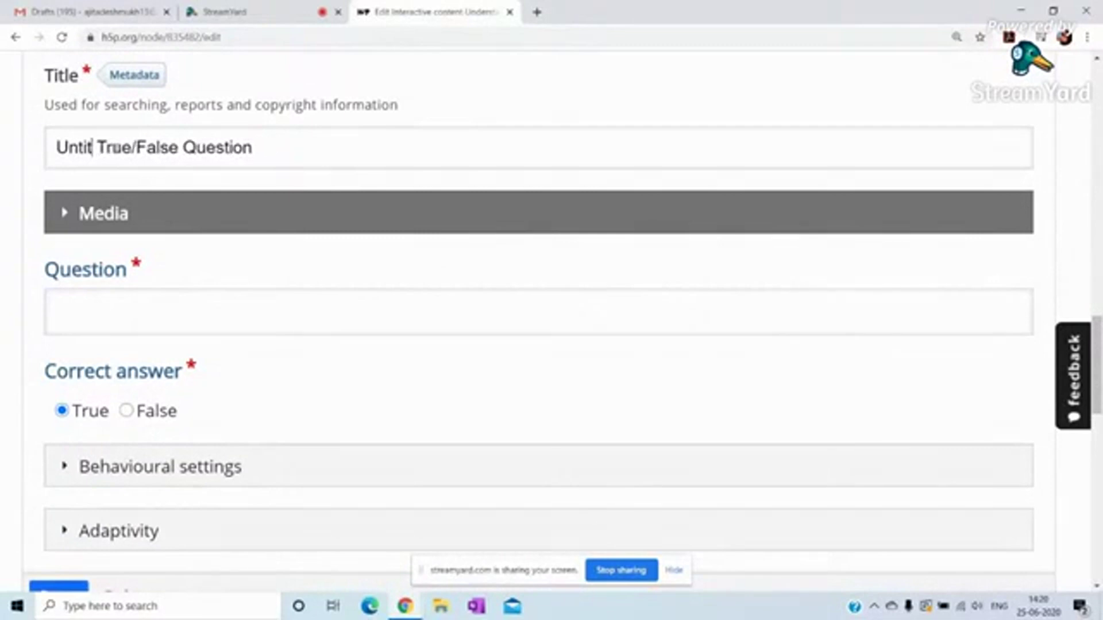
key("BackSpace")
key("BackSpace")
key("BackSpace")
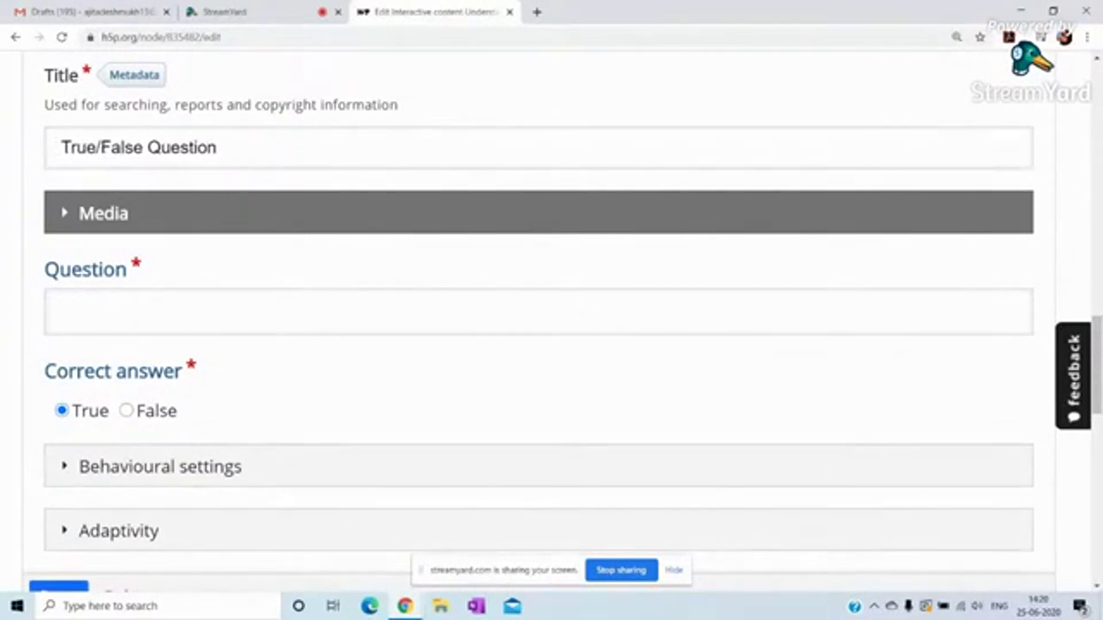
type("R ")
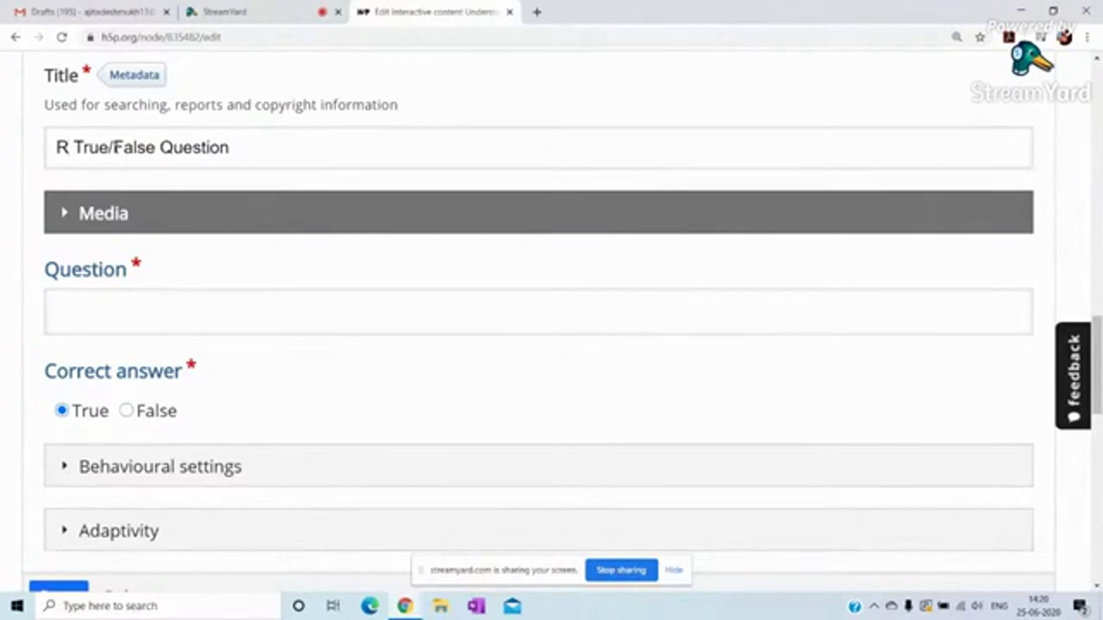
type("S")
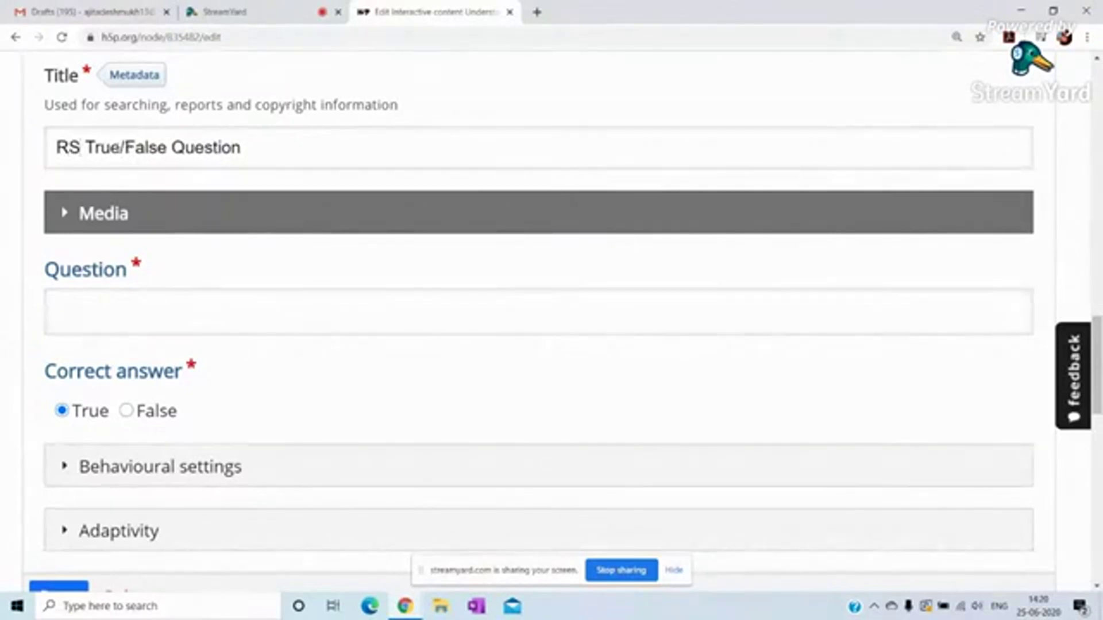
Enter the question text "What is the difference in the brain diagrams observed?"
left_click(67, 310)
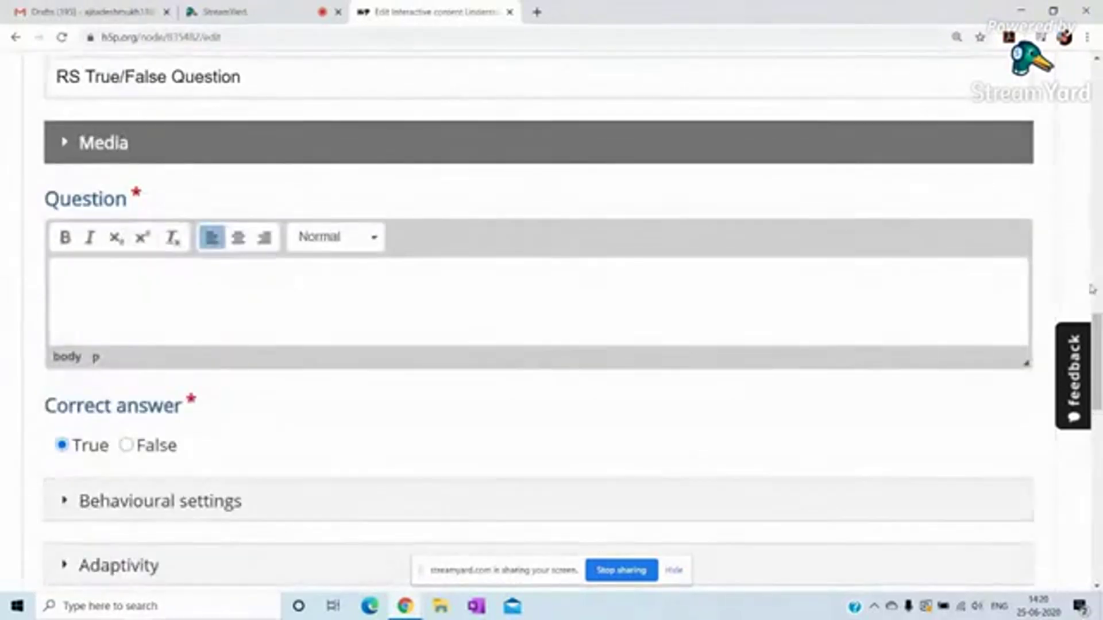
left_click_drag(1097, 318, 1097, 336)
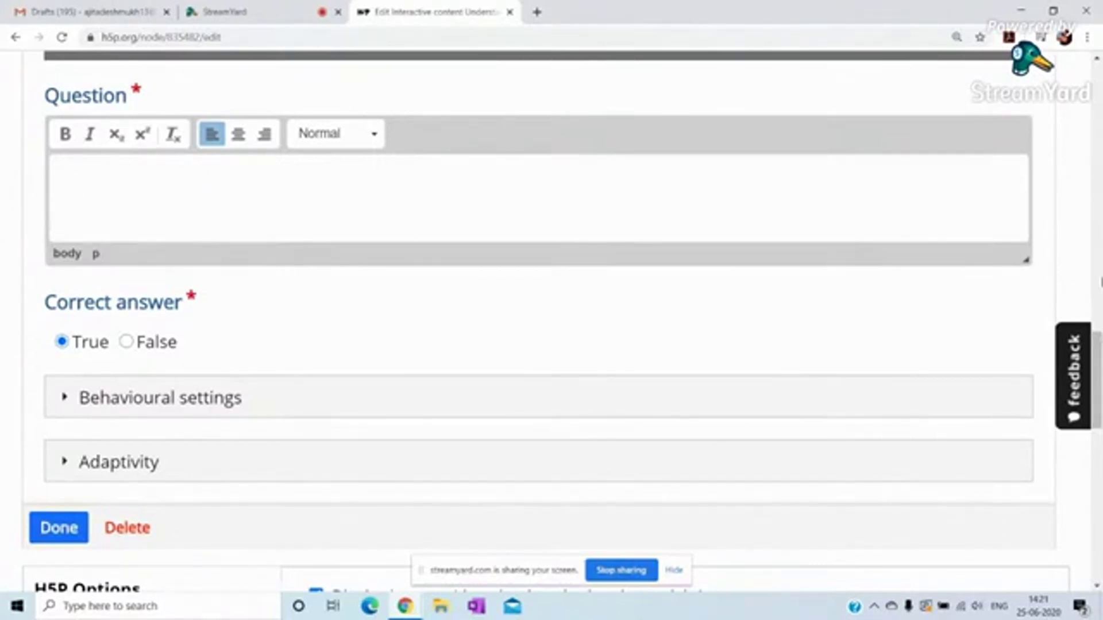
type("What is the dif")
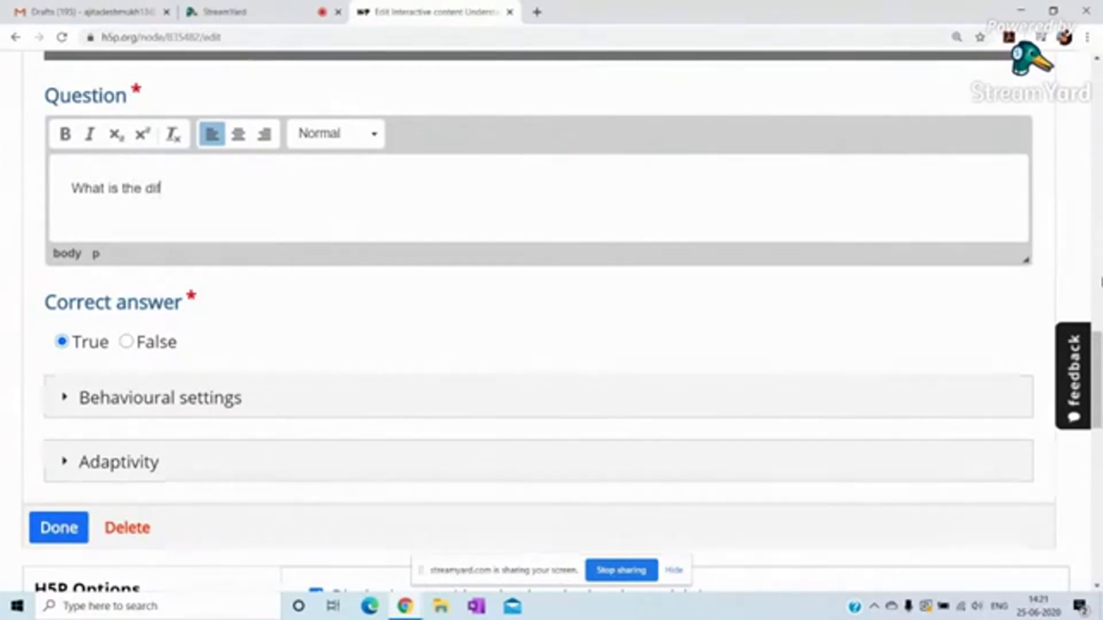
type("ference in the ")
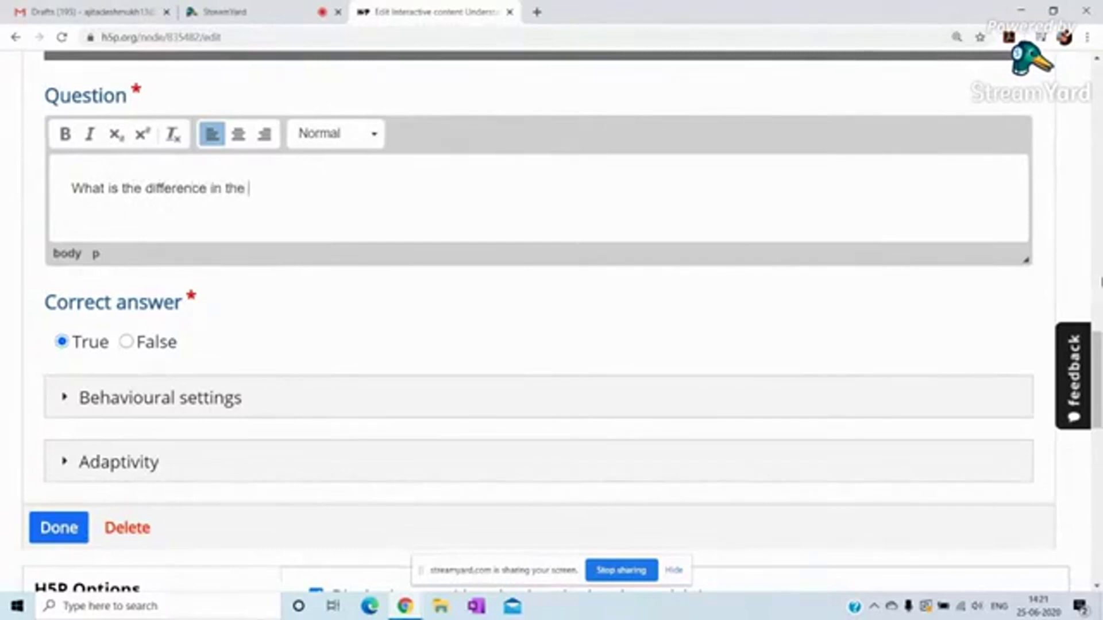
type("brain diagrams obswr")
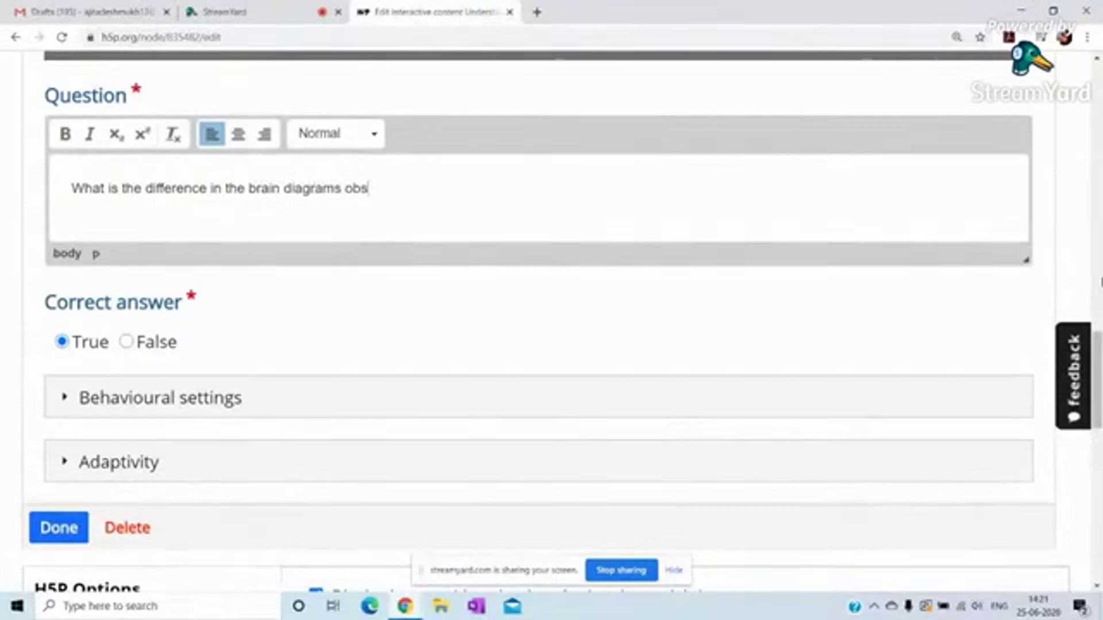
key("BackSpace")
key("BackSpace")
type("erved?")
Reword the question as a yes/no question reading "Iis there difference in the brain diagrams observed?"
key("Home")
key("shift+Right")
key("shift+Right")
key("shift+Right")
key("shift+Right")
key("shift+Right")
key("Delete")
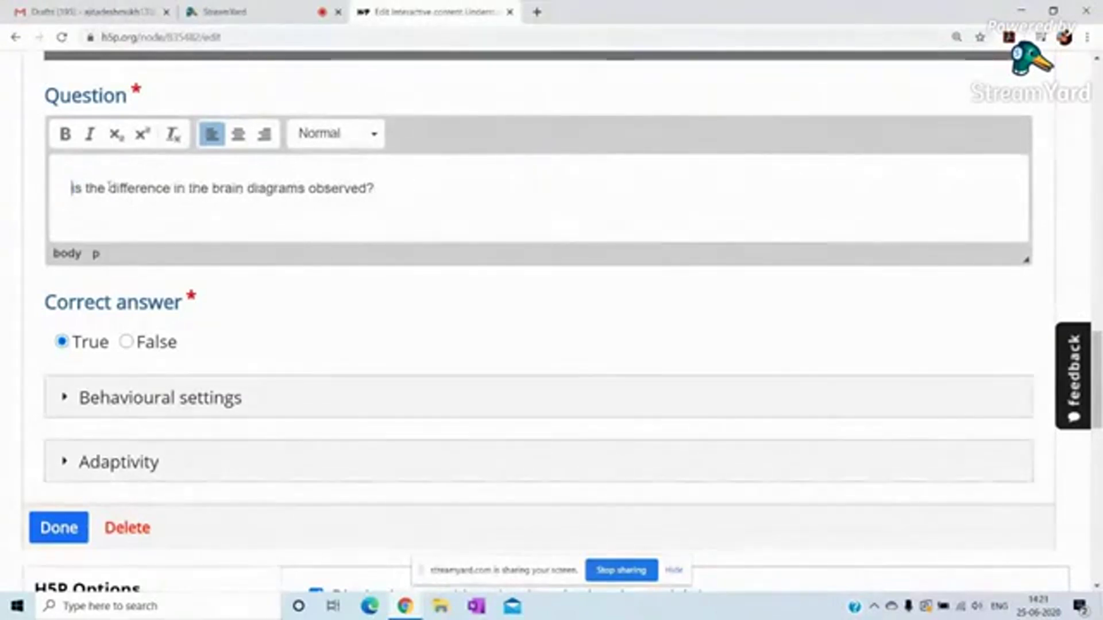
type("I")
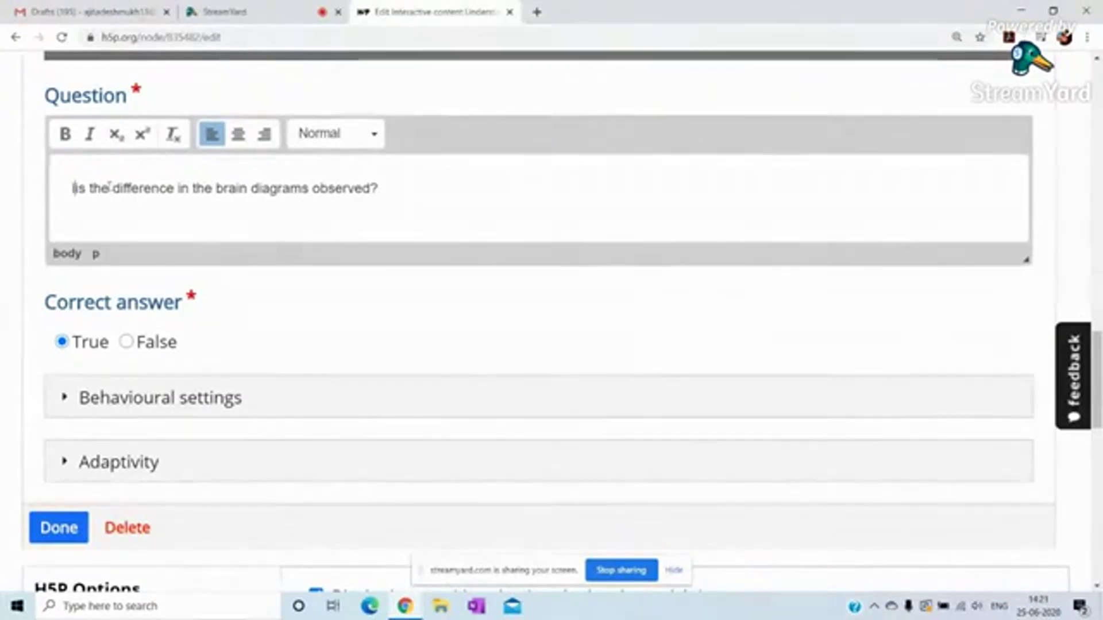
left_click(114, 189)
type("re")
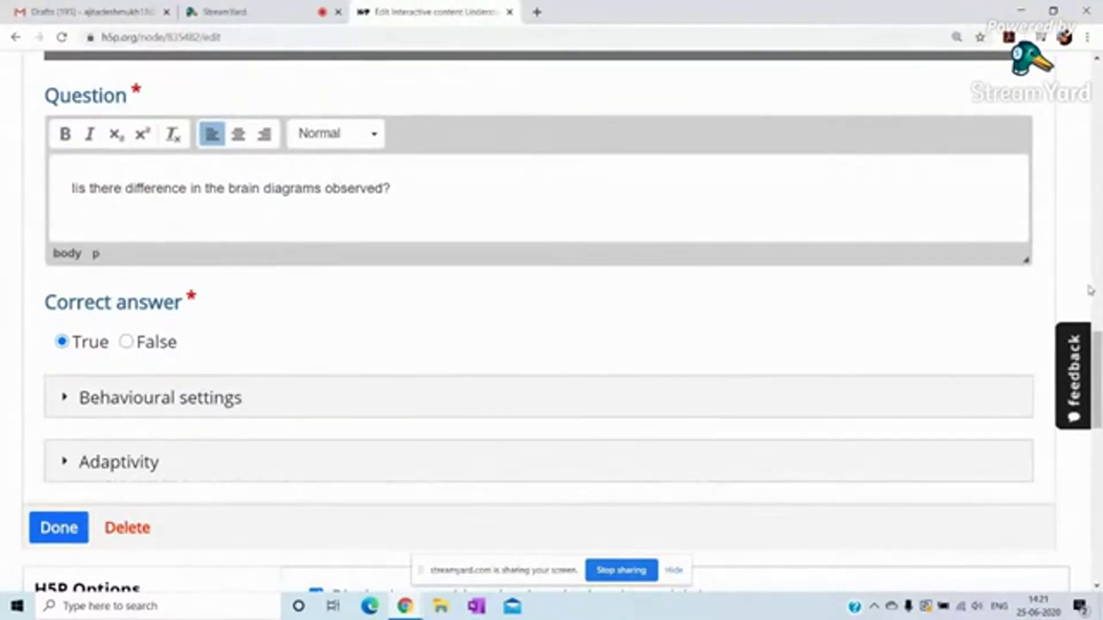
Expand the behavioural settings of the True/False question
scroll(1096, 350, "down", 2)
scroll(1096, 396, "down", 1)
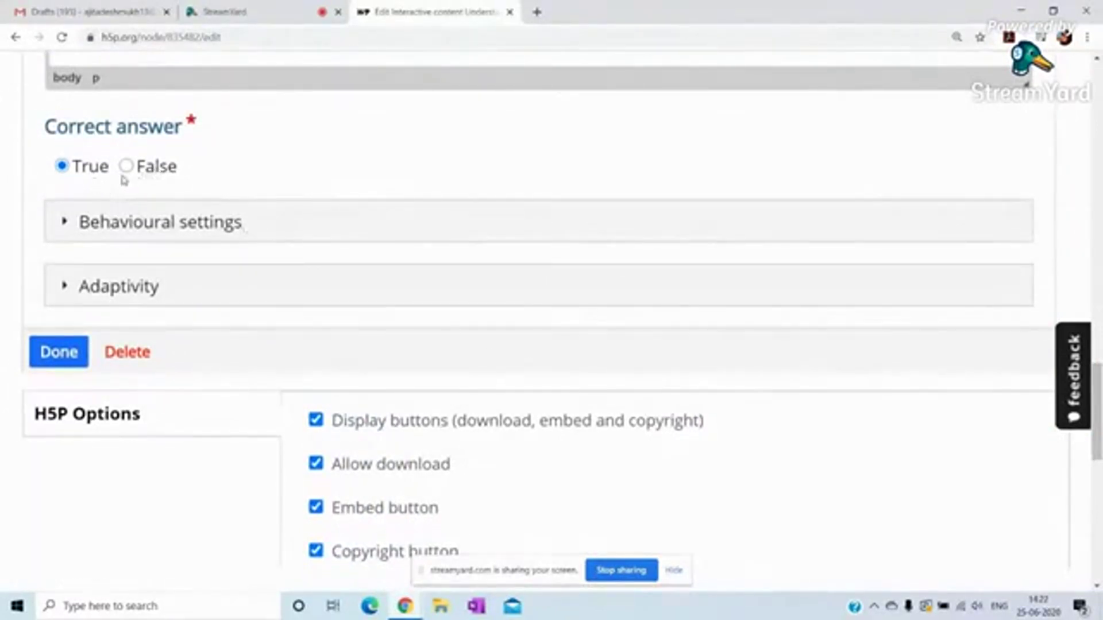
left_click(182, 227)
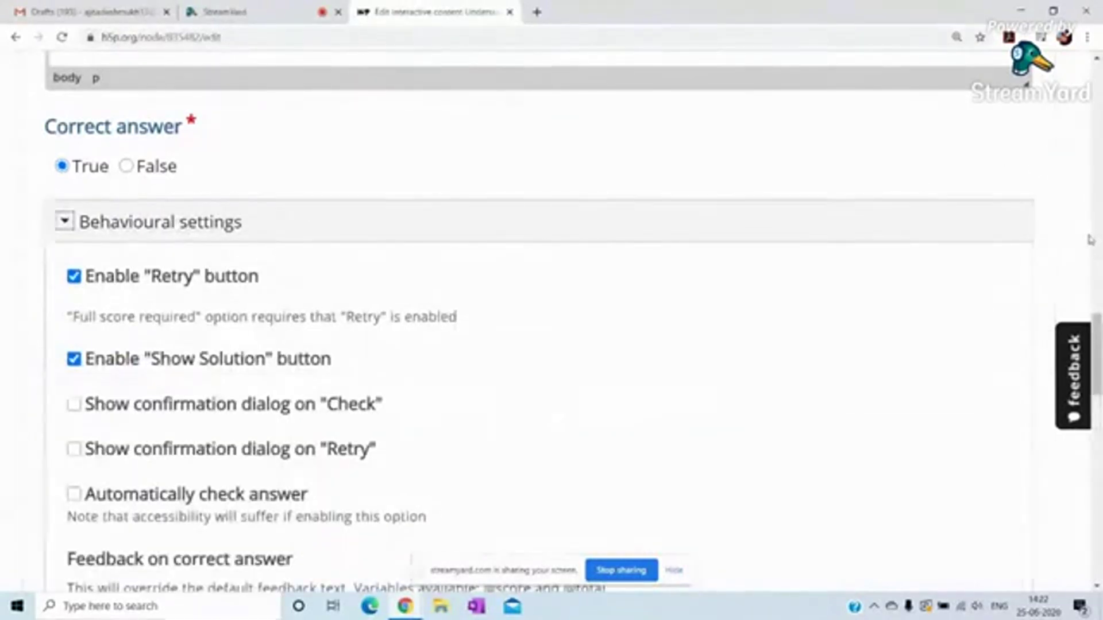
scroll(1097, 325, "down", 1)
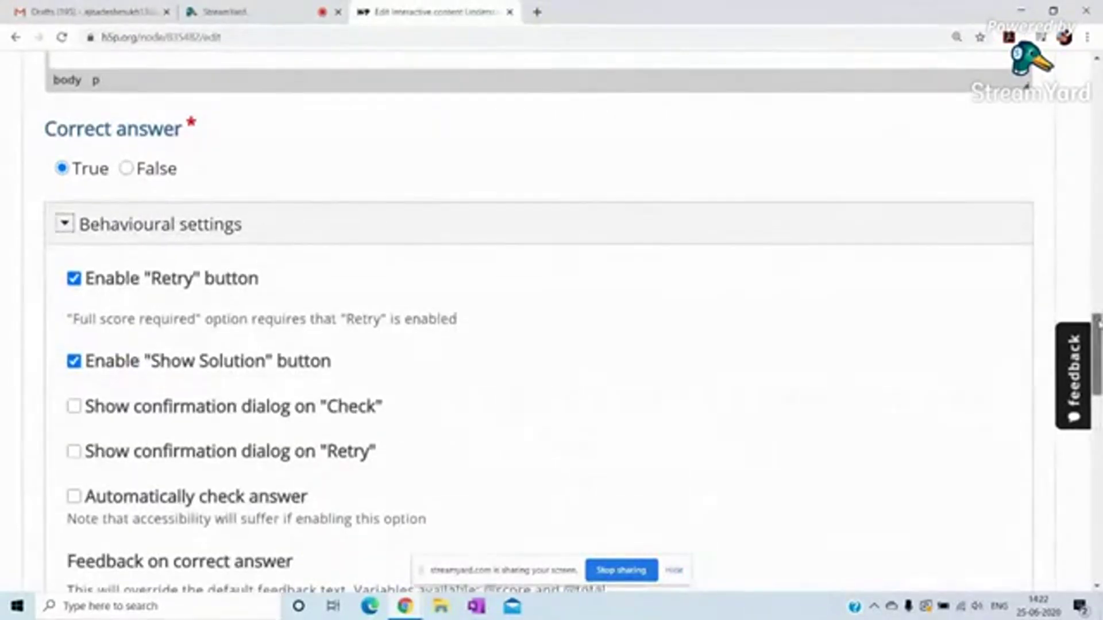
left_click_drag(1097, 325, 1099, 334)
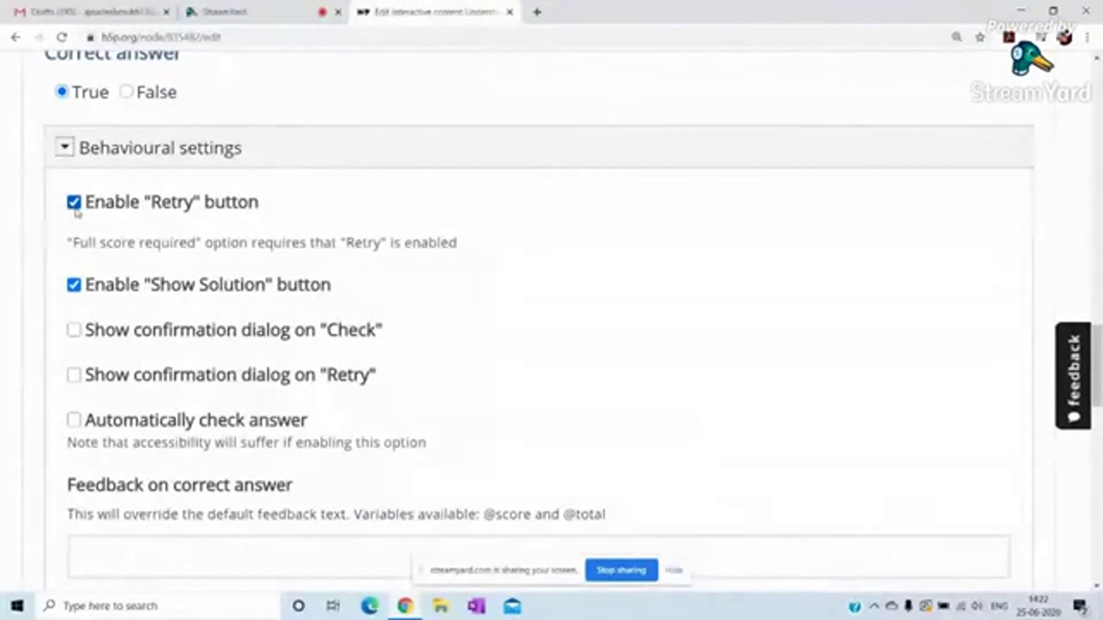
Switch the "Retry" and "Show Solution" button options off and back on
left_click(75, 204)
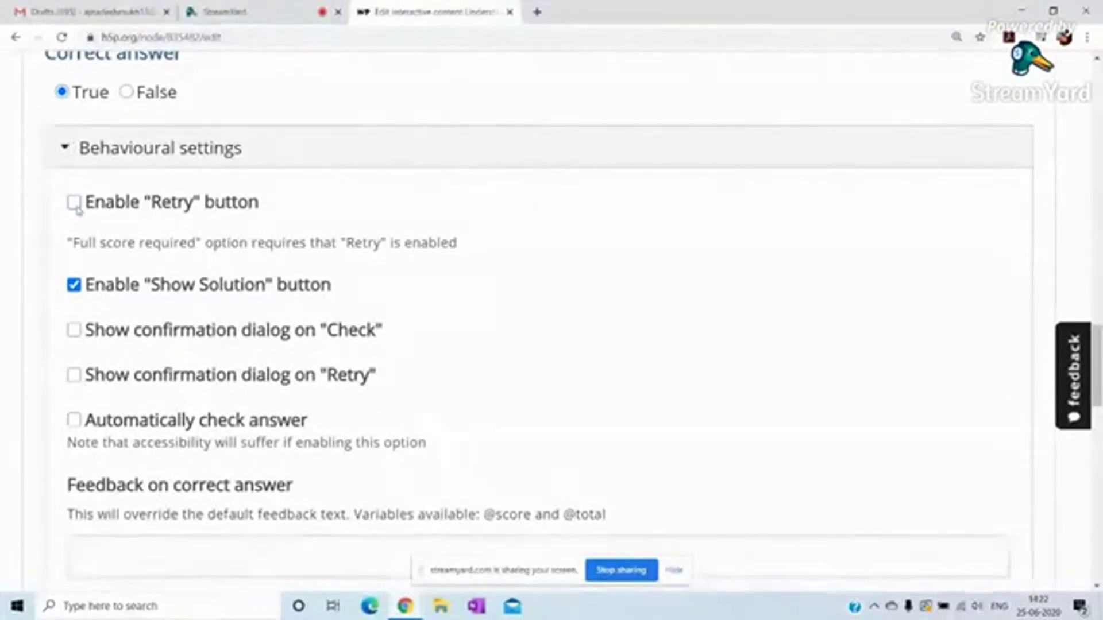
left_click(76, 206)
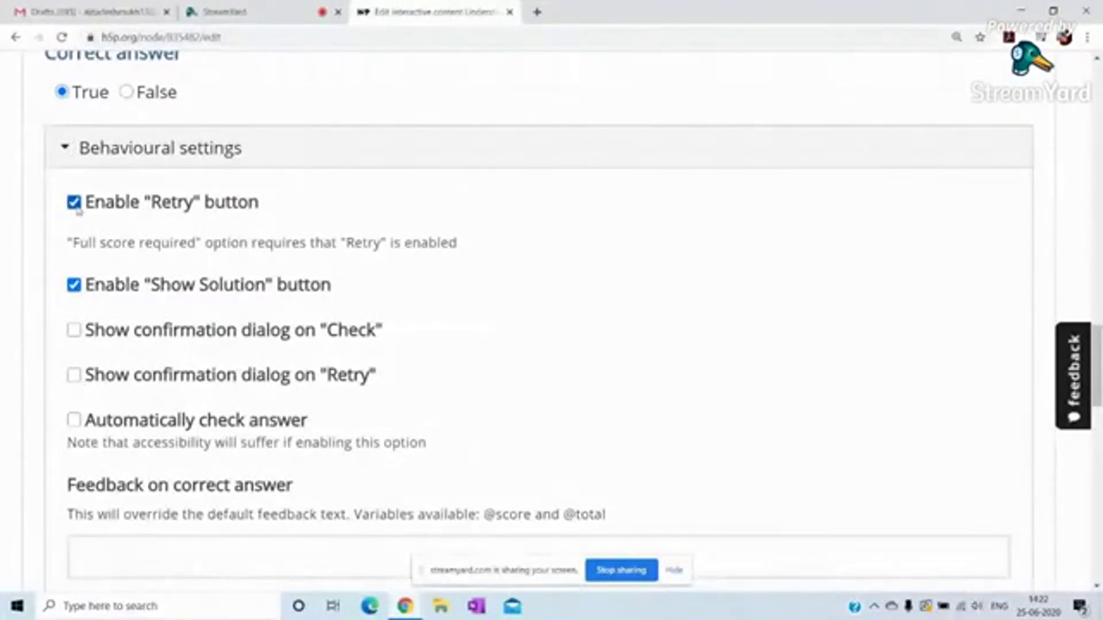
left_click(74, 285)
left_click(74, 285)
Set the correct-answer feedback to "Well done!" and the wrong-answer feedback to "Watch the video again"
left_click_drag(1098, 362, 1099, 400)
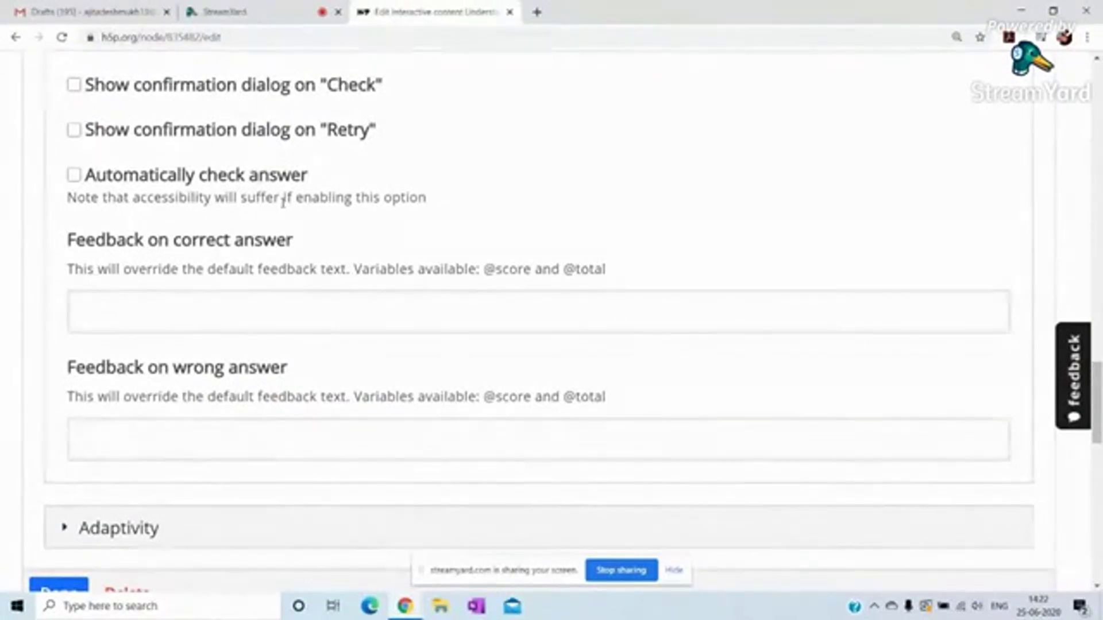
left_click(111, 306)
type("W")
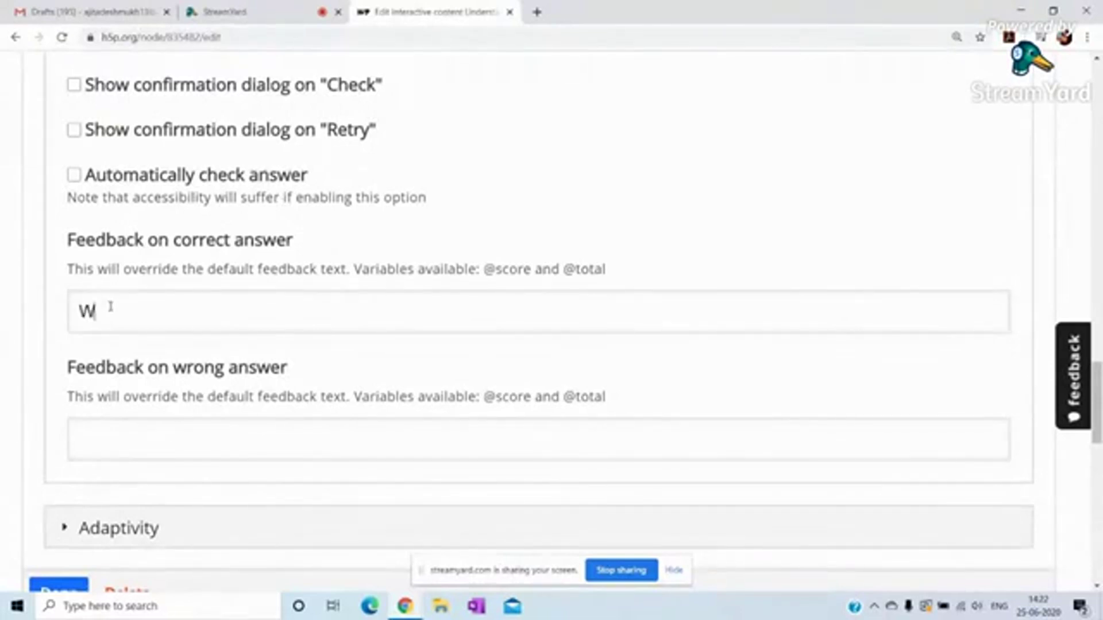
type("ell done!")
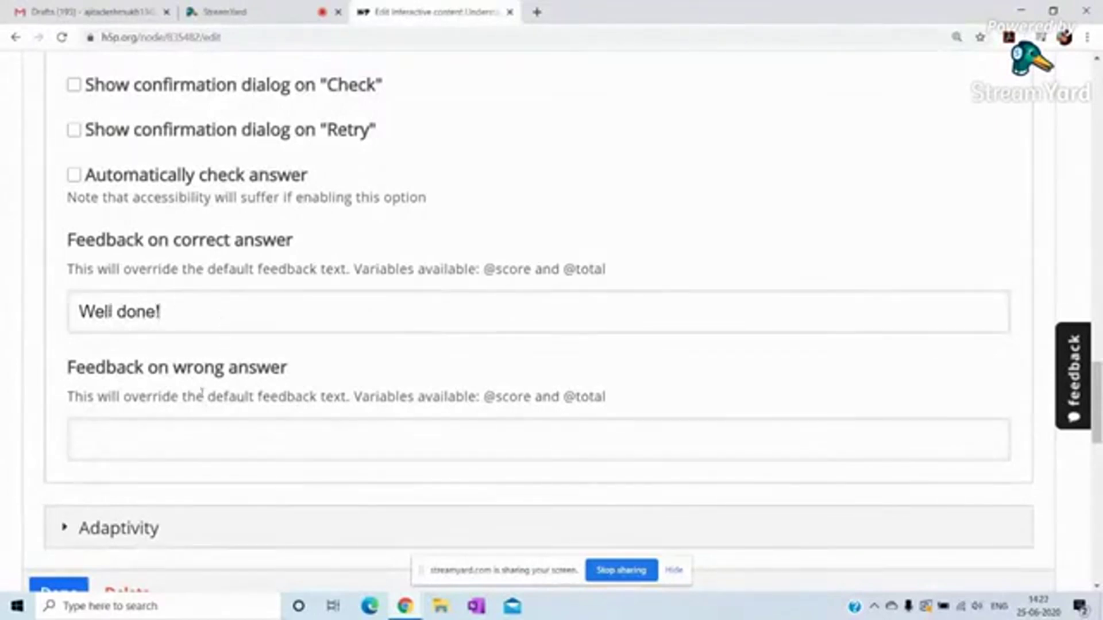
left_click(128, 443)
type("Watch")
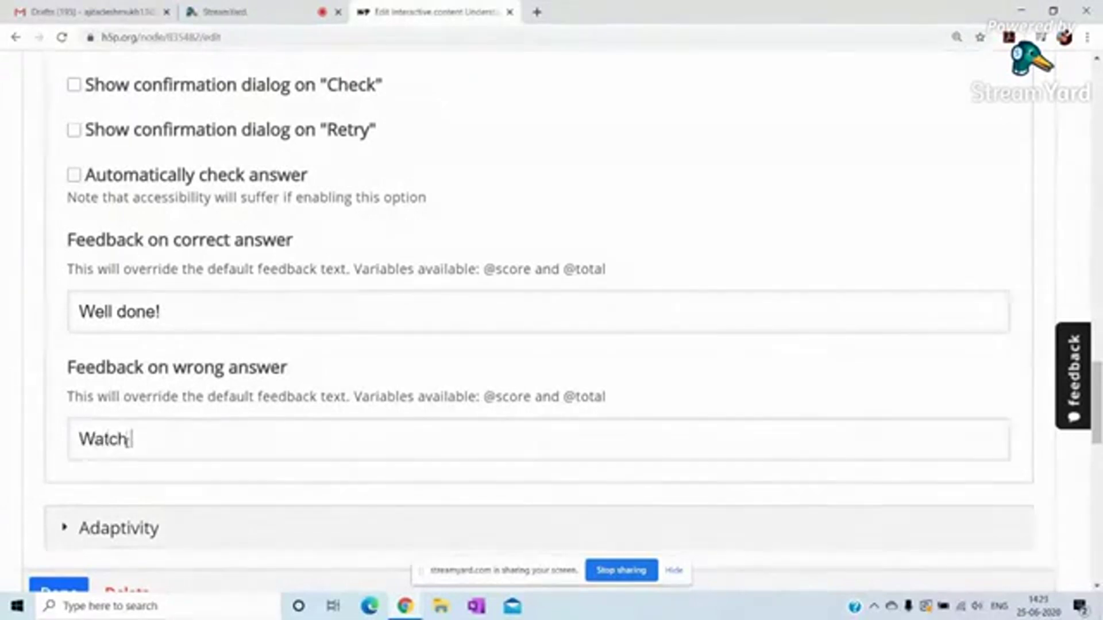
type(" the video again")
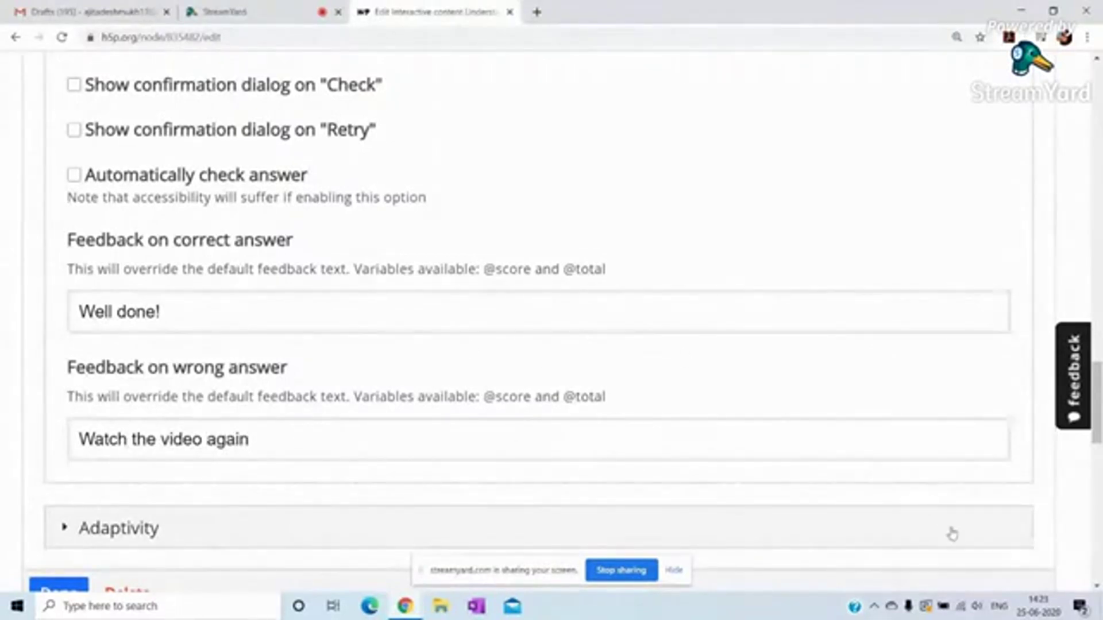
Require full score for the task before proceeding in the question's adaptivity settings, and finish editing the question
left_click_drag(1097, 431, 1097, 476)
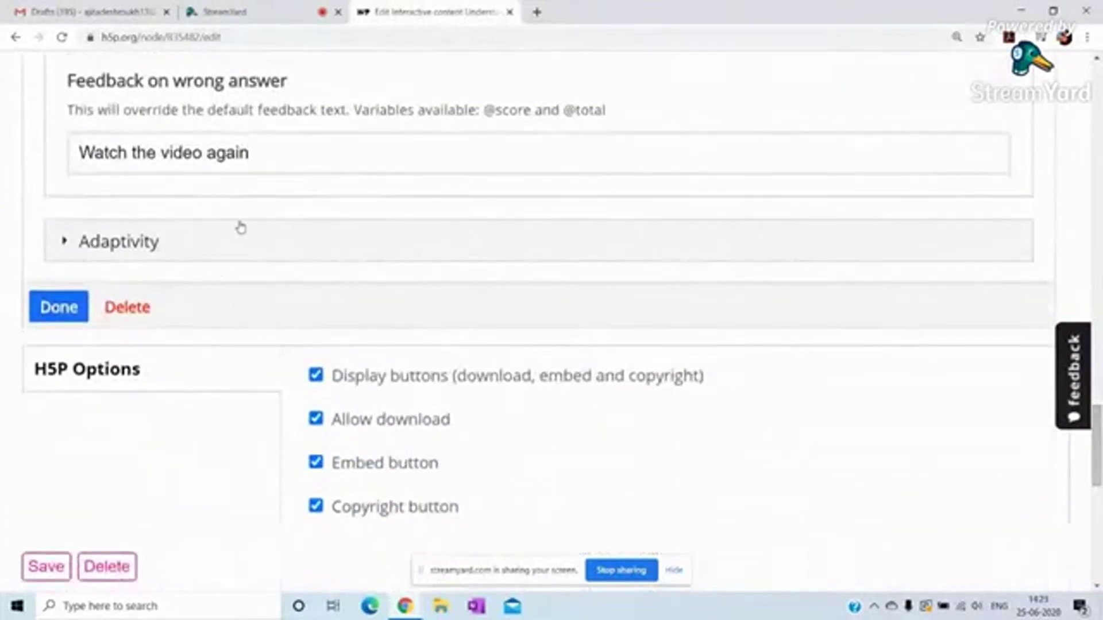
left_click(241, 247)
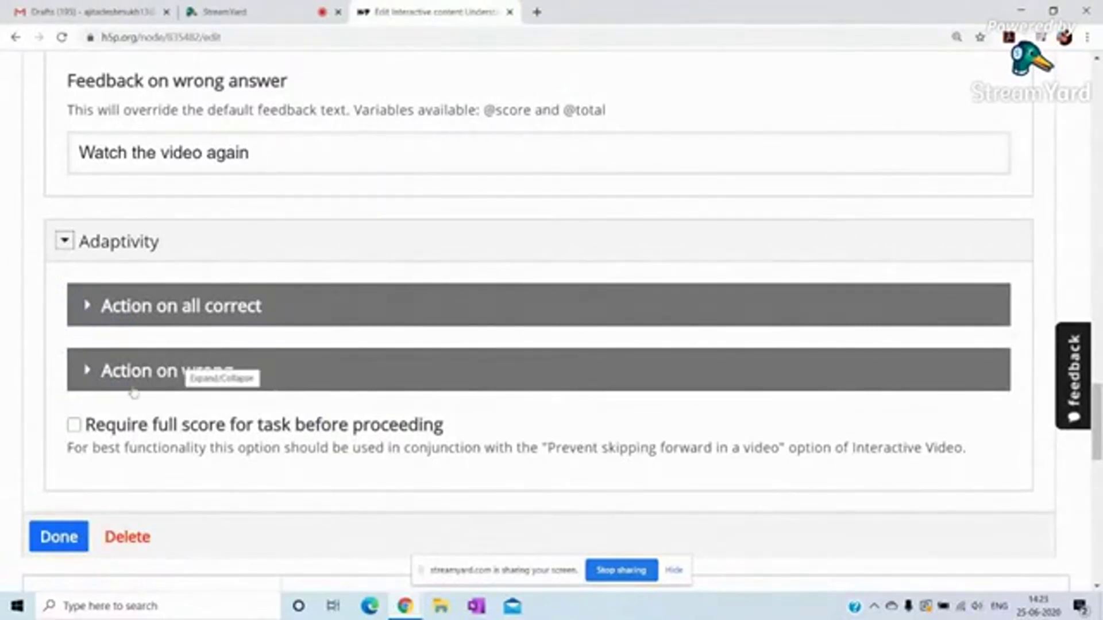
left_click(75, 426)
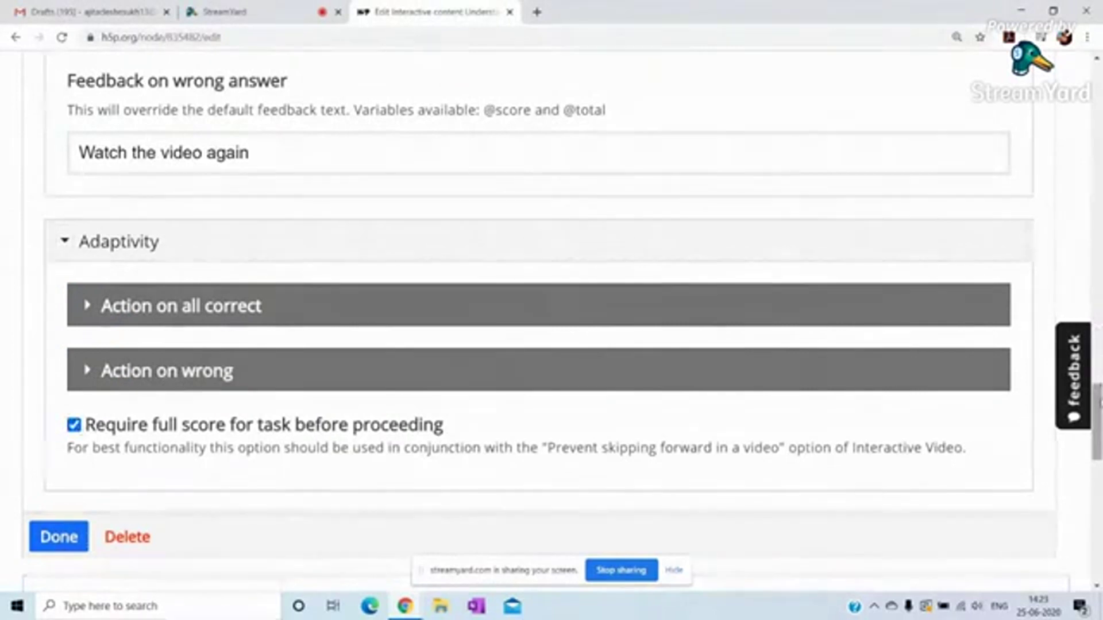
scroll(551, 321, "down", 3)
scroll(551, 321, "down", 2)
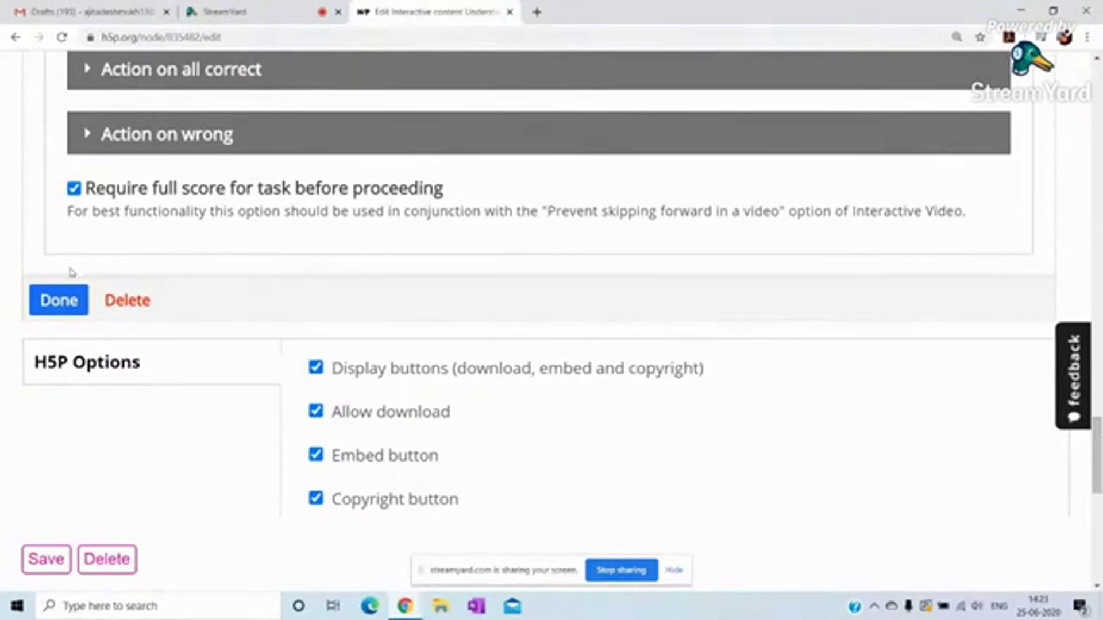
left_click(73, 305)
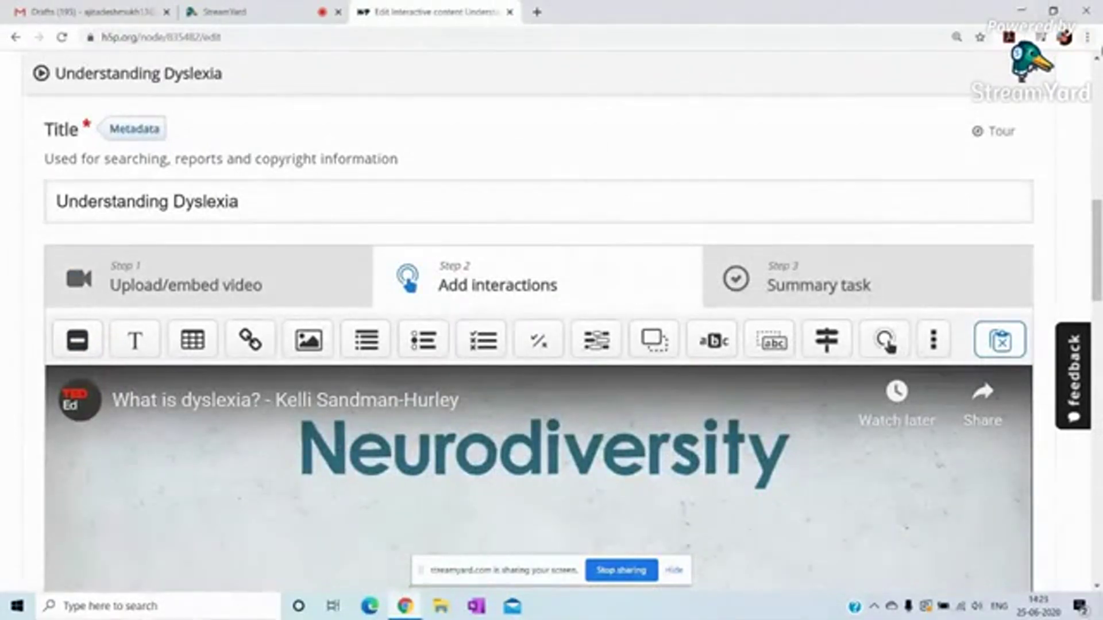
Save the Understanding Dyslexia interactive content with the reflection question added
scroll(551, 344, "down", 4)
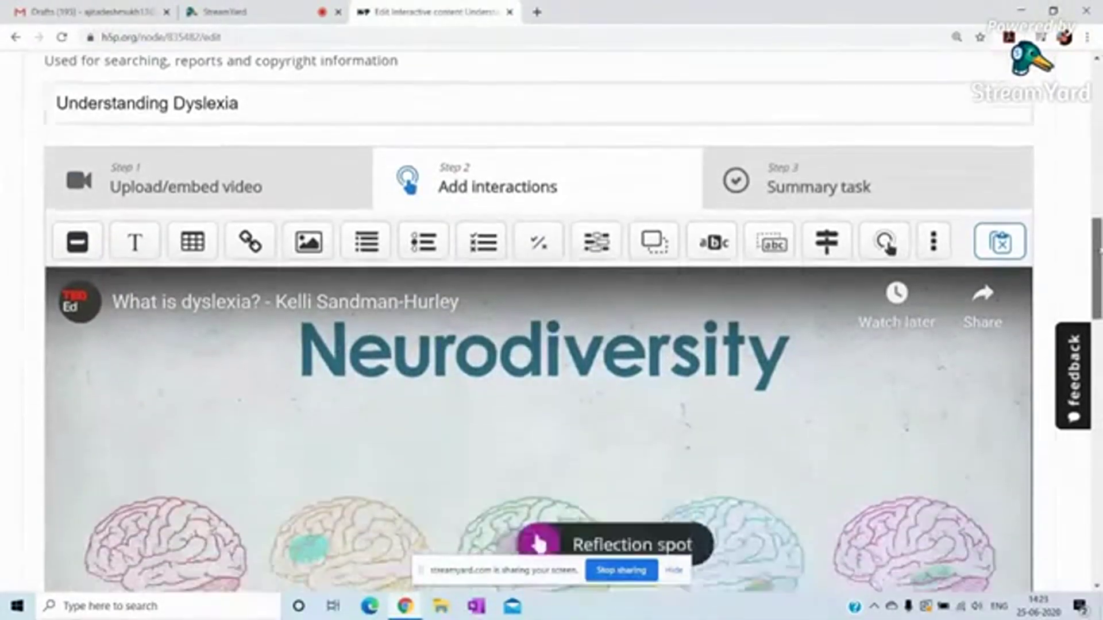
scroll(612, 392, "down", 6)
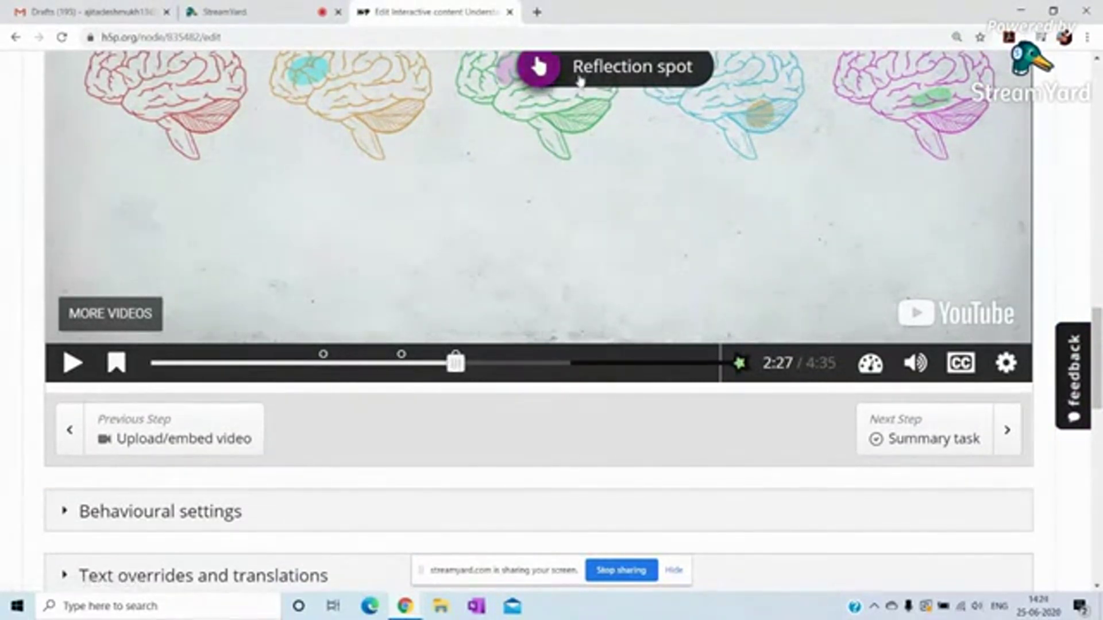
left_click_drag(1098, 341, 1097, 430)
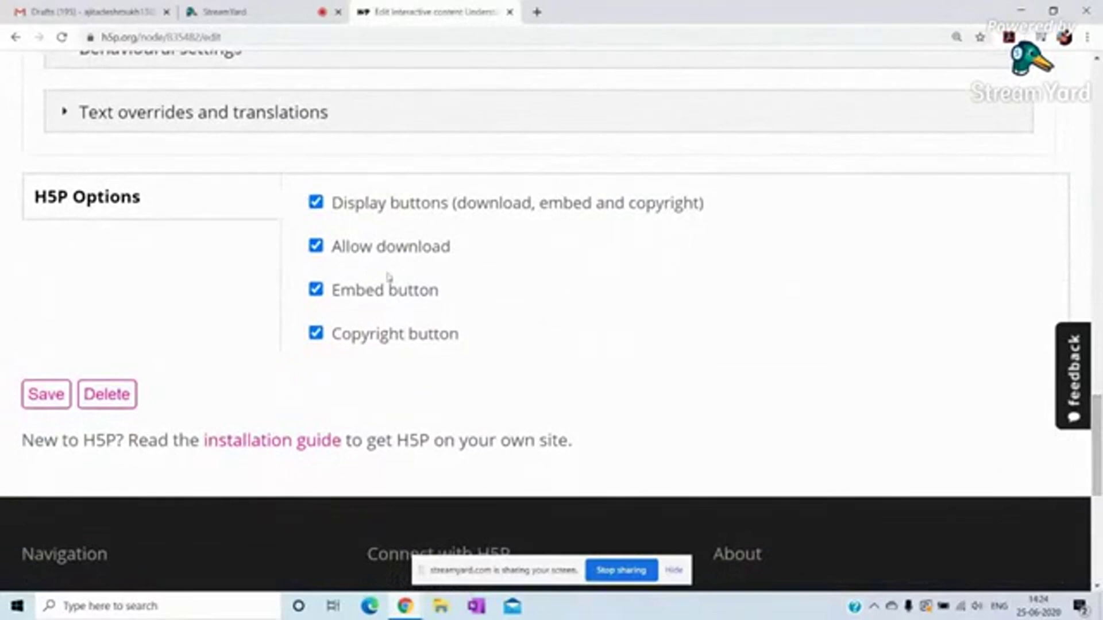
left_click(45, 401)
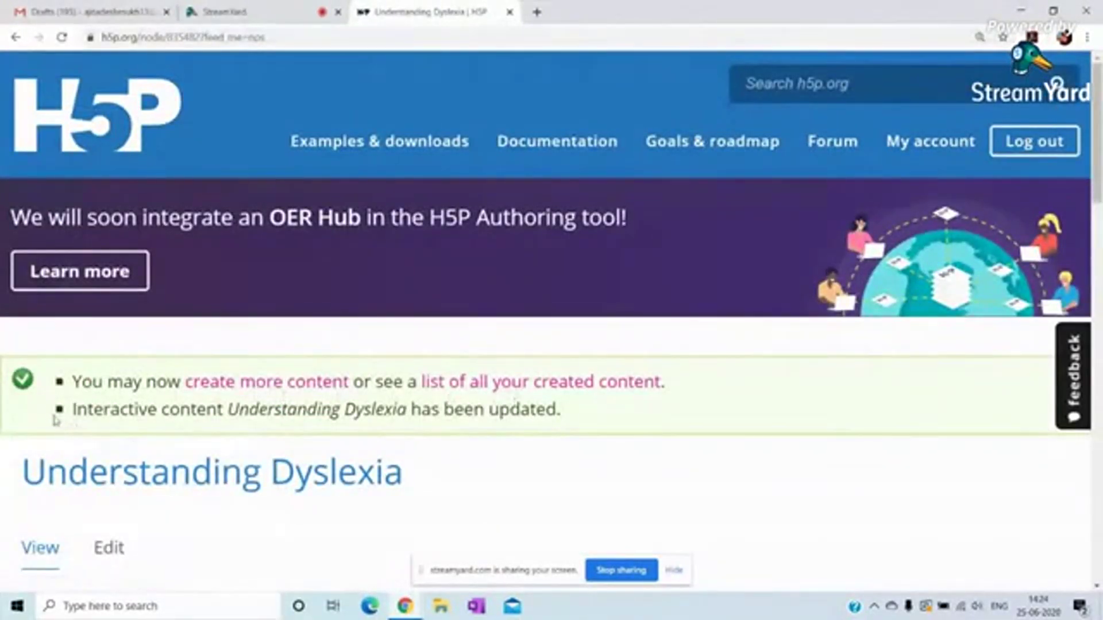
Collapse the survey pop-up and play the saved video from about 2:07 up to the reflection question
scroll(1097, 155, "down", 1)
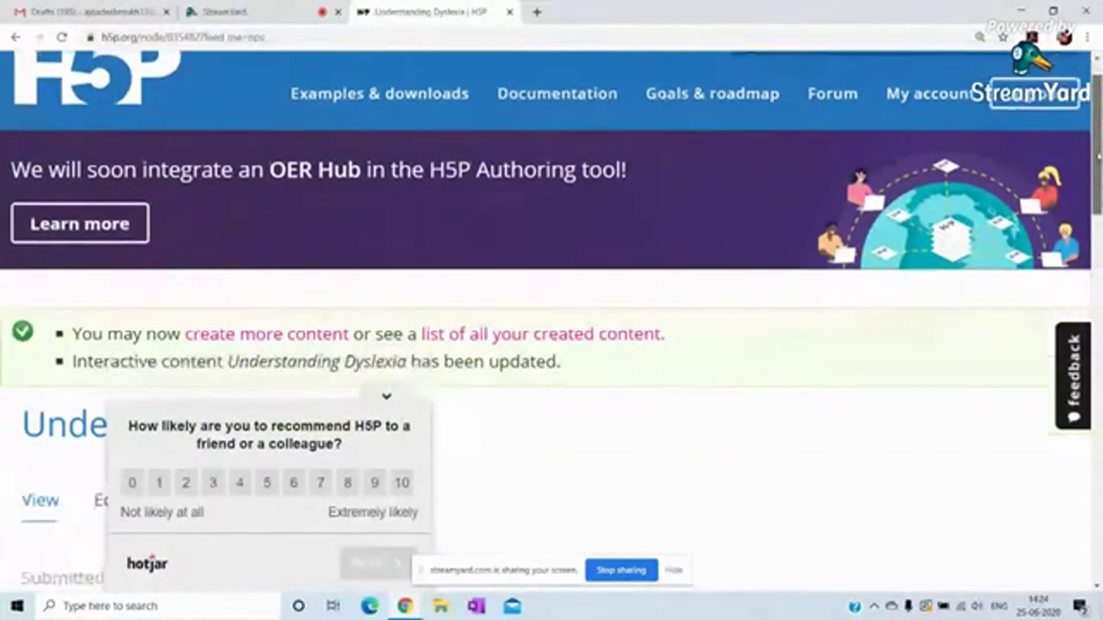
scroll(1098, 156, "down", 7)
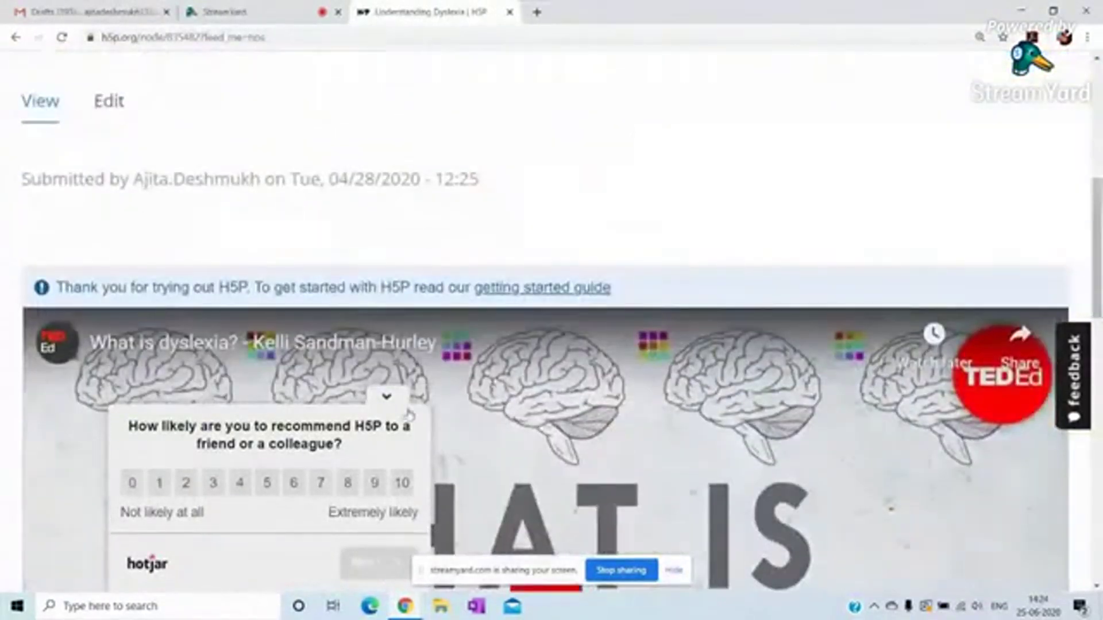
left_click(387, 397)
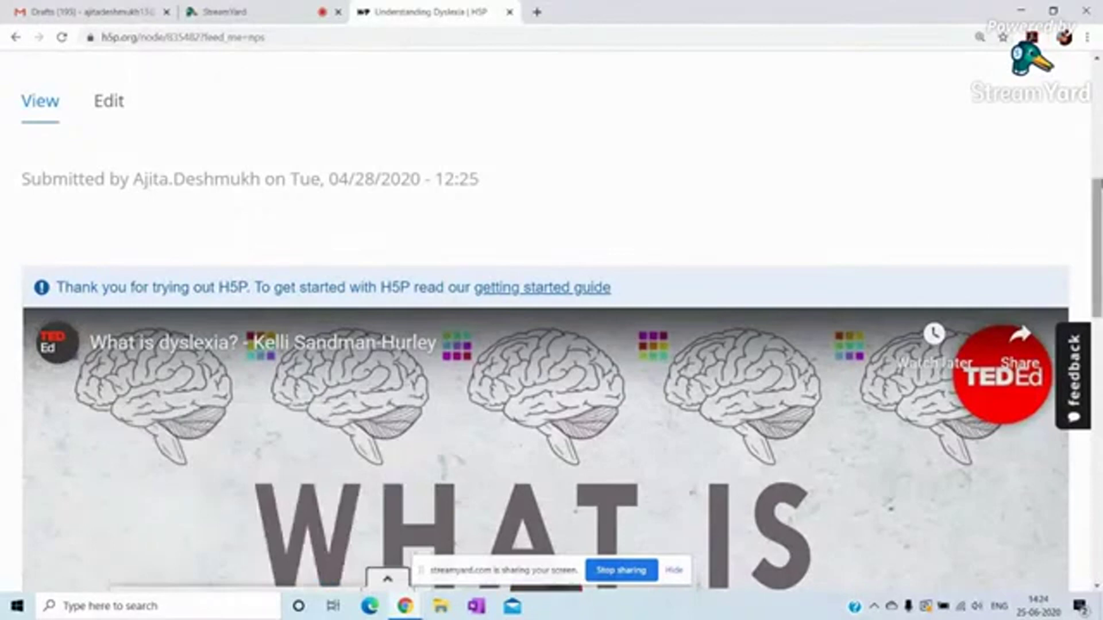
scroll(552, 322, "down", 4)
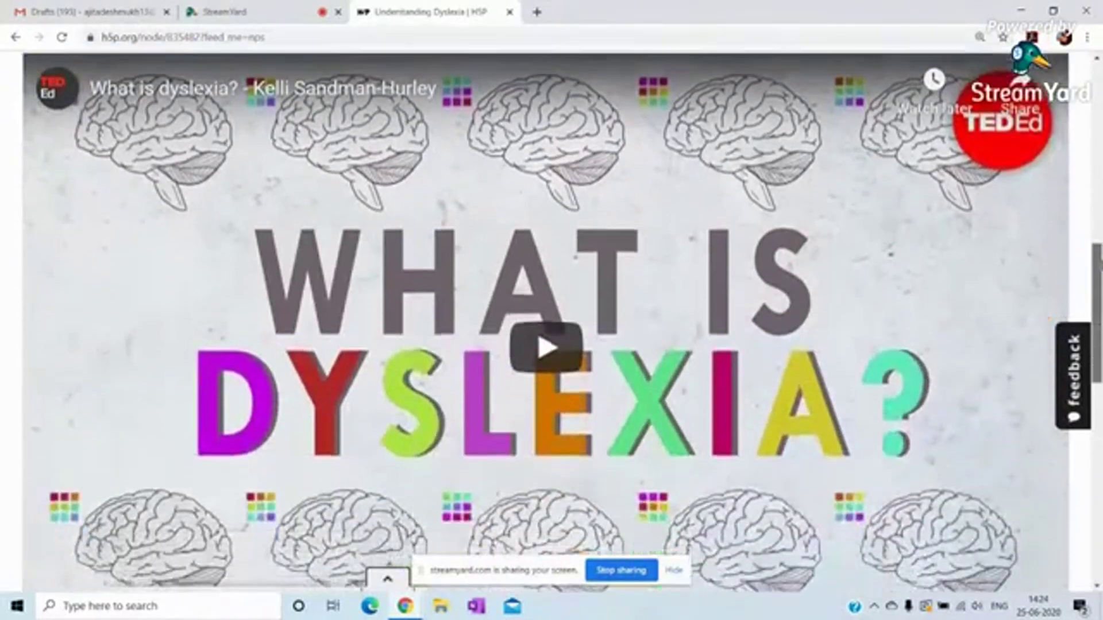
scroll(552, 322, "down", 4)
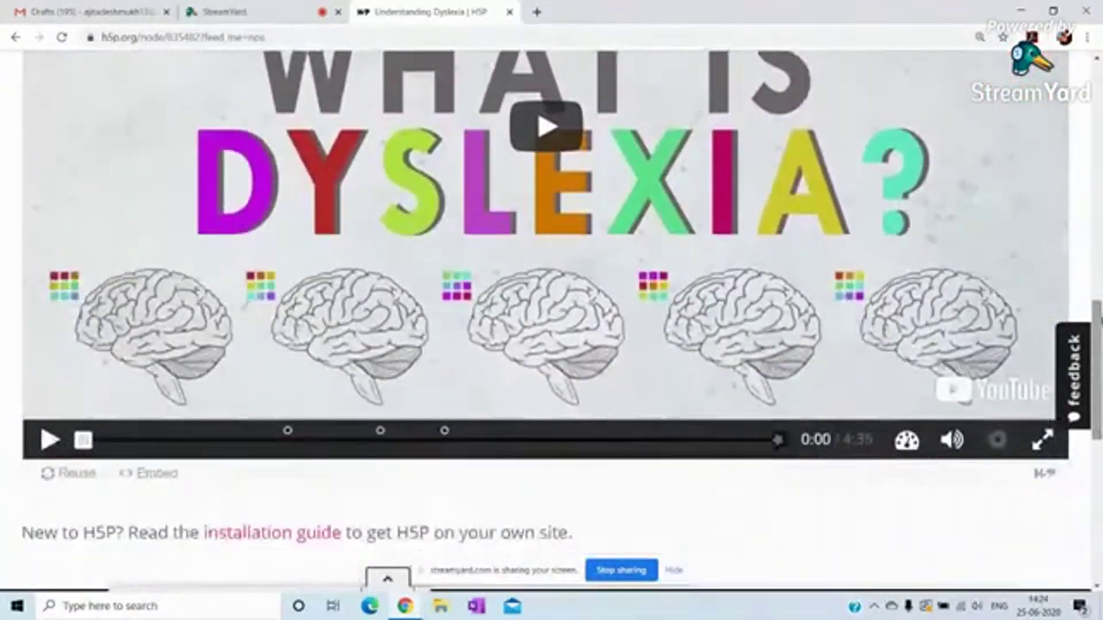
left_click(50, 440)
left_click_drag(84, 449, 375, 442)
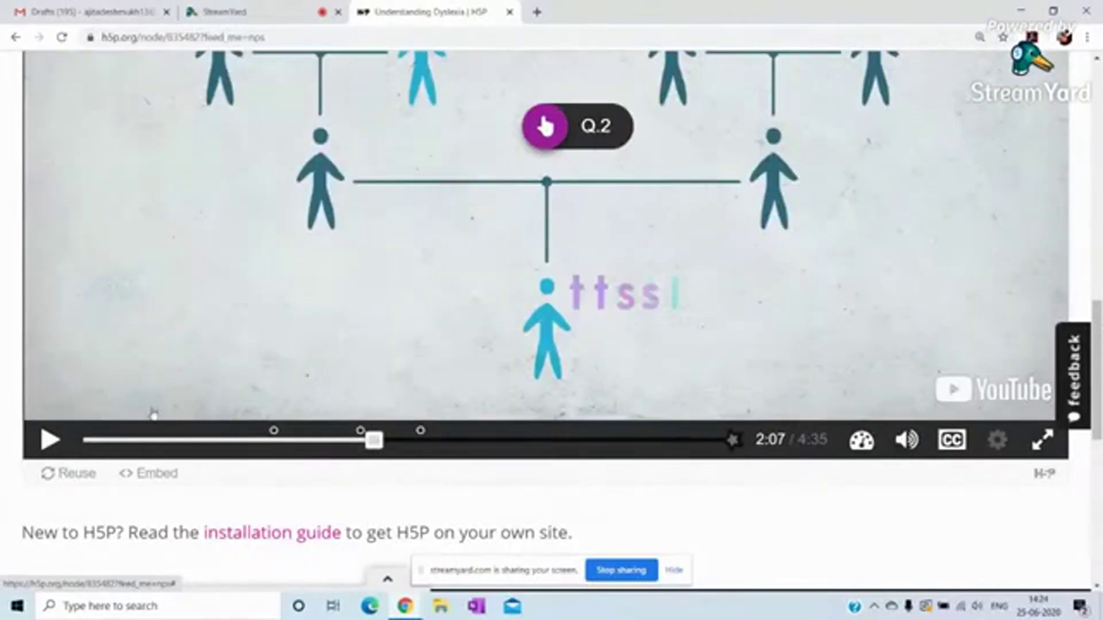
left_click(51, 440)
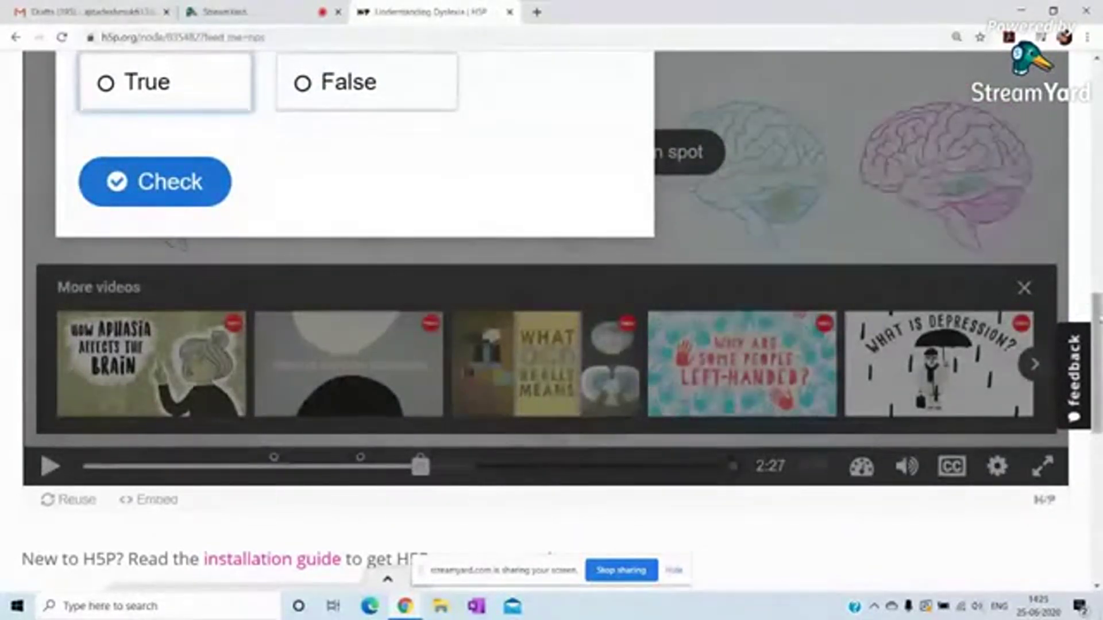
Answer the brain diagrams question with False and check the answer
scroll(1011, 281, "up", 2)
scroll(551, 320, "up", 3)
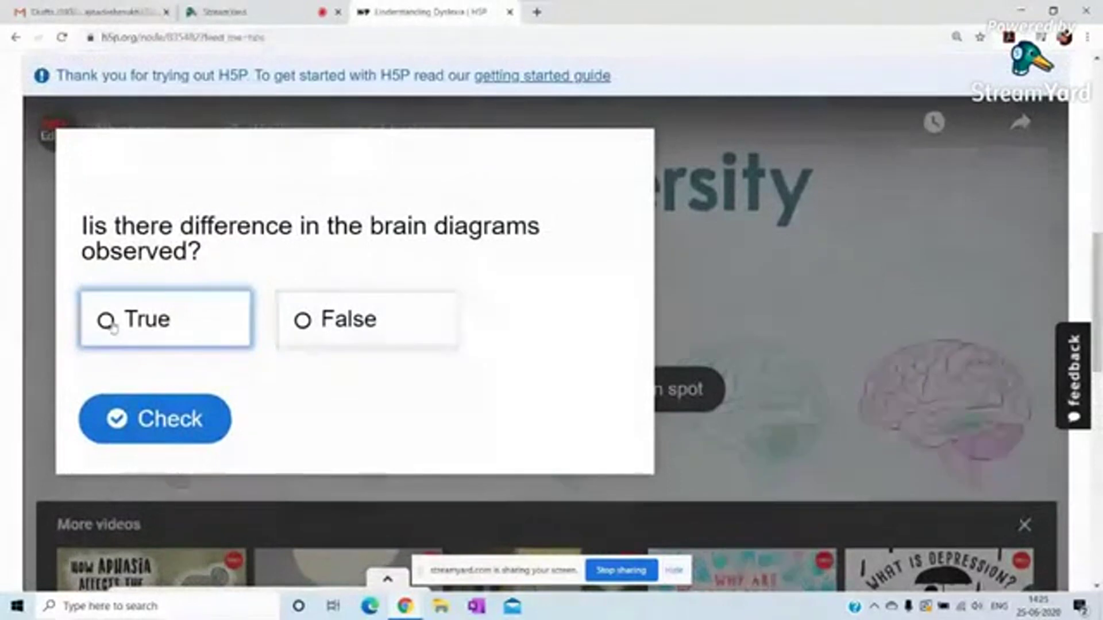
left_click(301, 331)
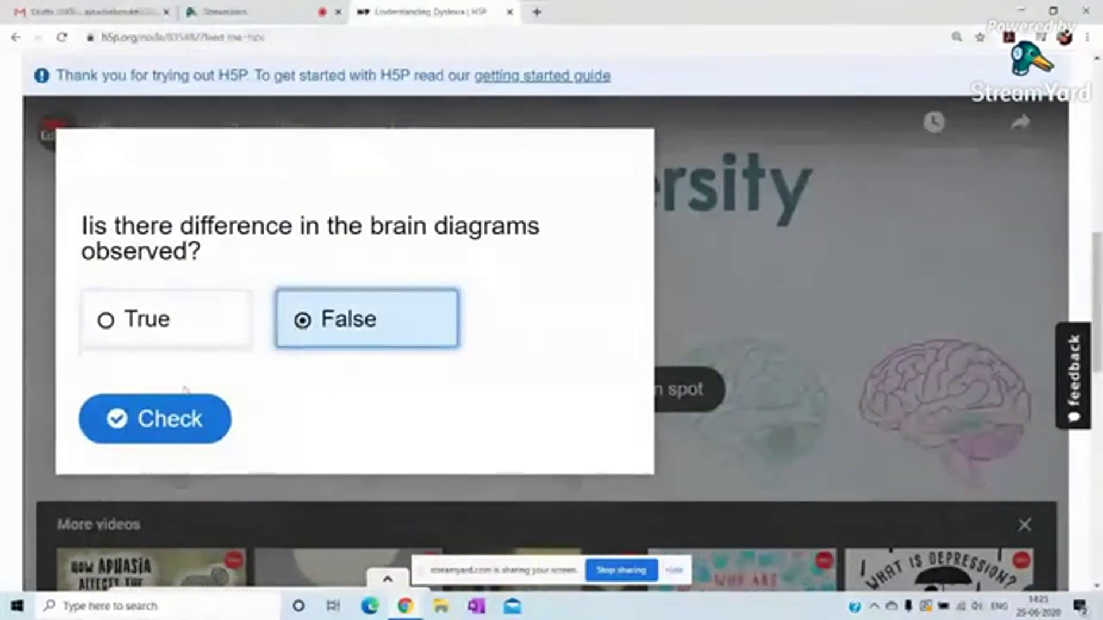
left_click(191, 431)
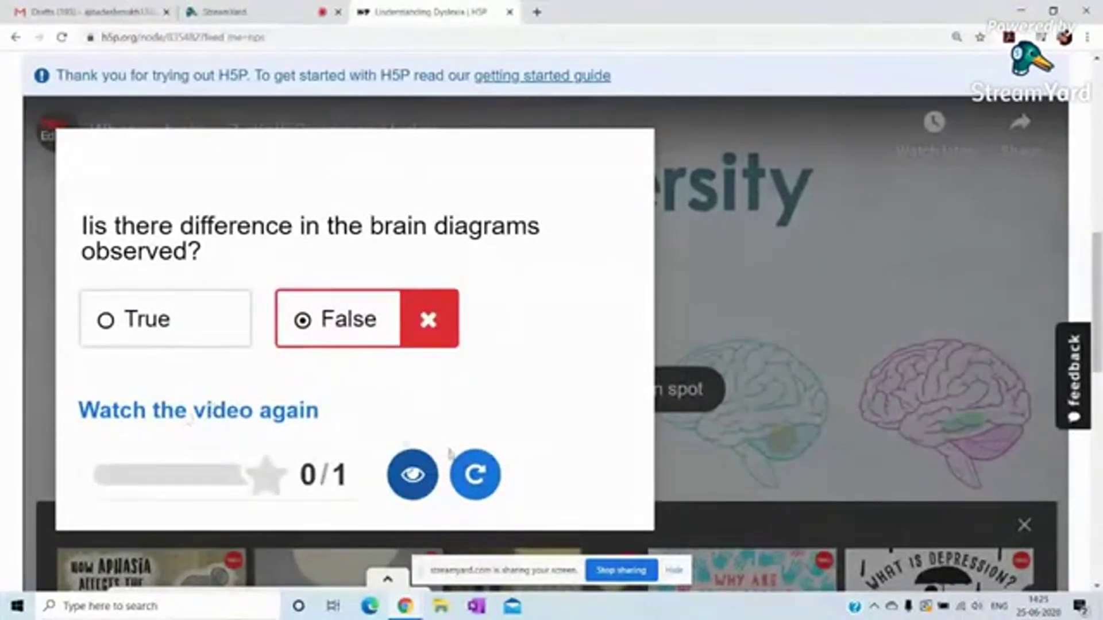
Retry the question with the answer True, check it, and continue the video
left_click(474, 474)
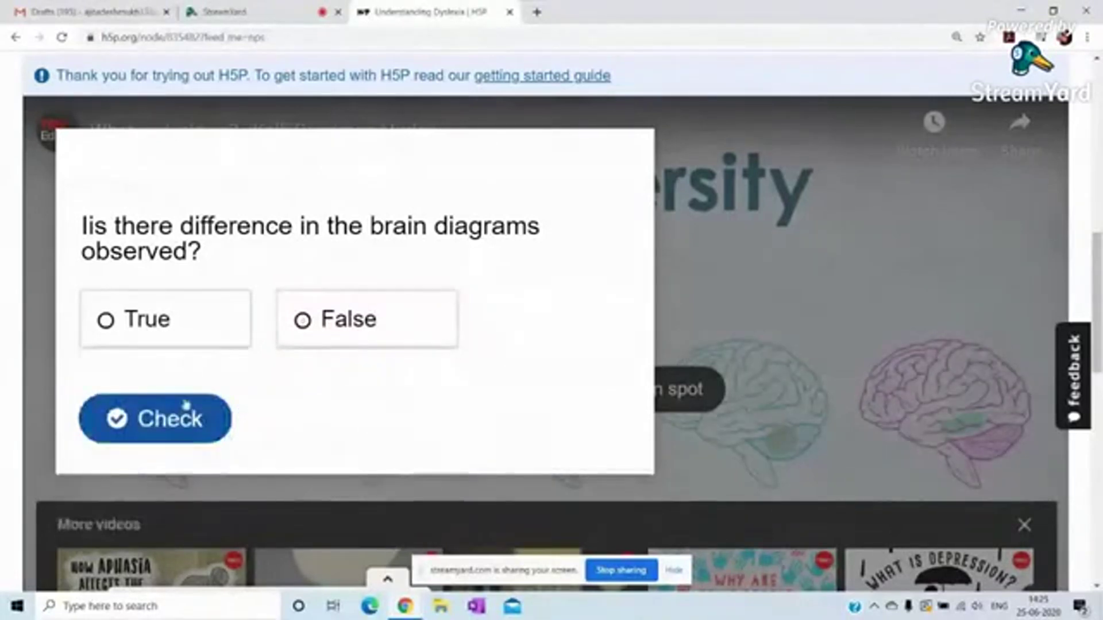
left_click(147, 323)
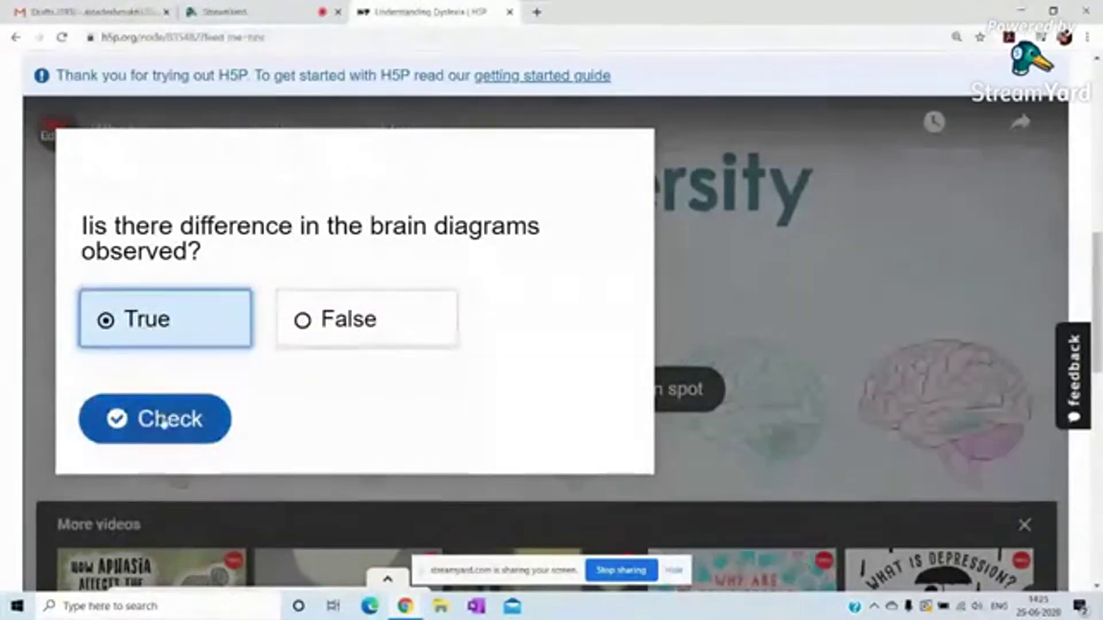
left_click(168, 419)
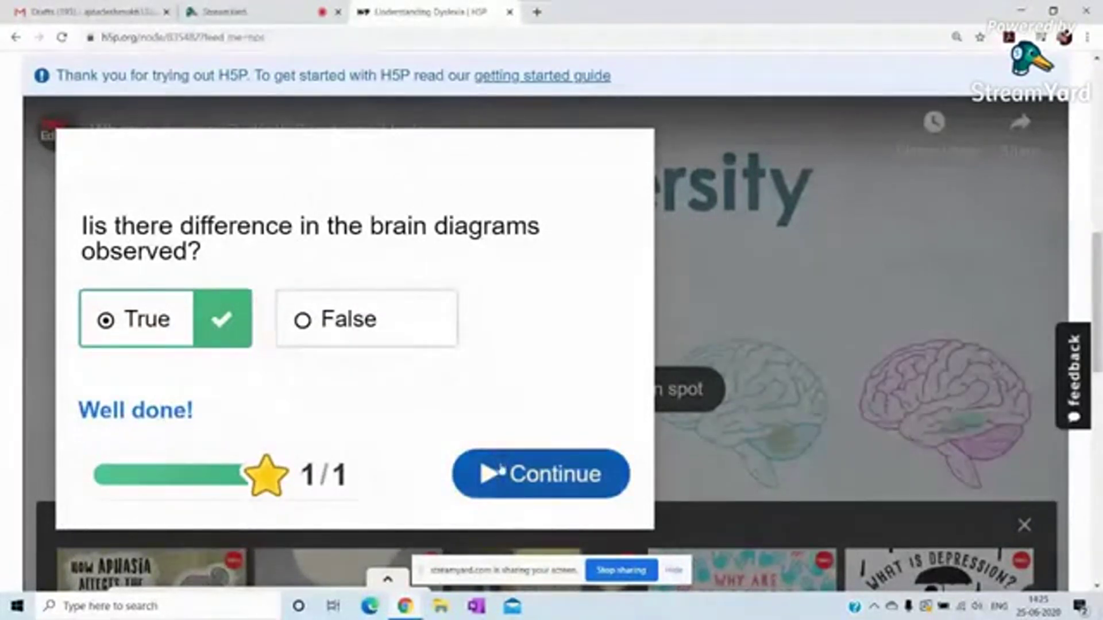
left_click(501, 468)
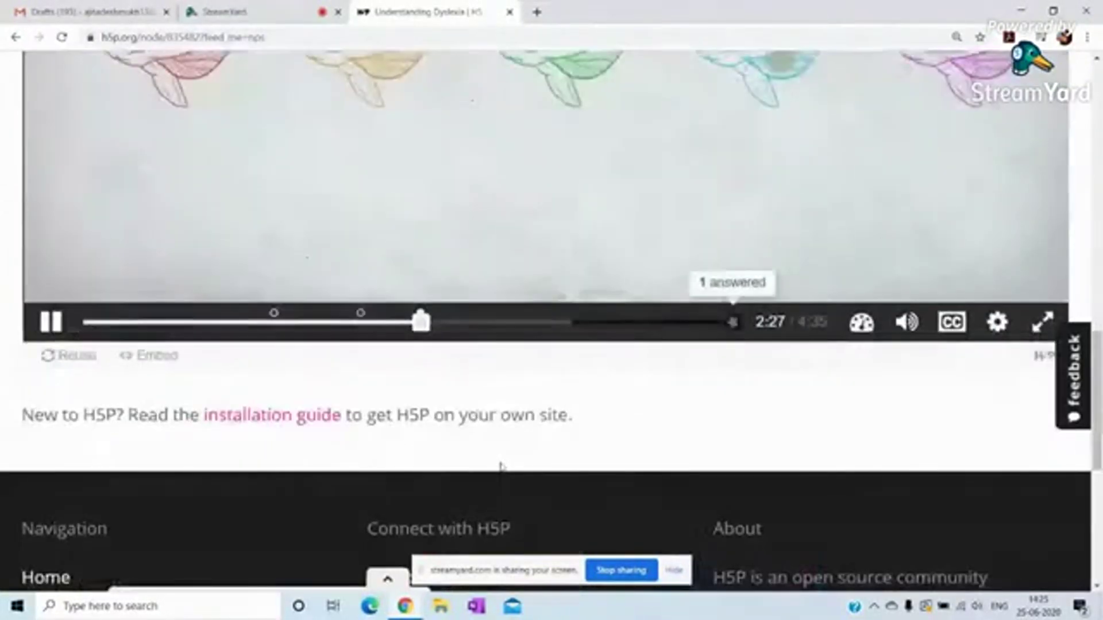
Pause the video just after the reflection question and close the "More videos" suggestions
left_click(49, 324)
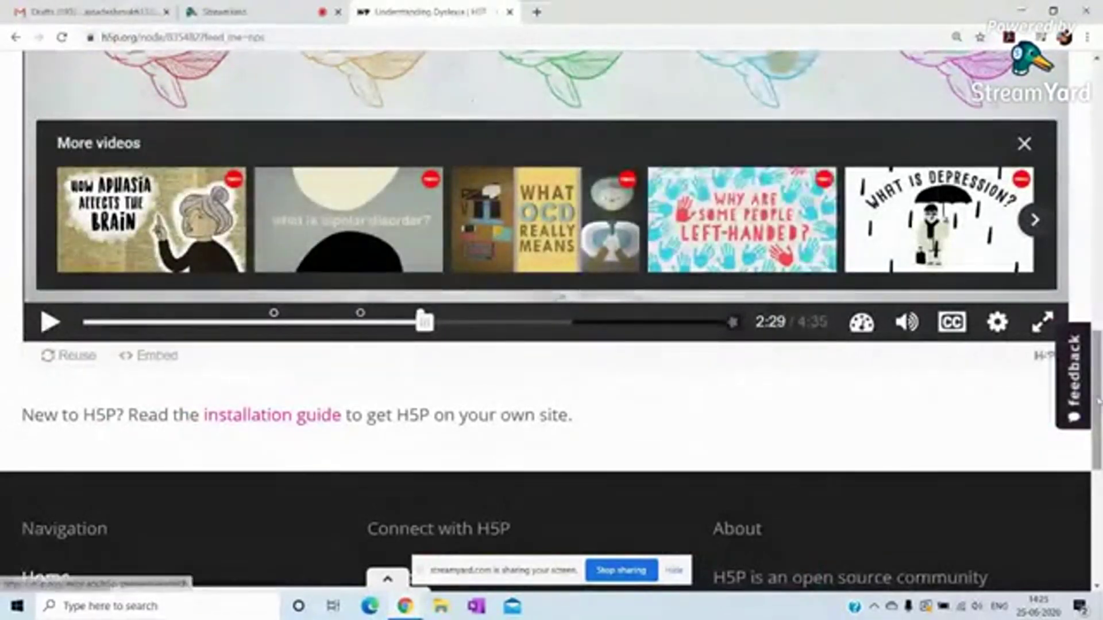
left_click_drag(1097, 401, 1098, 336)
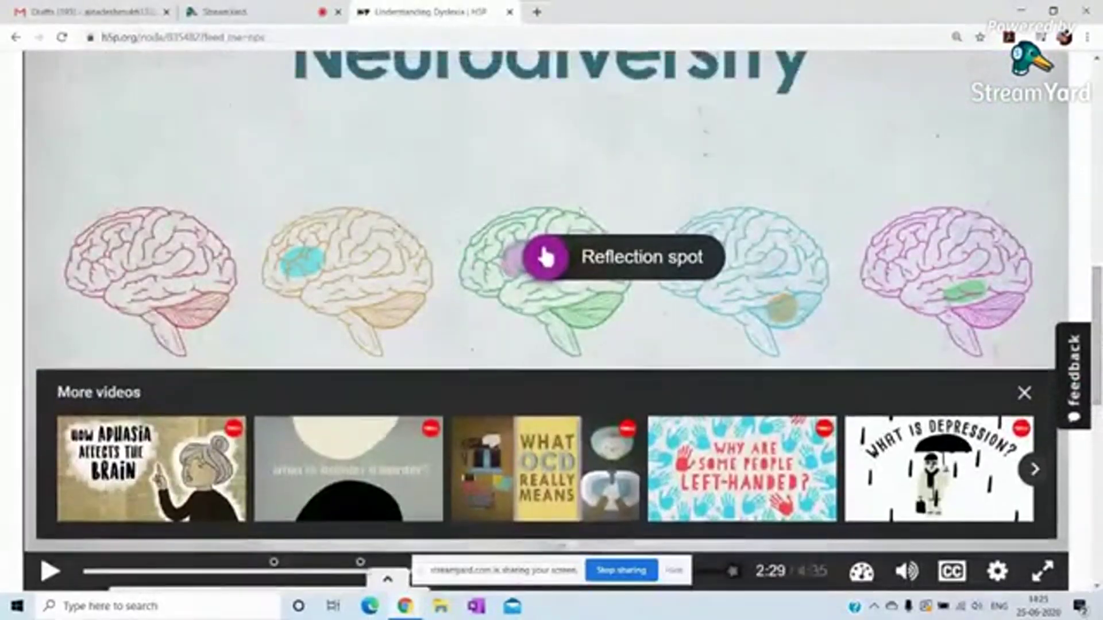
left_click(1023, 395)
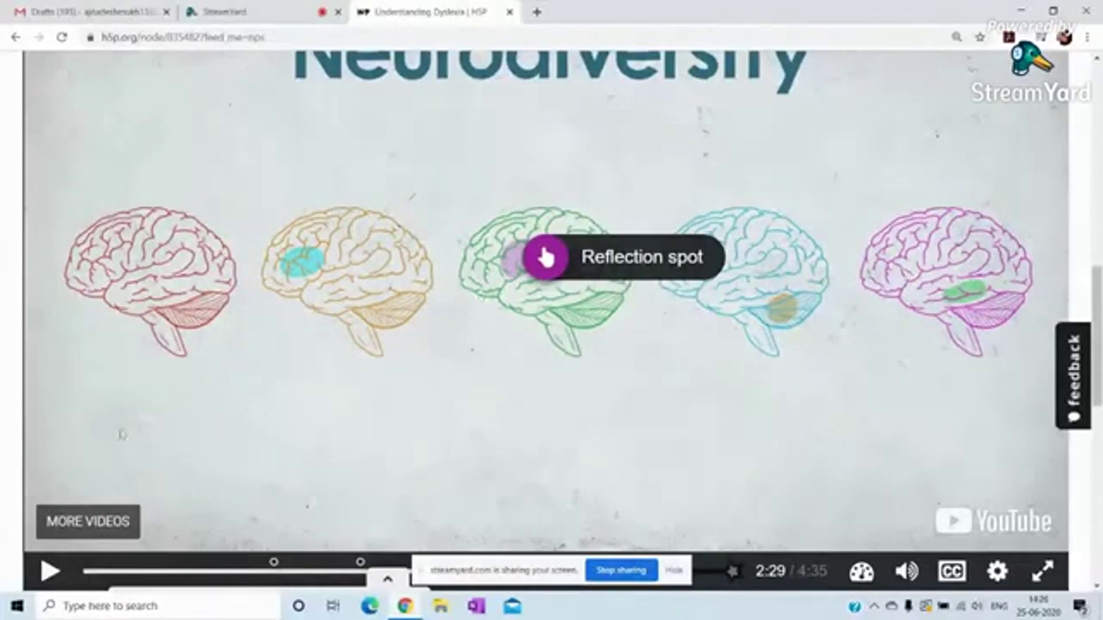
Resume the video and pause it at 2:51, on the illustration of famous people
left_click(49, 574)
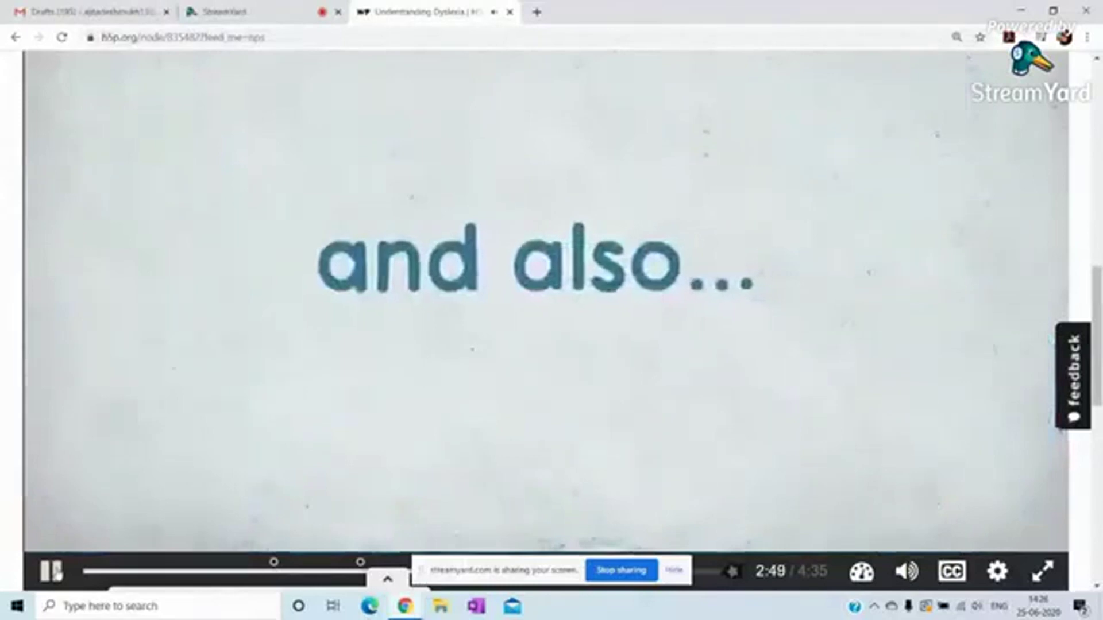
key("space")
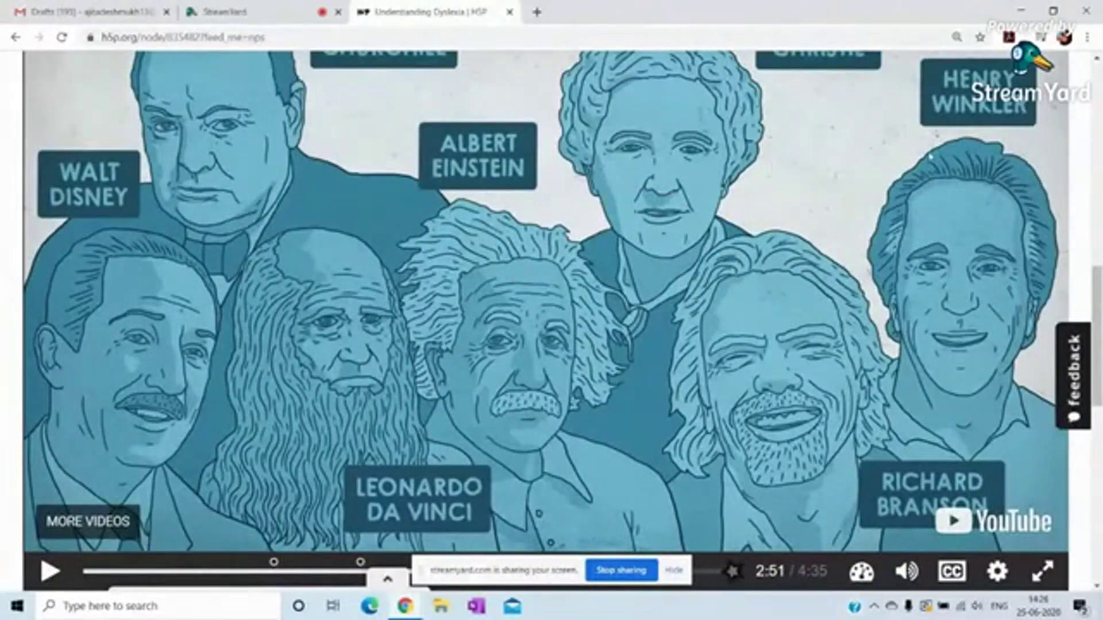
scroll(1098, 270, "up", 2)
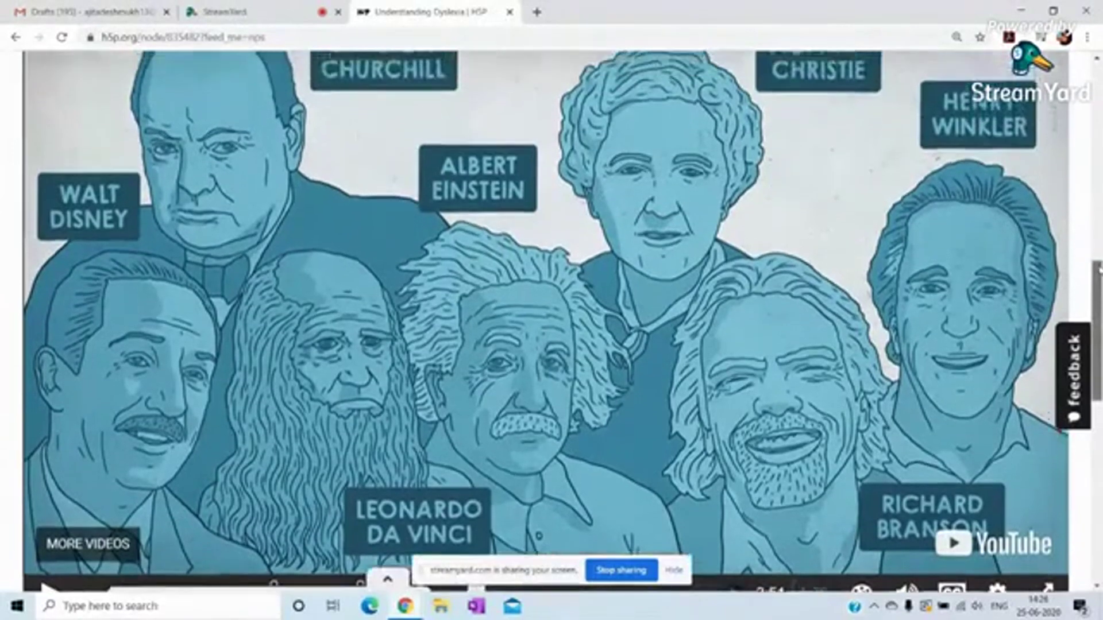
scroll(1098, 270, "up", 3)
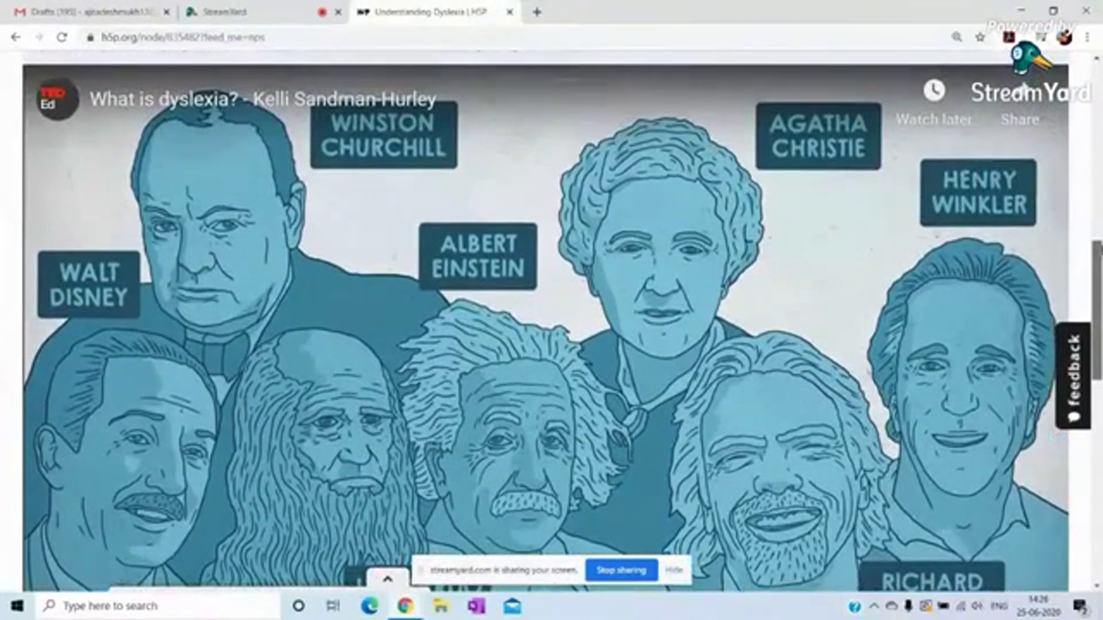
Open the Understanding Dyslexia interactive content for editing
scroll(546, 322, "down", 1)
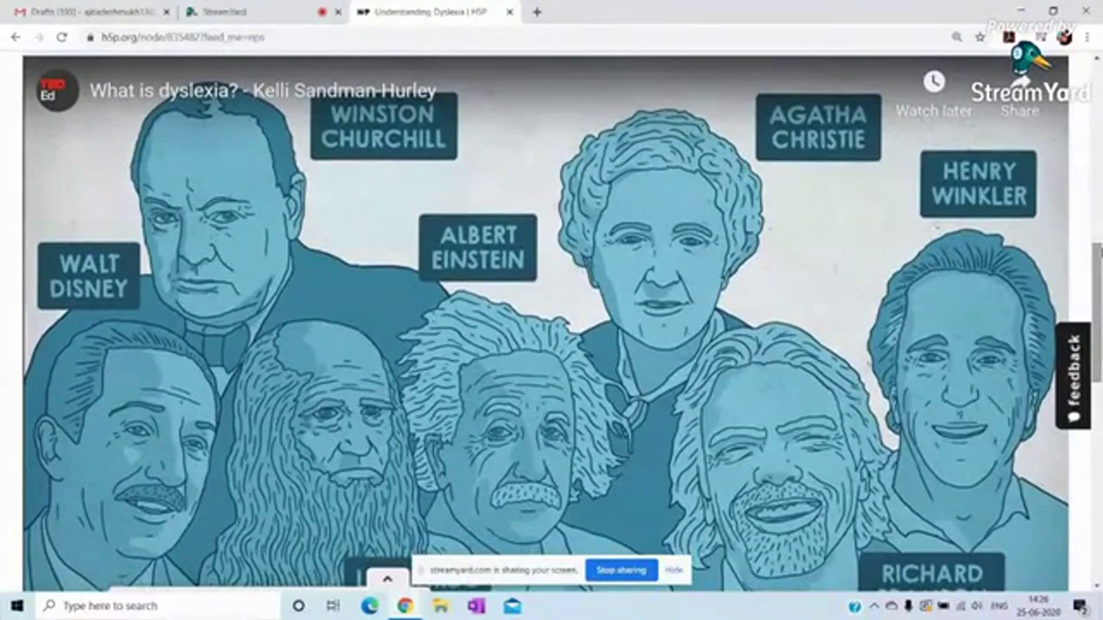
scroll(546, 322, "up", 4)
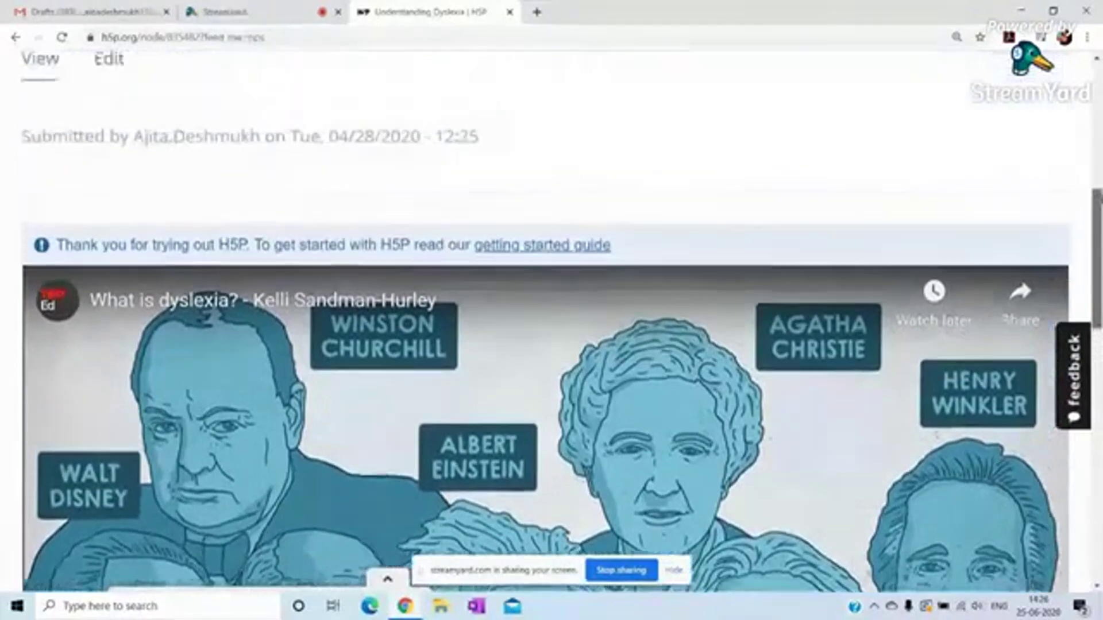
scroll(320, 234, "up", 3)
left_click(110, 188)
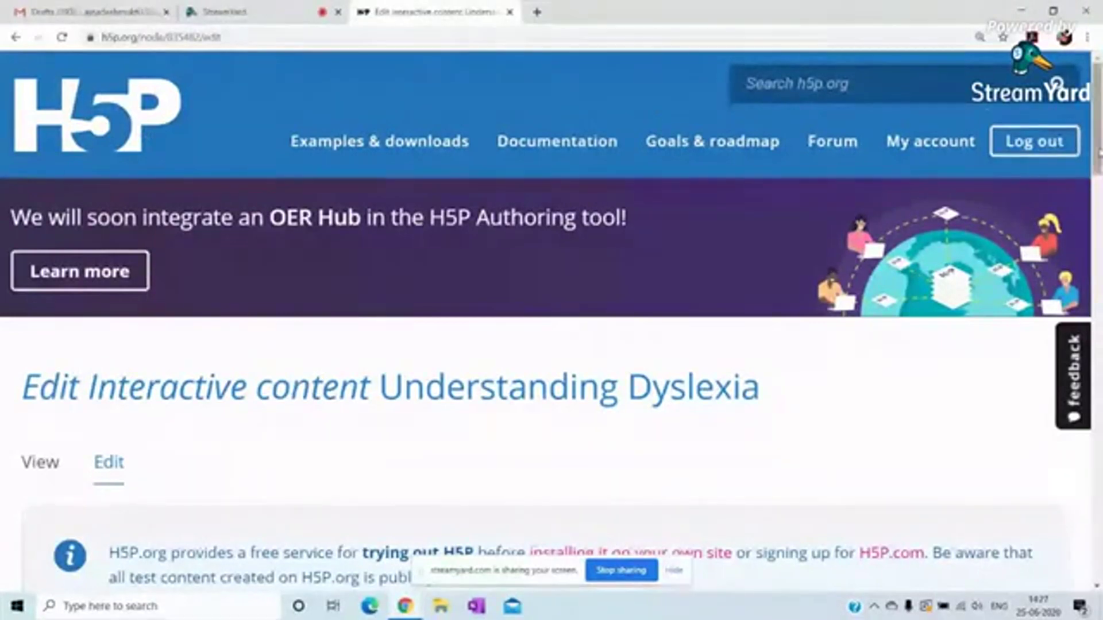
Go to the Add interactions stage of the Understanding Dyslexia video editor
scroll(552, 322, "down", 1)
scroll(552, 322, "down", 7)
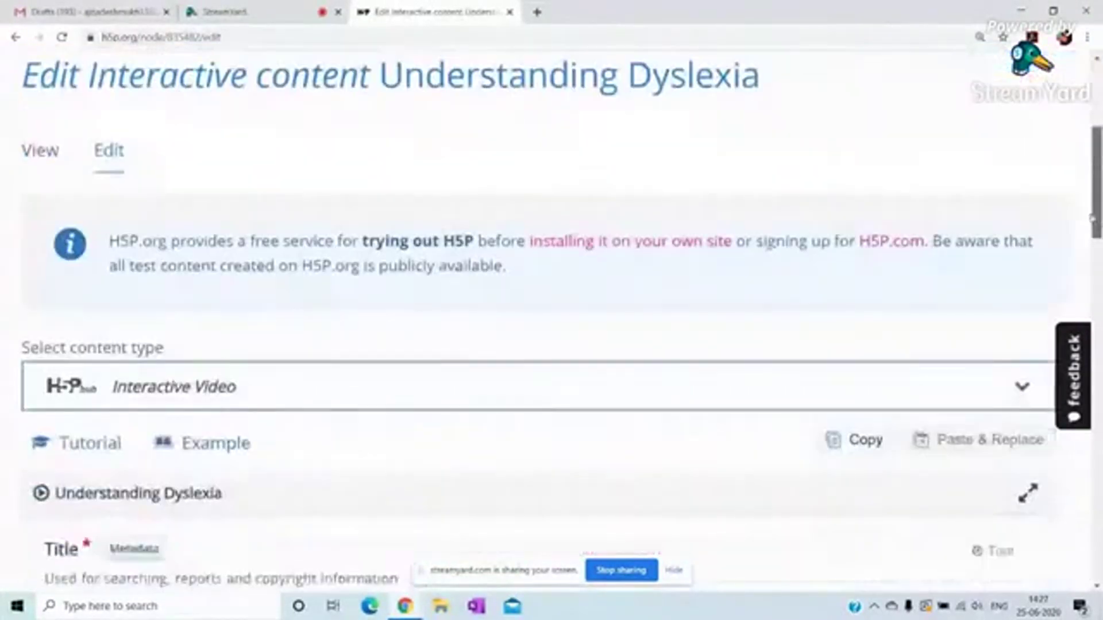
scroll(551, 322, "down", 3)
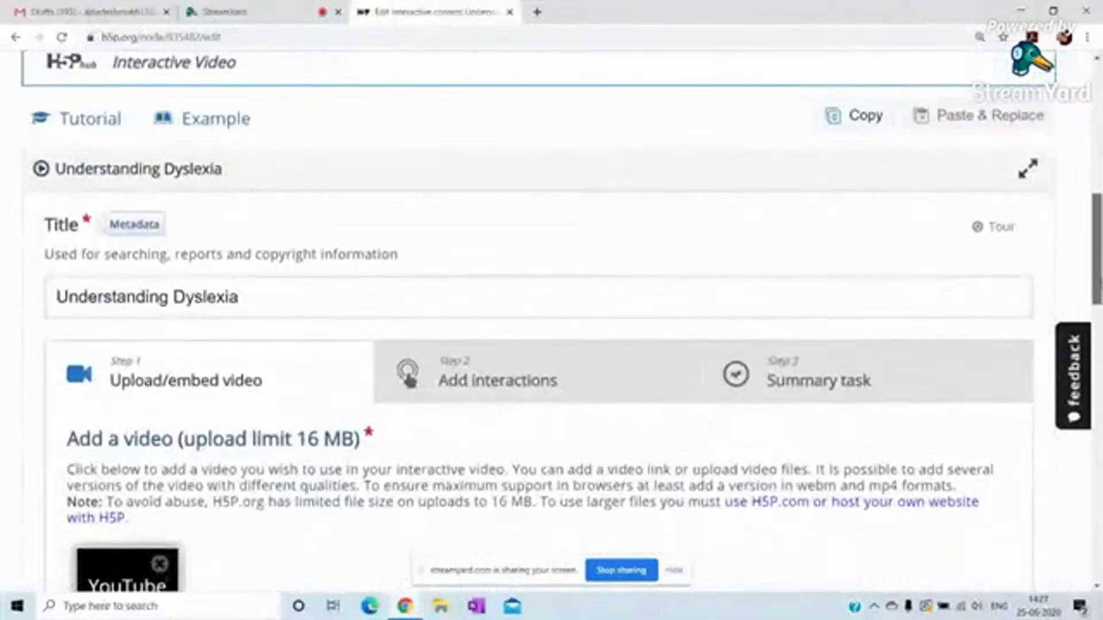
scroll(552, 322, "up", 1)
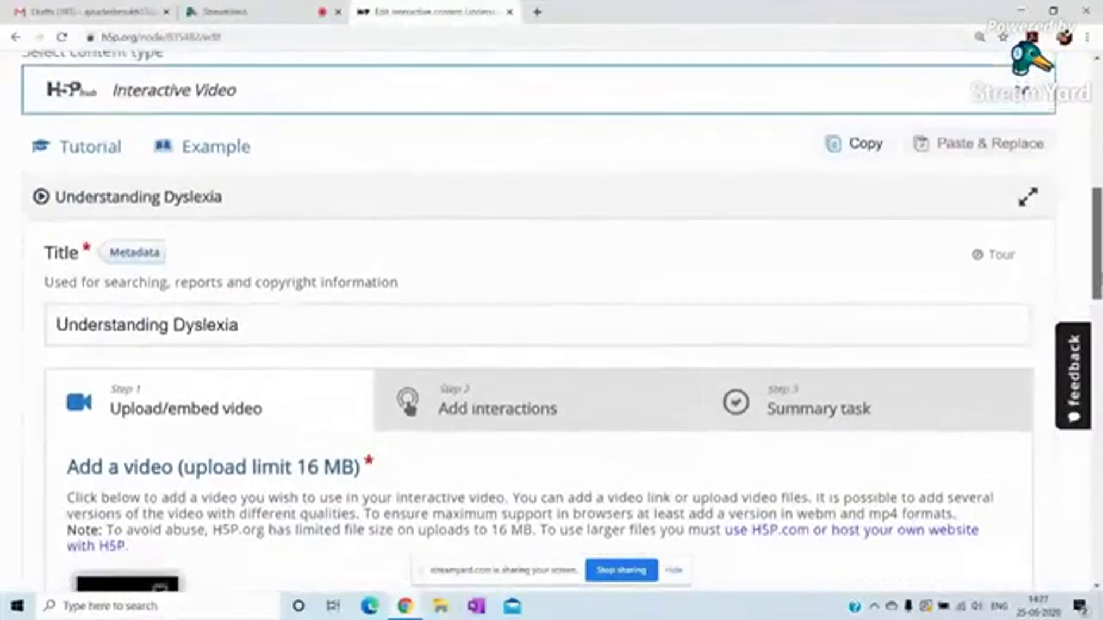
scroll(552, 321, "up", 2)
scroll(551, 322, "down", 5)
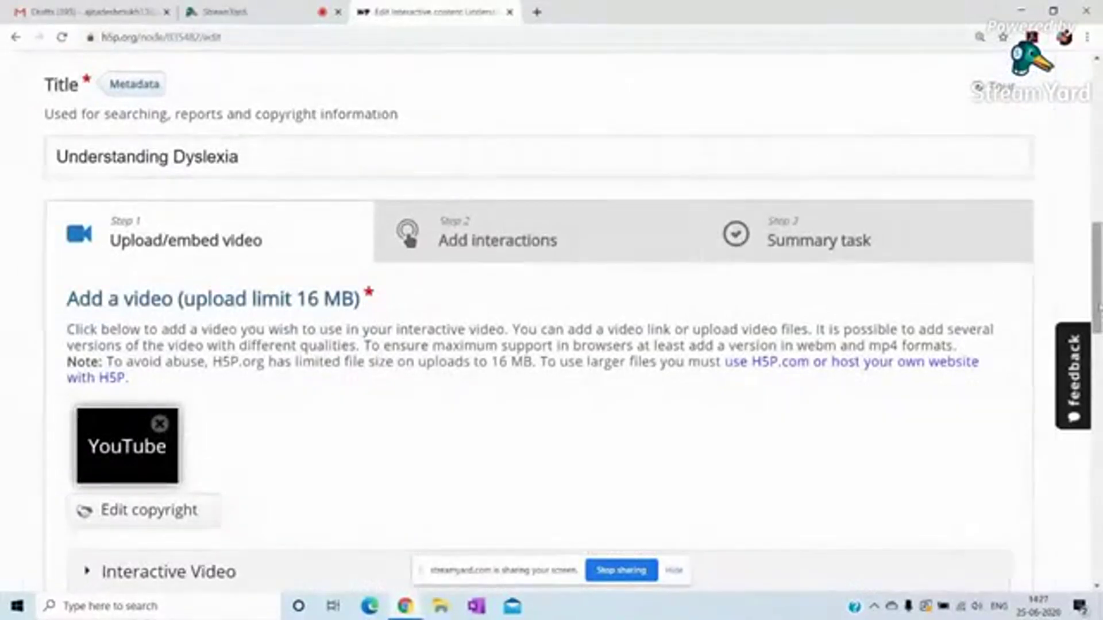
scroll(537, 127, "down", 2)
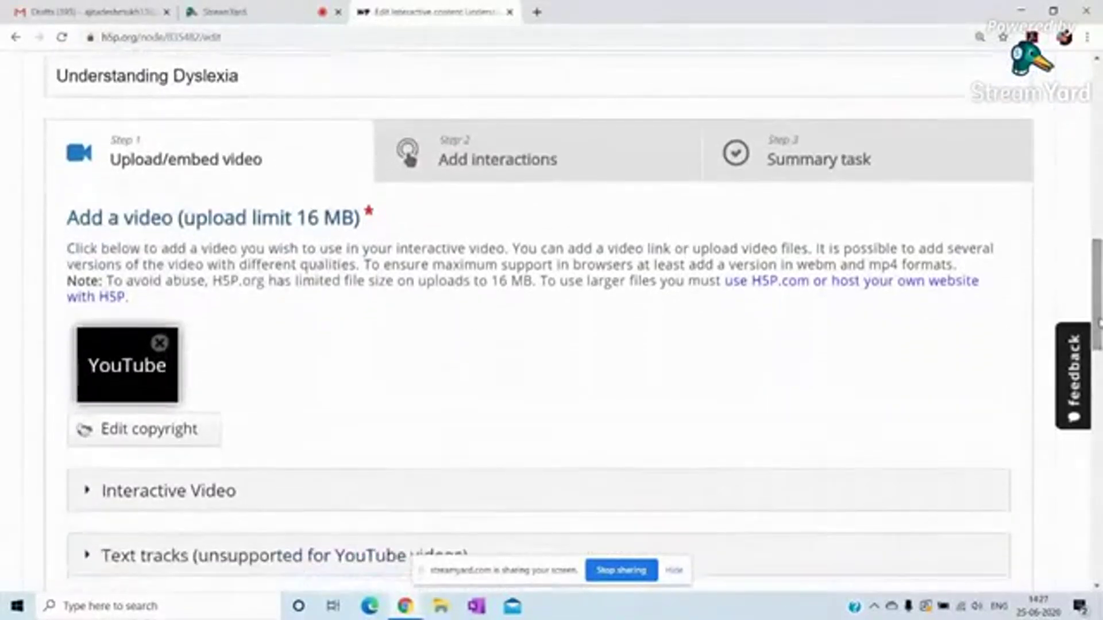
left_click(504, 146)
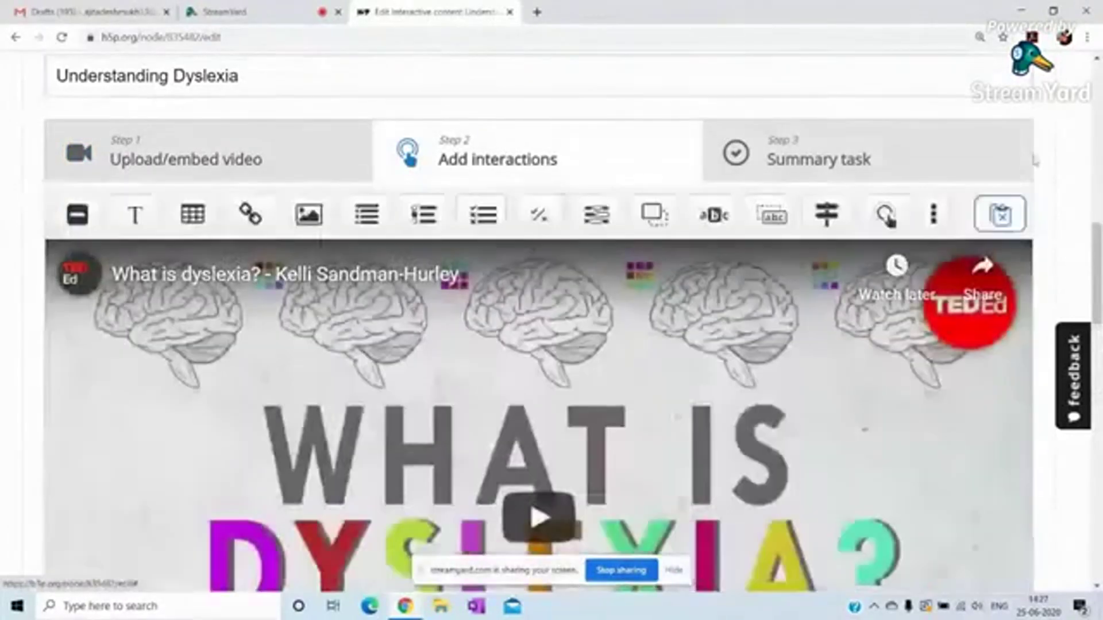
Add a Mark the Words interaction at the start of the video and set it to pause the video
scroll(692, 68, "down", 1)
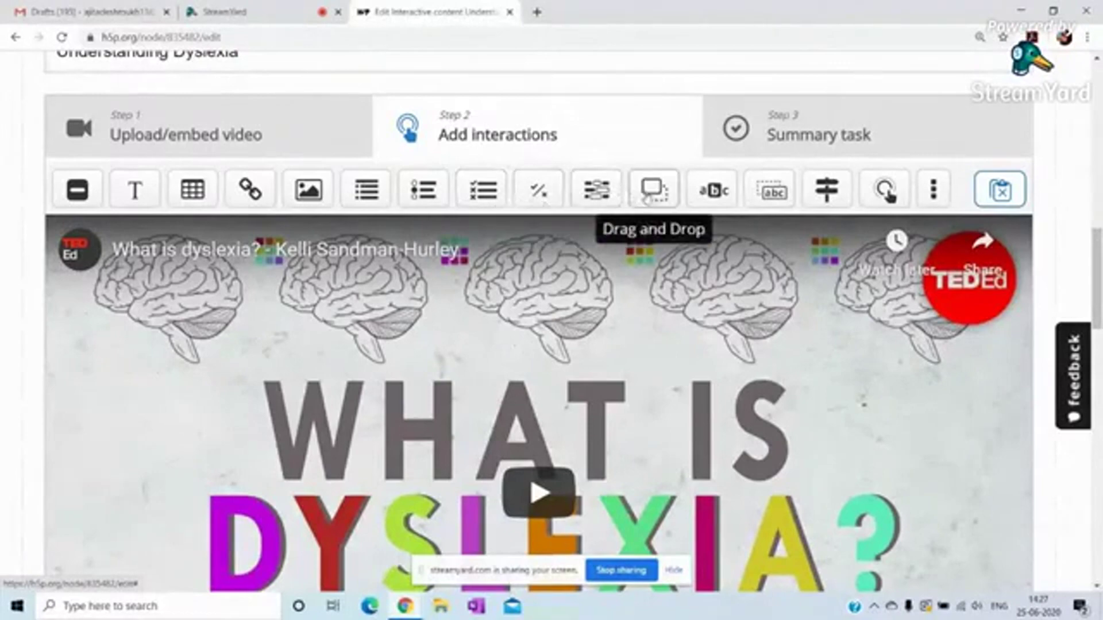
left_click(715, 205)
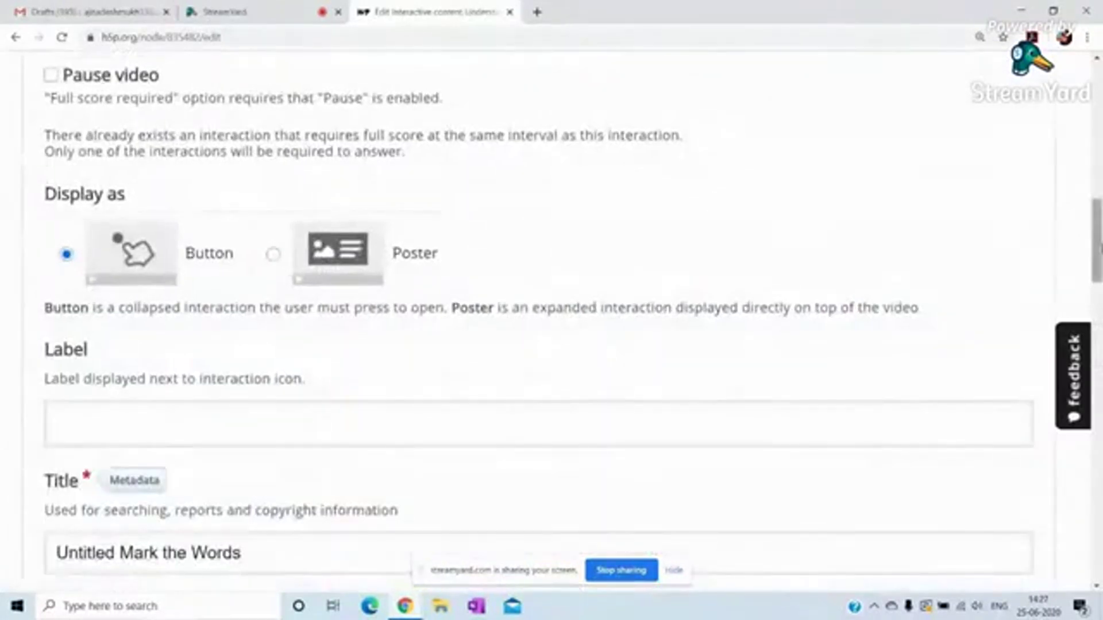
left_click_drag(1096, 241, 1096, 237)
left_click(50, 102)
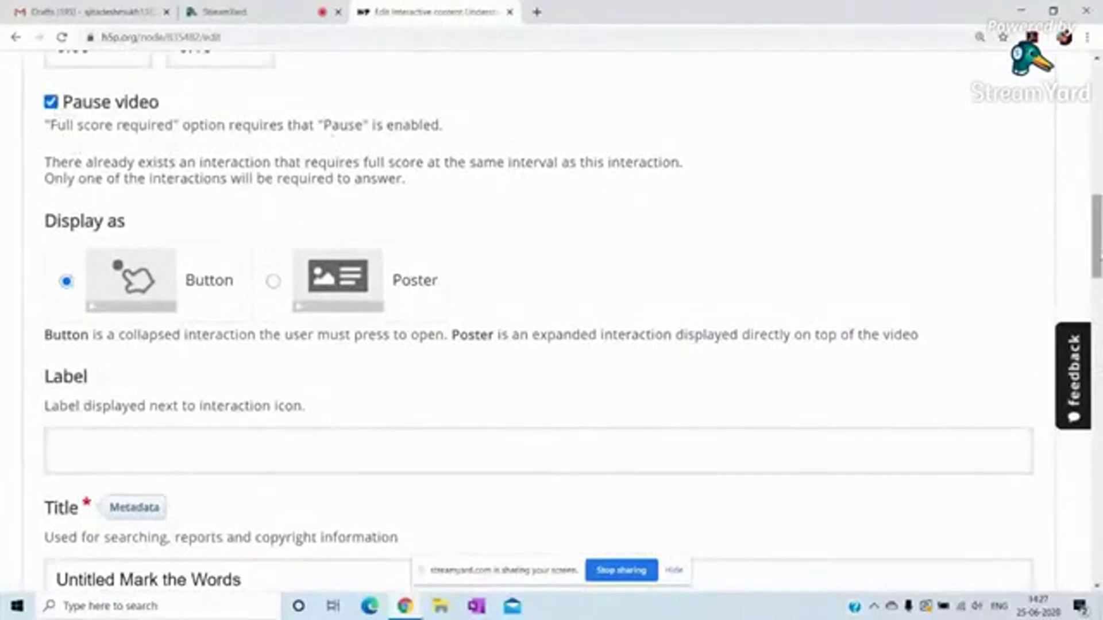
scroll(1096, 242, "up", 2)
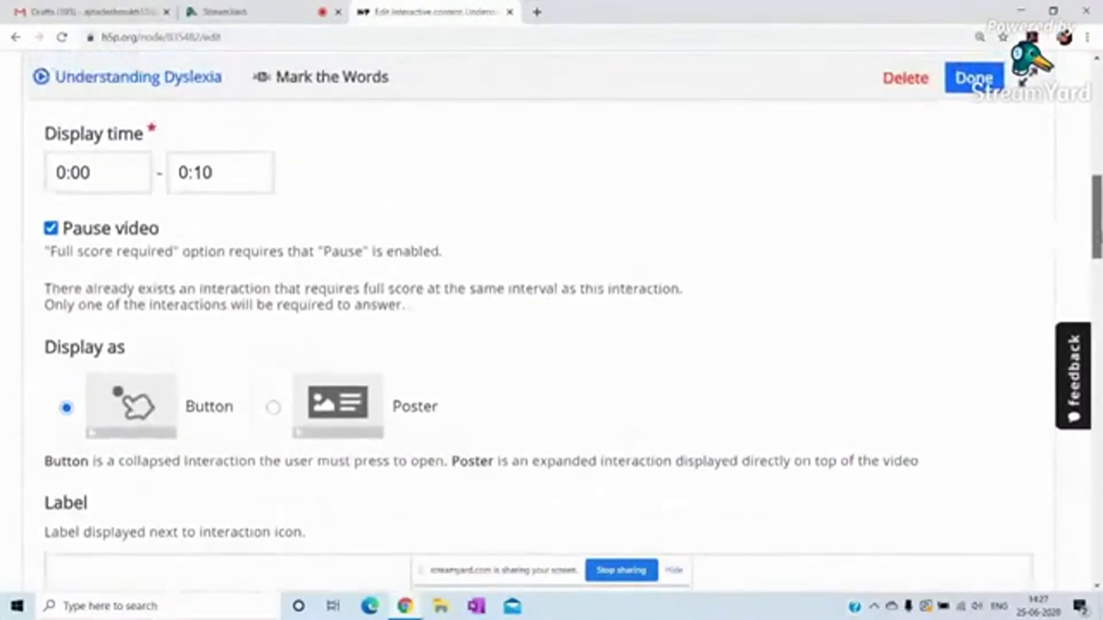
scroll(1096, 241, "up", 1)
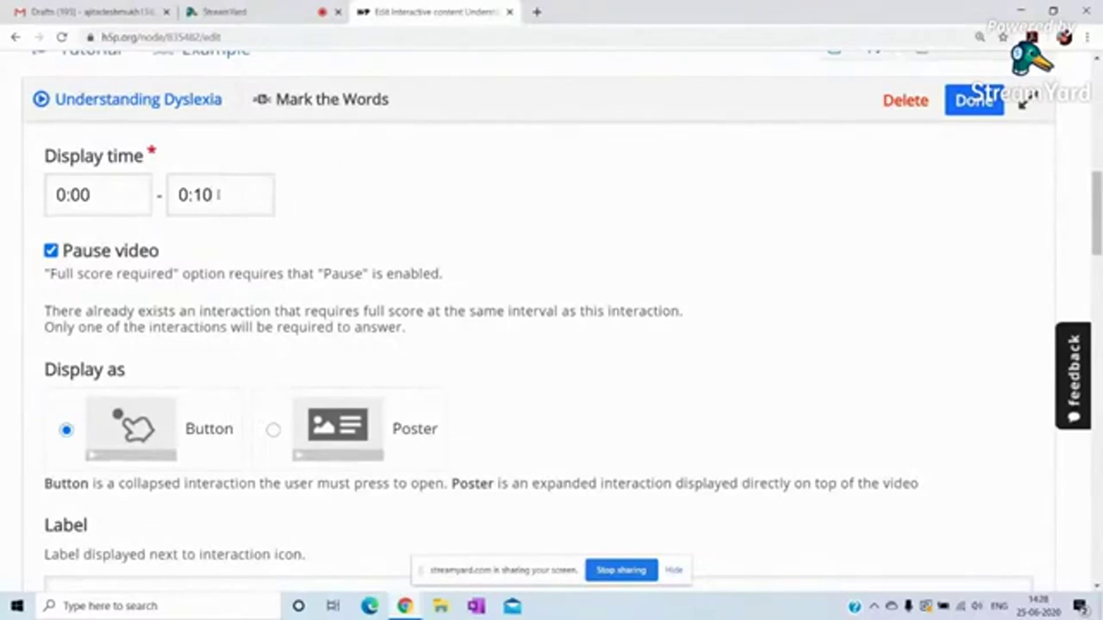
Enter "Let's check" as the label of the Mark the Words interaction
left_click_drag(1097, 212, 1097, 286)
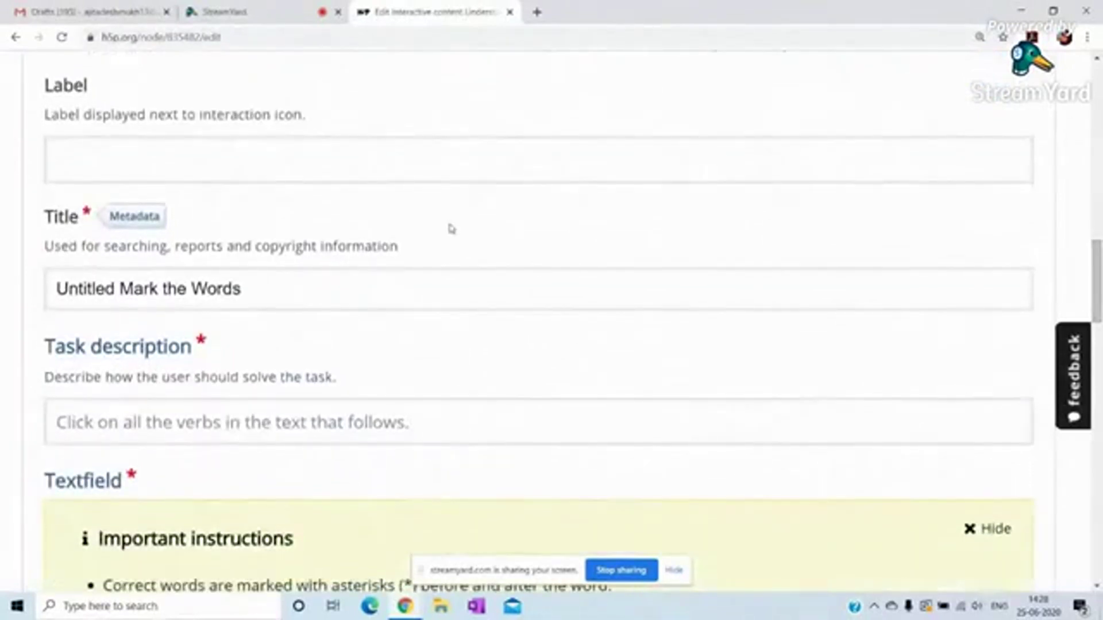
left_click(208, 162)
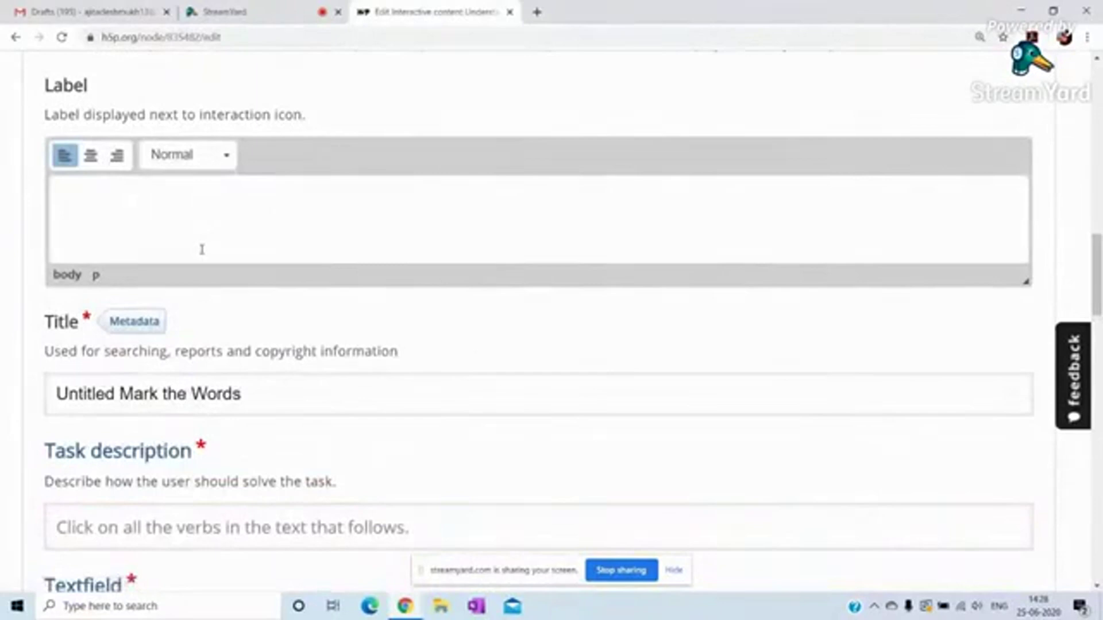
type("Let's check")
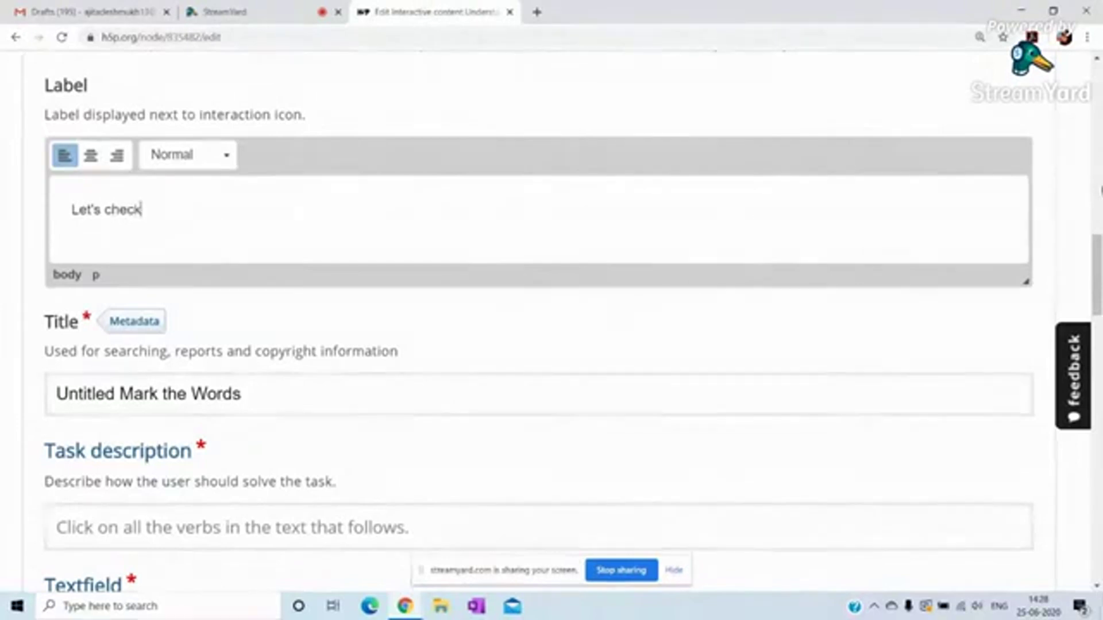
Change the interaction's title to "Personalities Mark the Words"
scroll(1097, 270, "down", 3)
scroll(552, 321, "down", 1)
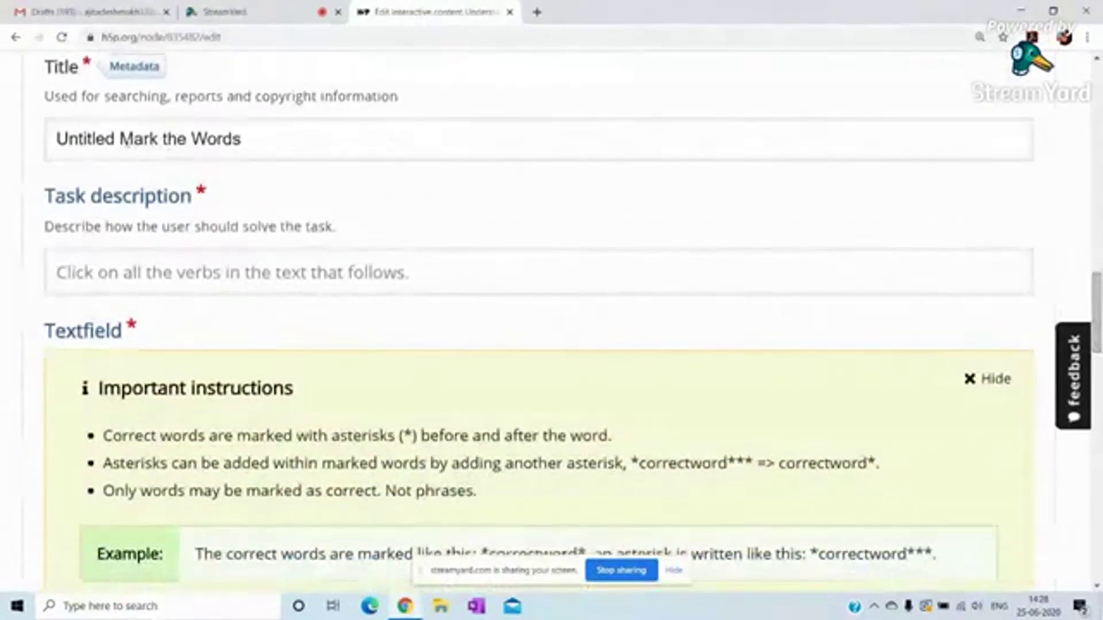
left_click(122, 139)
key("BackSpace")
key("BackSpace")
key("BackSpace")
key("BackSpace")
key("BackSpace")
key("BackSpace")
key("BackSpace")
key("BackSpace")
key("BackSpace")
type("Personal")
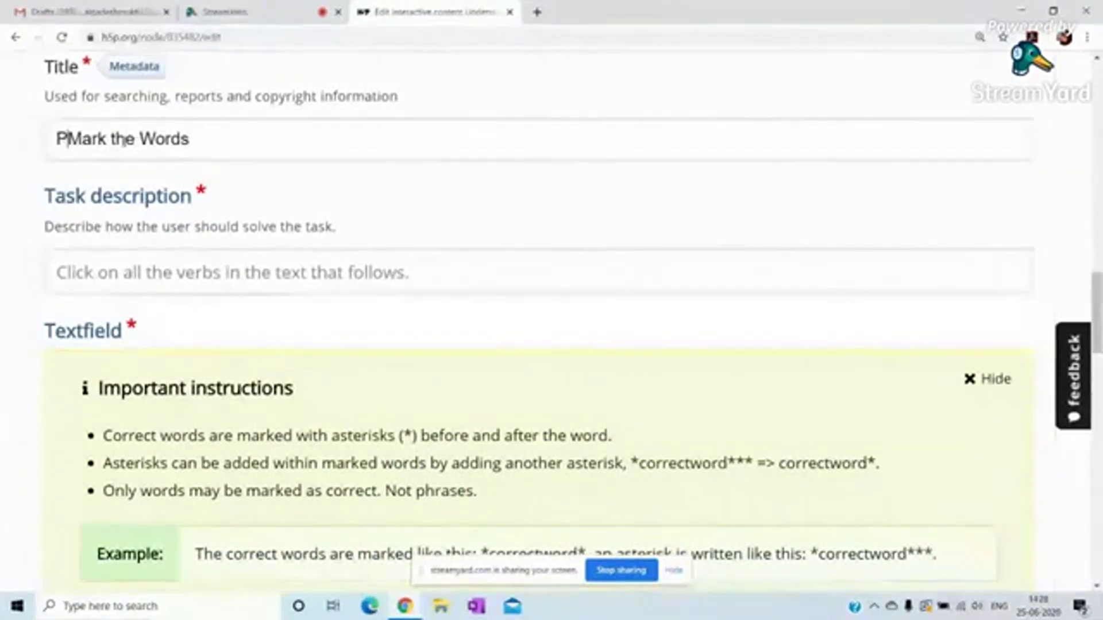
type("ities")
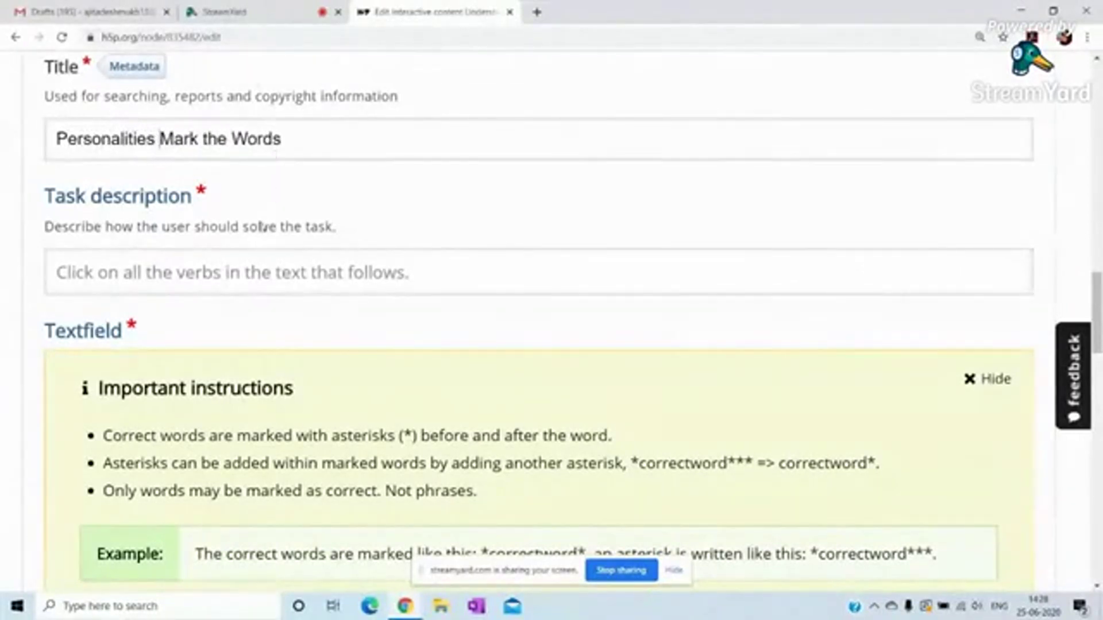
Write the task description "Mark the correct words that show a famous personality"
left_click(127, 278)
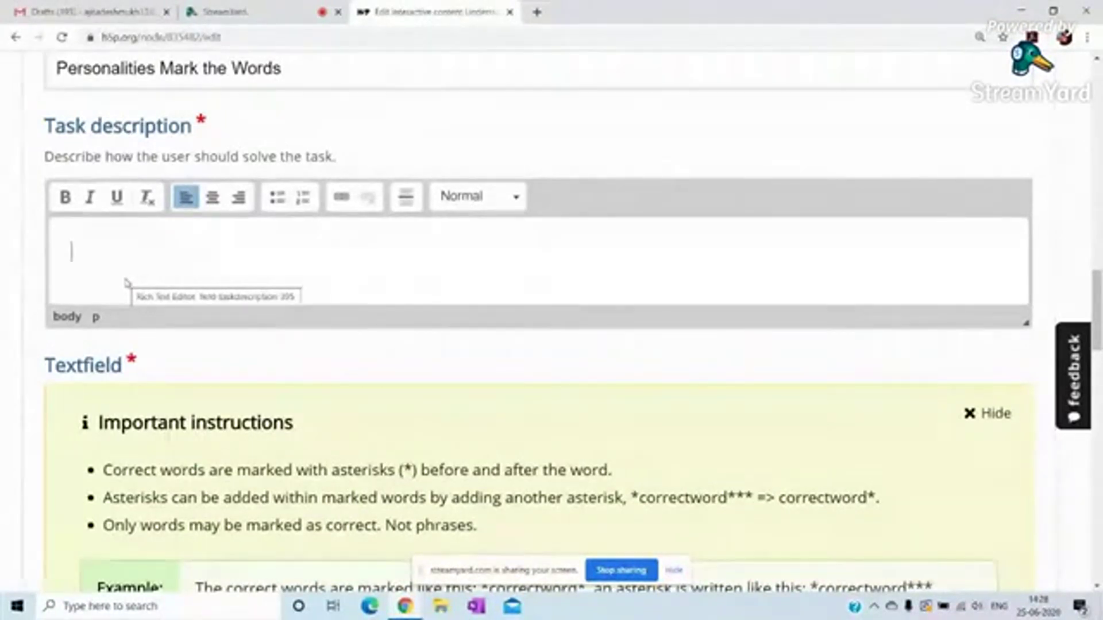
type("Mark the")
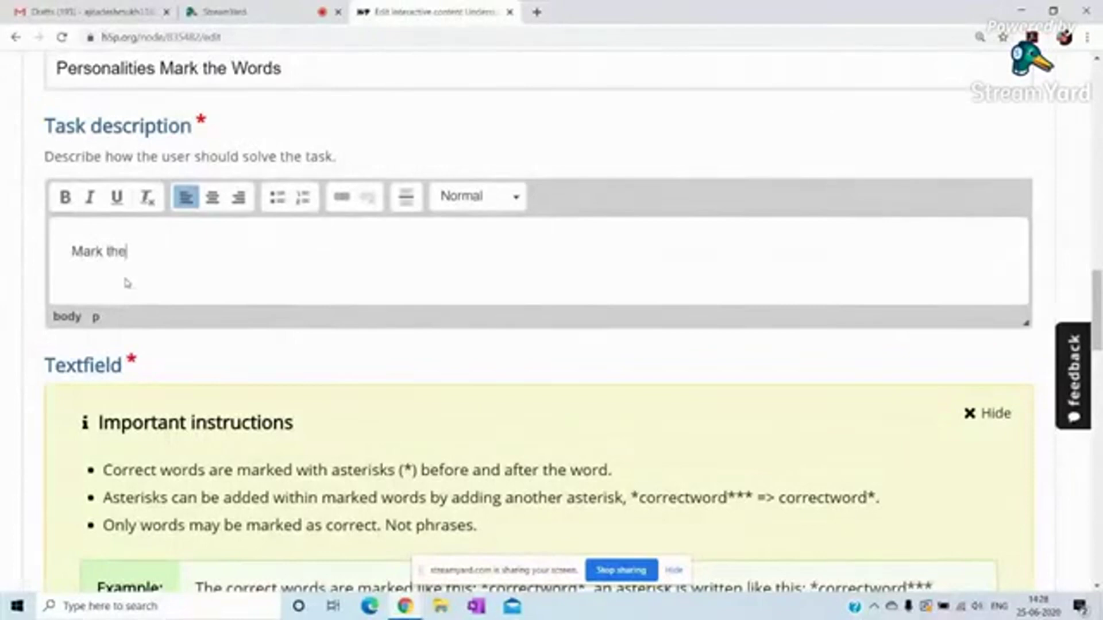
type(" correct personalit")
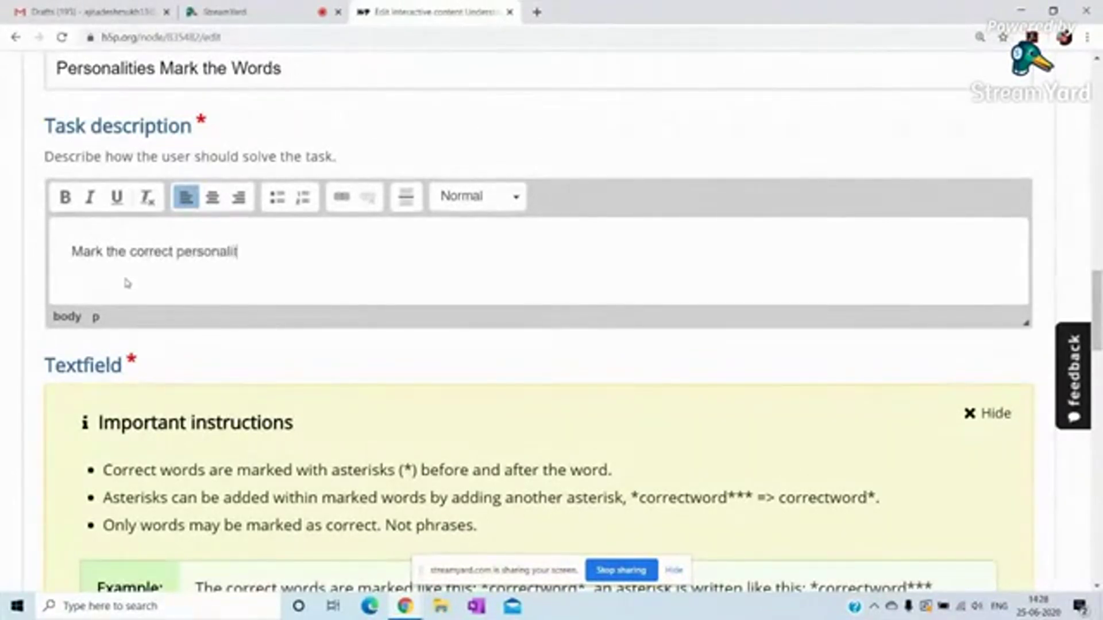
key("BackSpace")
key("BackSpace")
key("BackSpace")
key("BackSpace")
key("BackSpace")
key("BackSpace")
key("BackSpace")
key("BackSpace")
type("words that show ")
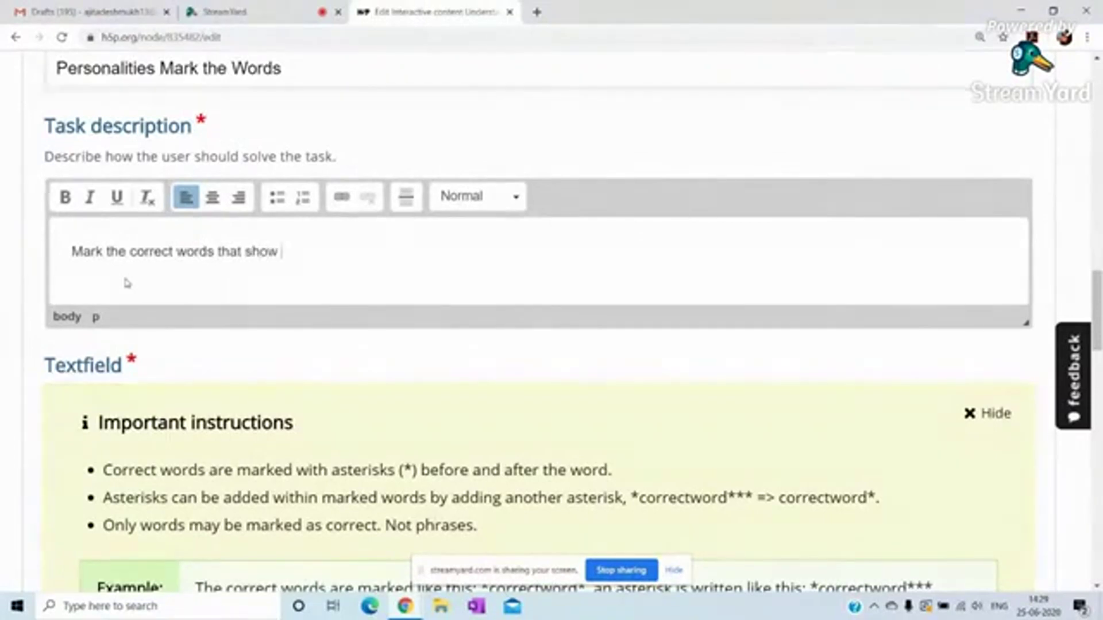
type("a personality")
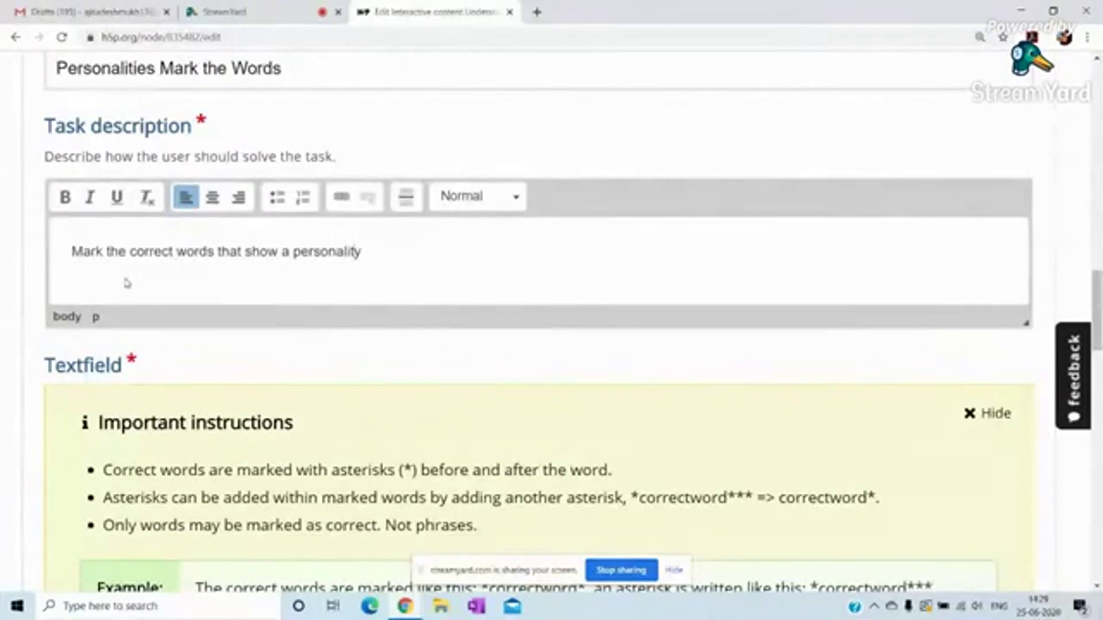
type("famous")
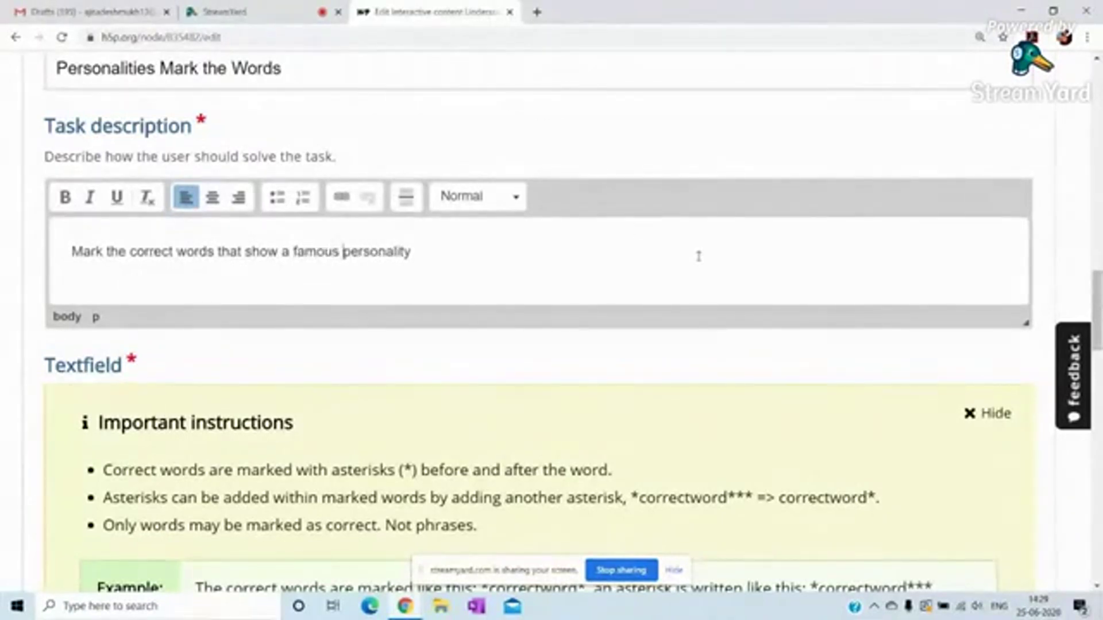
Enter "Einstein was brilliant an dyslexic but I am neither." as the Mark the Words exercise text
left_click_drag(1097, 290, 1097, 341)
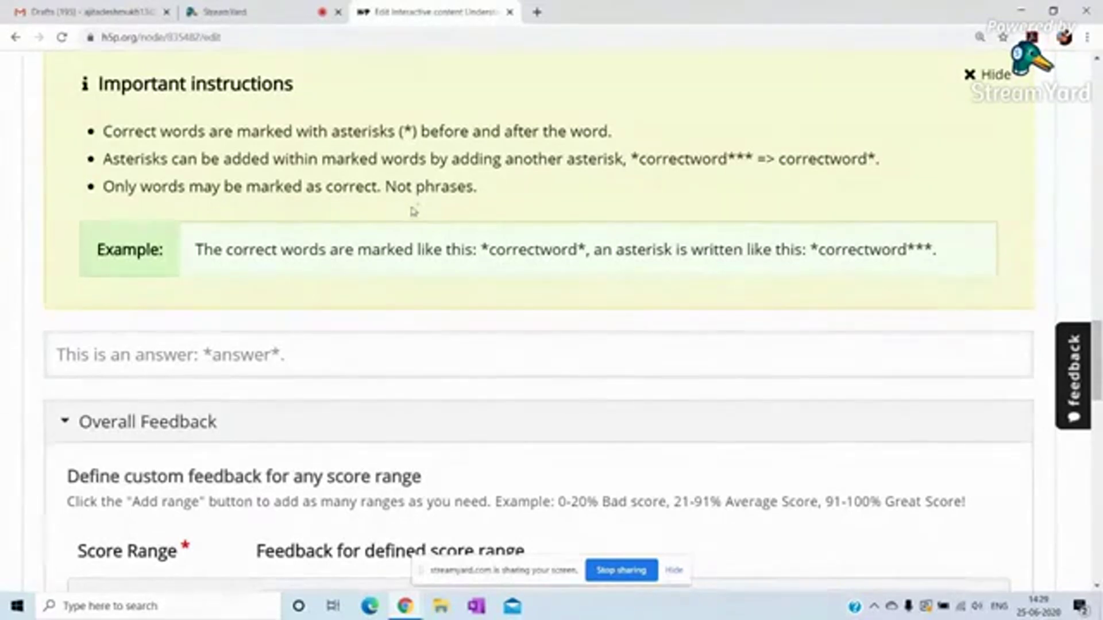
left_click(177, 361)
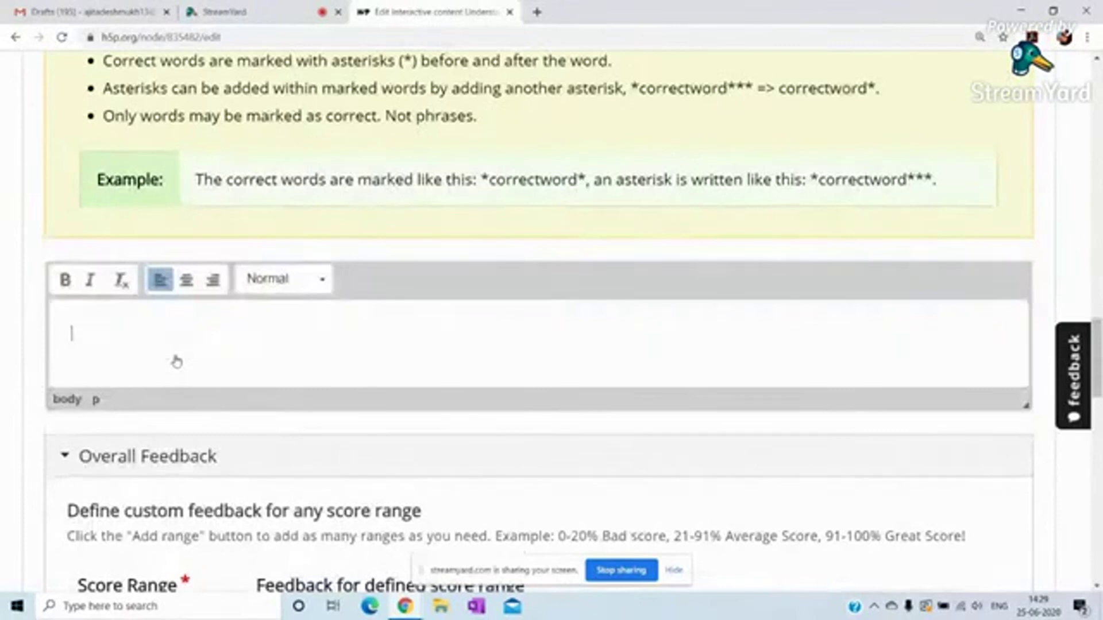
type("Einstein")
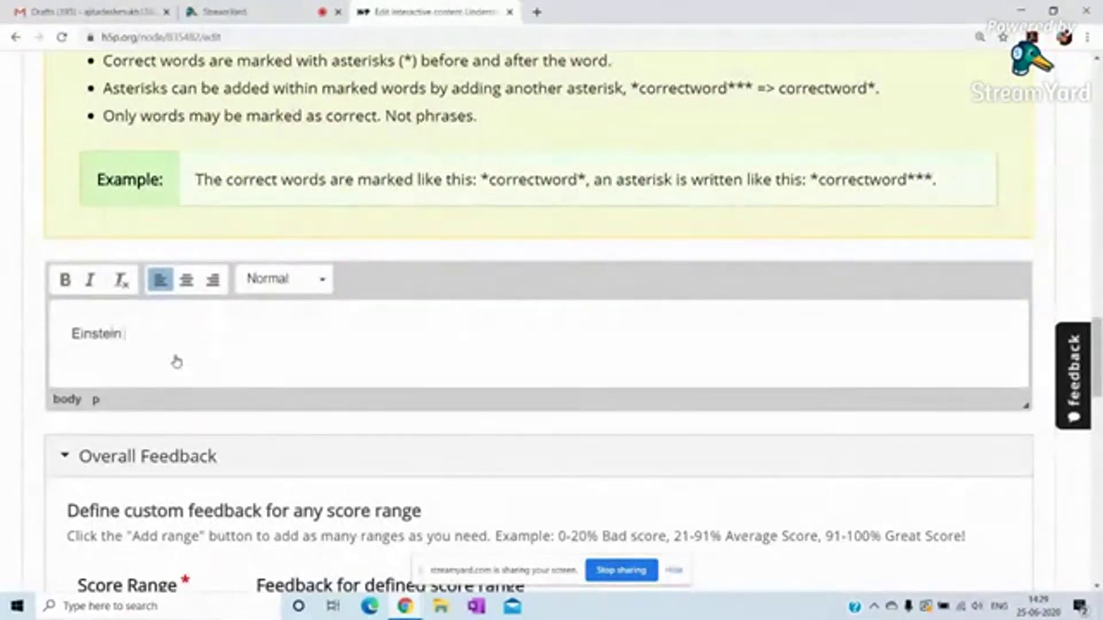
type(" waas brillu")
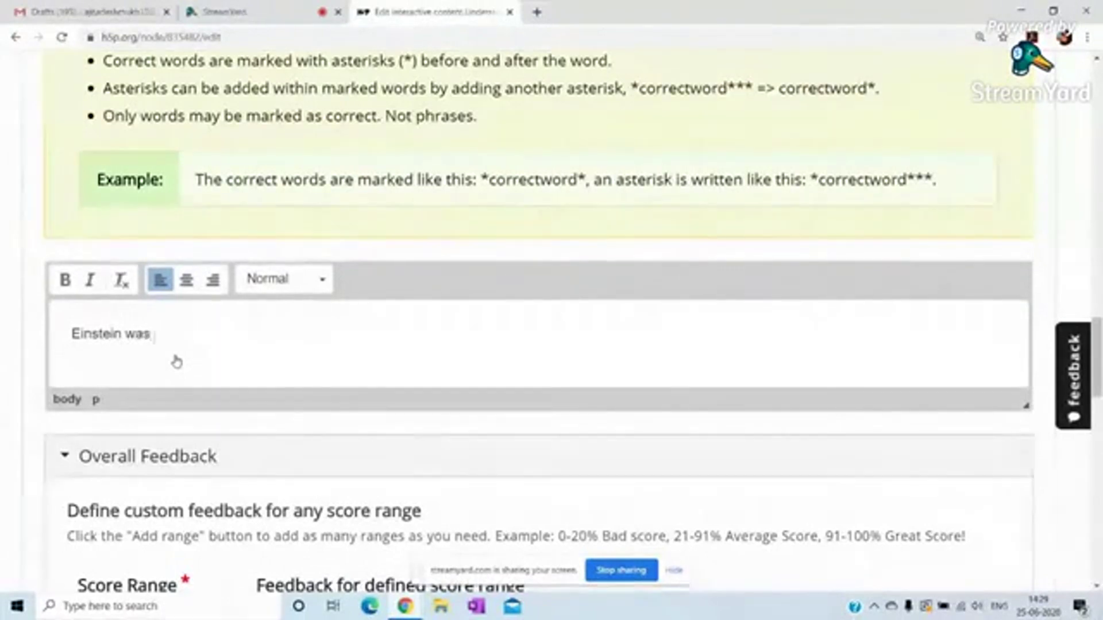
key("BackSpace")
type("iant an ")
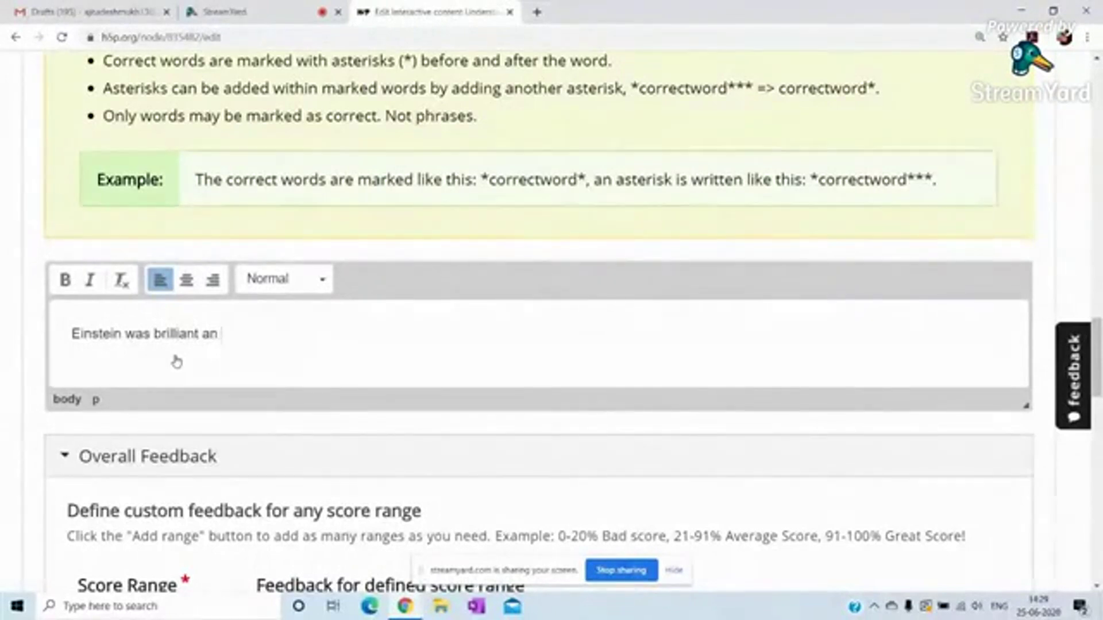
type("dyslex")
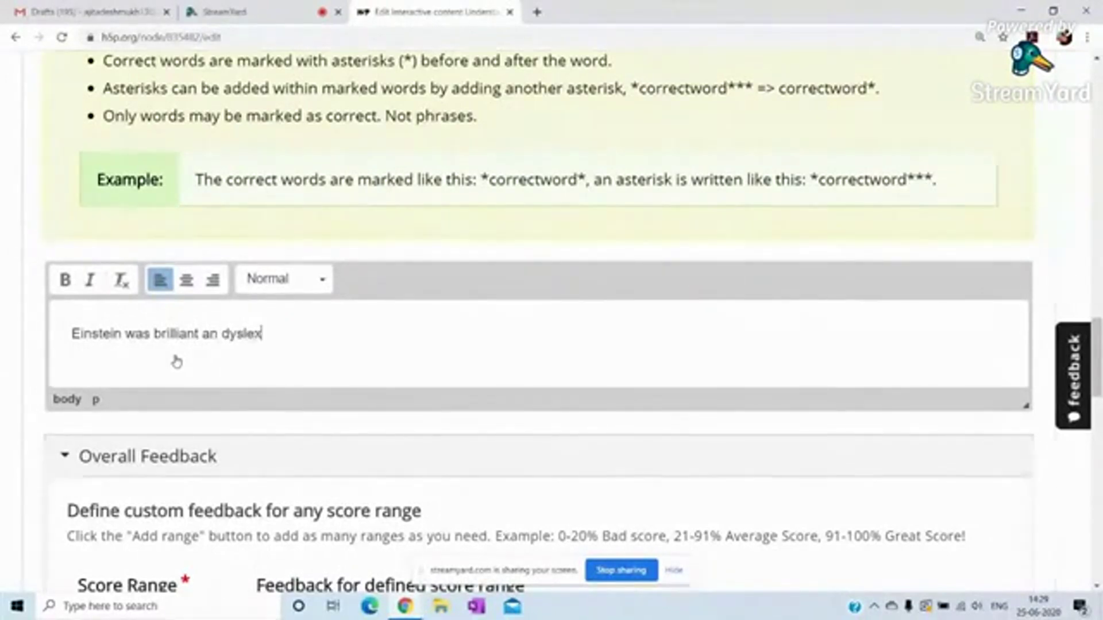
type("ic but I")
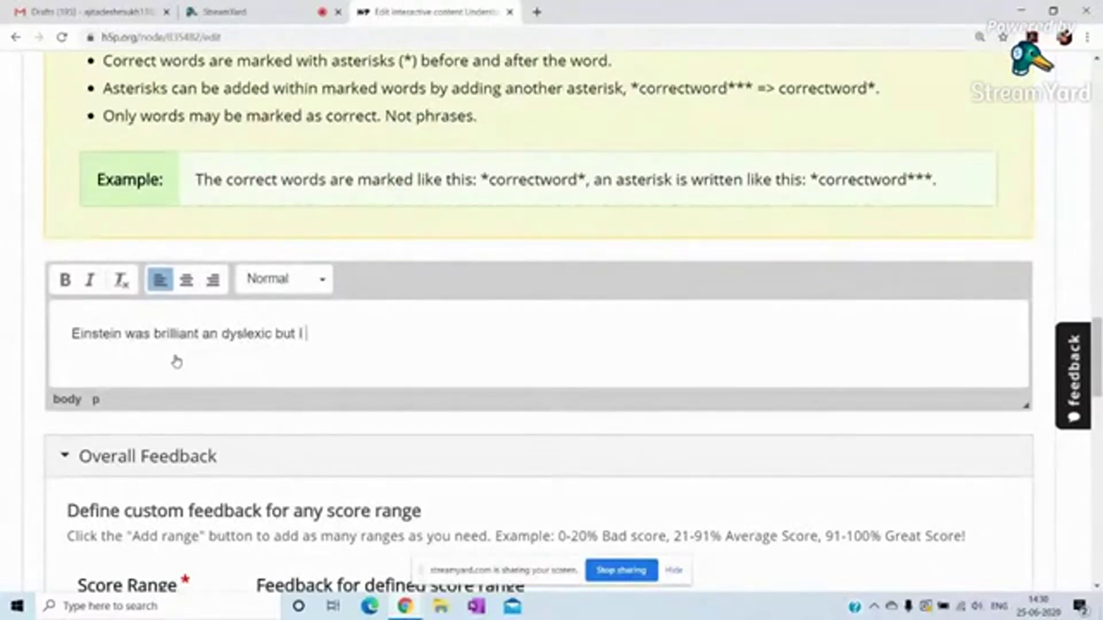
type("ne")
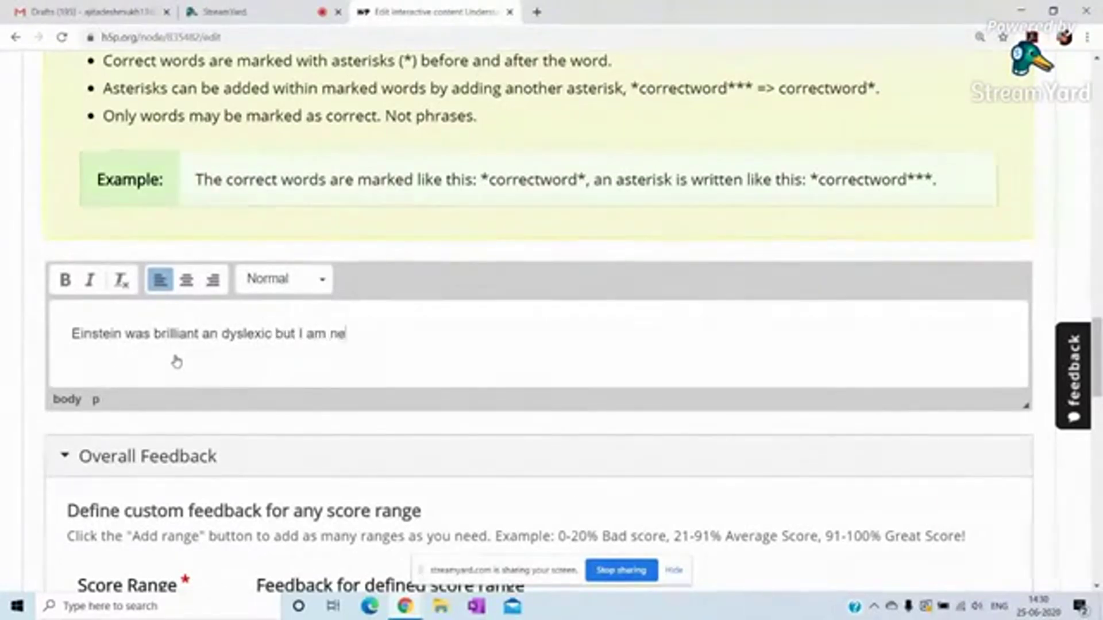
type("ither.")
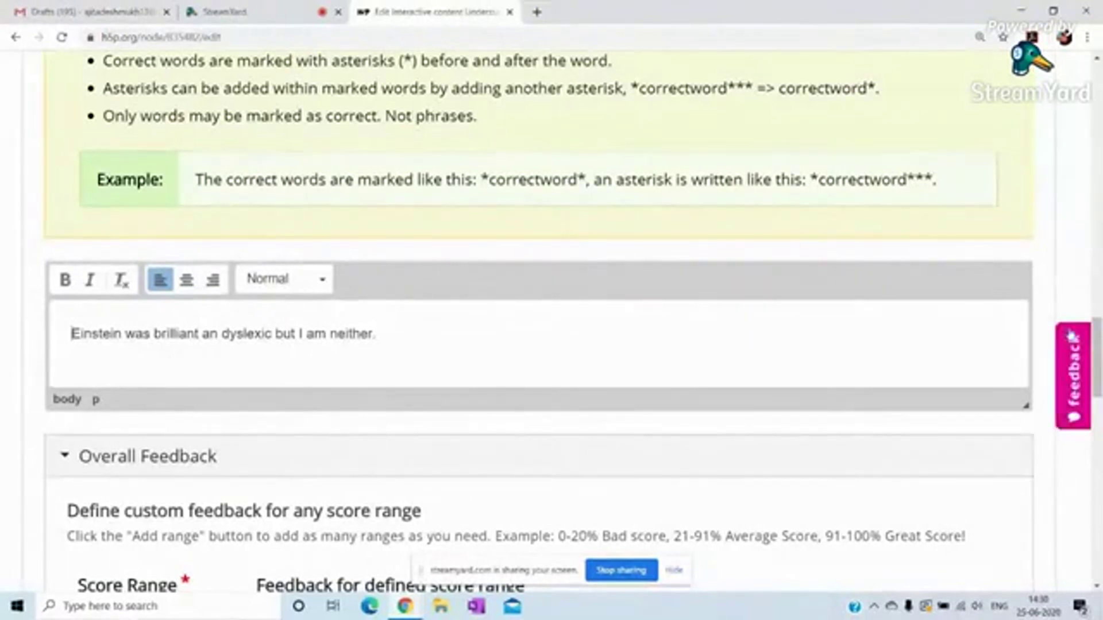
Mark "Einstein" as a correct word in the exercise text by enclosing it in asterisks
left_click_drag(1099, 352, 1099, 334)
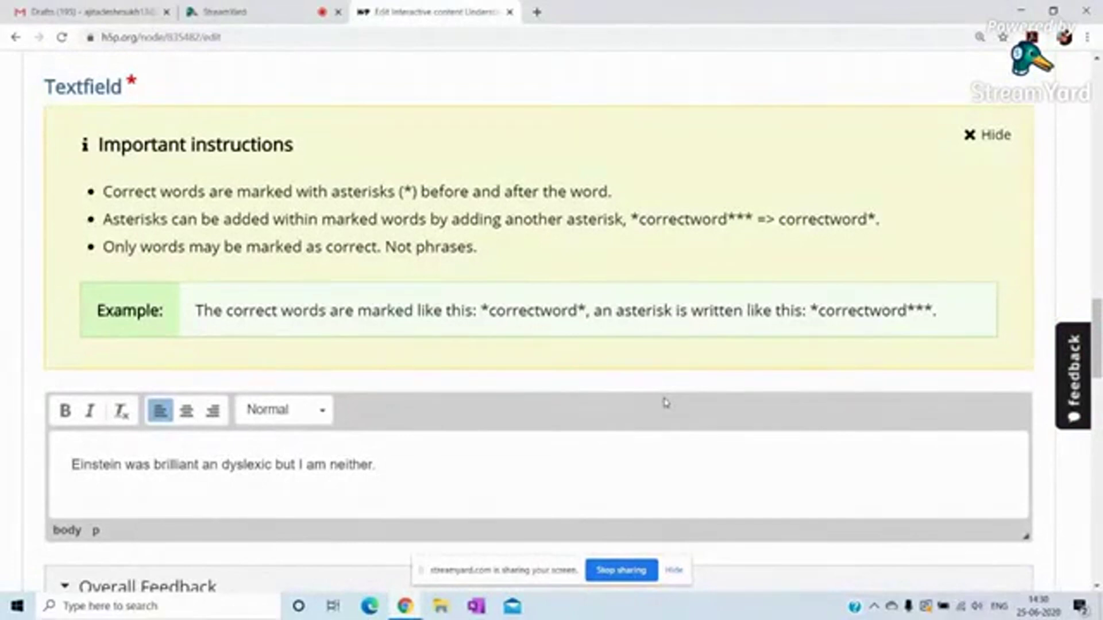
type("*")
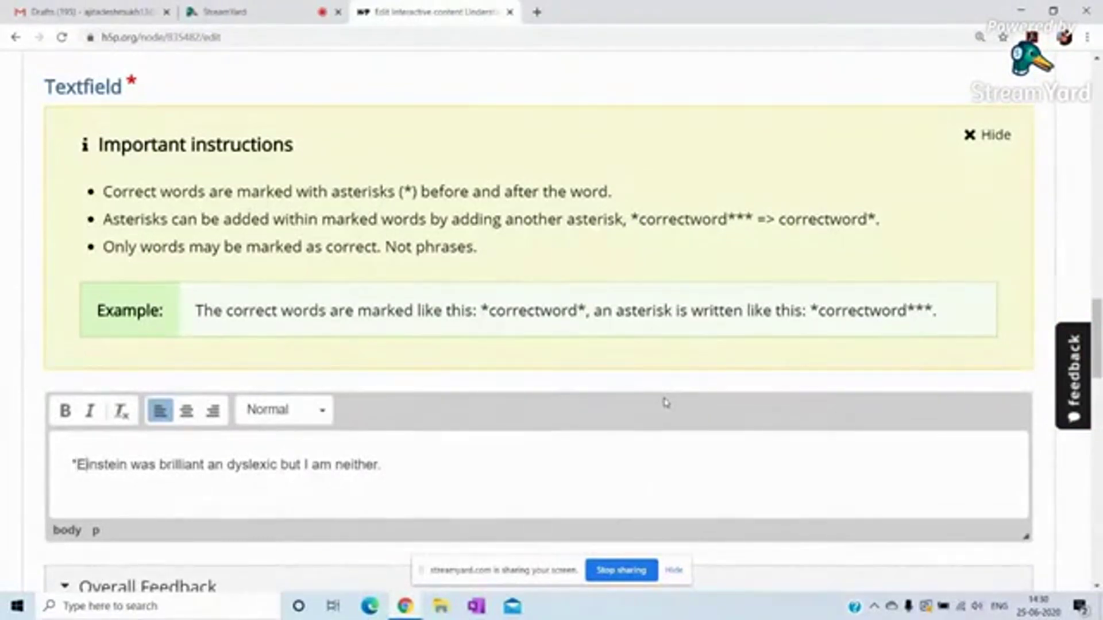
key("Right")
key("Right")
key("Right")
key("Right")
key("Right")
key("Right")
key("Right")
key("Right")
type("*")
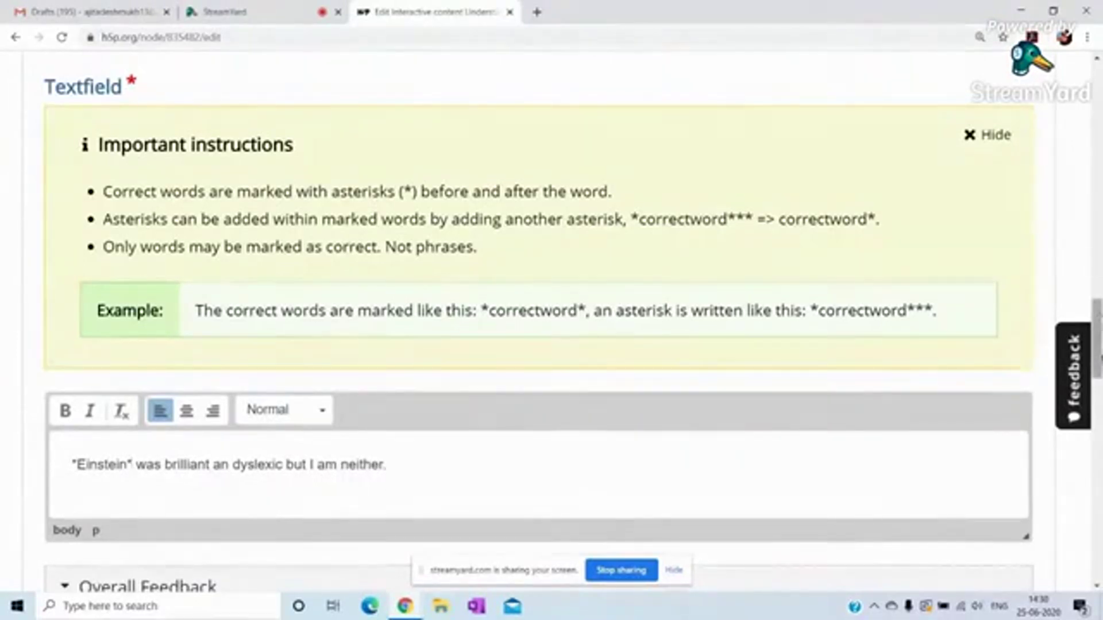
left_click_drag(1098, 351, 1098, 372)
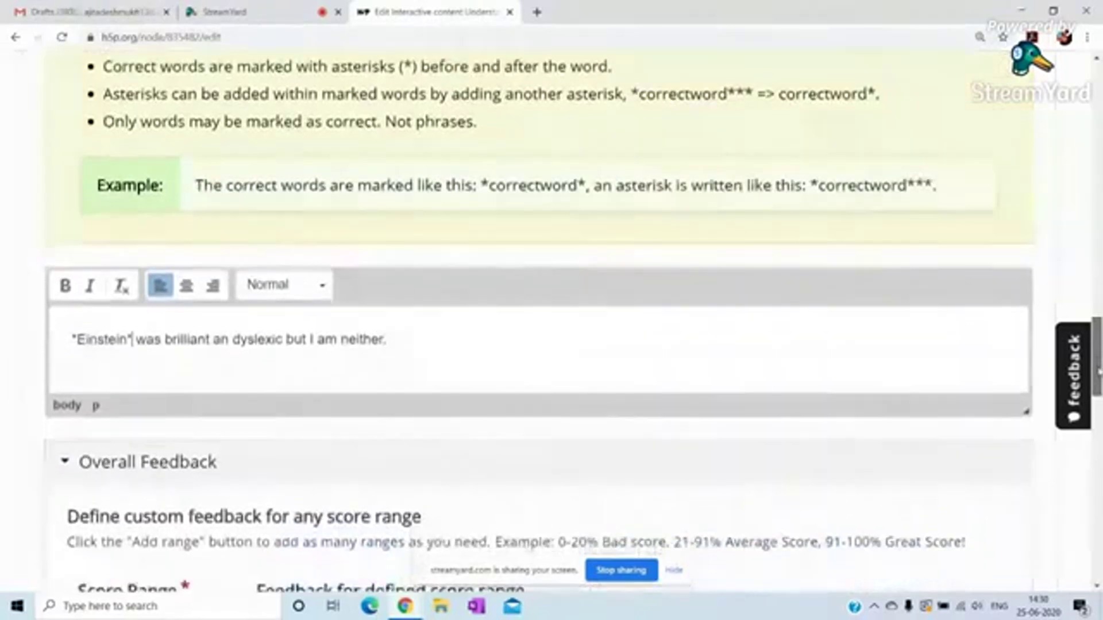
left_click(310, 342)
type("*")
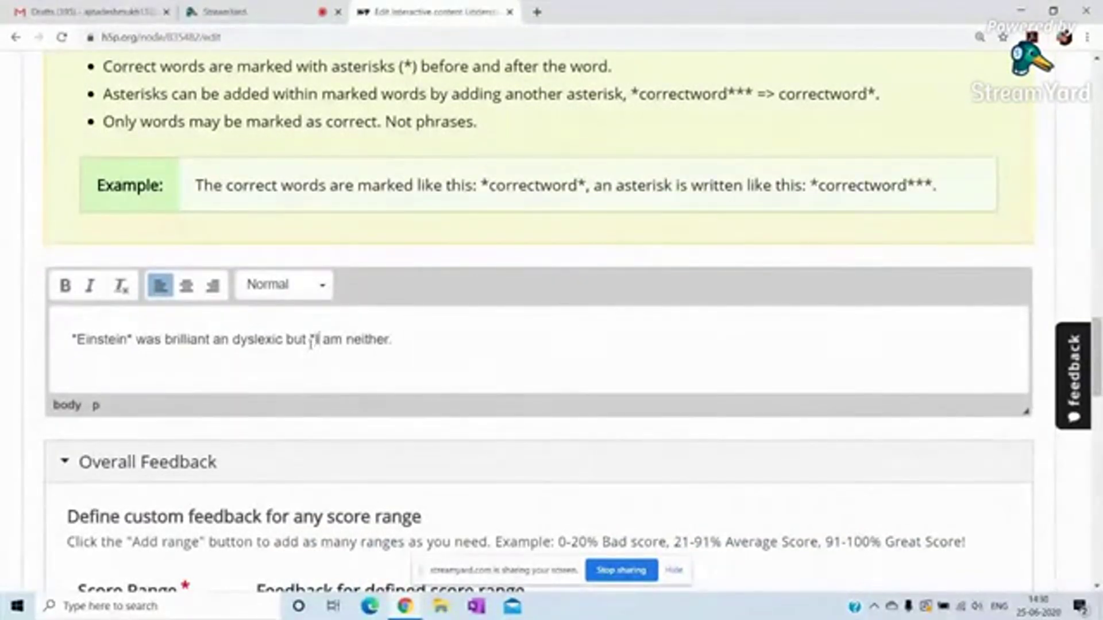
key("Right")
type("*")
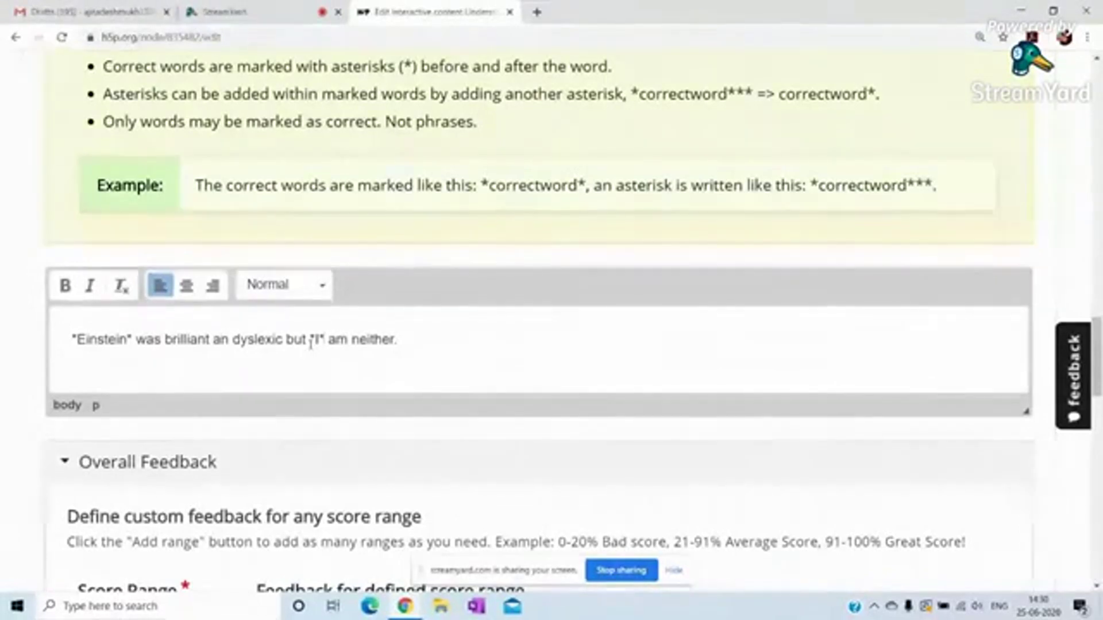
key("BackSpace")
key("Left")
key("BackSpace")
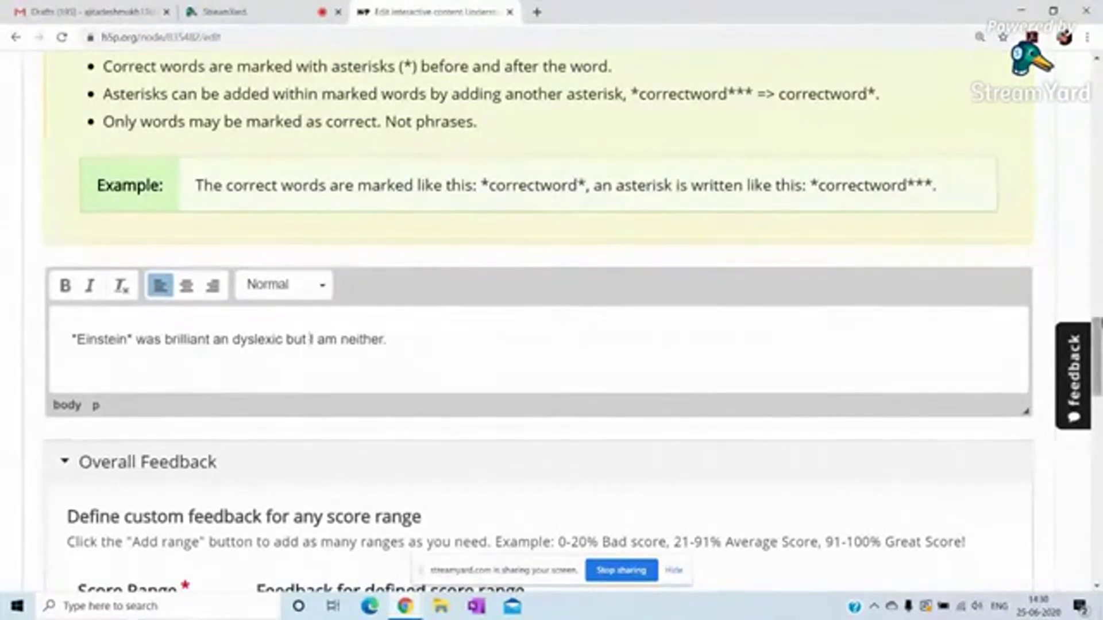
Insert "and Picasso" after "*Einstein*" in the exercise text and change "was" to "were"
scroll(551, 322, "down", 2)
scroll(552, 322, "down", 1)
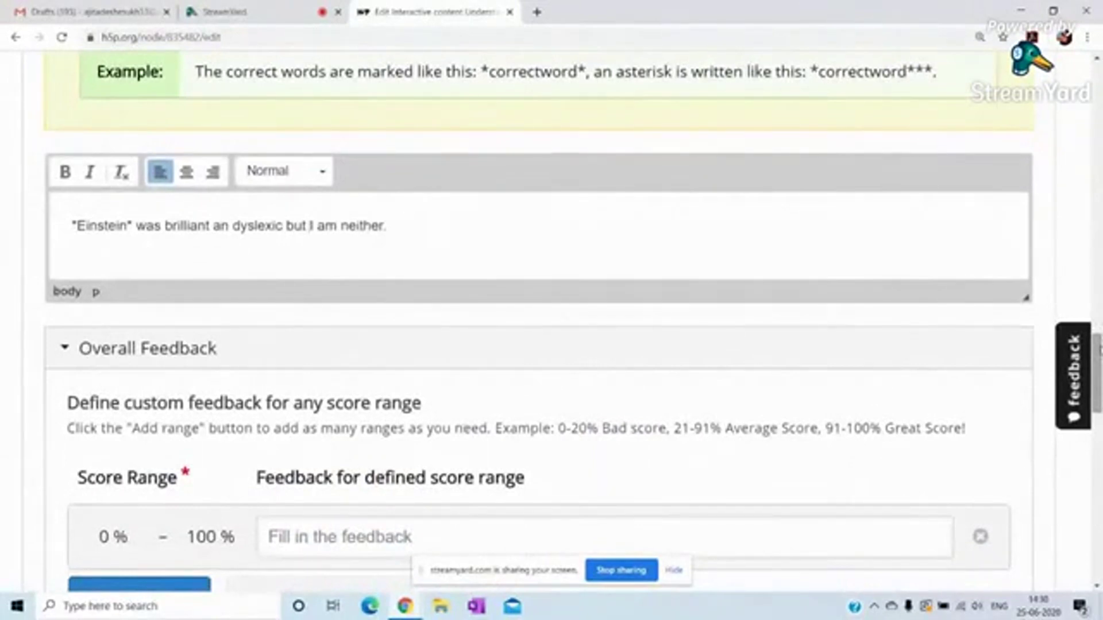
scroll(552, 322, "down", 4)
scroll(551, 322, "up", 2)
scroll(551, 321, "down", 1)
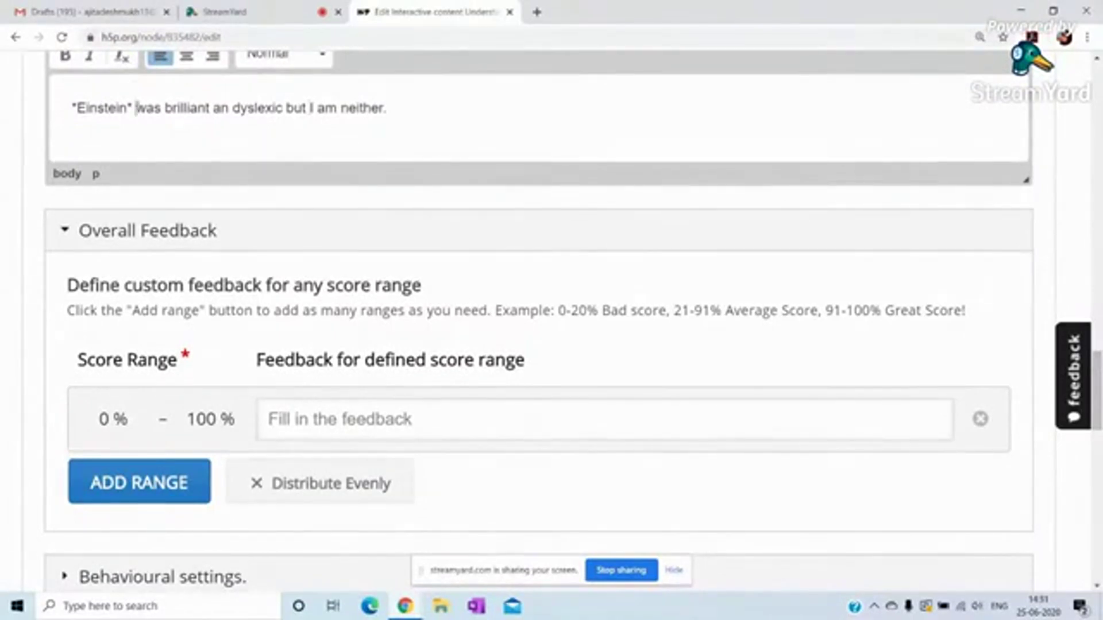
type("and P")
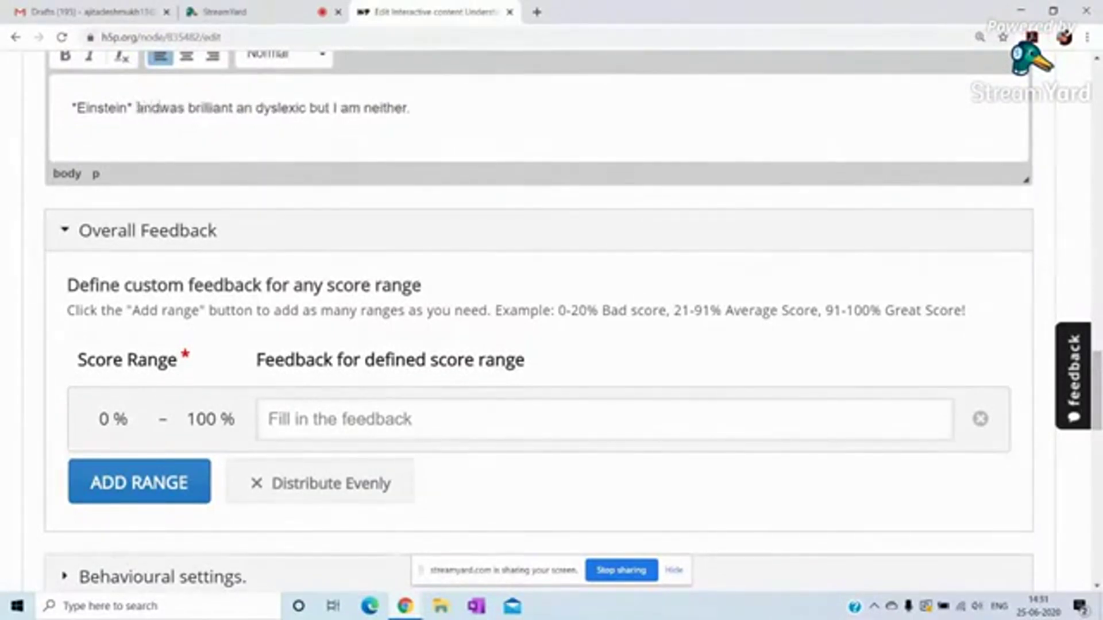
type("icasso")
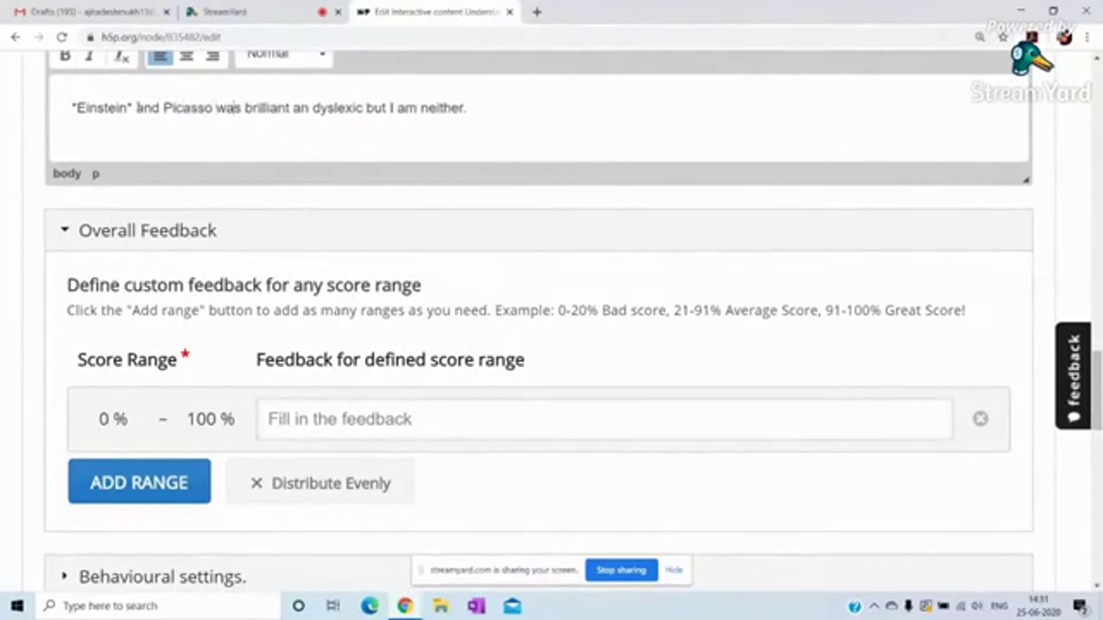
key("BackSpace")
key("BackSpace")
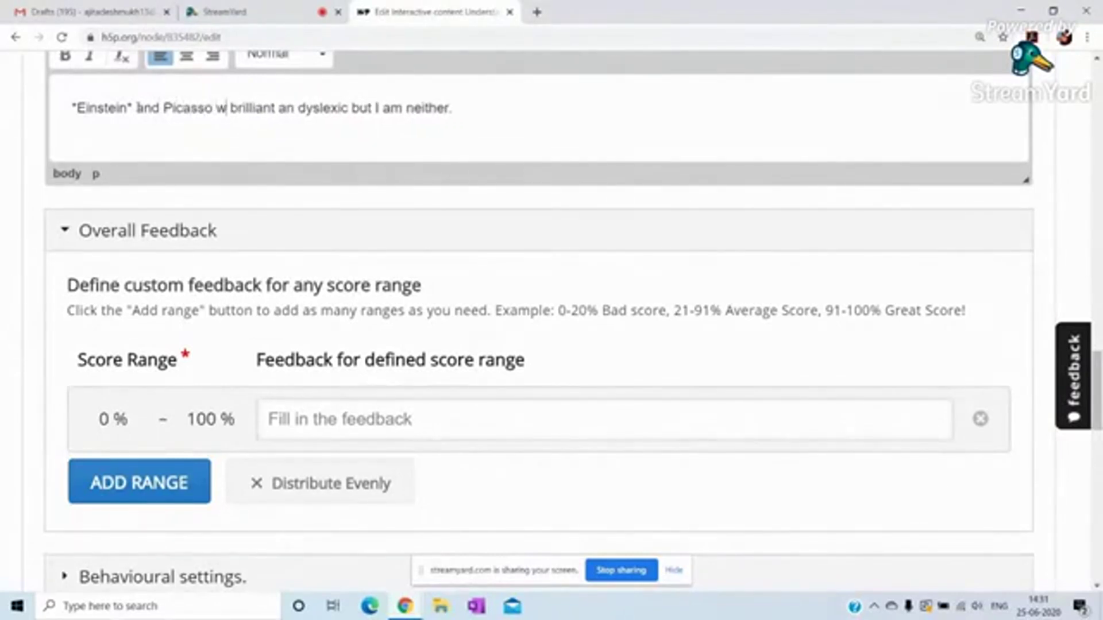
type("ere")
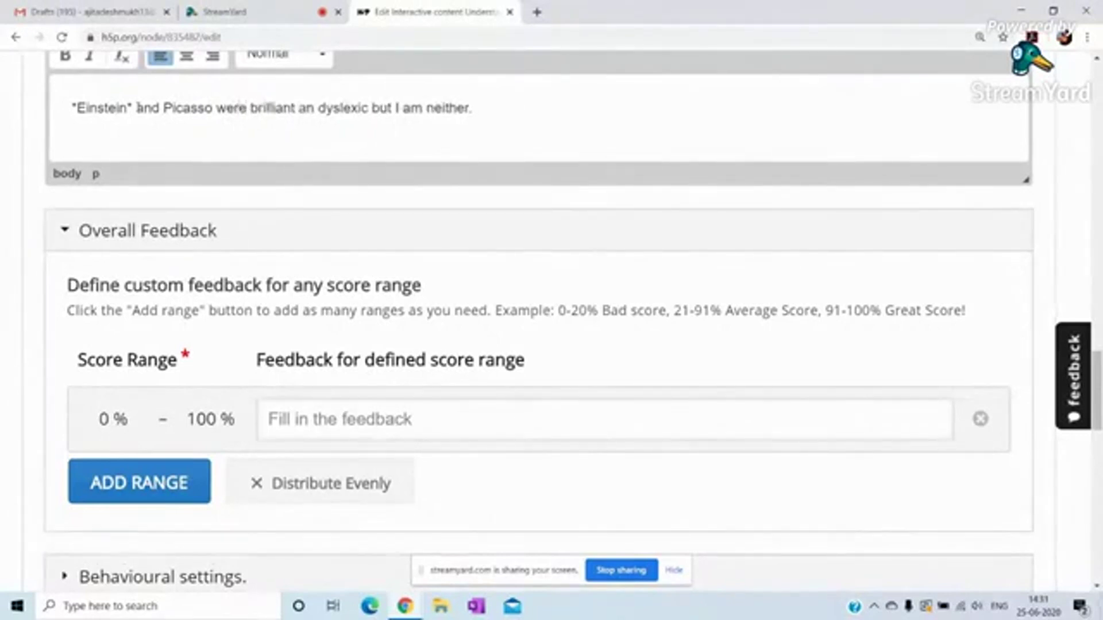
Enclose "Picasso" in asterisks to mark it as a correct word in the exercise text
left_click(163, 108)
type("\"")
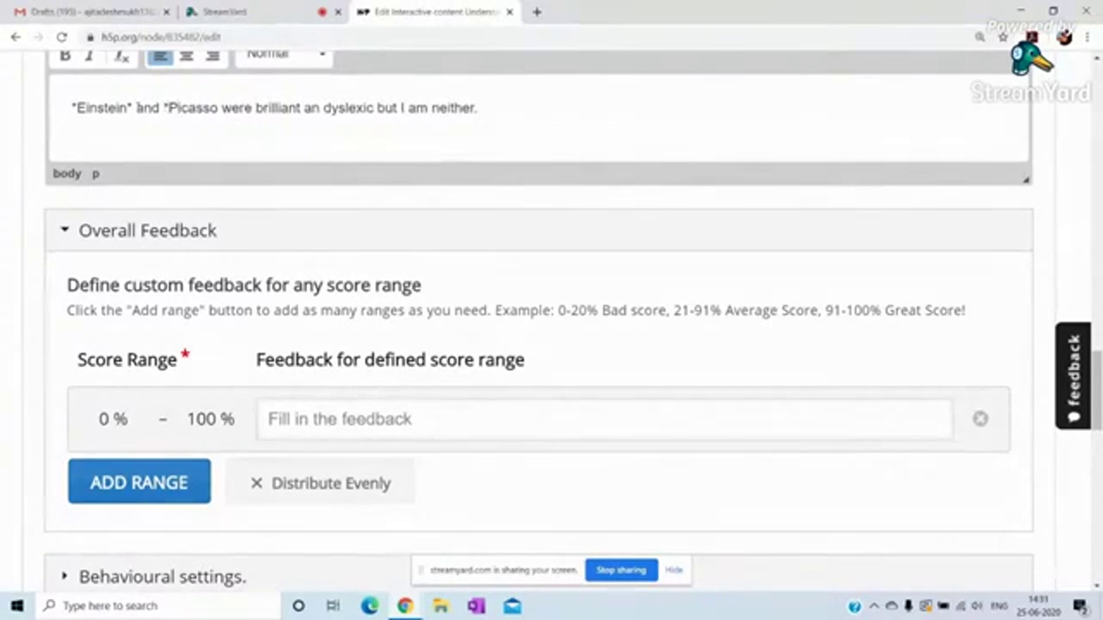
key("Right")
key("Right")
key("Right")
key("Right")
key("Right")
key("Right")
key("Right")
type("\"")
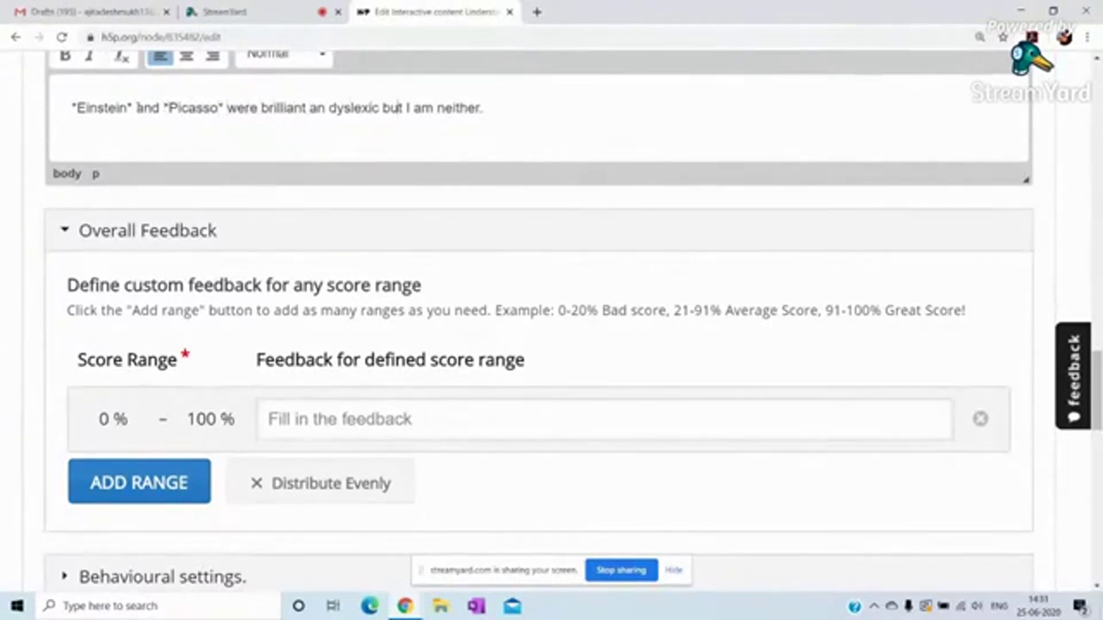
Mark the word "I" as correct in the exercise text by enclosing it in asterisks
type("\"")
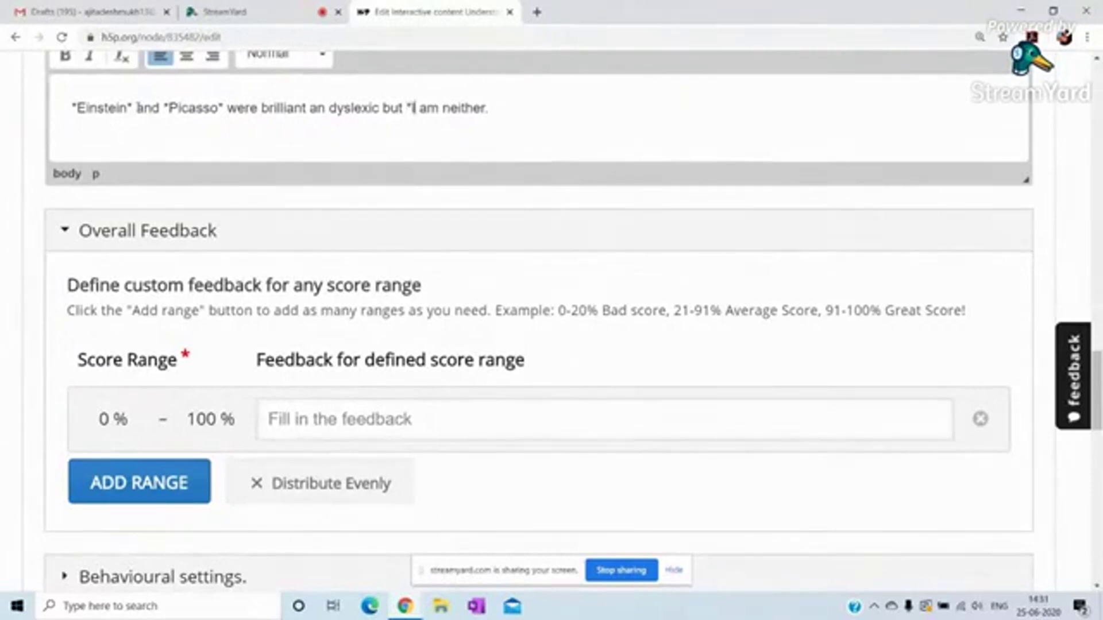
key("Right")
type("\"")
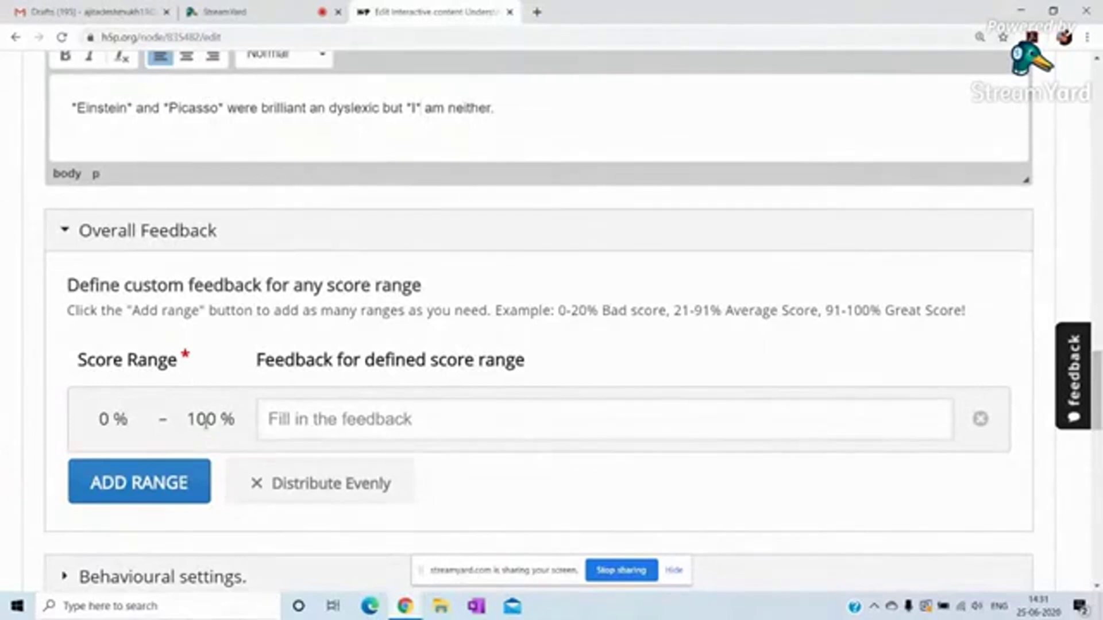
Add an overall feedback range, ending the first range at 50% with the feedback "go to the video again"
left_click(167, 485)
left_click(215, 421)
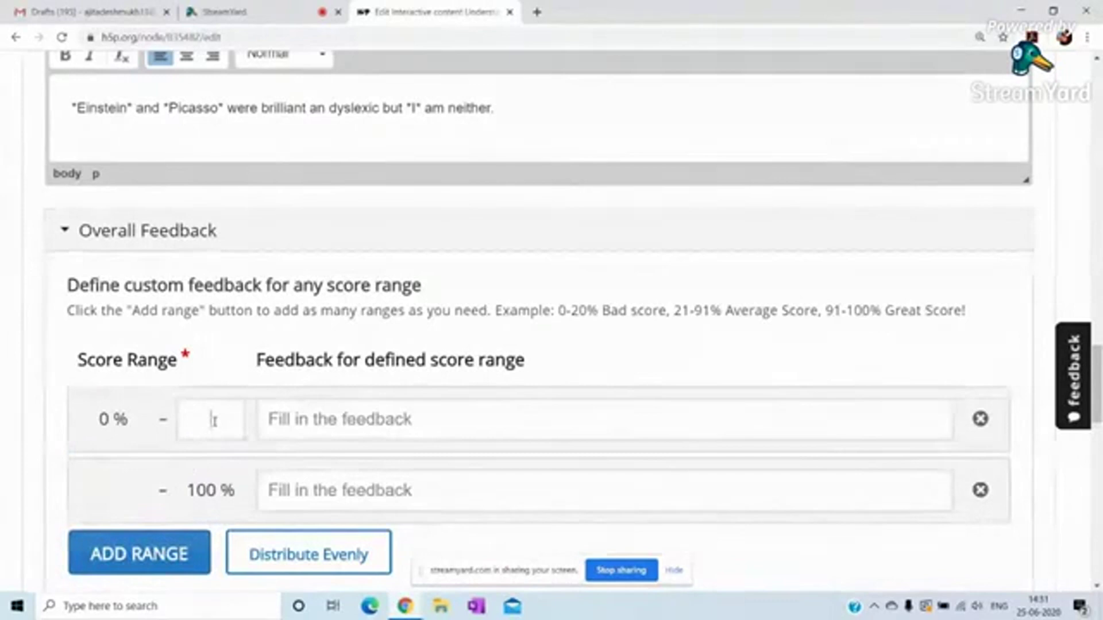
type("50")
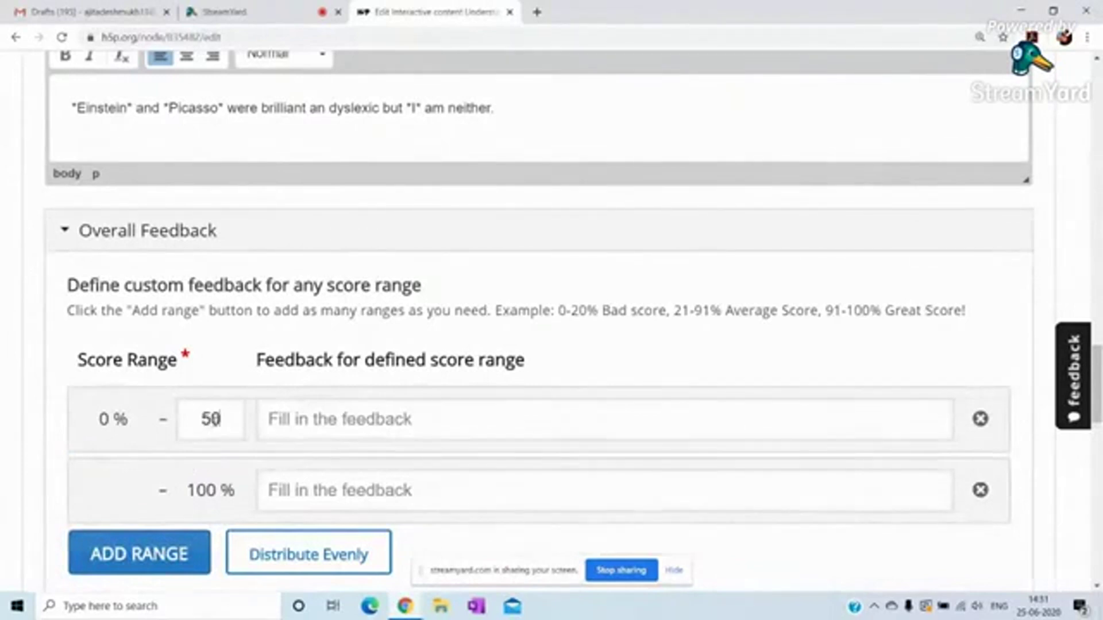
left_click(282, 422)
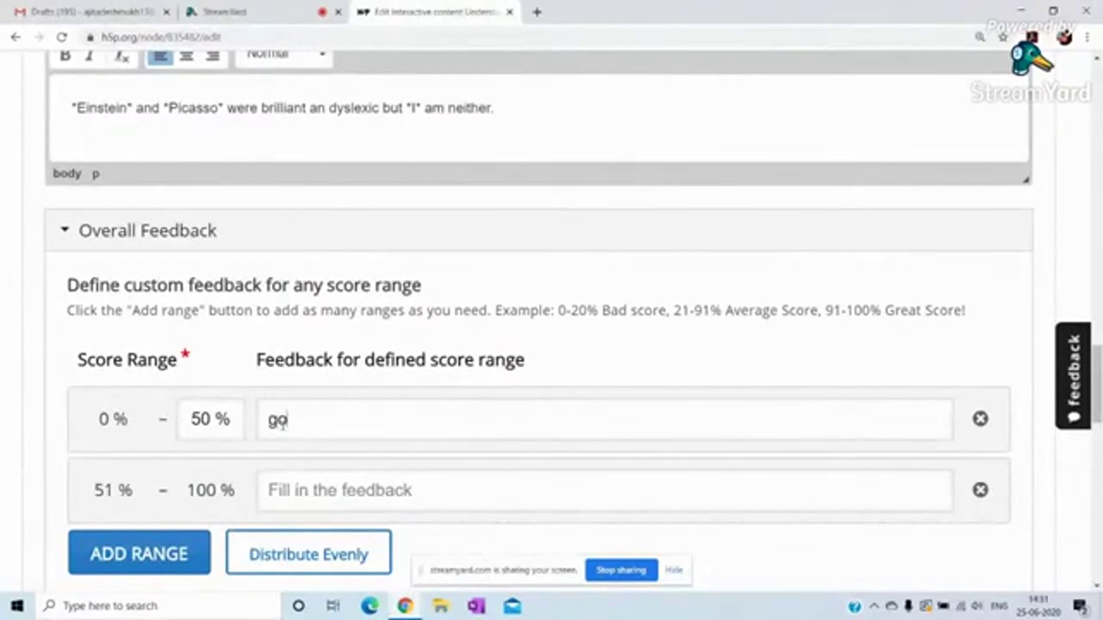
type("go to the vid")
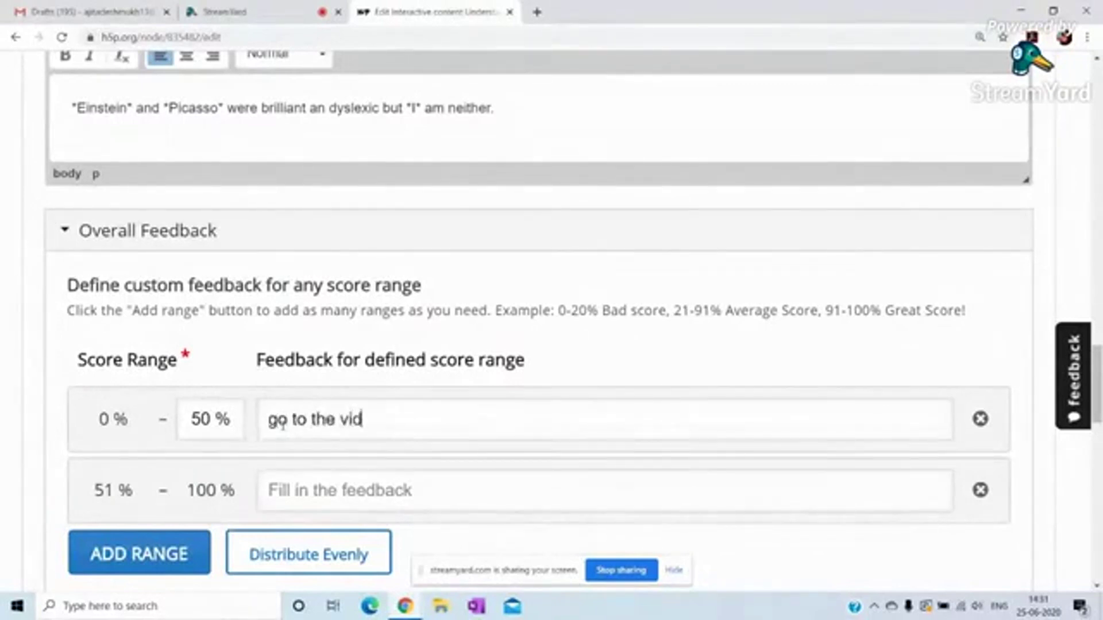
type("eo again")
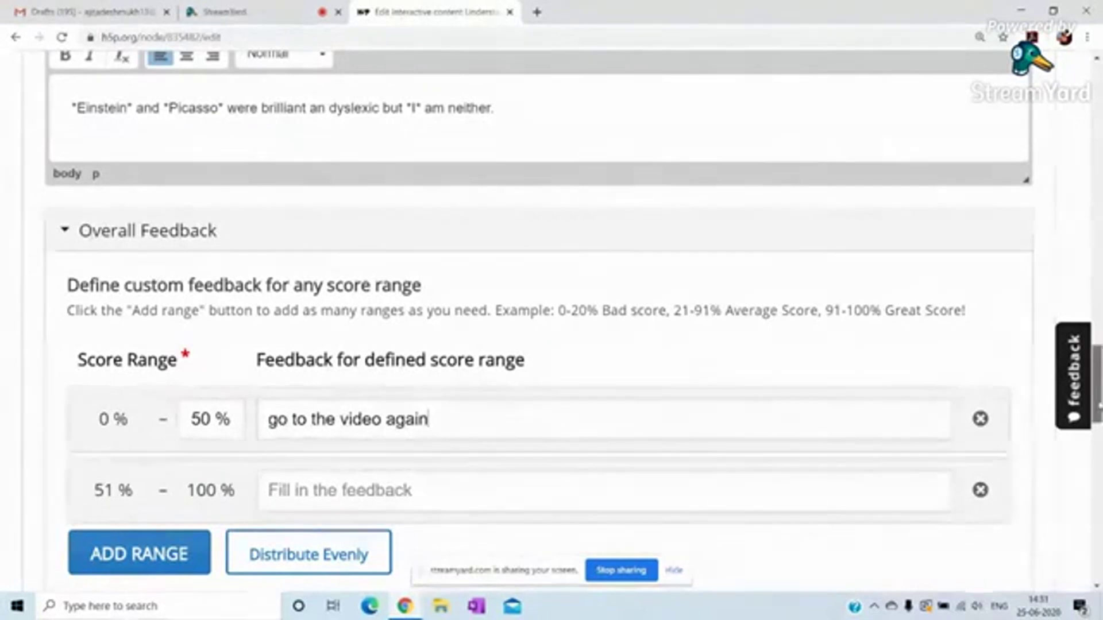
Add another range ending the second one at 75% with feedback "Can do better", and enter "Well done" for the 76–100% range
scroll(1058, 407, "down", 3)
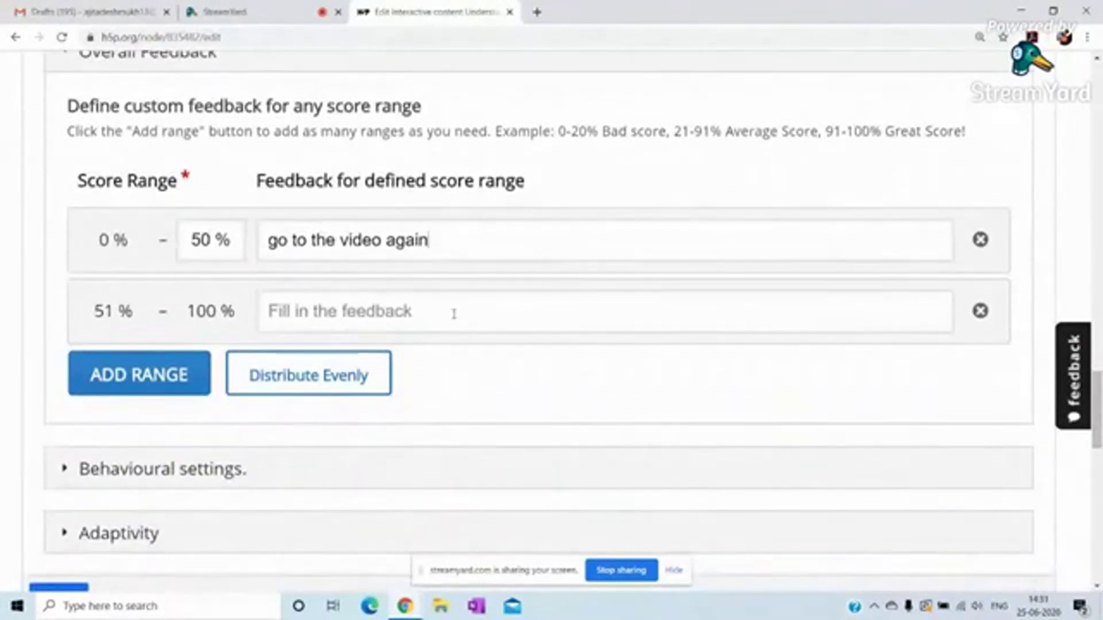
left_click(454, 313)
left_click(179, 379)
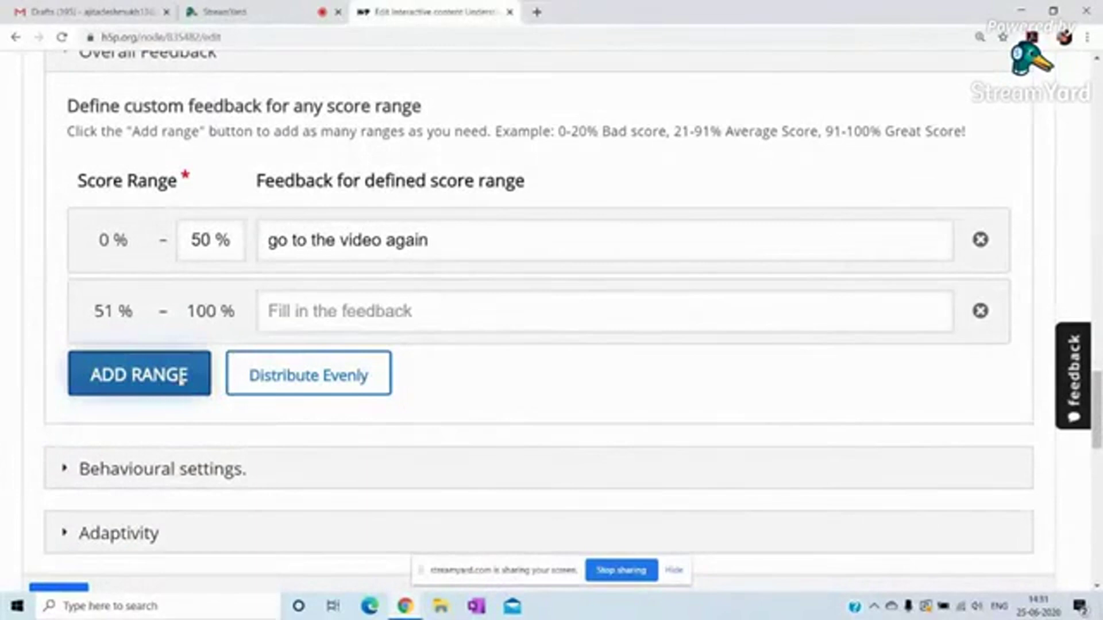
left_click(226, 312)
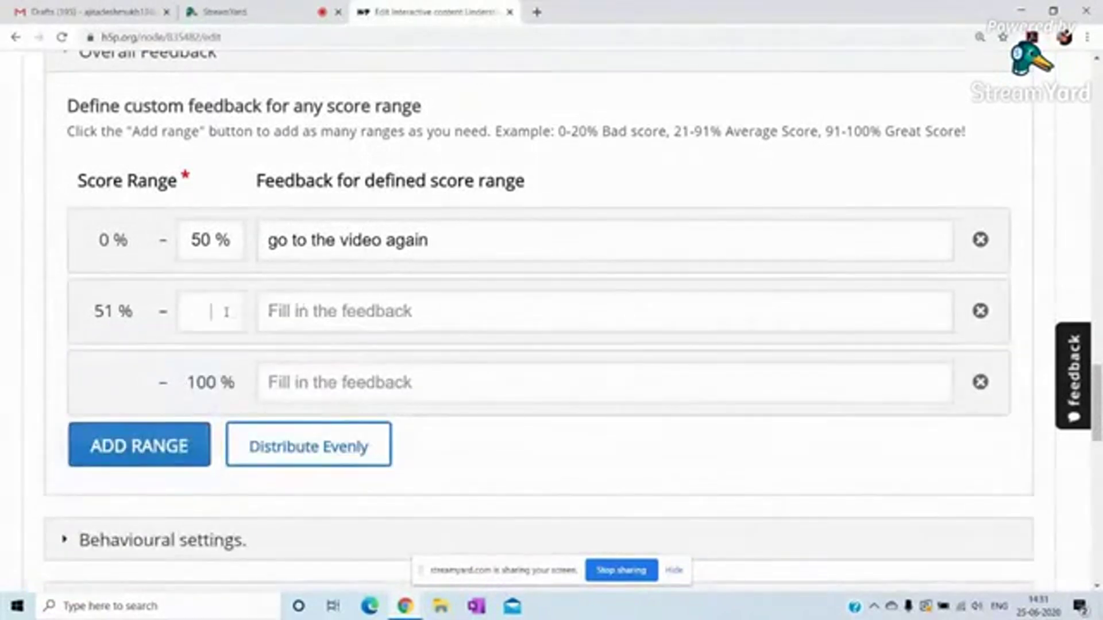
type("75")
left_click(282, 310)
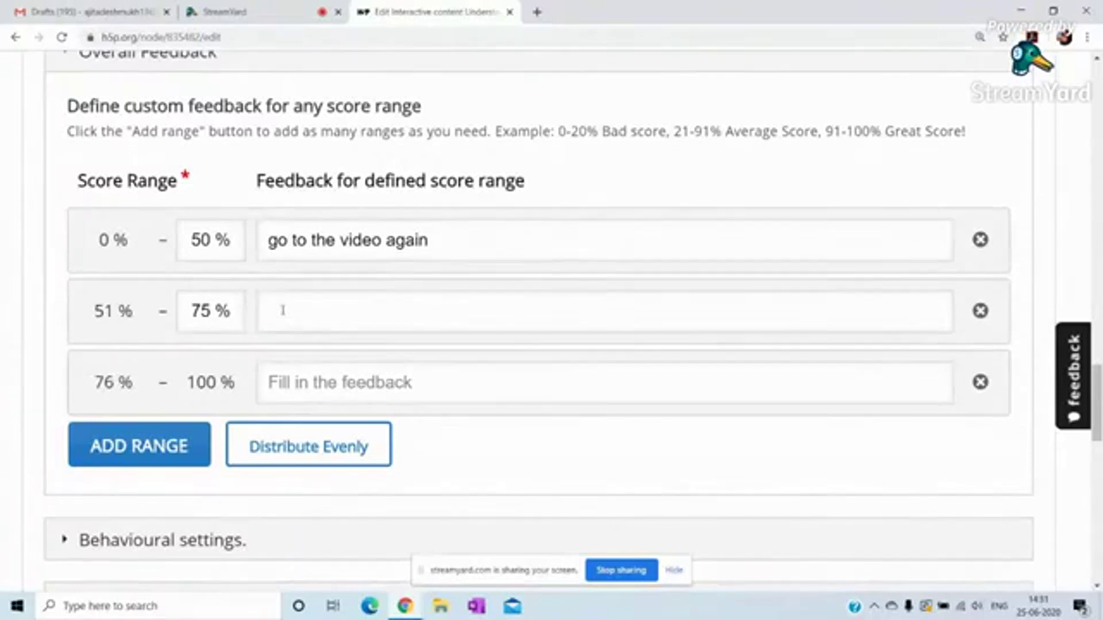
type("We")
key("BackSpace")
type("Can do better")
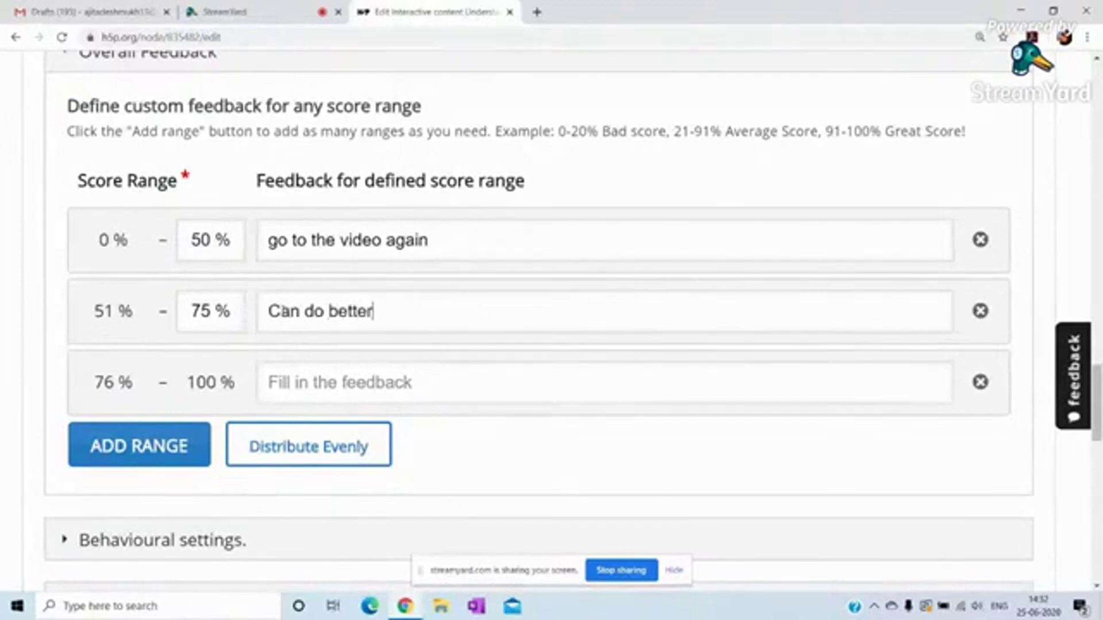
left_click(279, 382)
type("Well done")
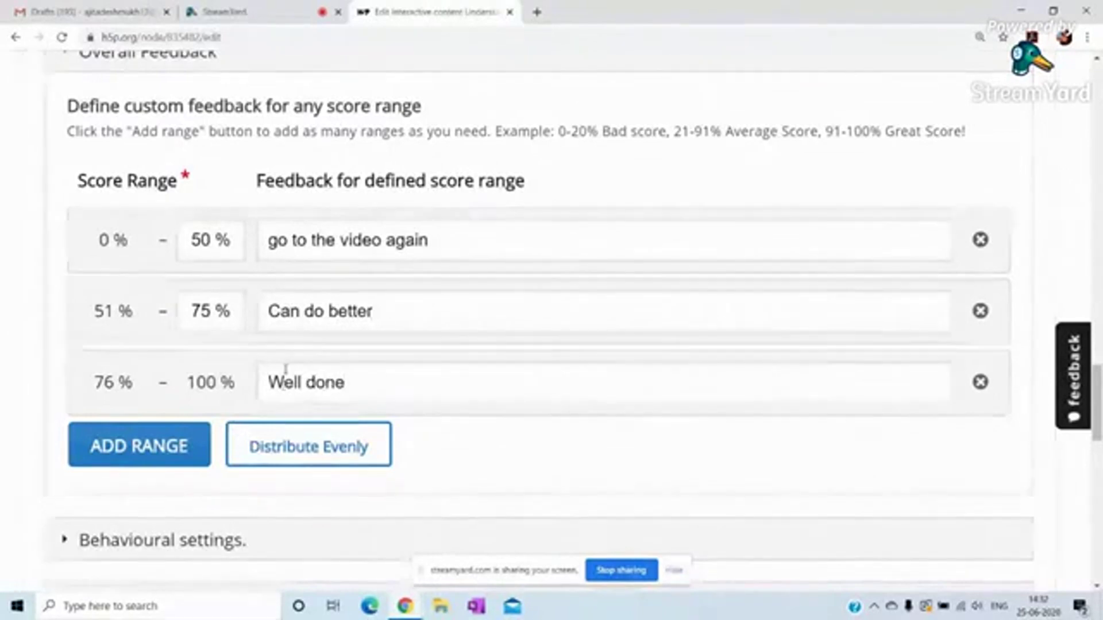
Expand the Mark the Words behavioural settings to review them and finish editing the interaction
scroll(1096, 402, "down", 4)
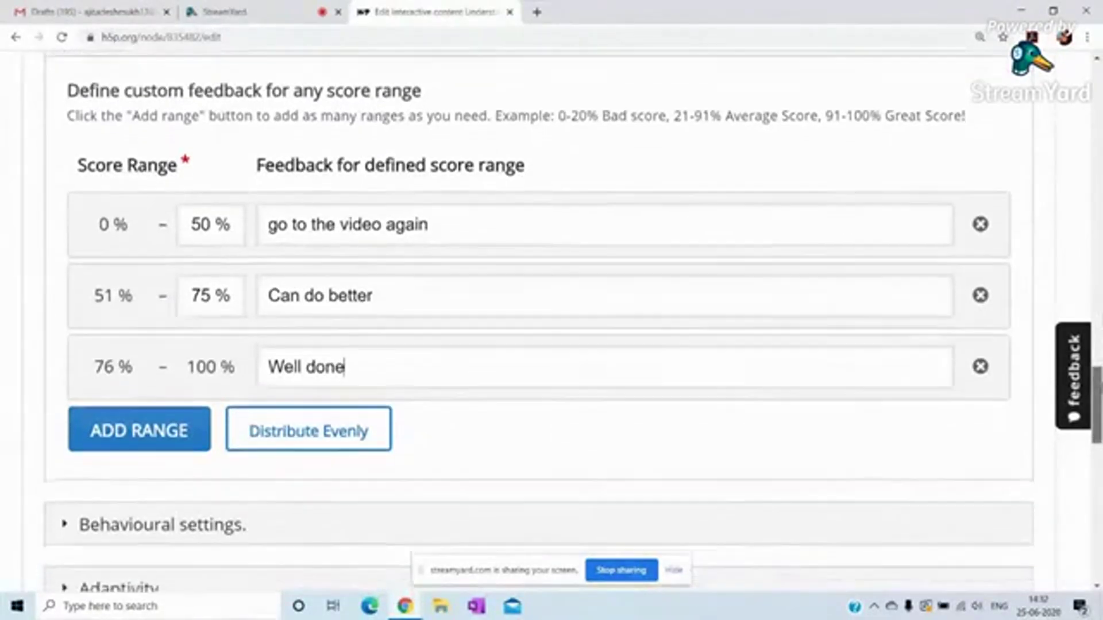
scroll(432, 318, "down", 3)
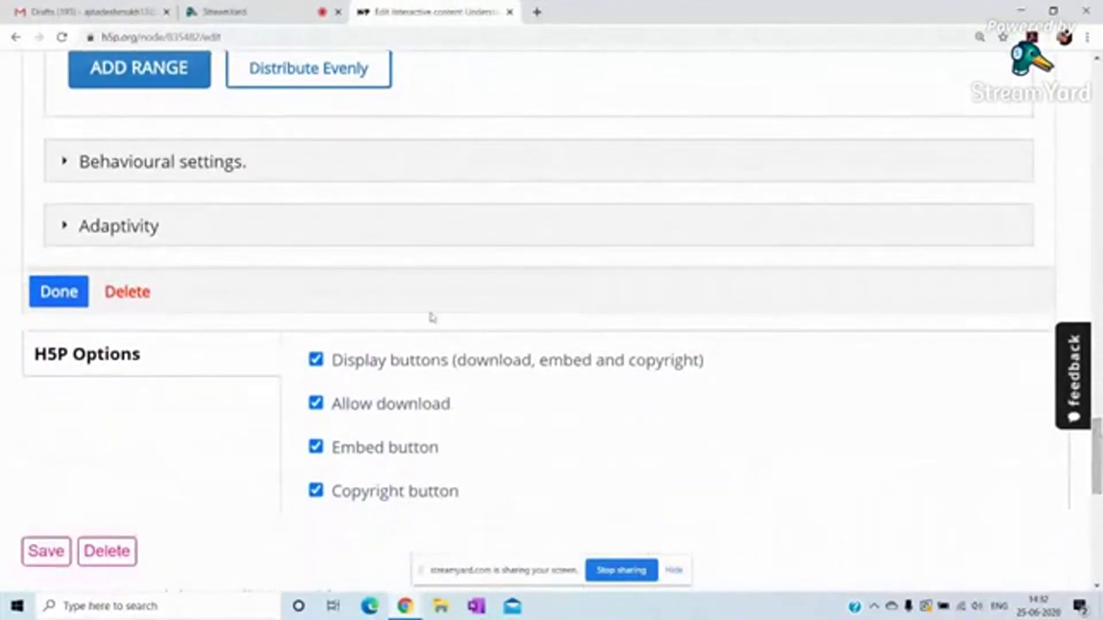
left_click(240, 170)
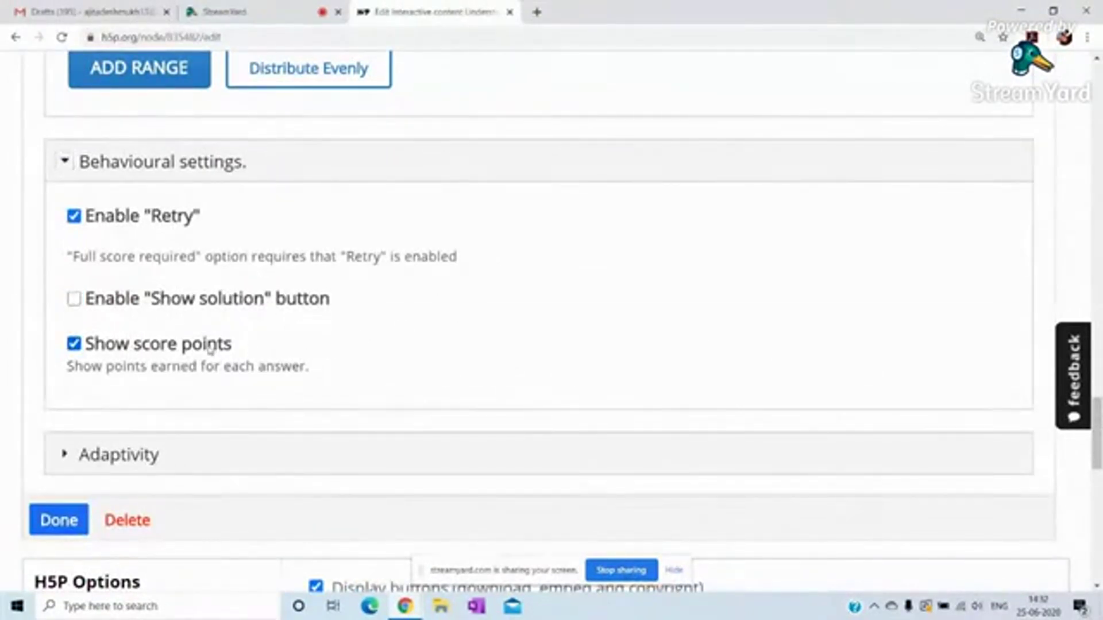
scroll(551, 324, "down", 1)
scroll(602, 458, "down", 5)
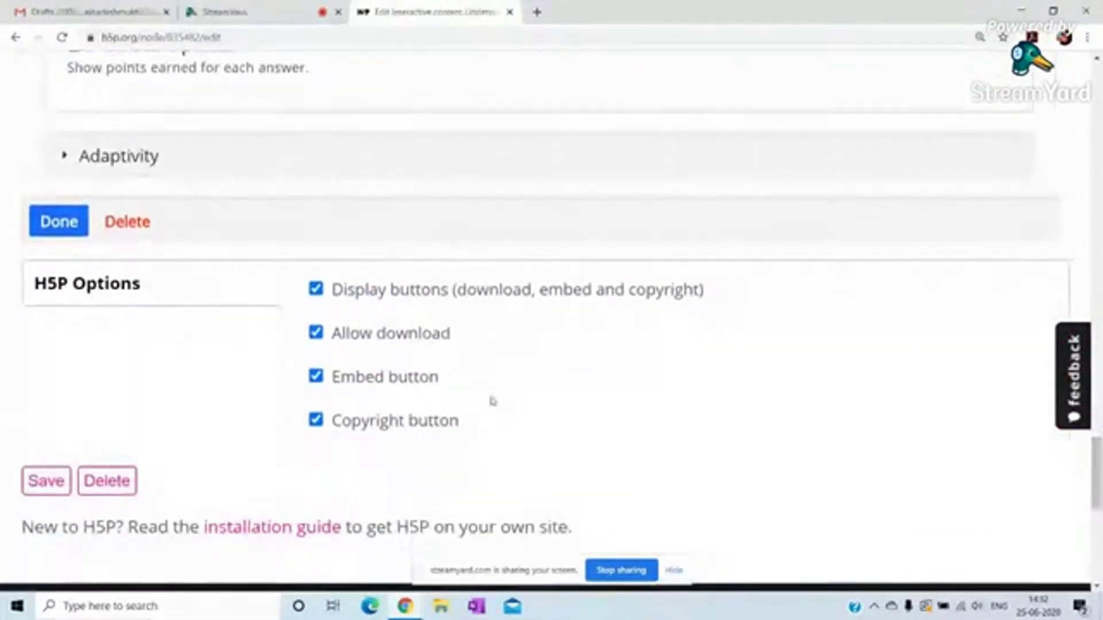
left_click(44, 218)
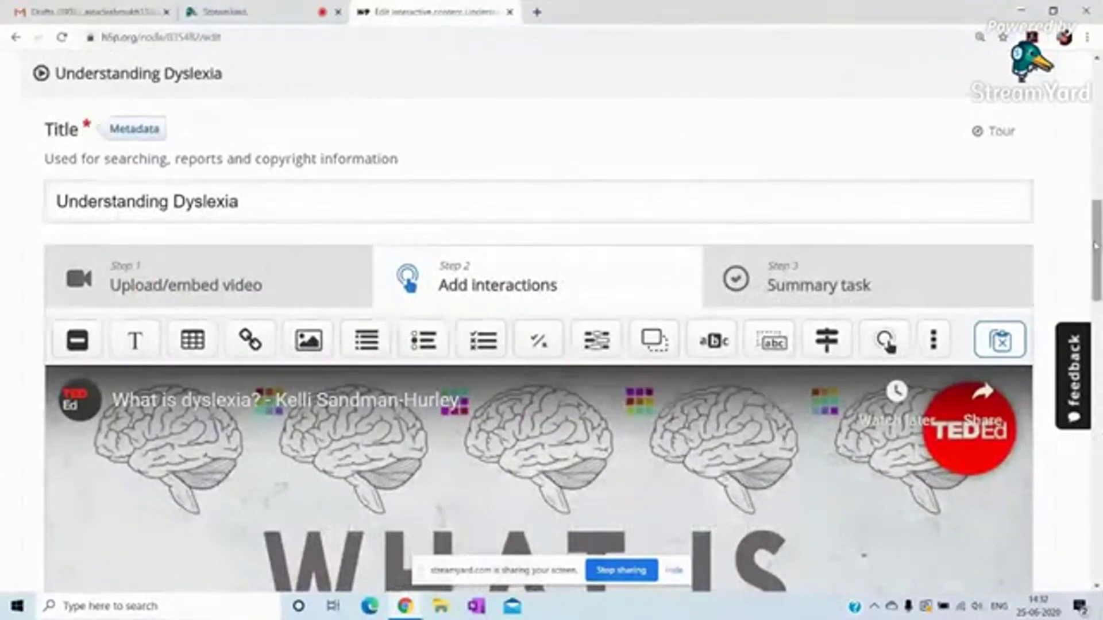
Save the edited Understanding Dyslexia content with its existing H5P options
scroll(1039, 237, "down", 6)
scroll(539, 320, "down", 6)
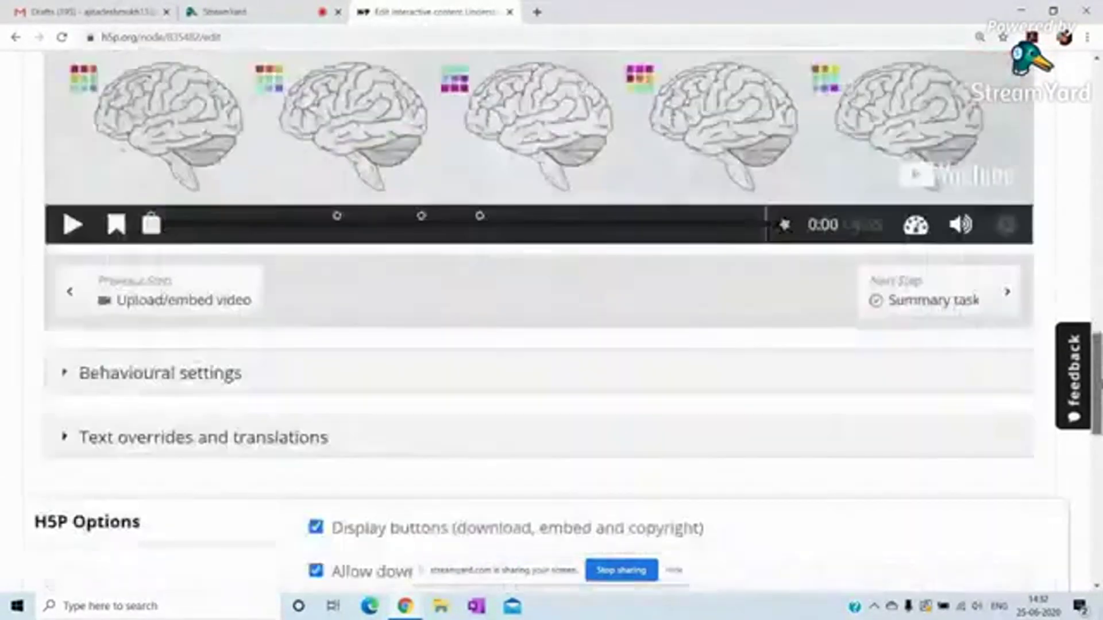
scroll(539, 320, "up", 1)
scroll(503, 278, "down", 6)
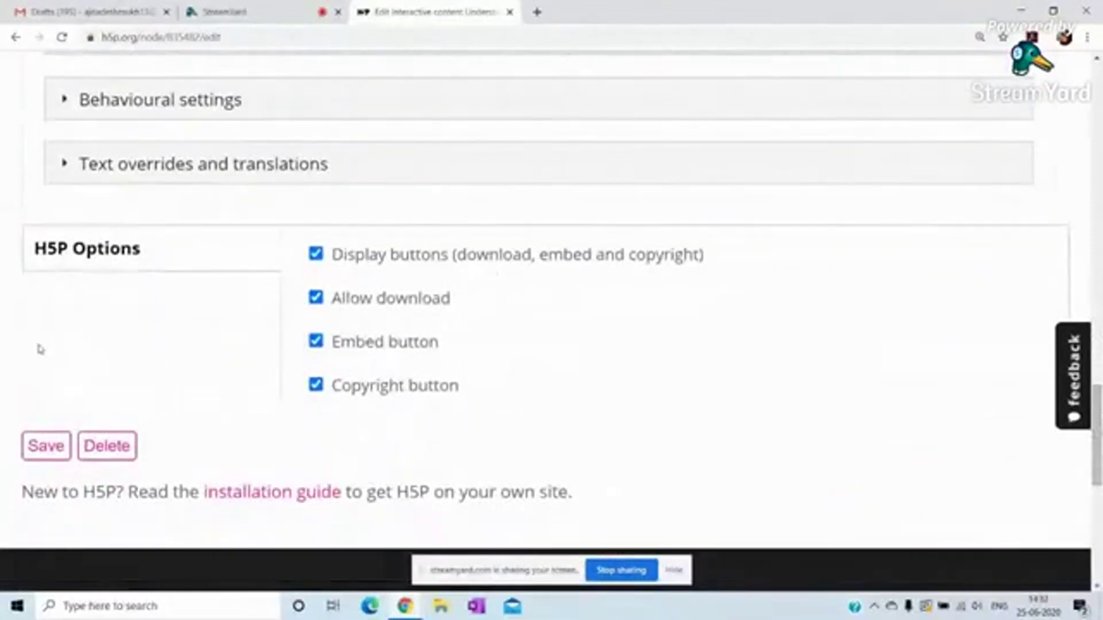
left_click(52, 448)
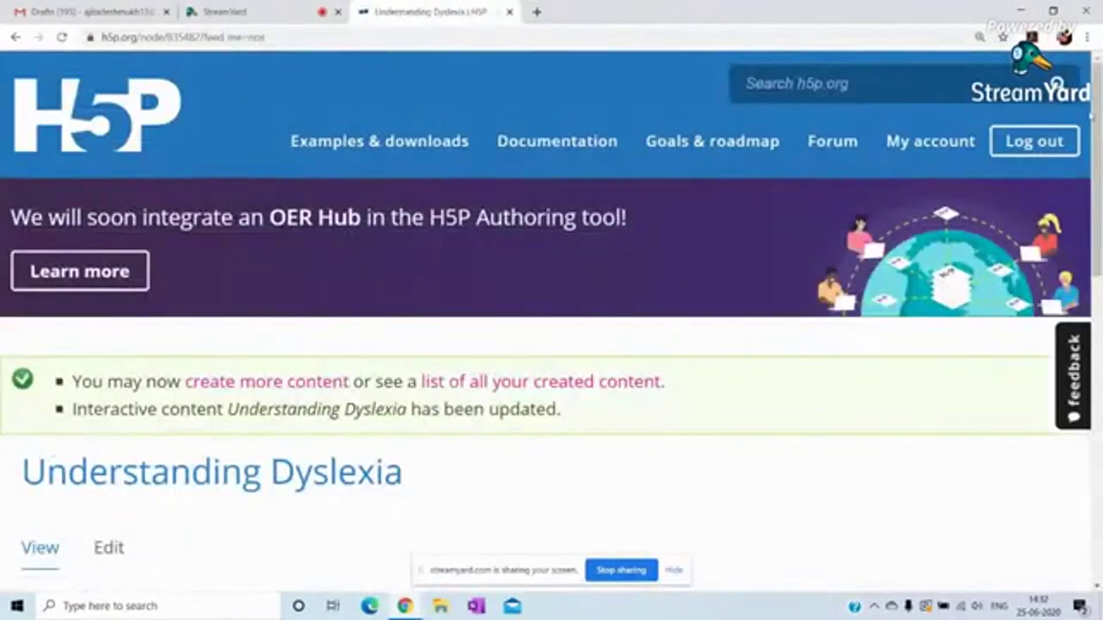
Examine the saved Understanding Dyslexia page, including the video player and the interaction markers on its timeline
scroll(552, 321, "down", 8)
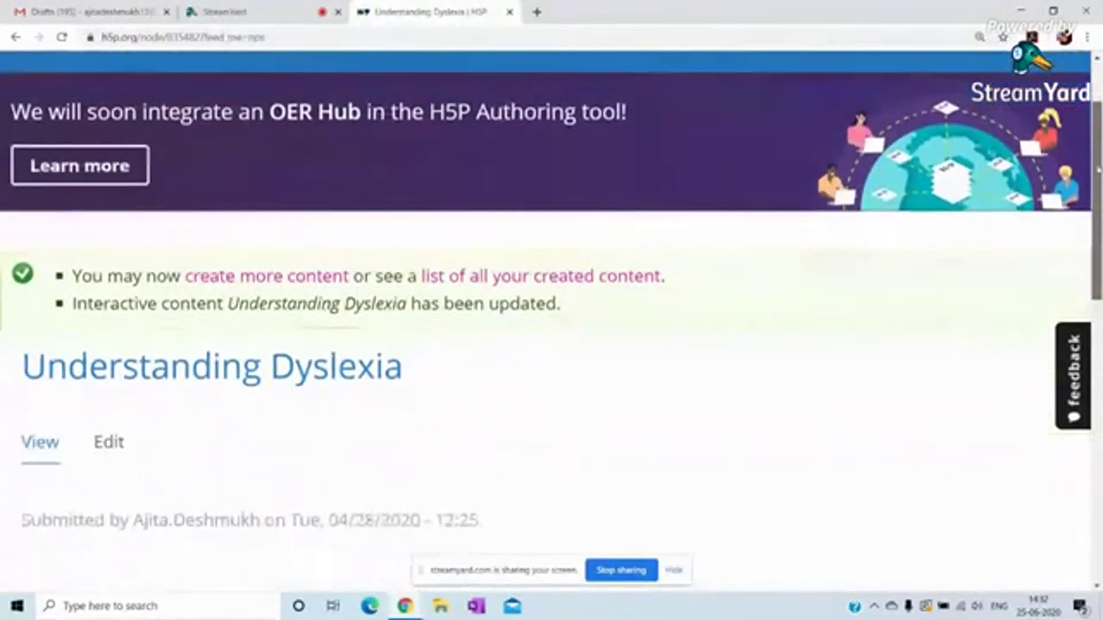
scroll(552, 321, "down", 6)
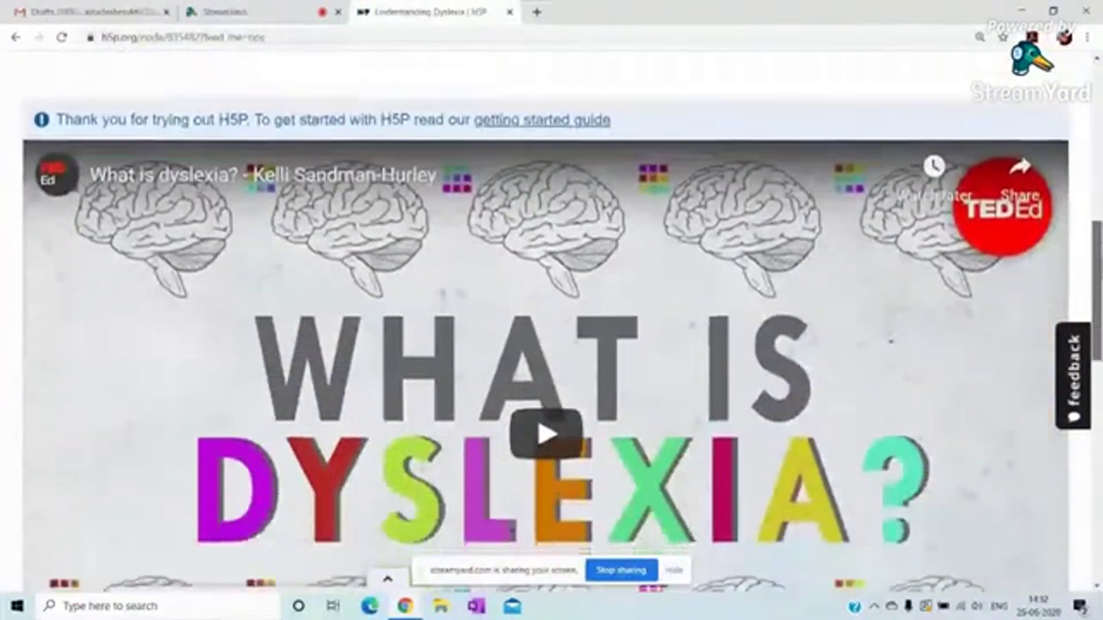
scroll(552, 322, "up", 1)
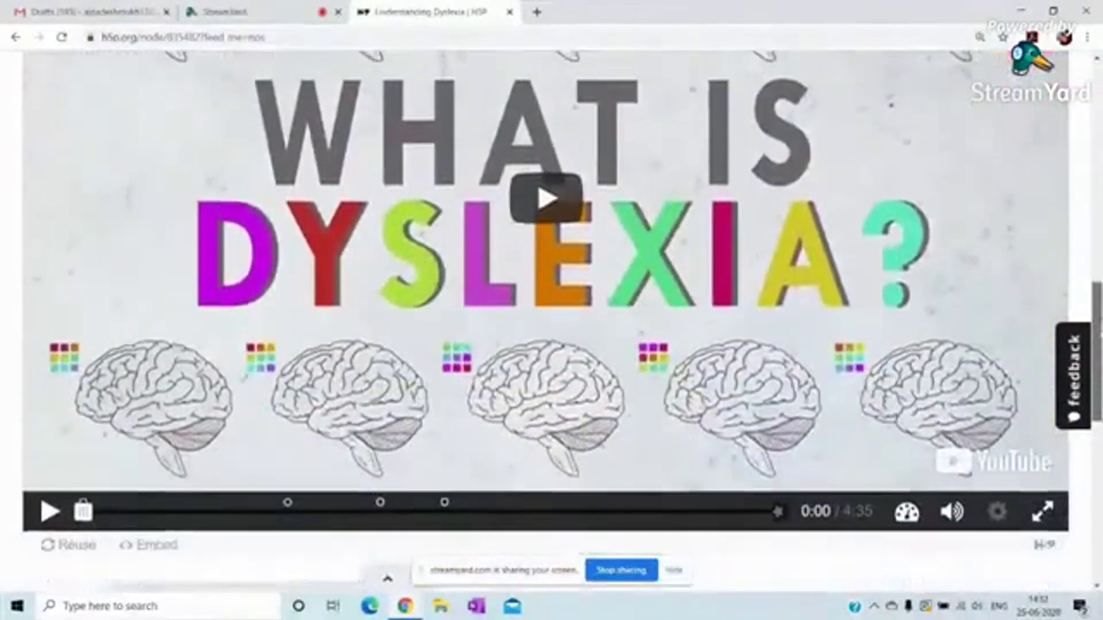
scroll(552, 321, "down", 1)
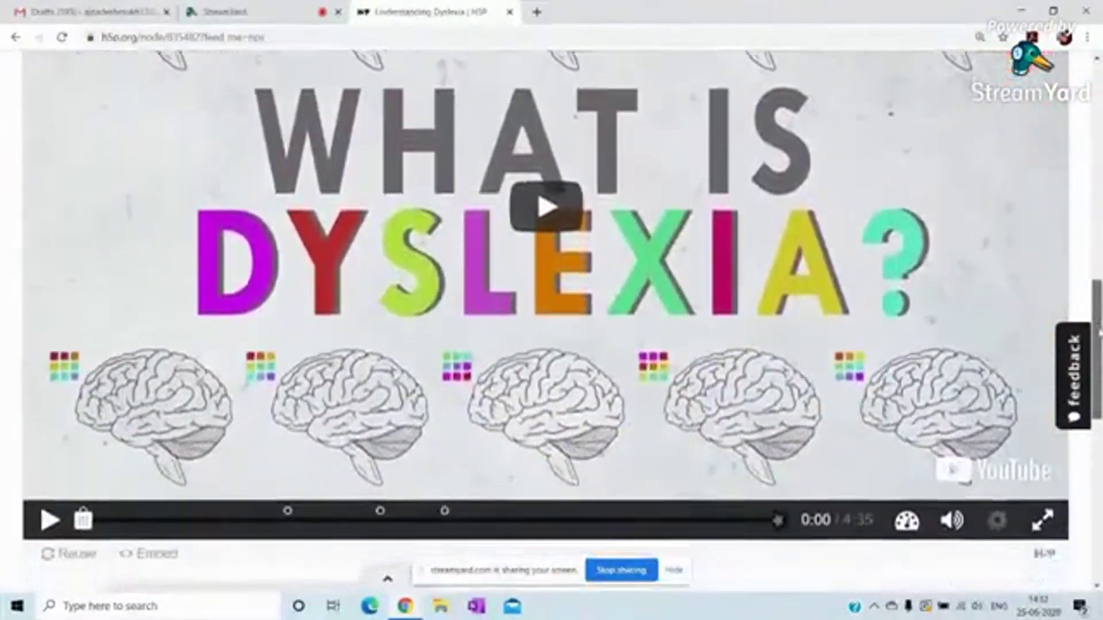
scroll(552, 322, "up", 4)
scroll(551, 322, "up", 1)
scroll(551, 321, "down", 2)
scroll(524, 484, "down", 4)
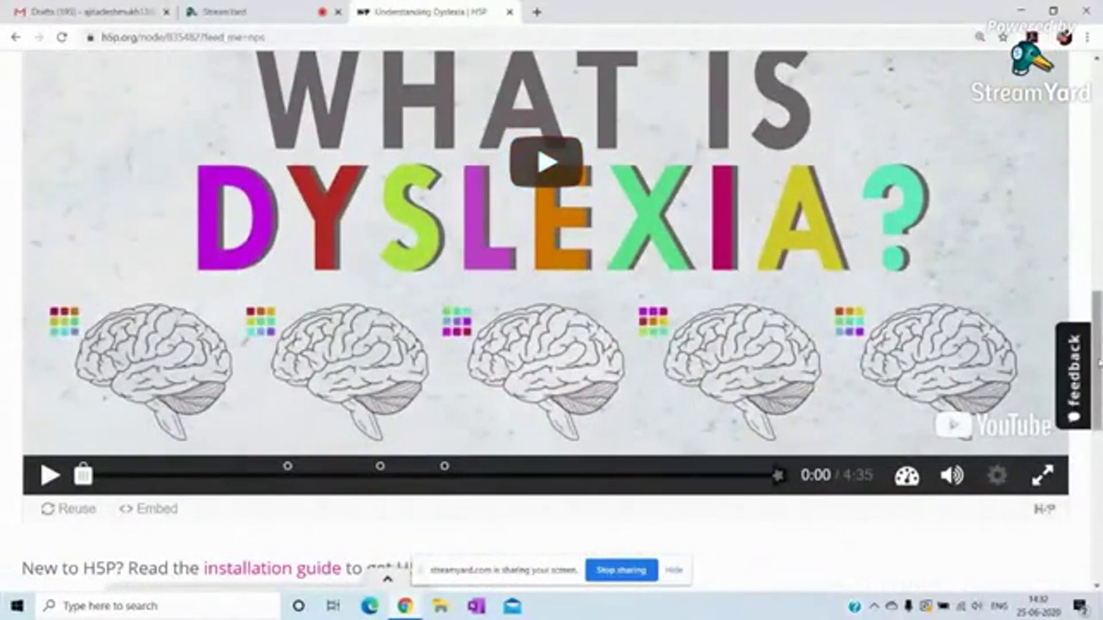
scroll(1098, 362, "up", 8)
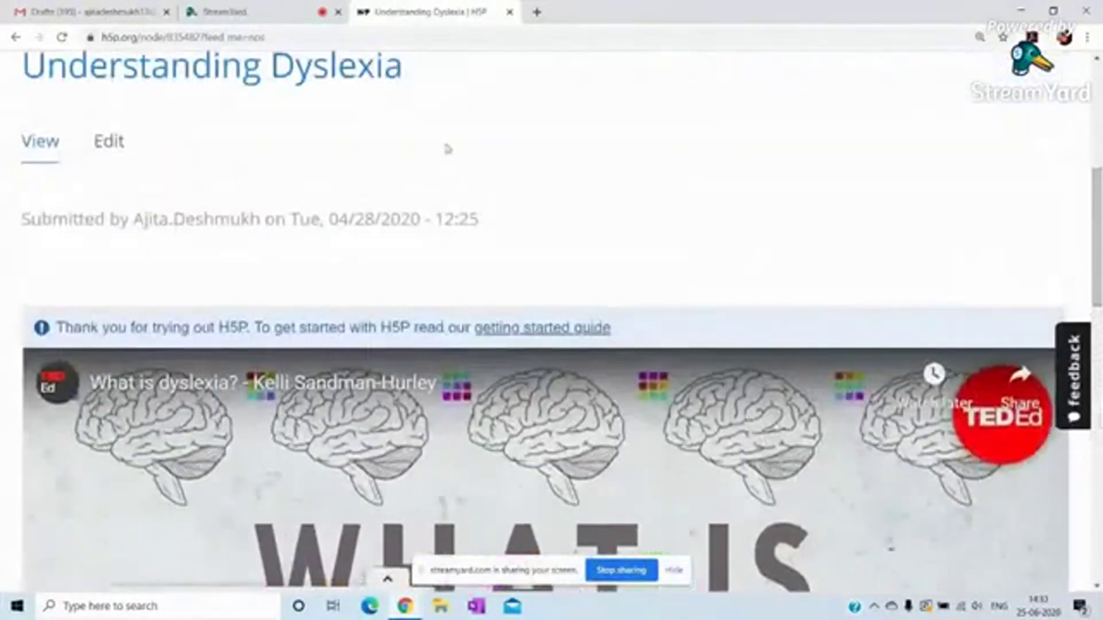
Reopen Understanding Dyslexia for editing and bring up the video timeline in its Add interactions stage
left_click(104, 150)
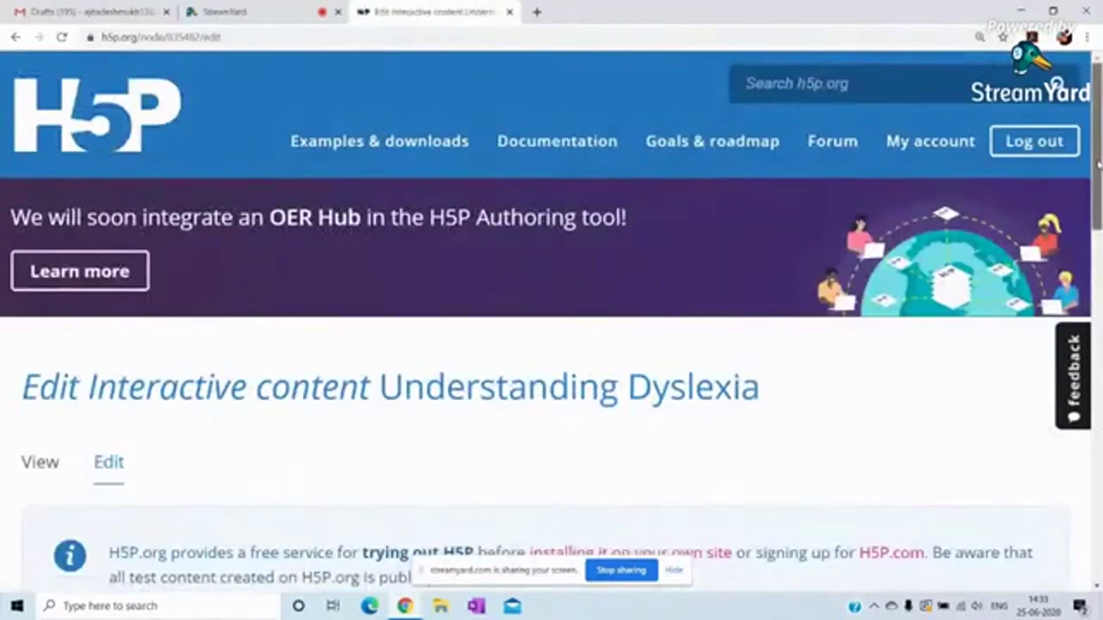
scroll(1098, 163, "down", 10)
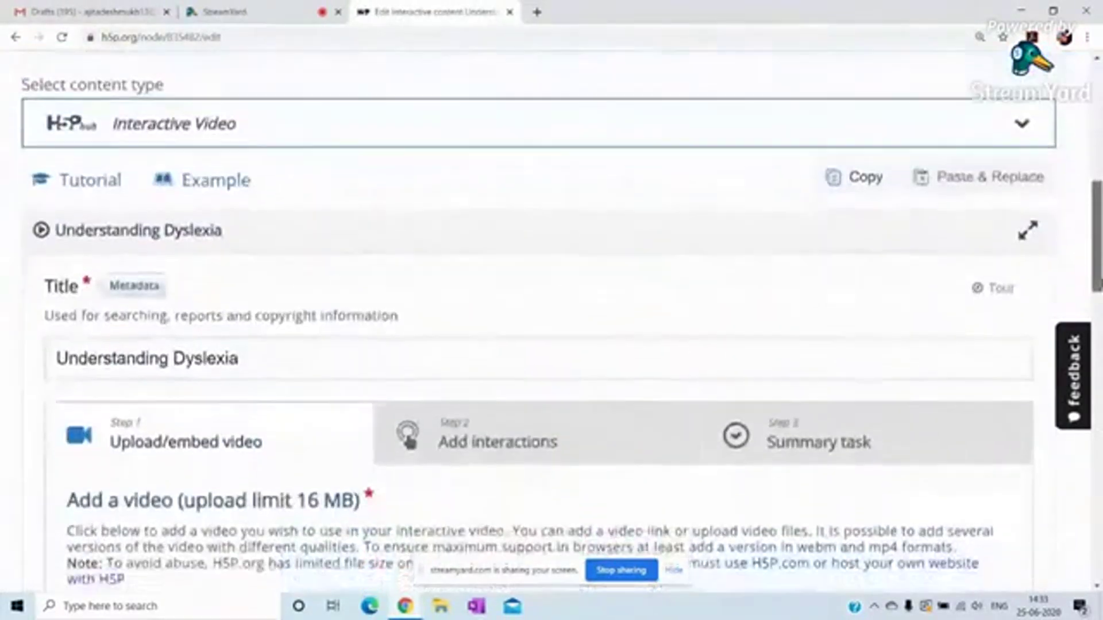
scroll(521, 280, "down", 3)
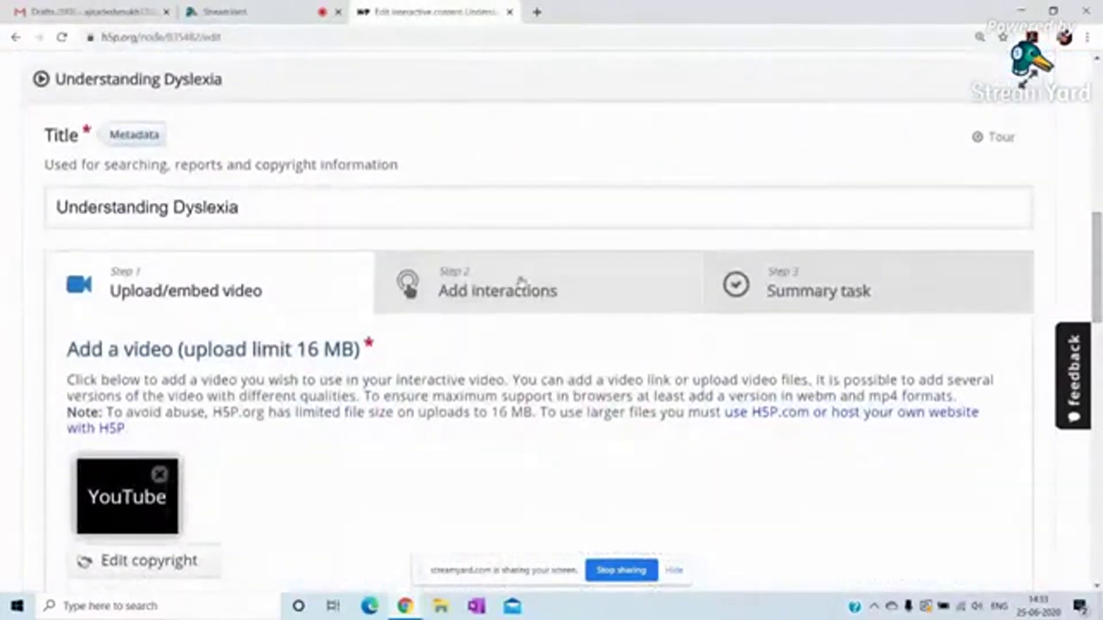
left_click(521, 280)
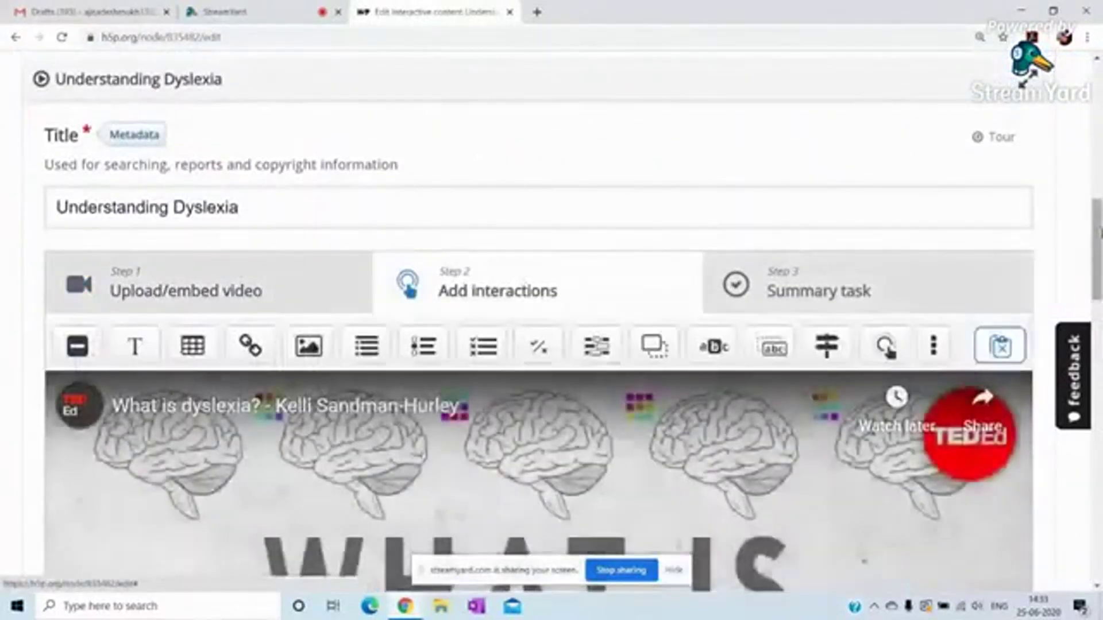
scroll(521, 279, "down", 3)
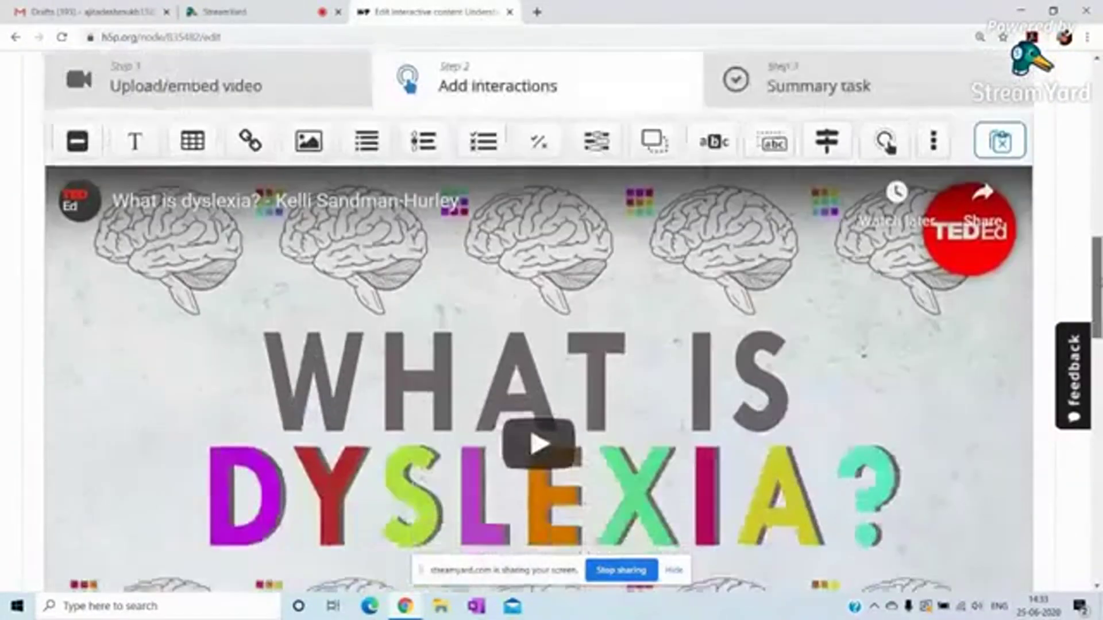
scroll(521, 280, "down", 5)
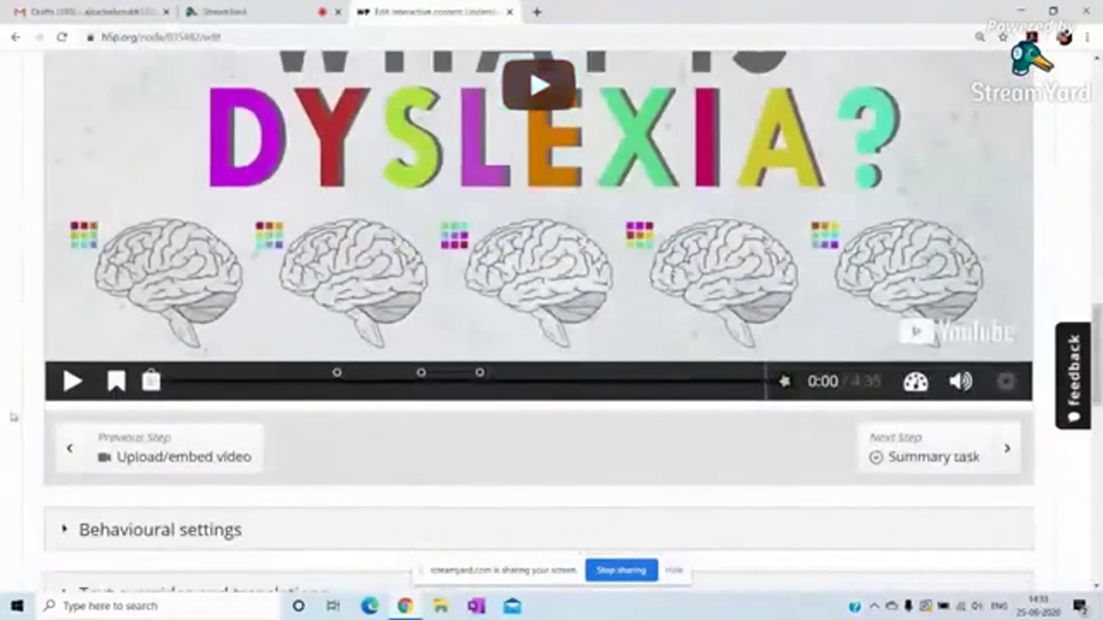
Seek the video to about 2:28, play it on from there, and pause it at 2:55 for another interaction
left_click_drag(152, 382, 484, 394)
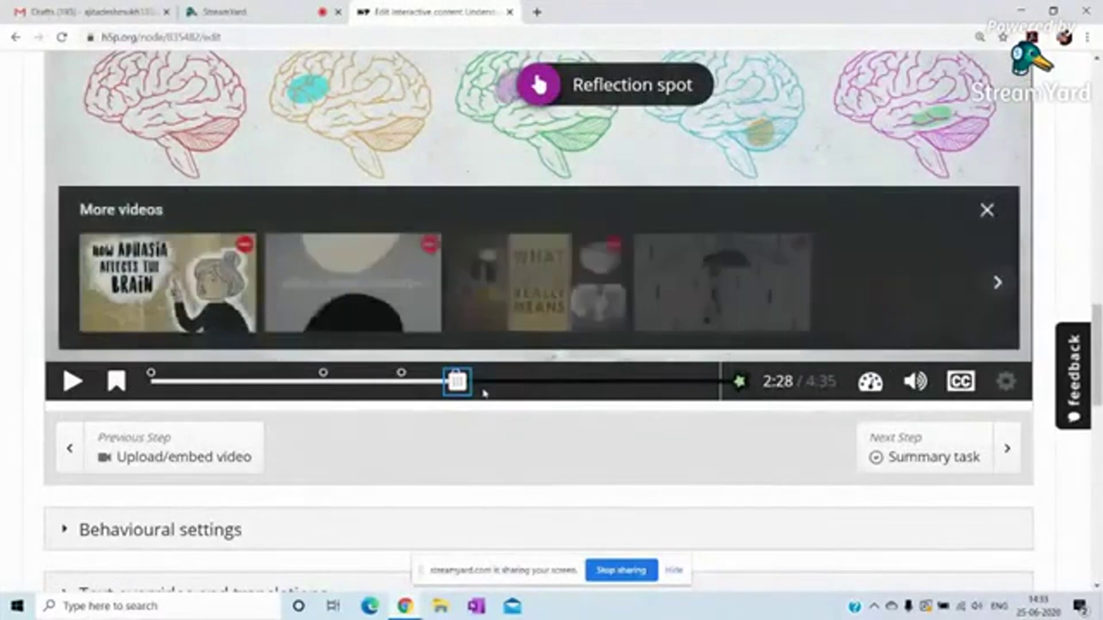
left_click(69, 383)
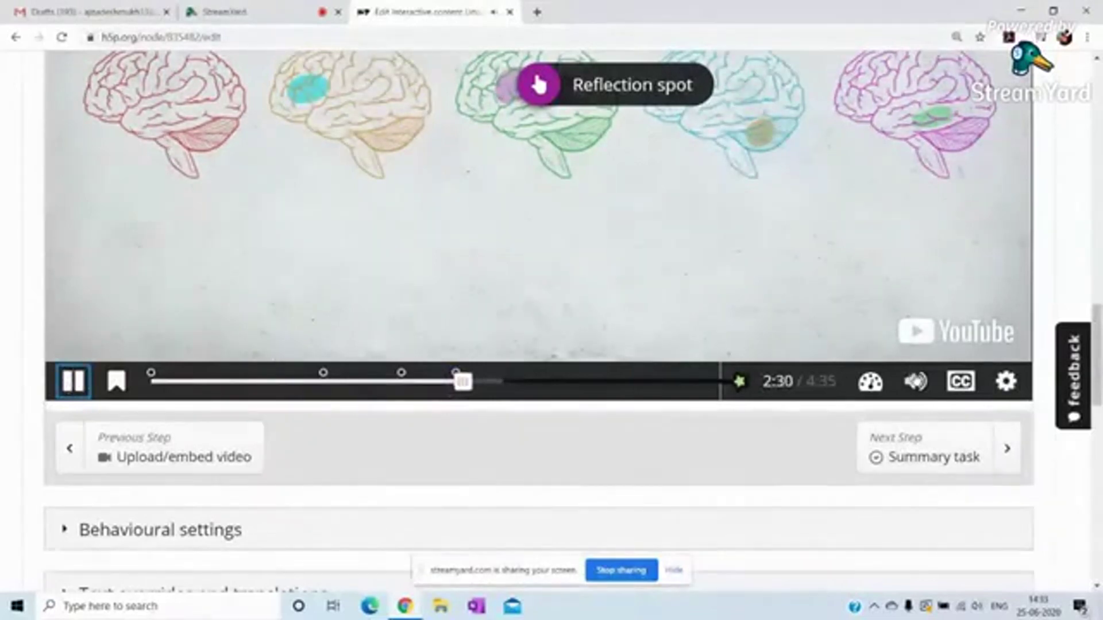
left_click(915, 382)
left_click(915, 382)
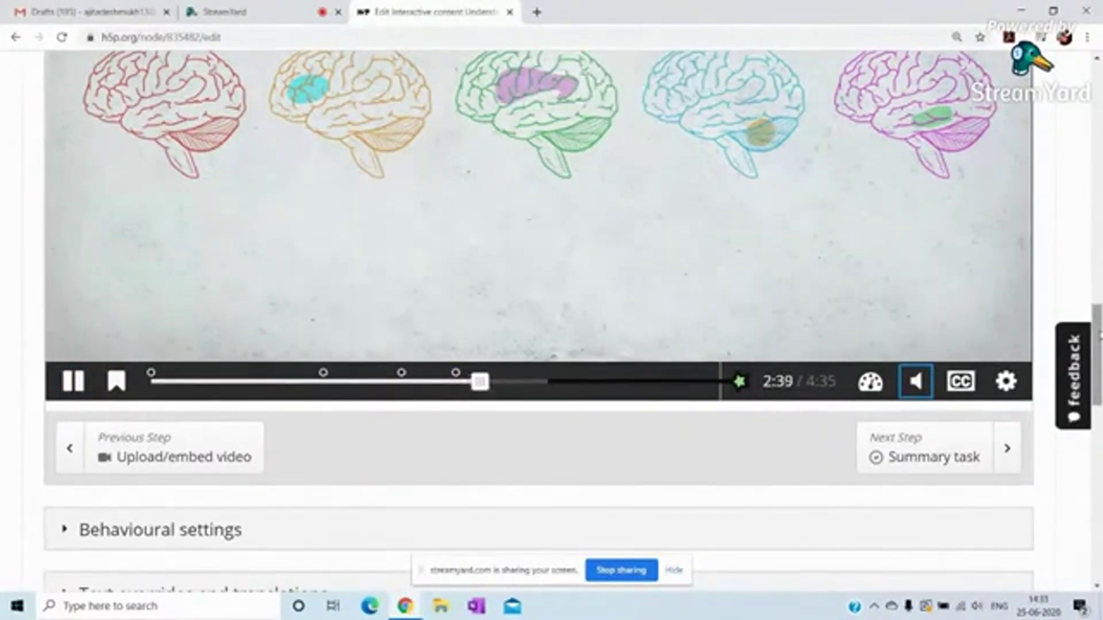
scroll(1100, 336, "up", 2)
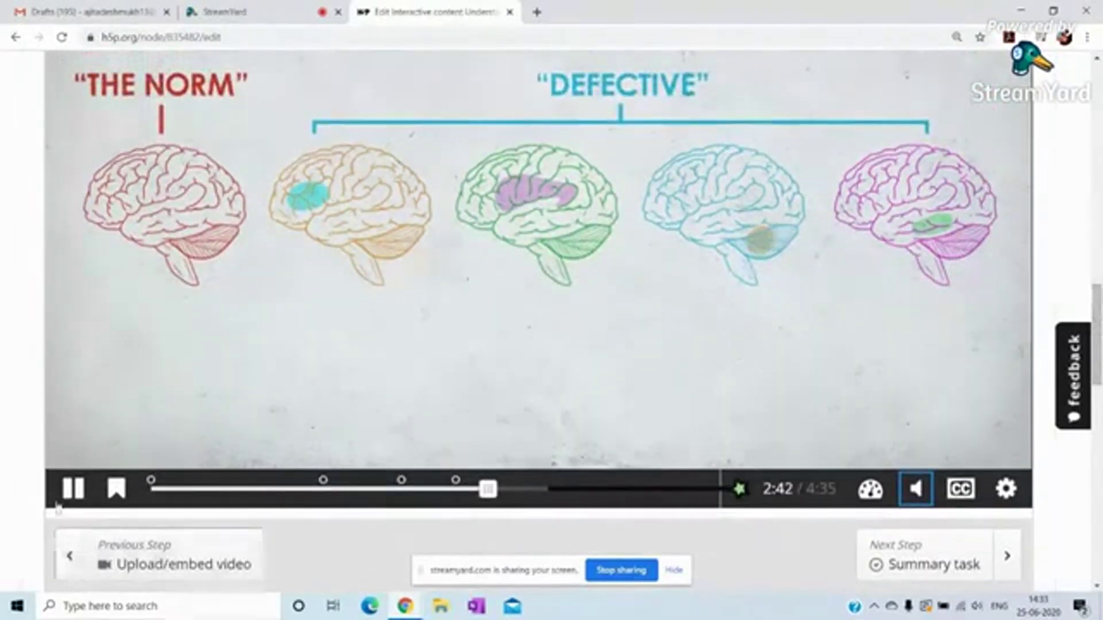
left_click(61, 489)
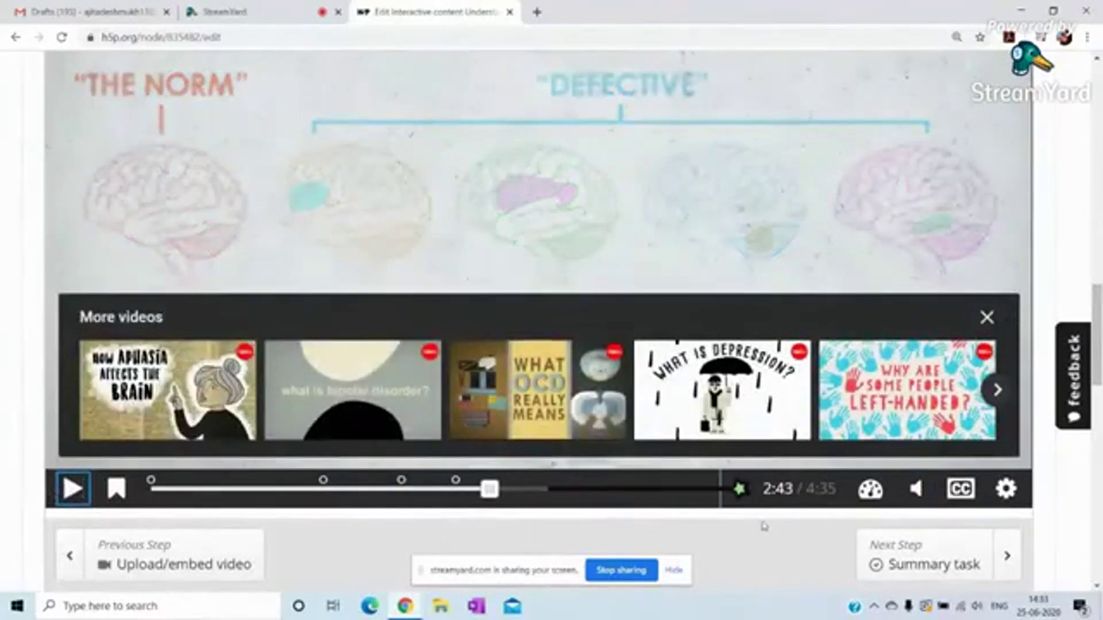
left_click(988, 318)
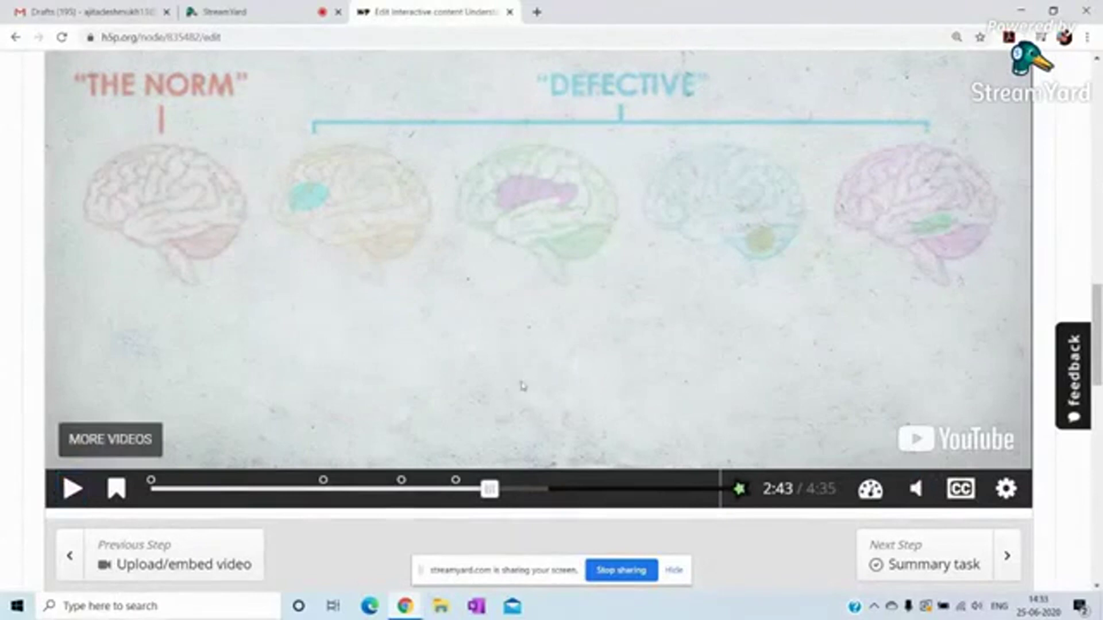
left_click(73, 489)
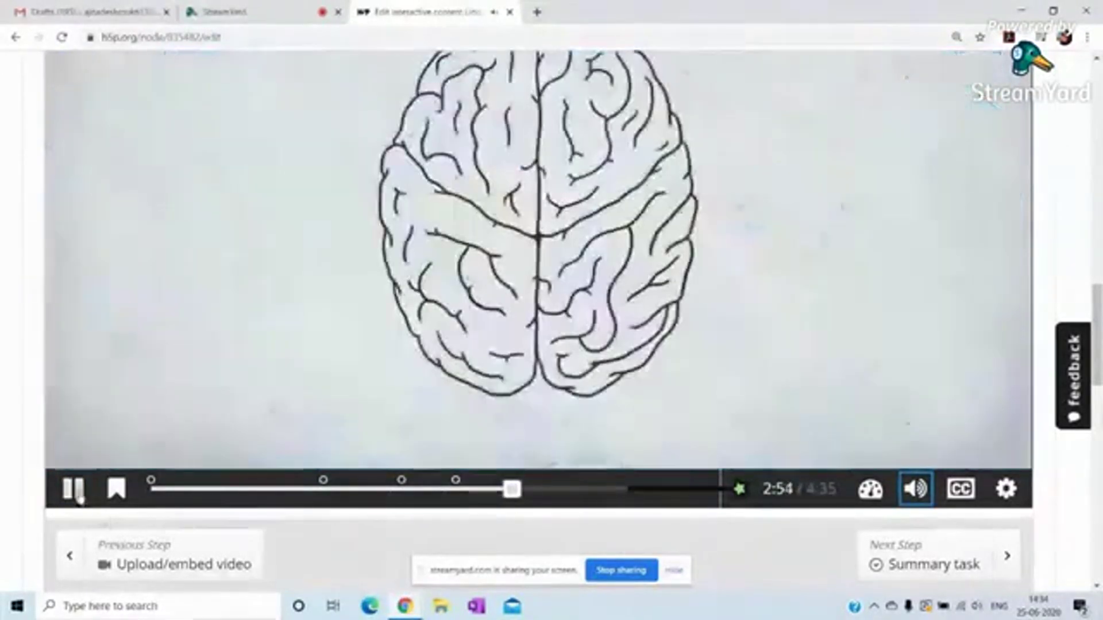
left_click(75, 492)
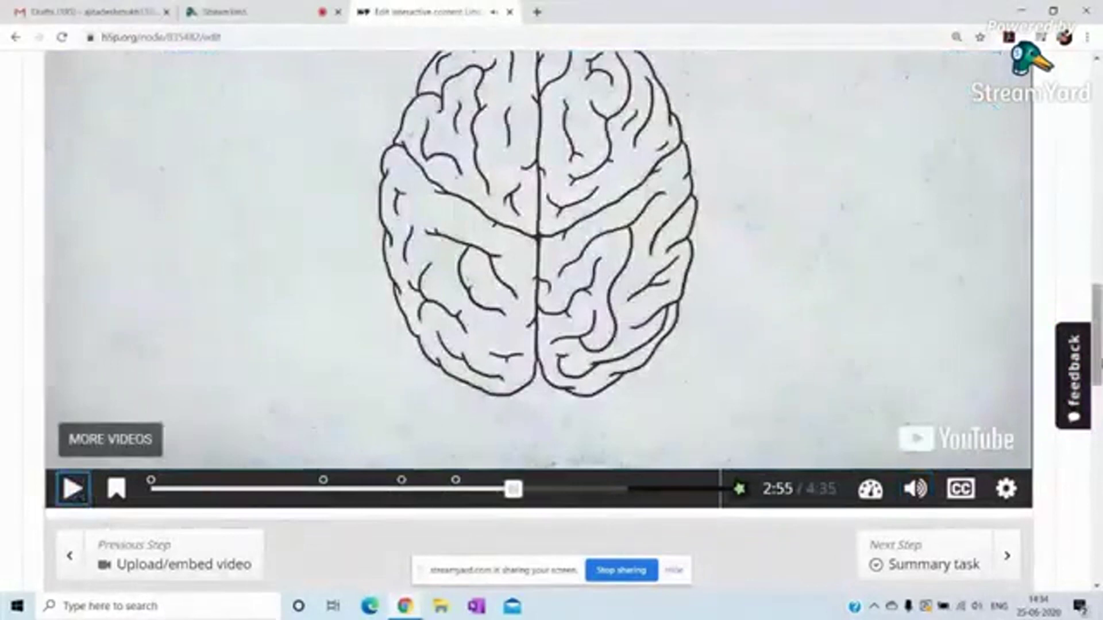
Insert a Drag and Drop interaction at 2:55 and set it to pause the video
scroll(74, 491, "up", 4)
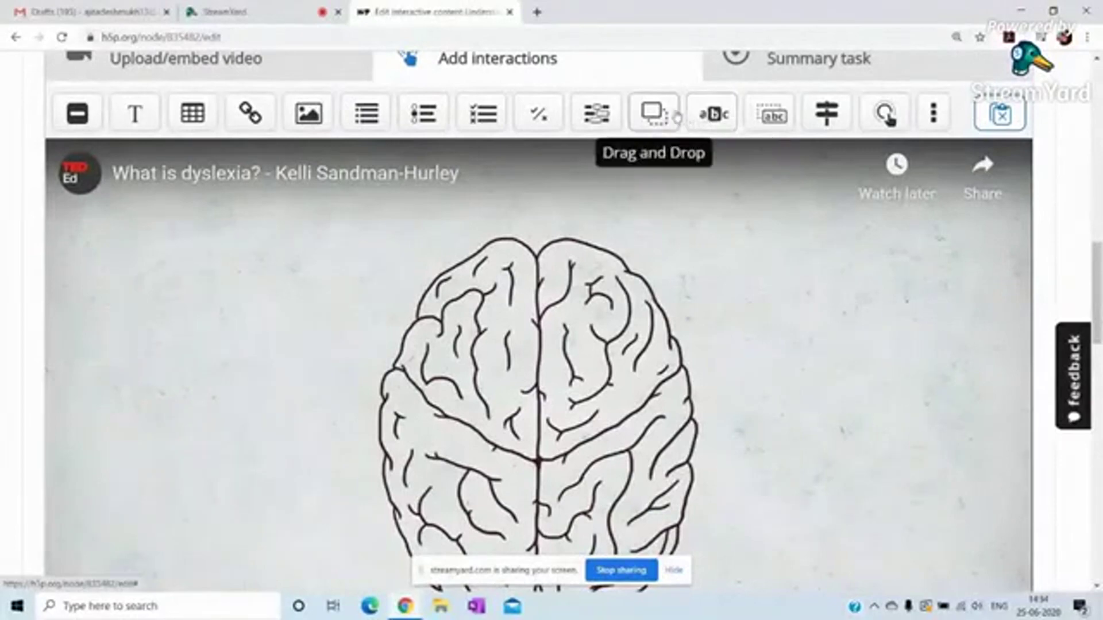
left_click(655, 113)
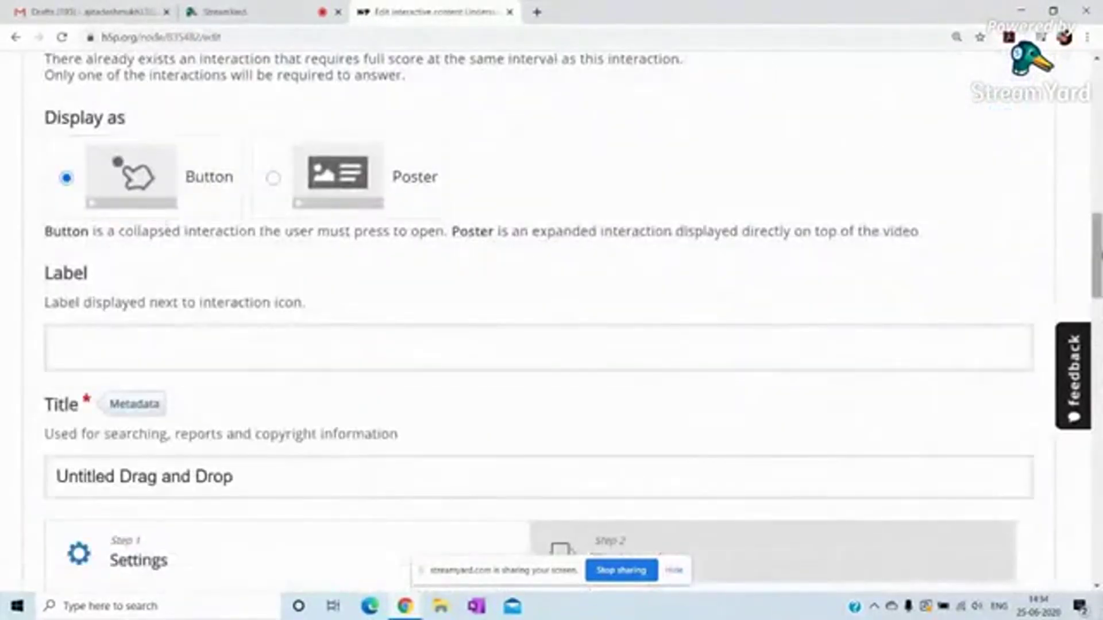
scroll(1098, 256, "up", 10)
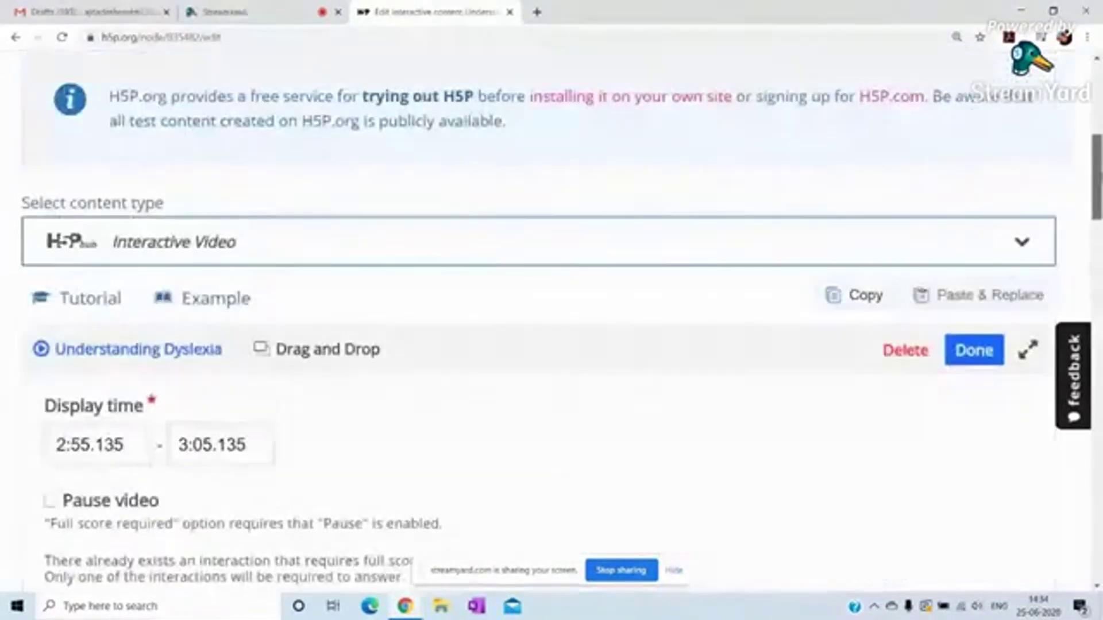
scroll(552, 333, "up", 1)
scroll(551, 321, "down", 1)
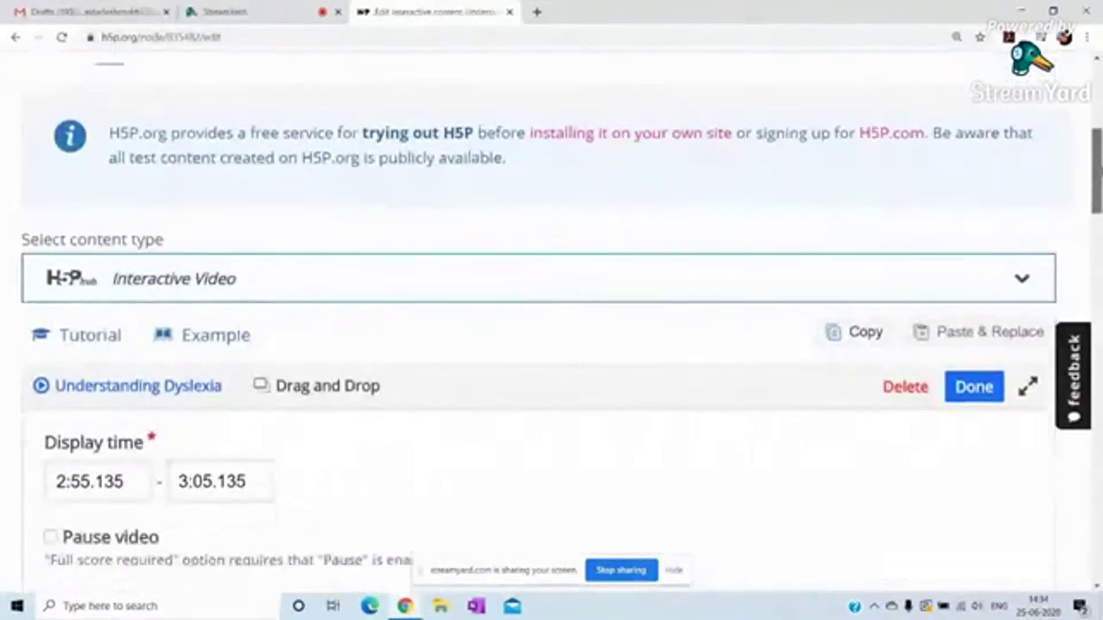
scroll(552, 322, "up", 1)
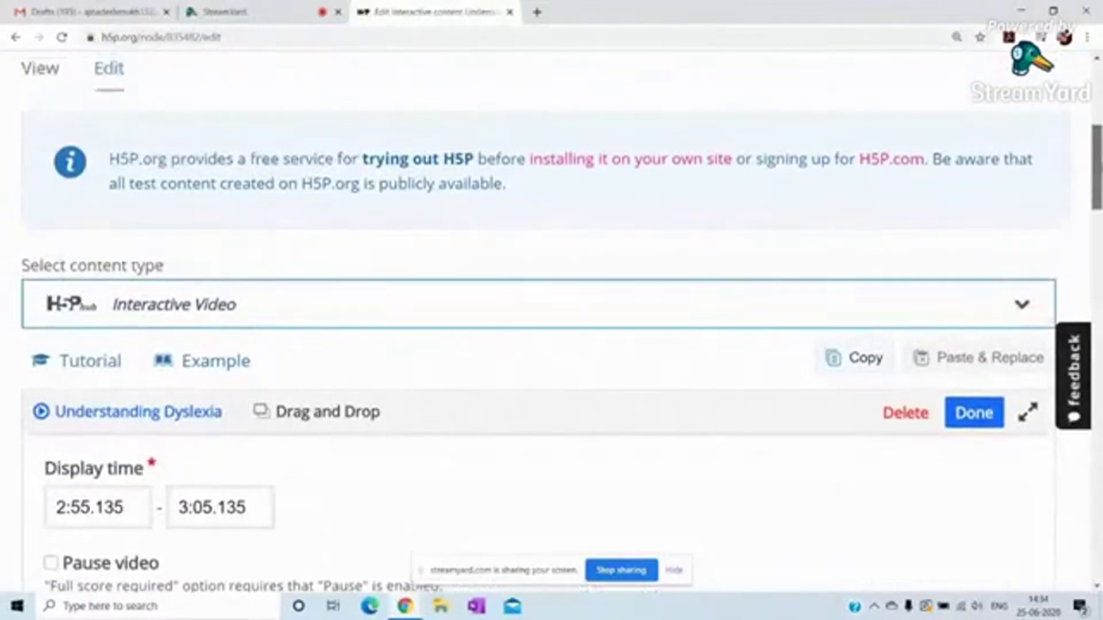
scroll(27, 180, "down", 6)
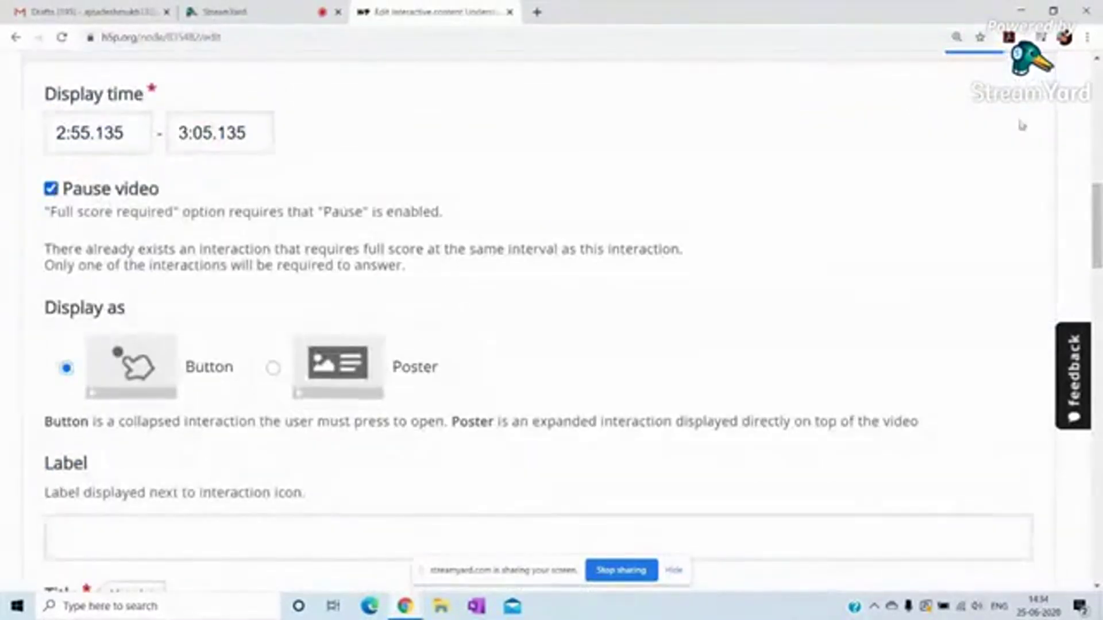
Examine the Drag and Drop background image, task size and overall feedback settings, and return to the content page without saving
scroll(551, 321, "down", 7)
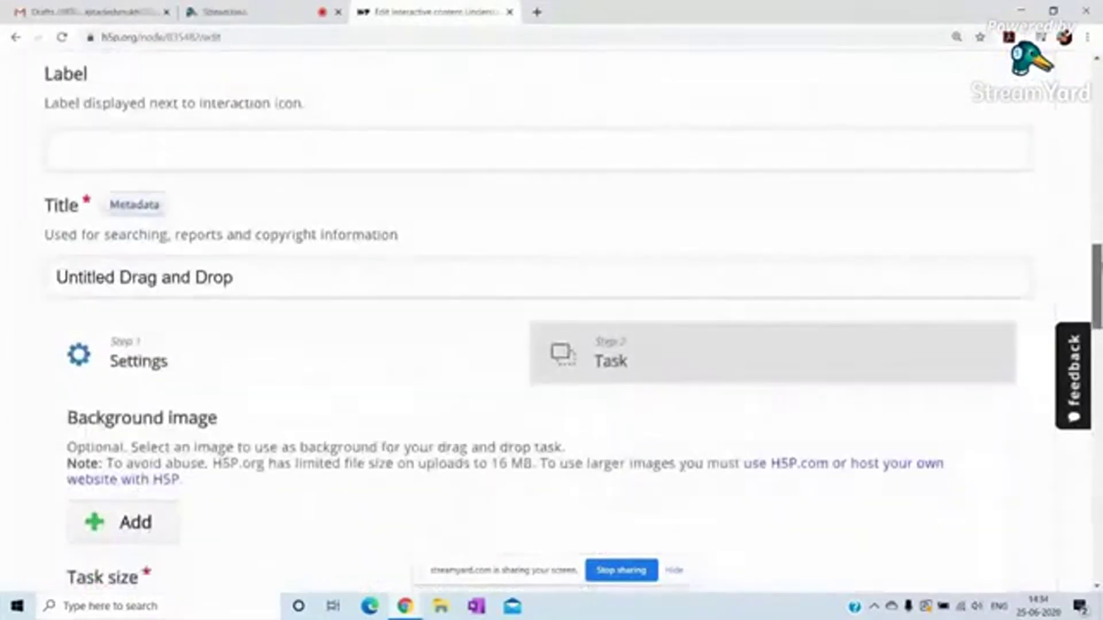
scroll(551, 322, "down", 3)
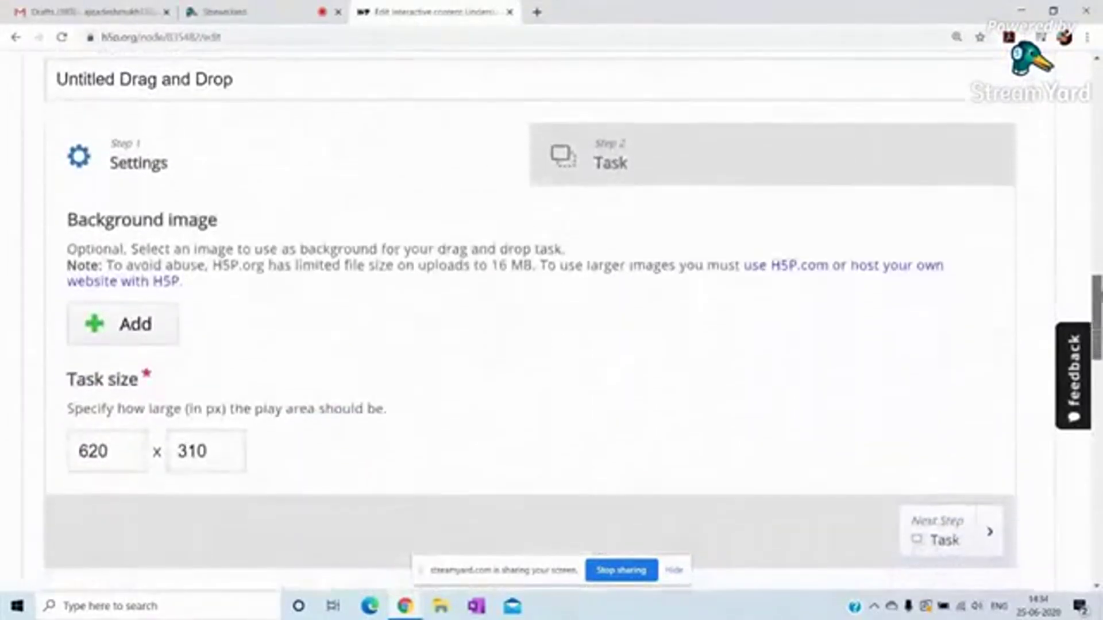
scroll(551, 322, "down", 2)
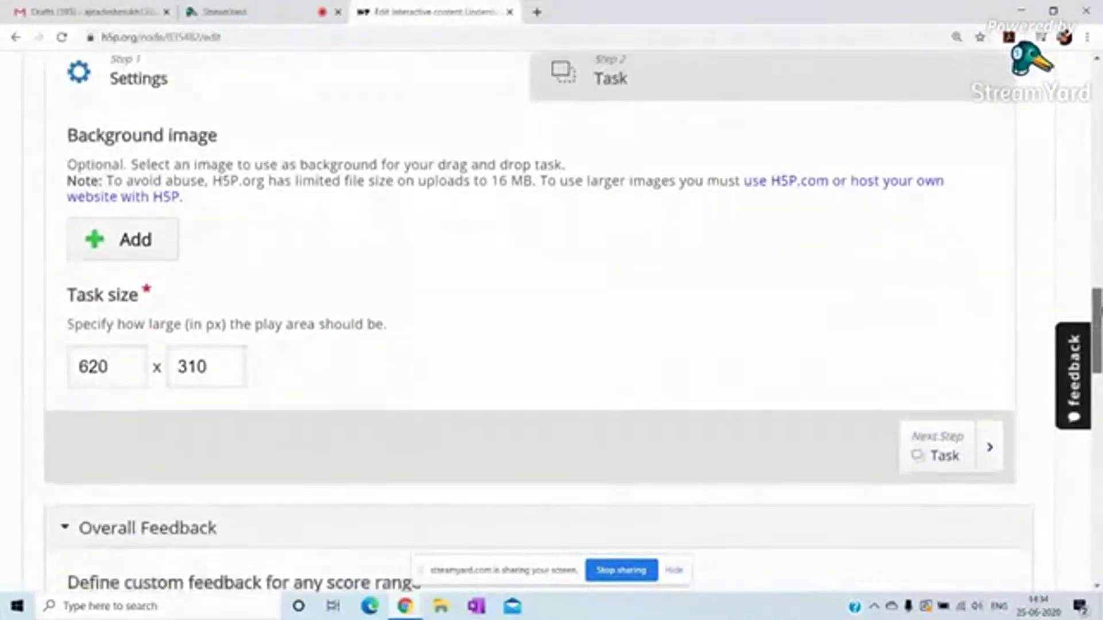
scroll(552, 321, "down", 4)
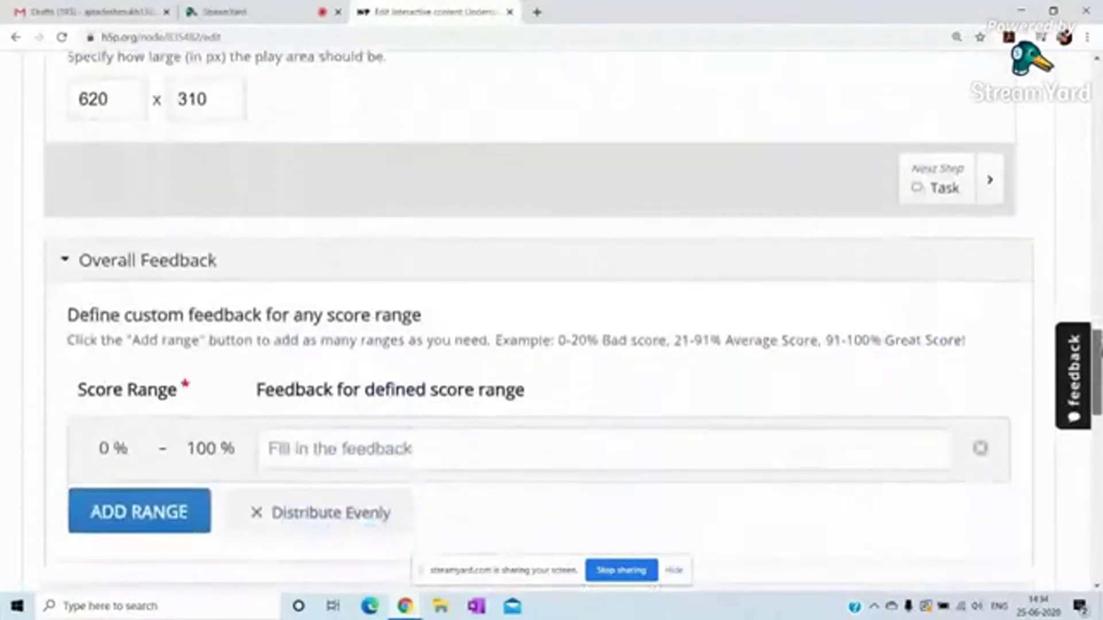
scroll(551, 321, "up", 9)
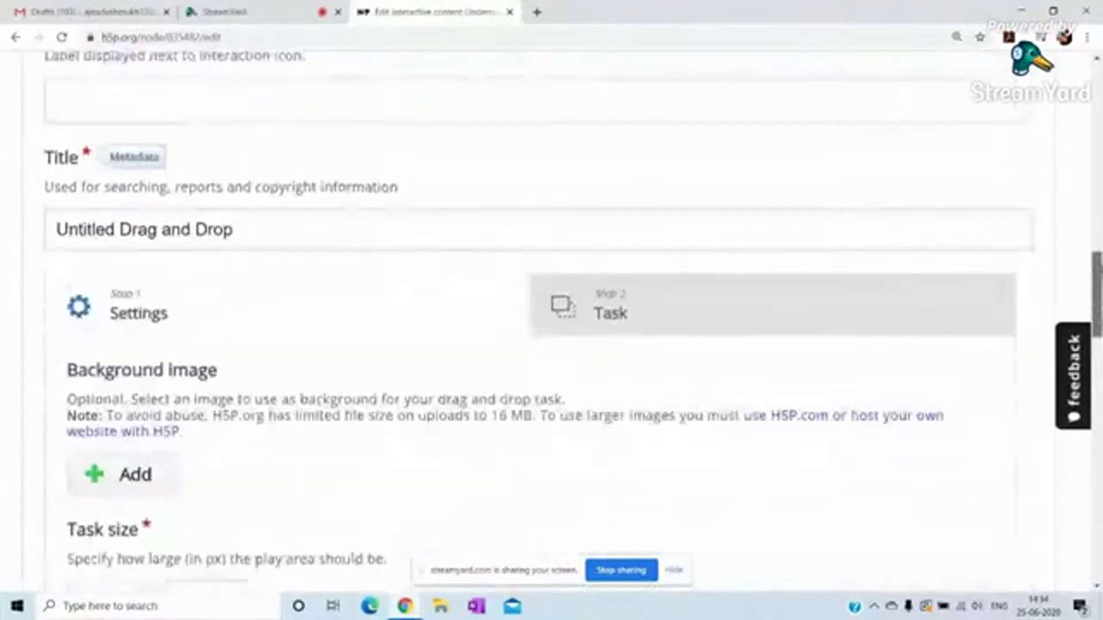
scroll(552, 321, "up", 2)
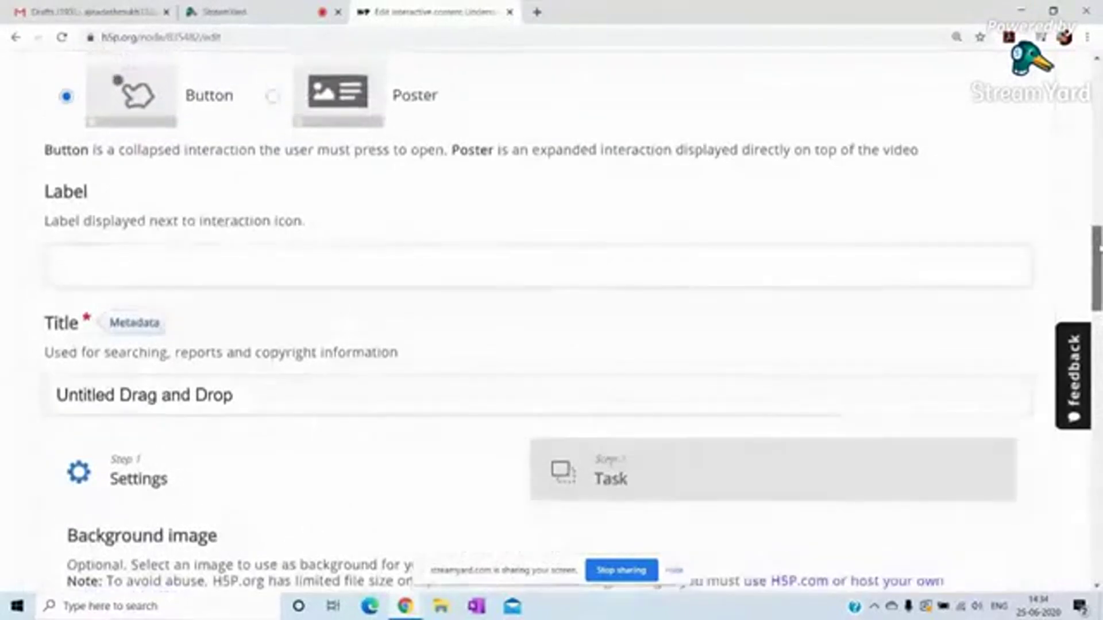
scroll(552, 322, "up", 6)
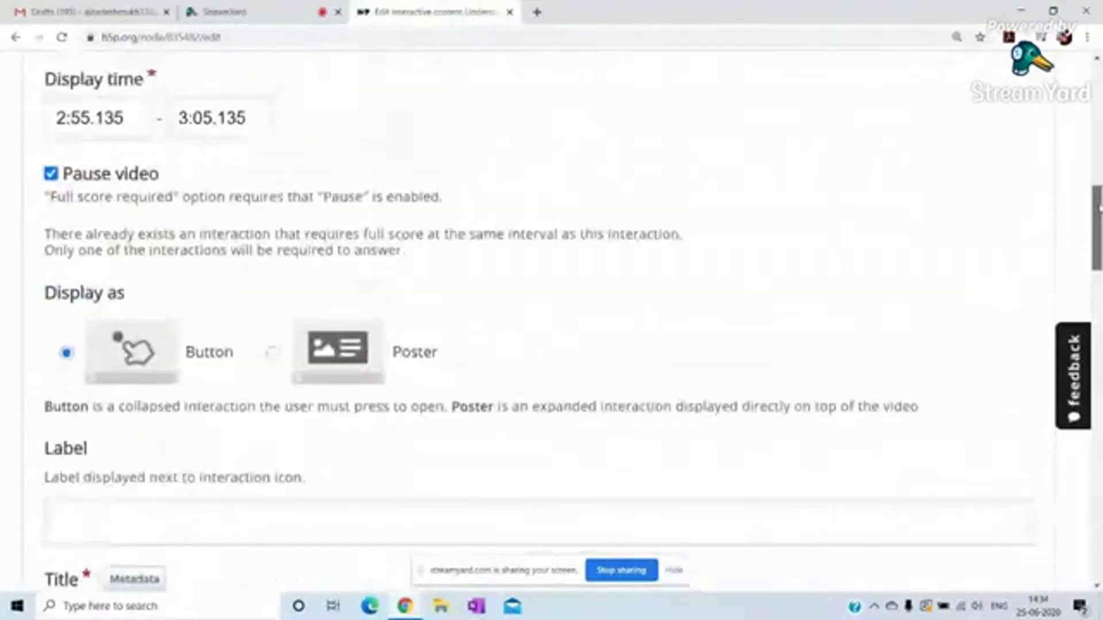
left_click_drag(1099, 187, 1097, 170)
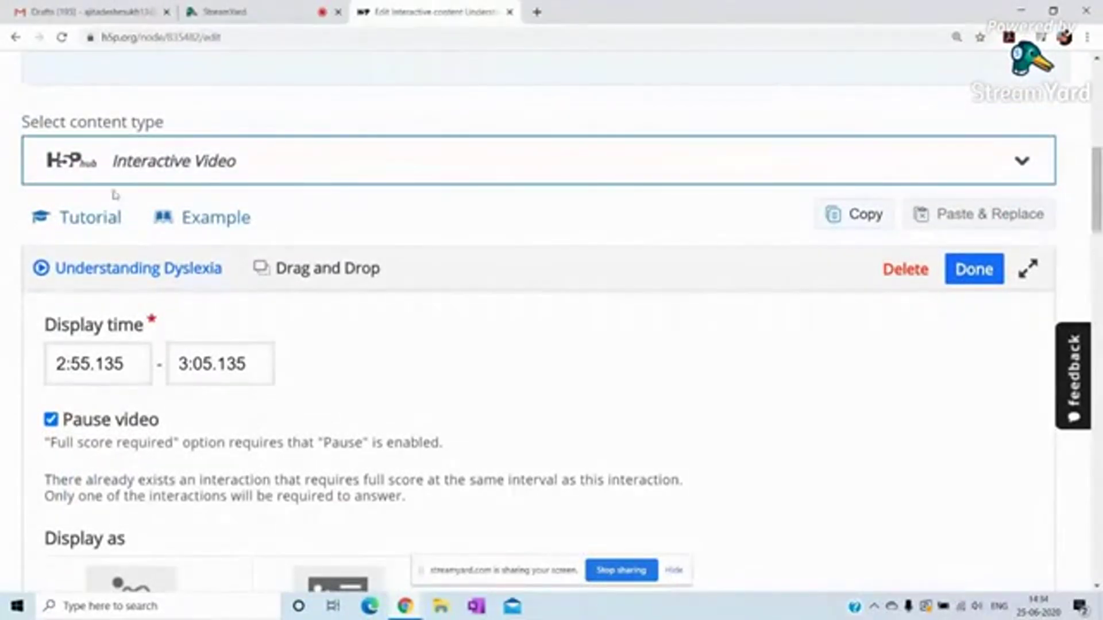
left_click(16, 38)
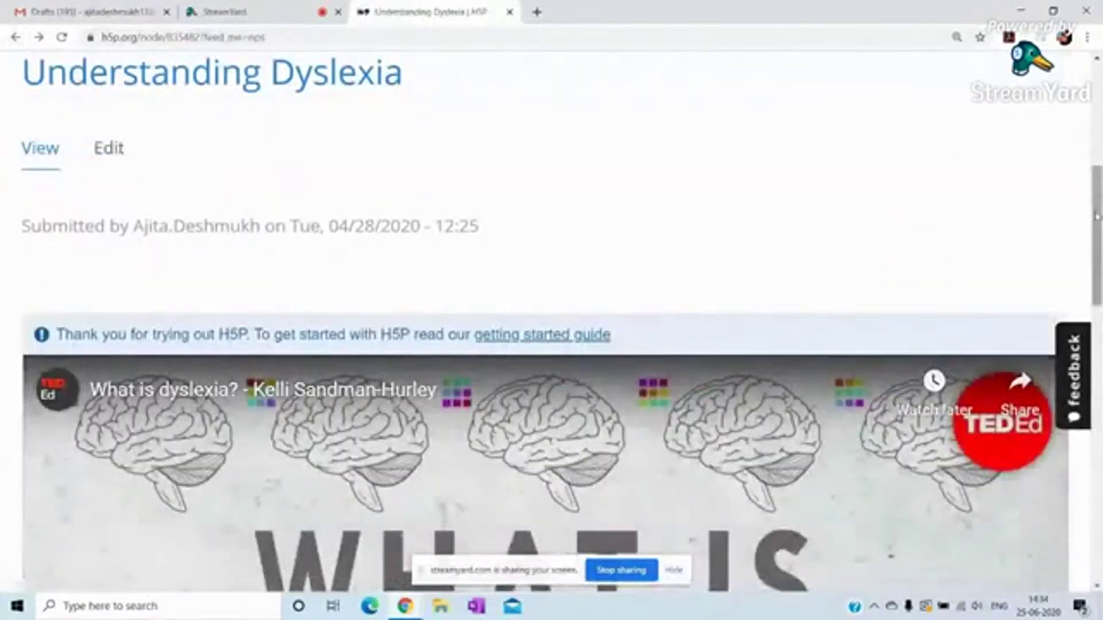
Preview the published dyslexia video from about 2:52 and pause it at 2:56
left_click_drag(1099, 236, 1098, 238)
scroll(1099, 237, "down", 8)
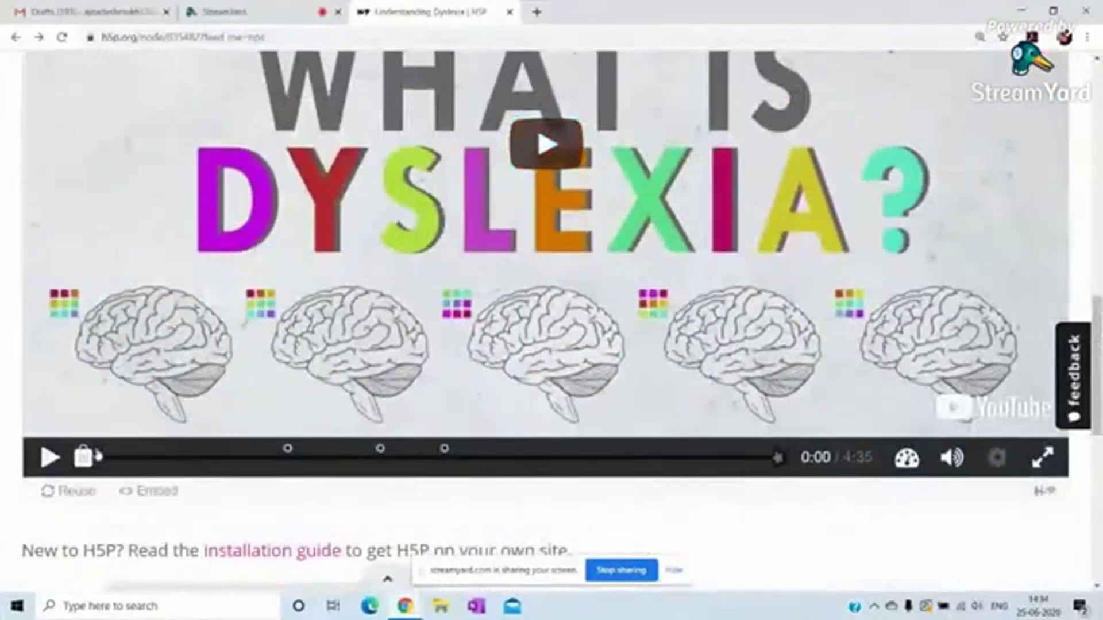
left_click(183, 459)
left_click_drag(183, 459, 473, 458)
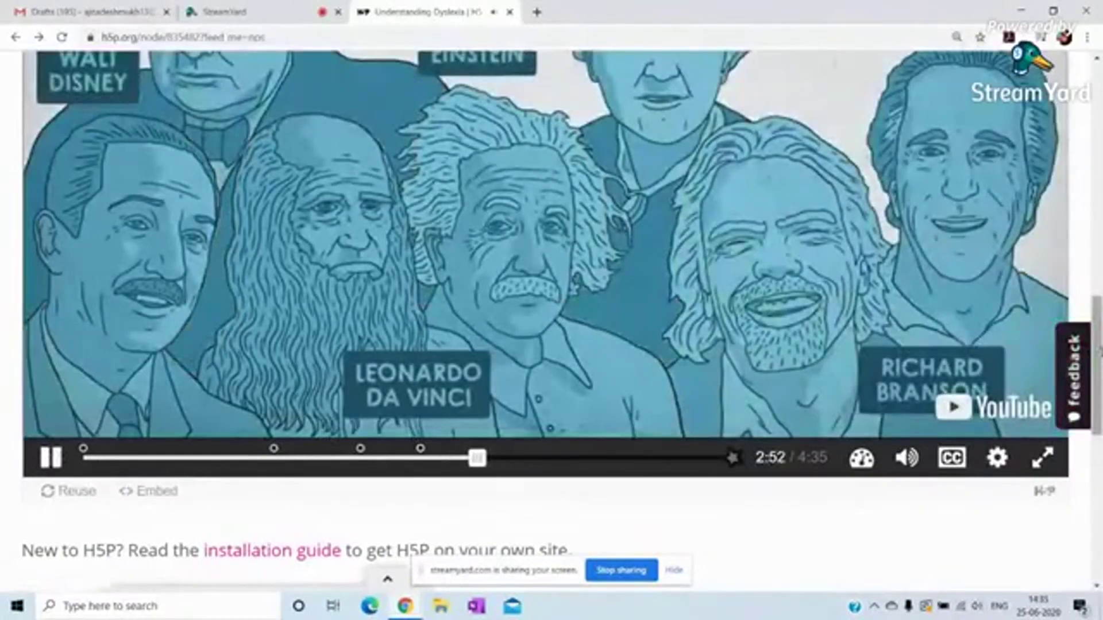
scroll(474, 458, "up", 2)
scroll(545, 321, "up", 6)
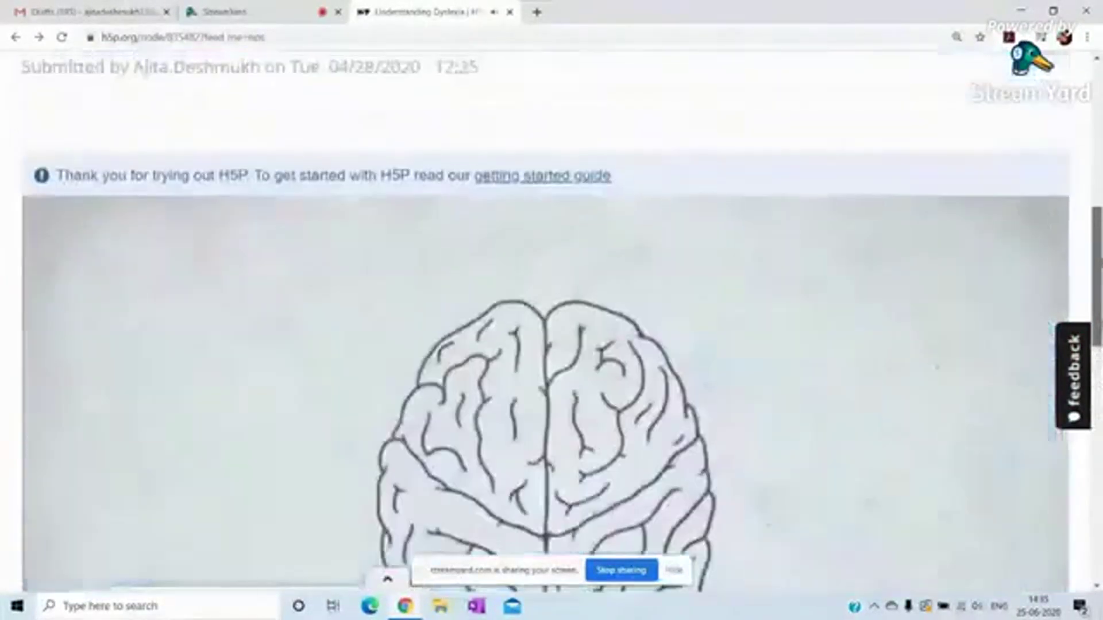
scroll(21, 309, "down", 10)
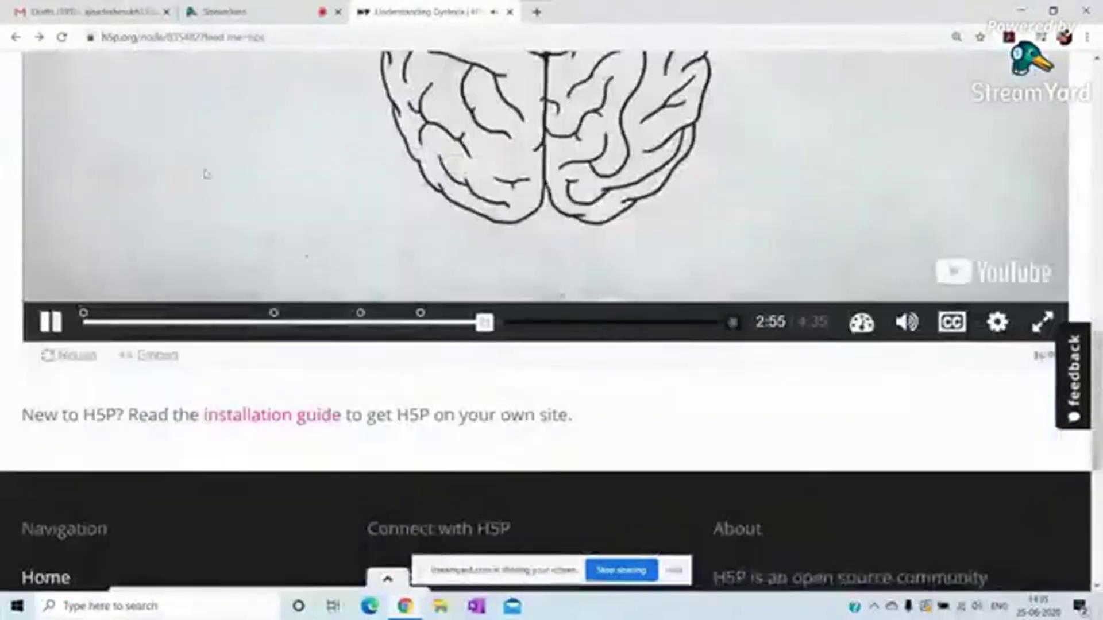
left_click(49, 323)
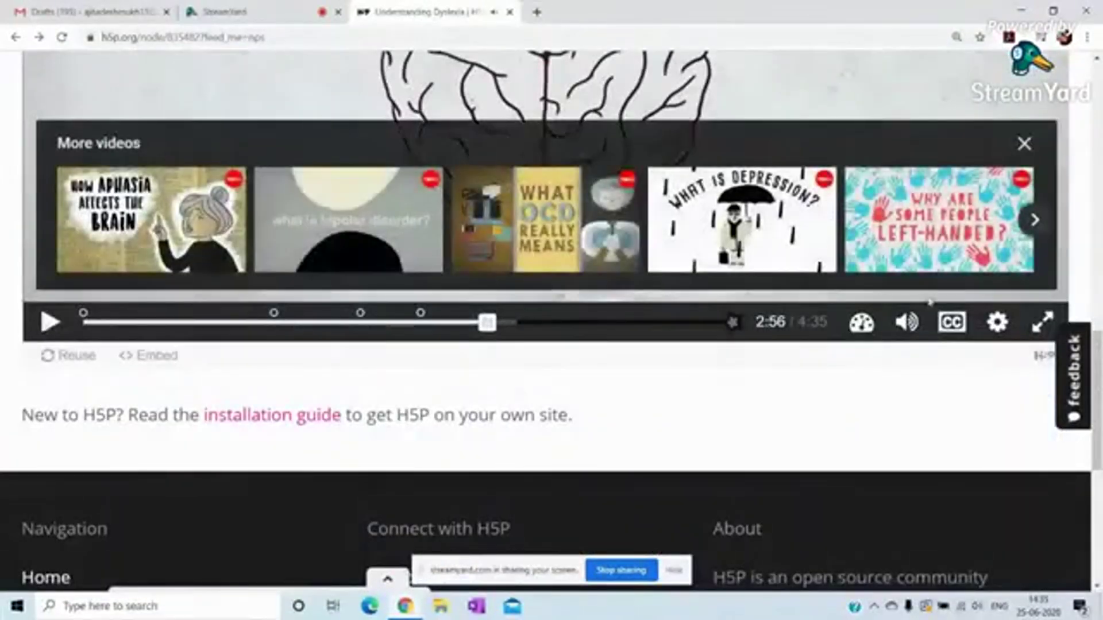
Open the Understanding Dyslexia interactive video for editing and go to its Add interactions stage
scroll(455, 288, "up", 12)
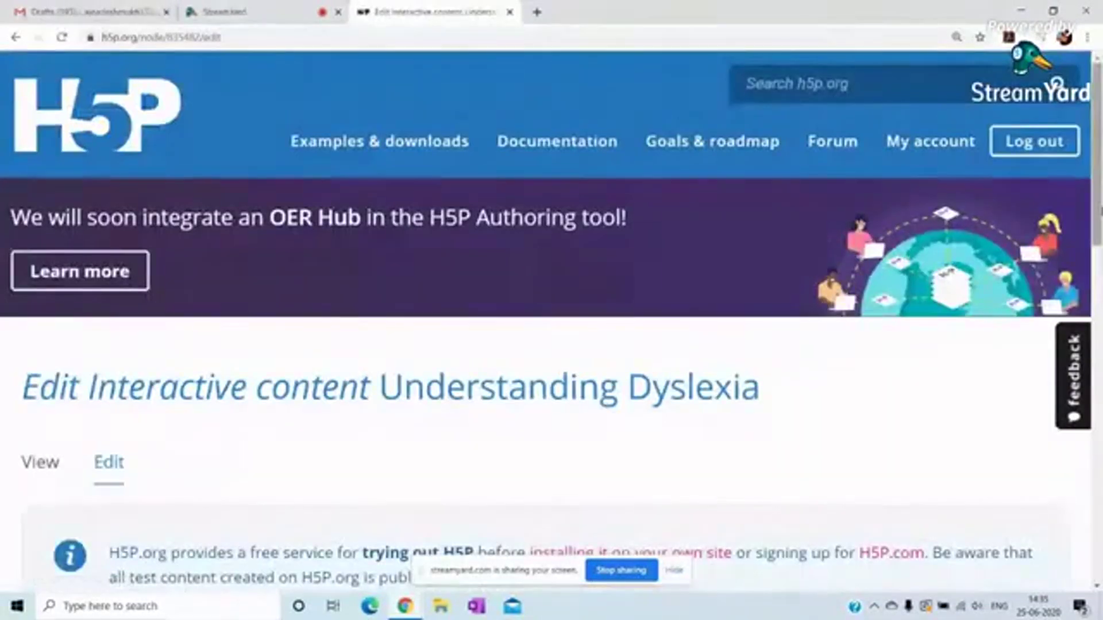
scroll(1098, 179, "down", 10)
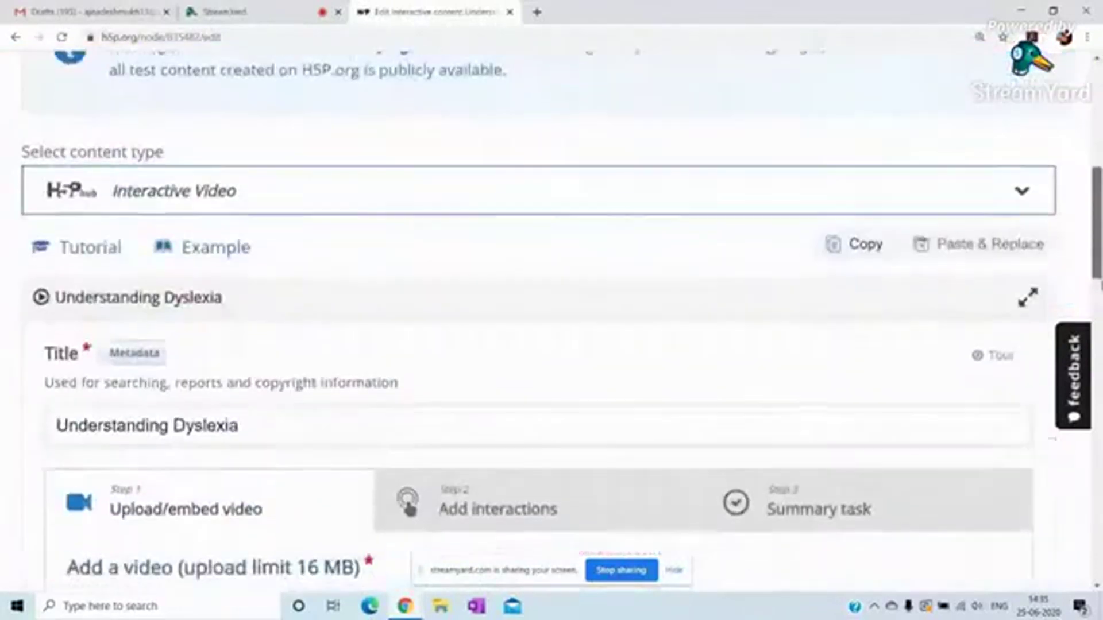
scroll(520, 249, "down", 3)
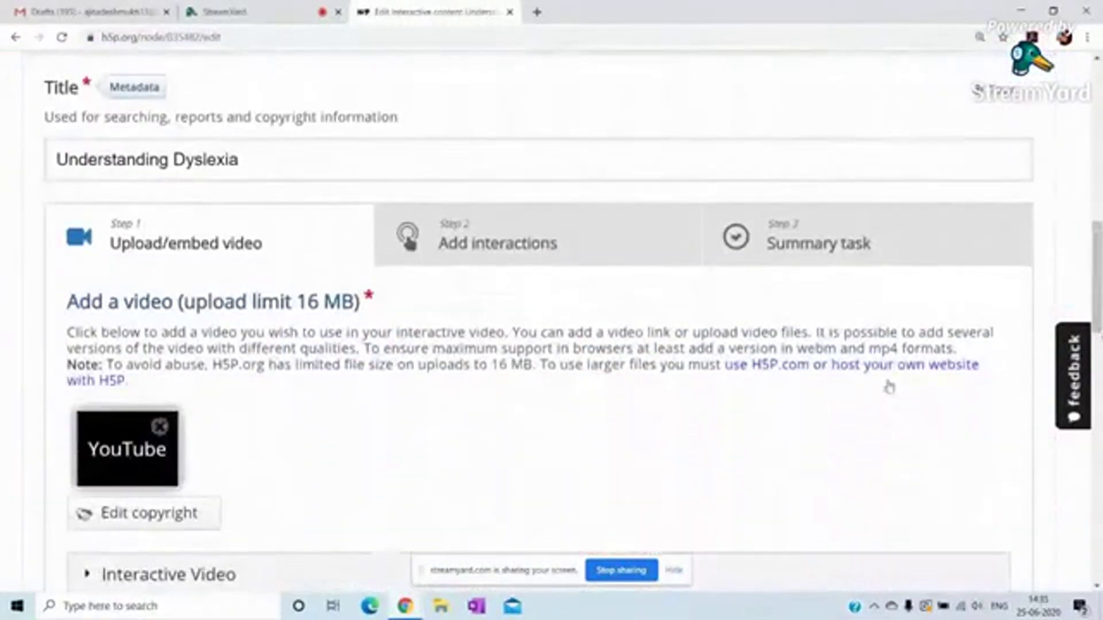
left_click(520, 246)
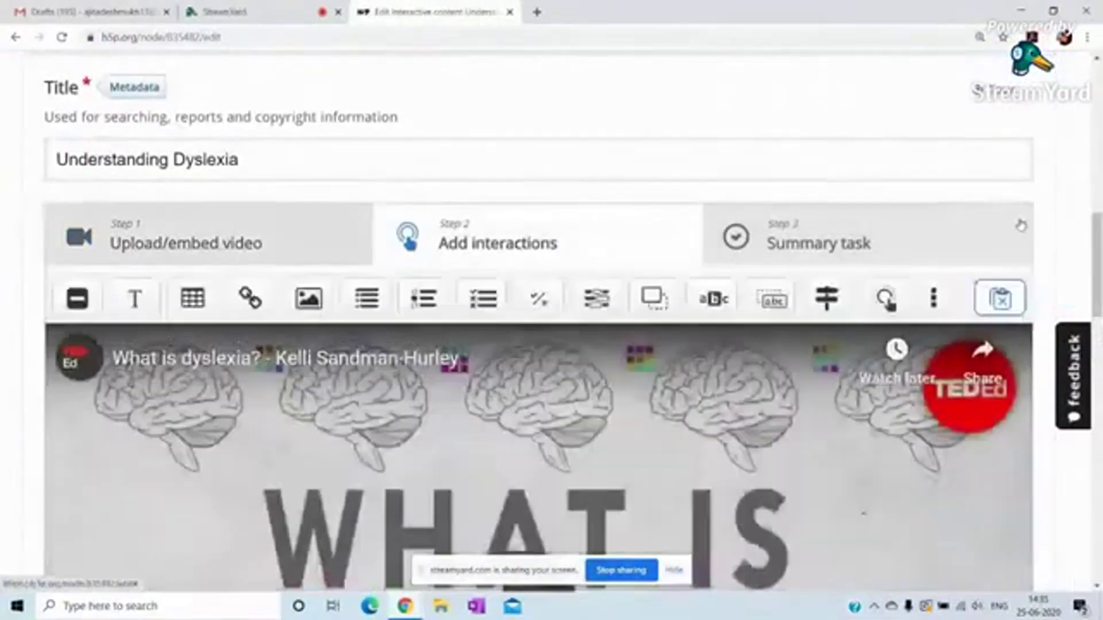
Advance the video in the editor to the famous personalities scene and pause it at 2:53
scroll(482, 351, "down", 6)
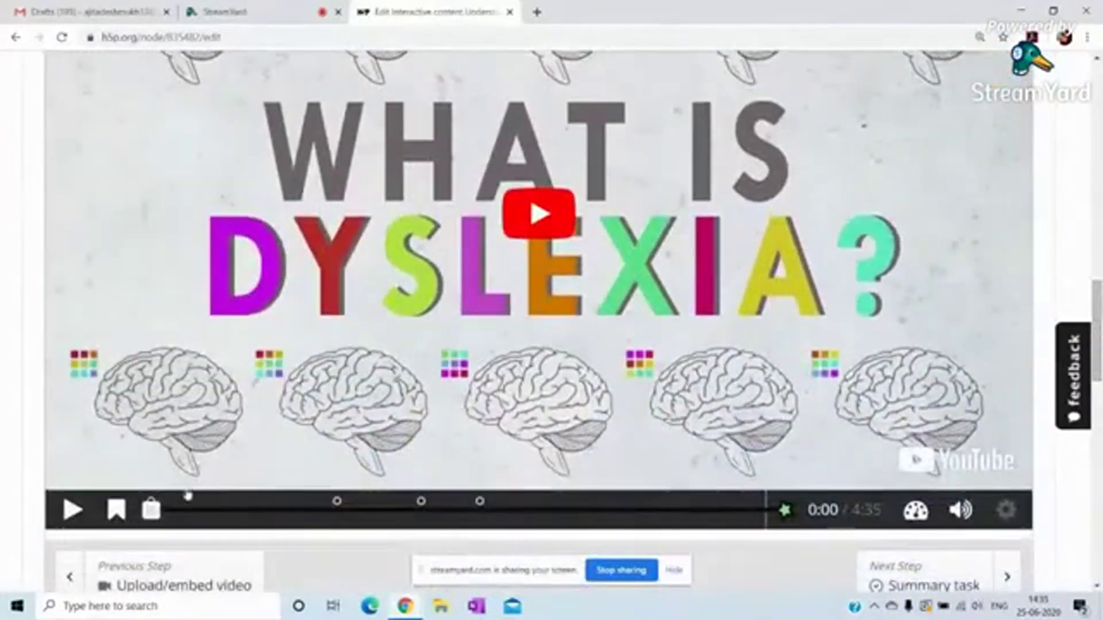
left_click_drag(167, 509, 495, 517)
left_click(70, 518)
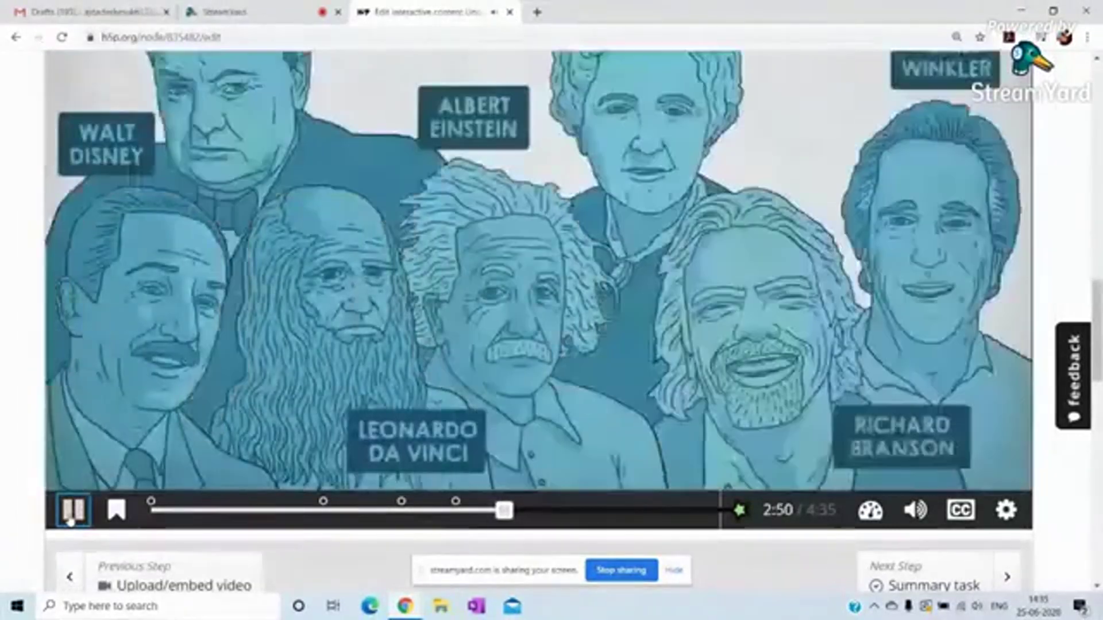
left_click(71, 518)
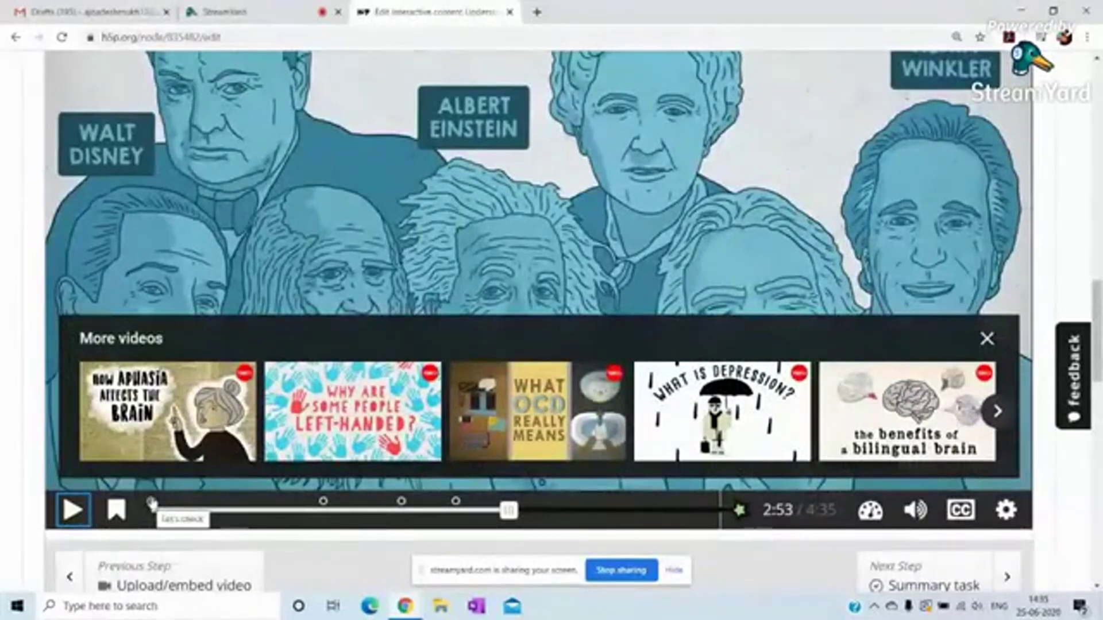
Add a Mark the Words interaction at the current video position and enable pausing the video for it
left_click_drag(1097, 292, 1097, 244)
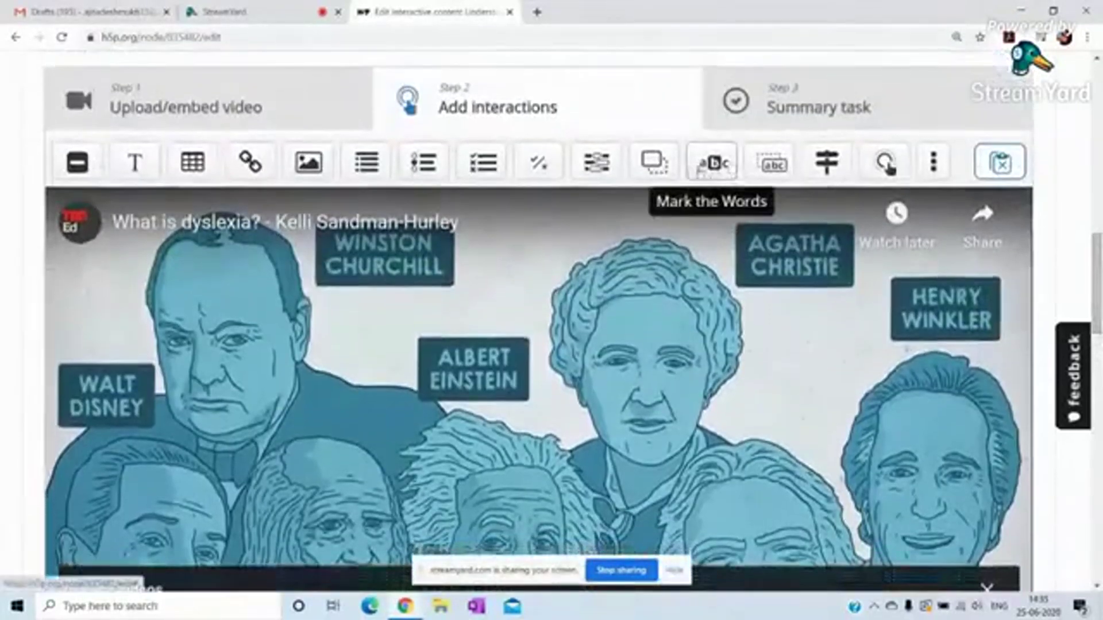
left_click(705, 167)
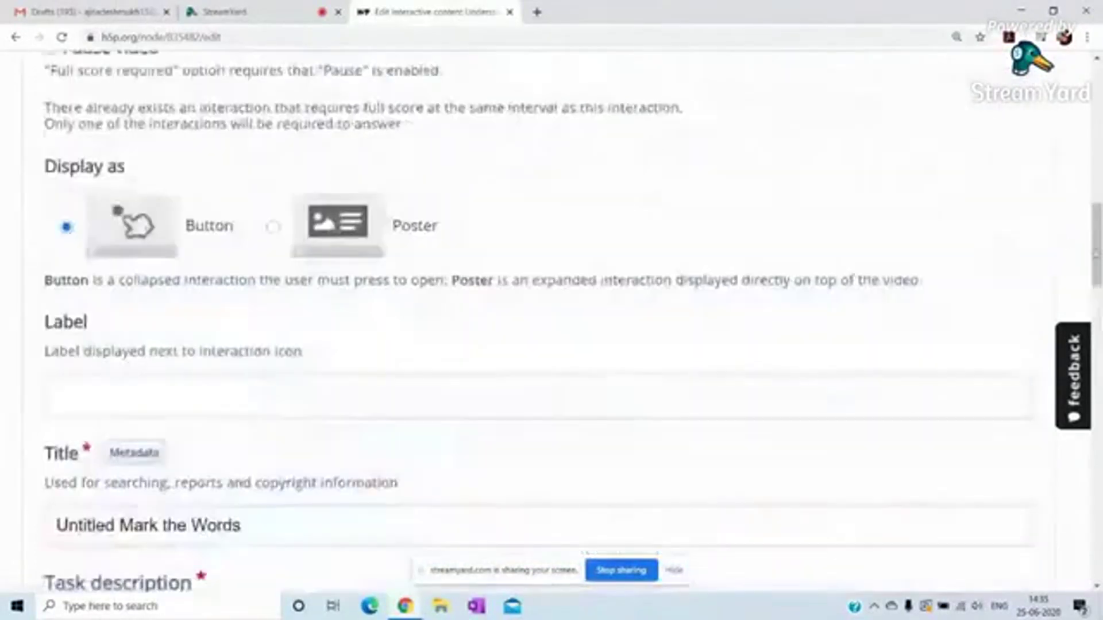
left_click_drag(1098, 253, 1099, 228)
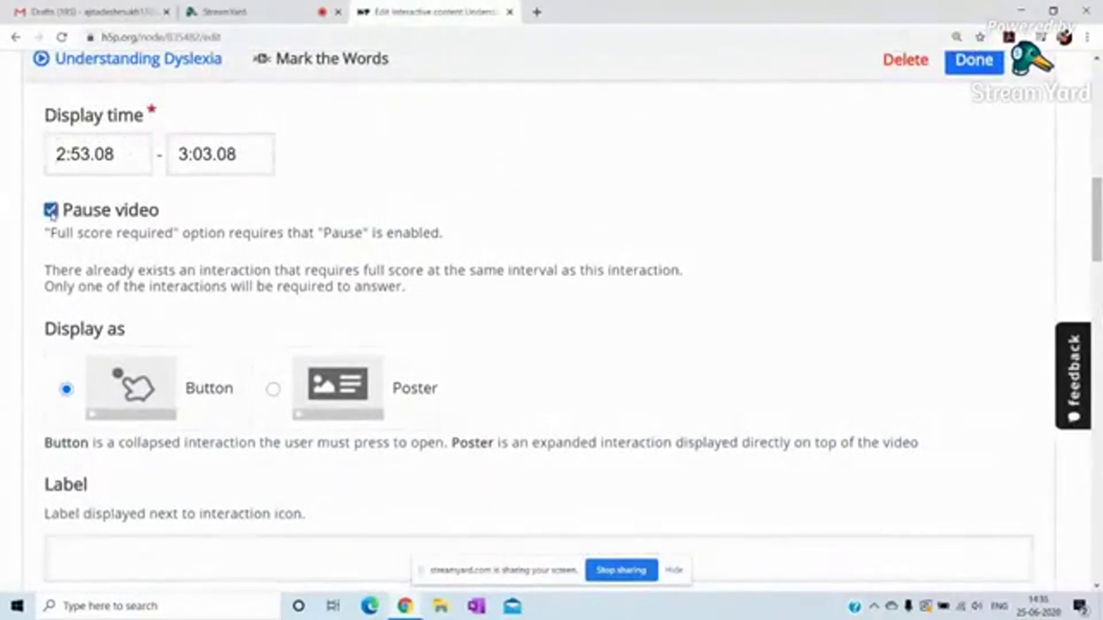
Label the interaction "Personalities" and change its title to "Famous Personality Mark the Words"
left_click_drag(1099, 195, 1099, 262)
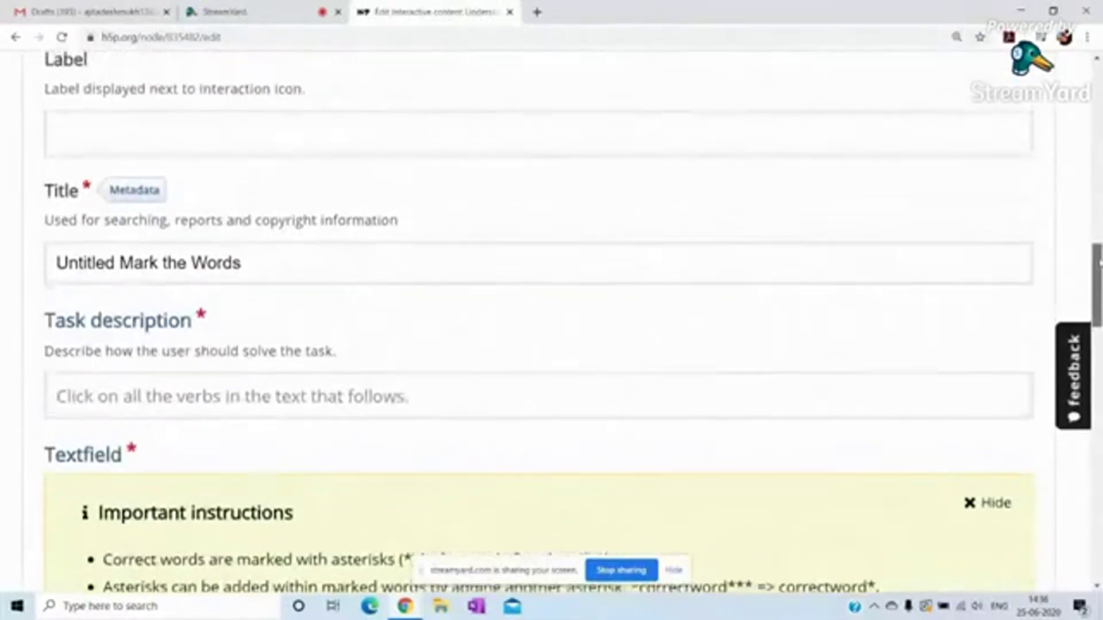
left_click(120, 134)
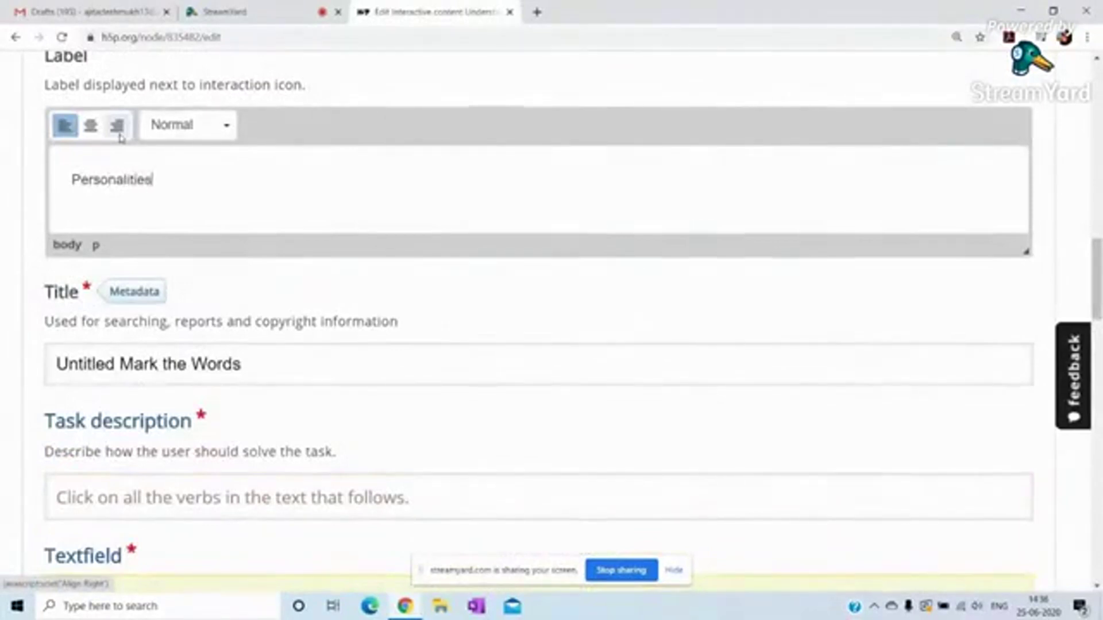
left_click(117, 362)
key("BackSpace")
key("BackSpace")
key("BackSpace")
key("BackSpace")
key("BackSpace")
key("BackSpace")
key("BackSpace")
key("BackSpace")
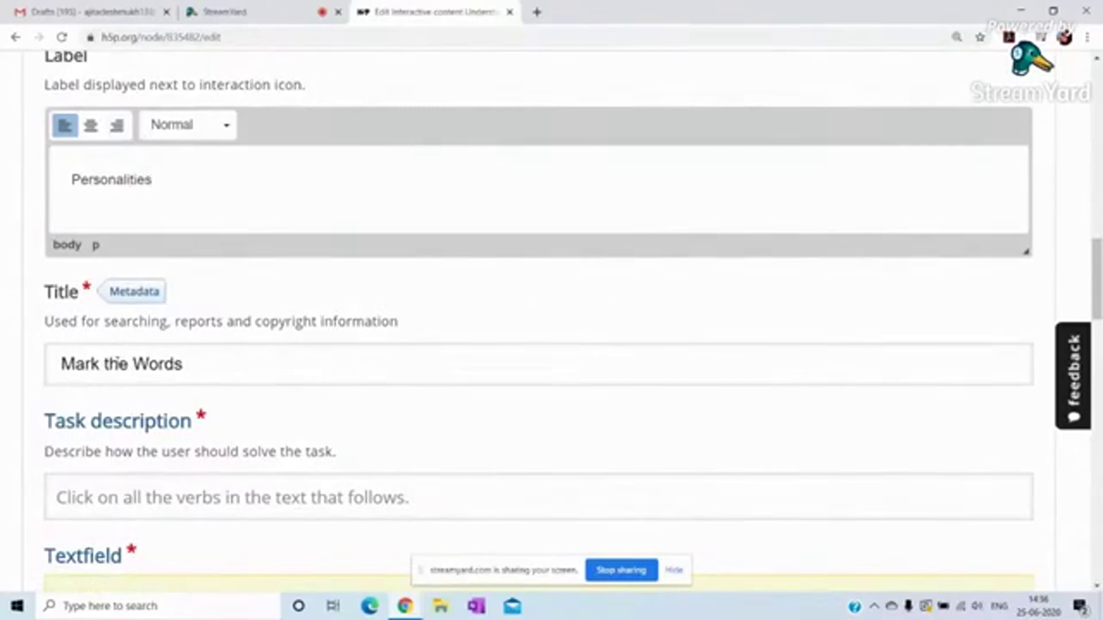
type("Famous")
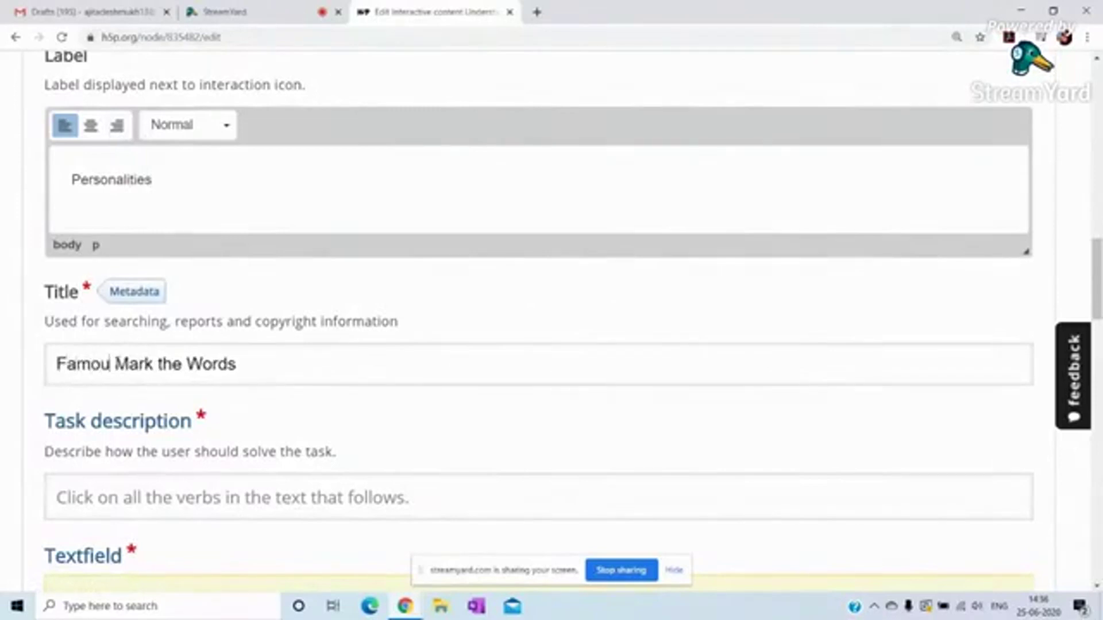
type(" Personlaity")
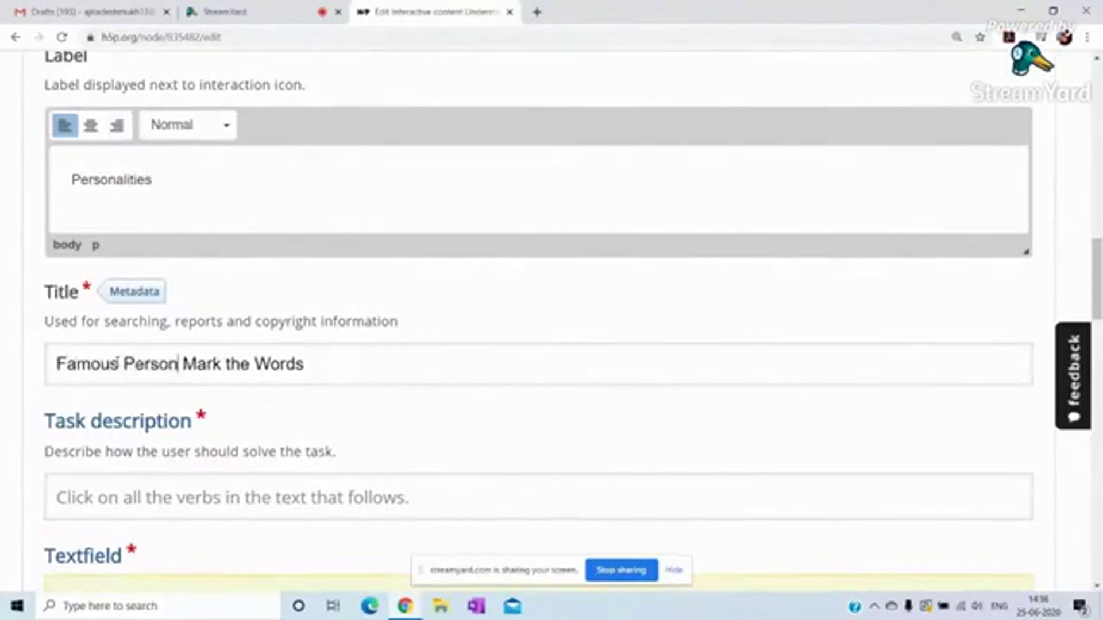
key("BackSpace")
key("BackSpace")
key("BackSpace")
key("BackSpace")
key("BackSpace")
type("ality")
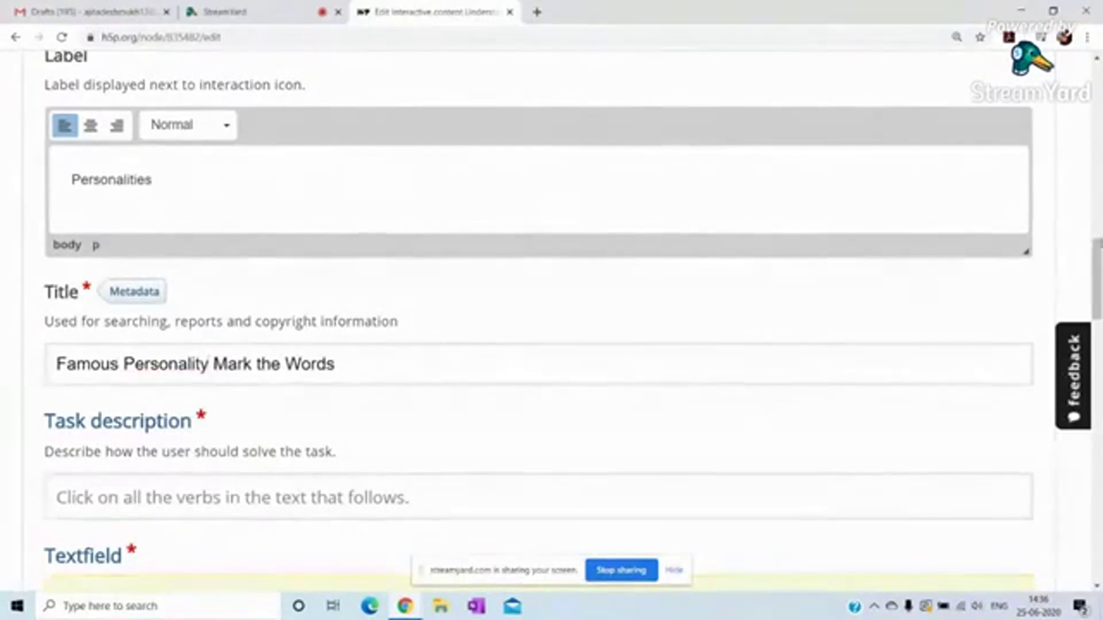
Enter the task description "Mark the names of the famous personalities", correcting its typing errors
scroll(228, 221, "down", 5)
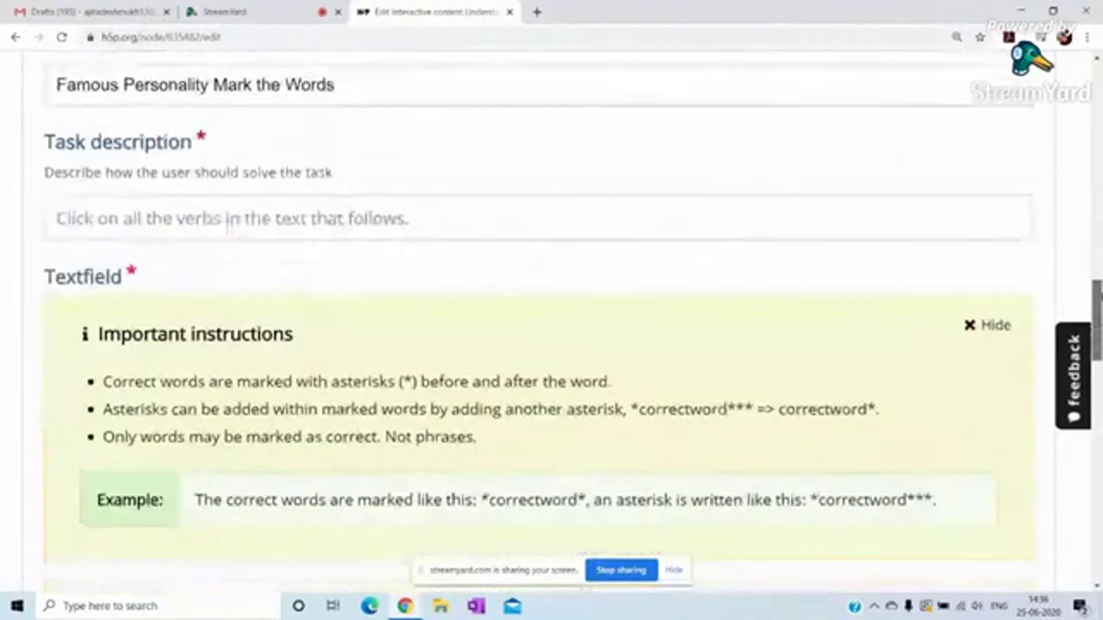
scroll(224, 223, "up", 6)
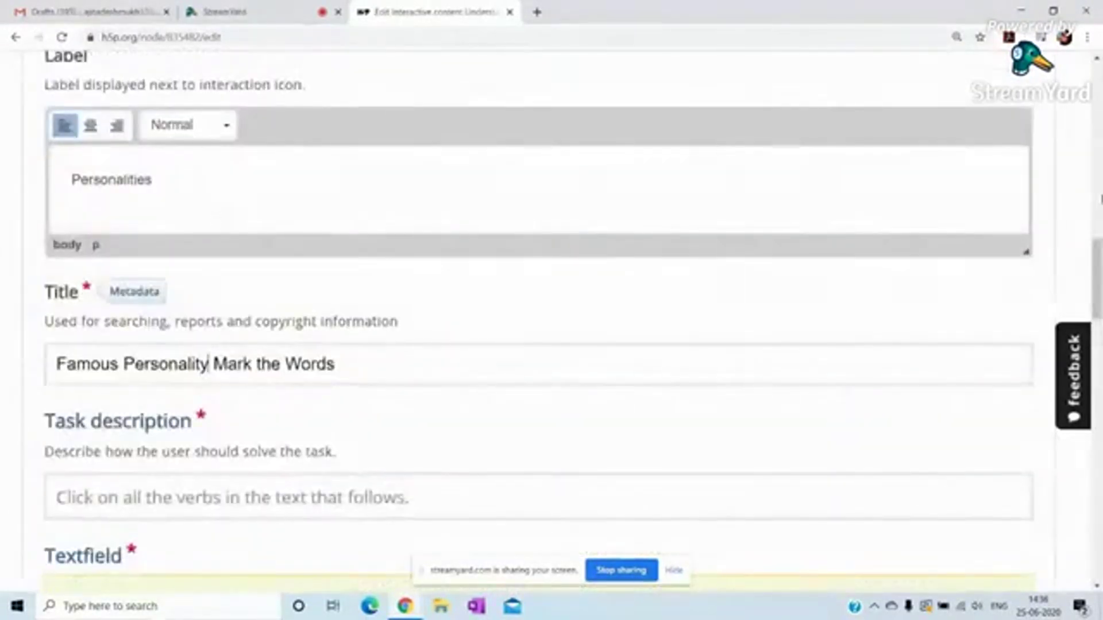
left_click(169, 500)
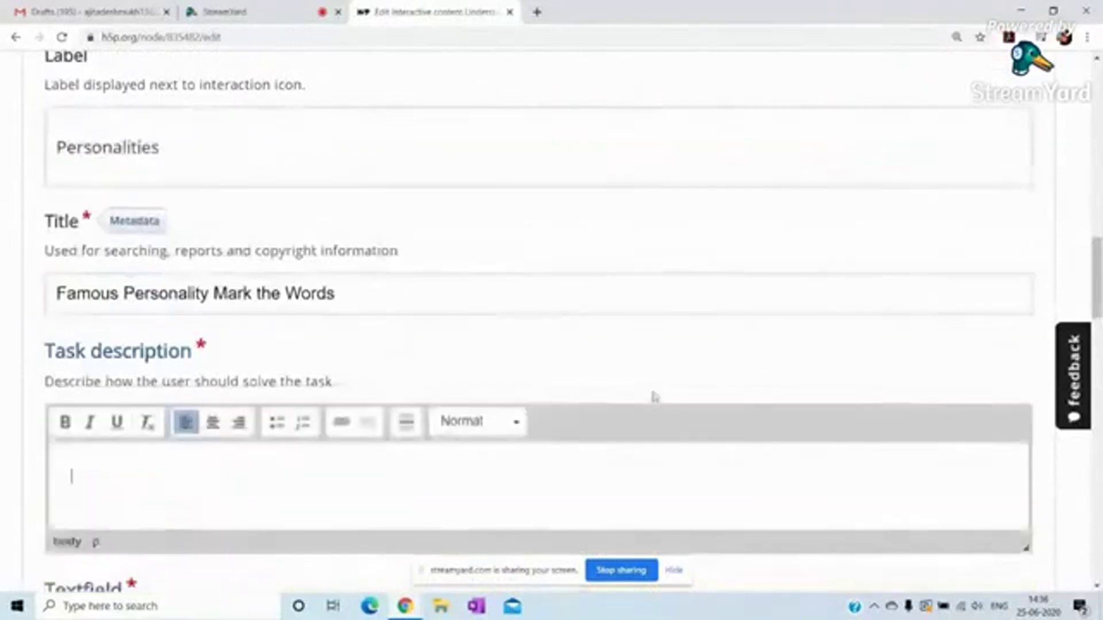
scroll(948, 316, "down", 2)
scroll(540, 322, "down", 3)
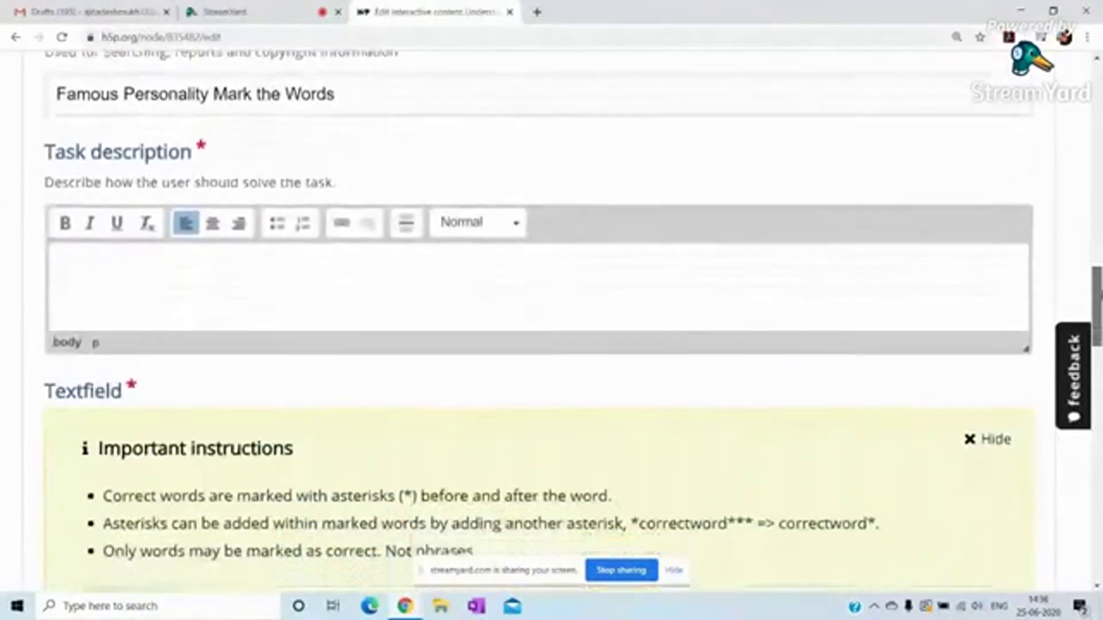
type("MArk the names of")
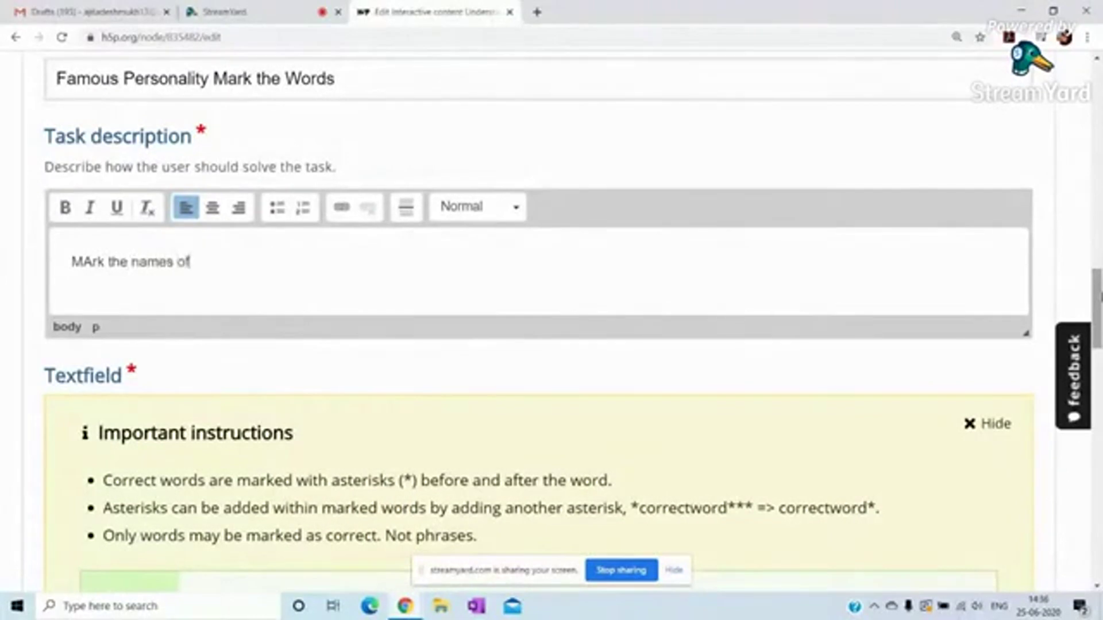
type(" the famous personlaities")
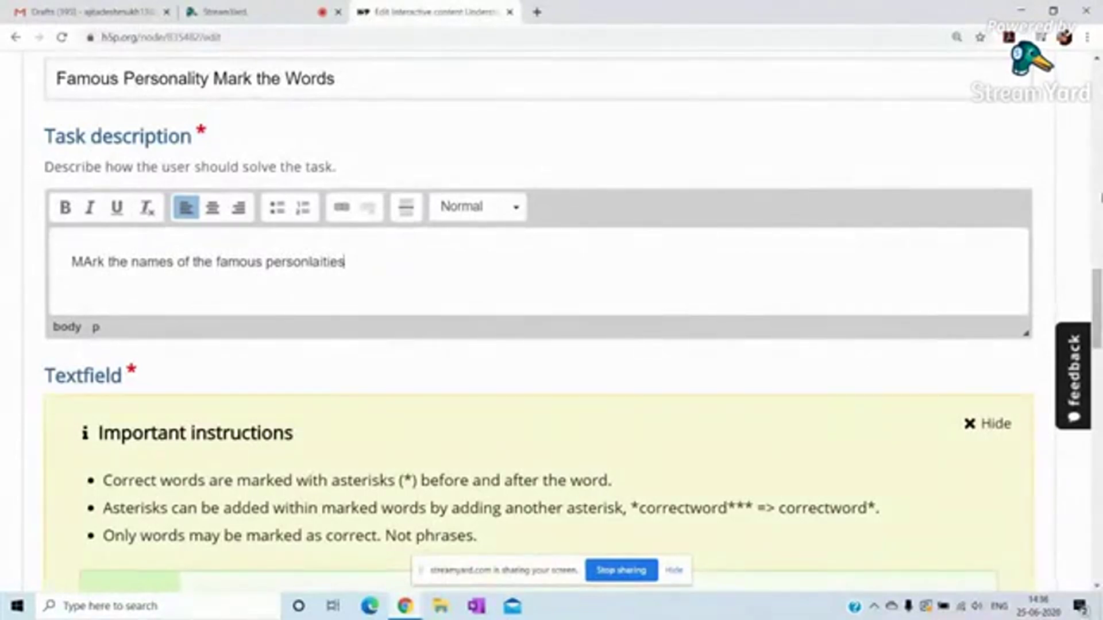
scroll(1094, 310, "down", 2)
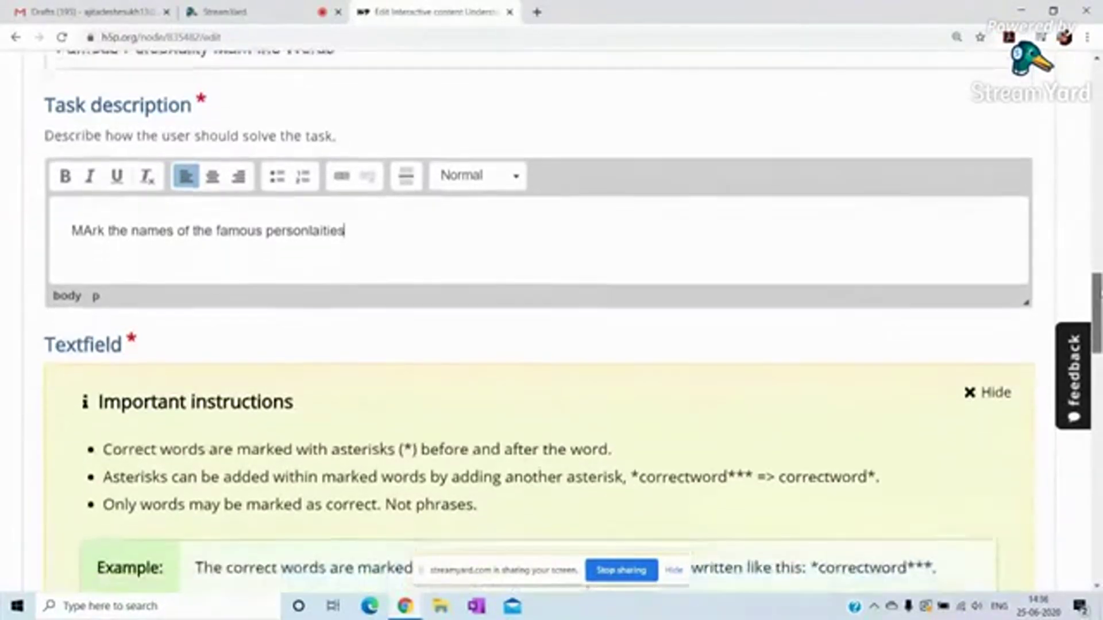
scroll(552, 287, "down", 1)
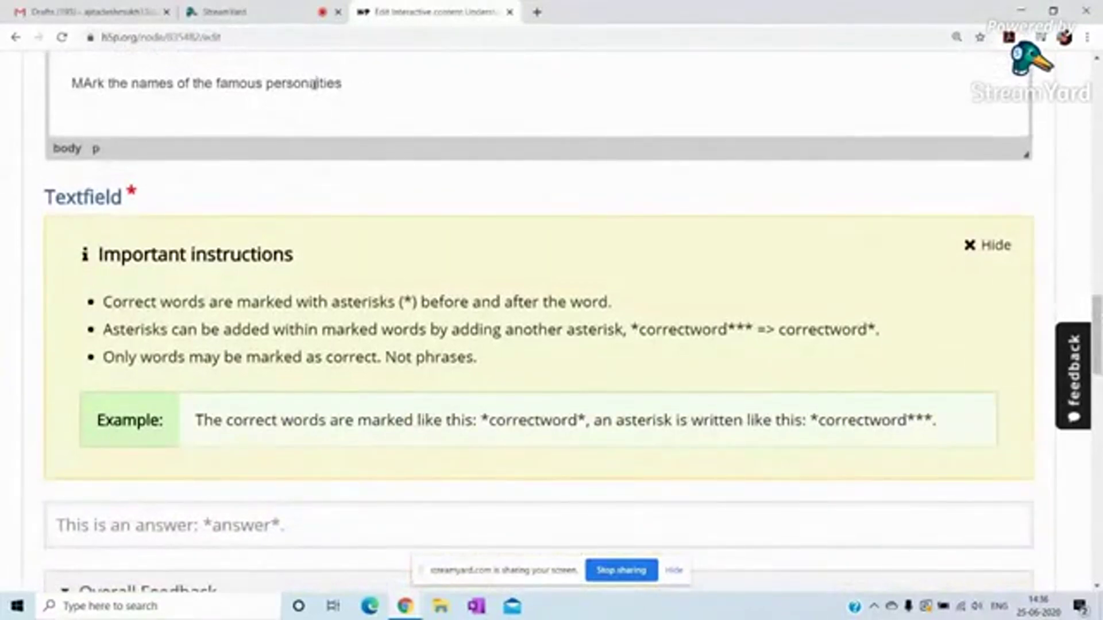
left_click(91, 85)
key("BackSpace")
type("a")
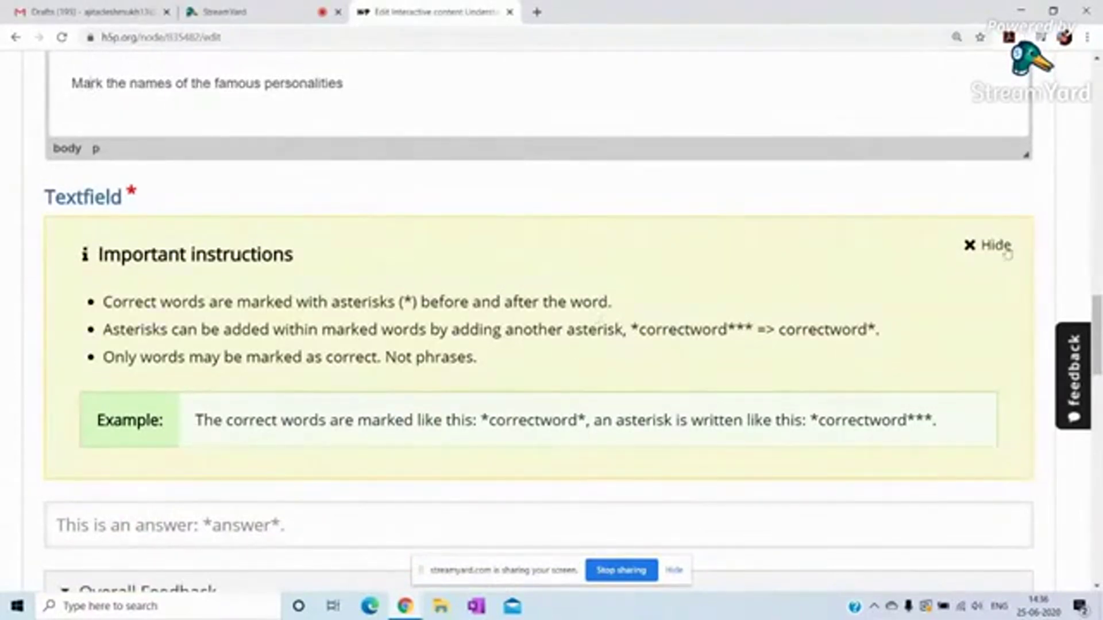
Review the instructions for marking correct words in the text field and the Overall Feedback options
scroll(1073, 313, "down", 2)
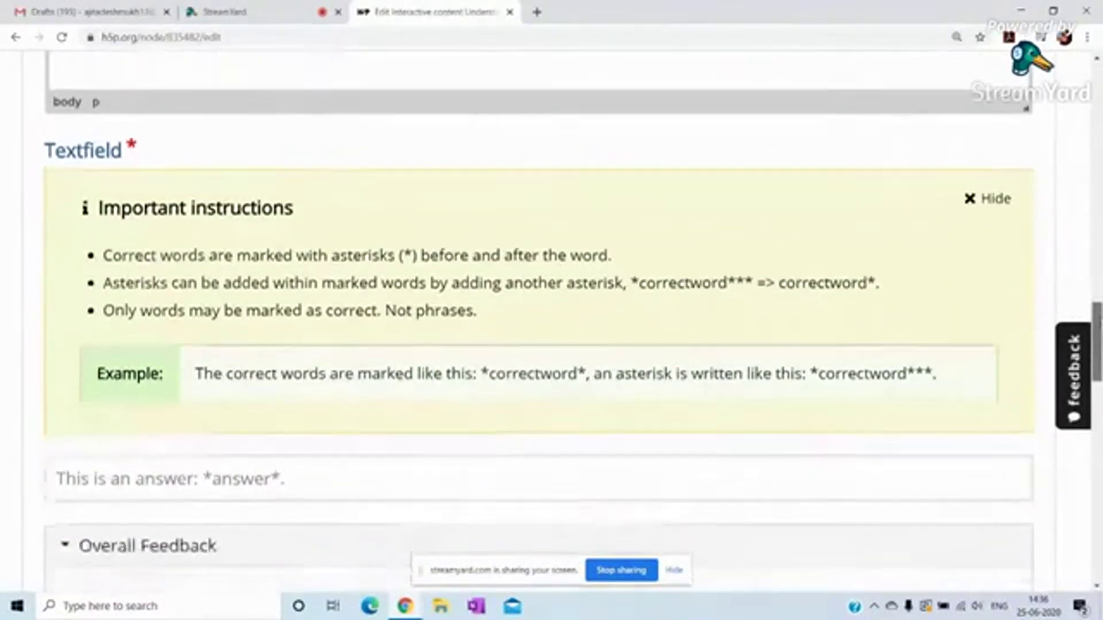
scroll(573, 320, "down", 4)
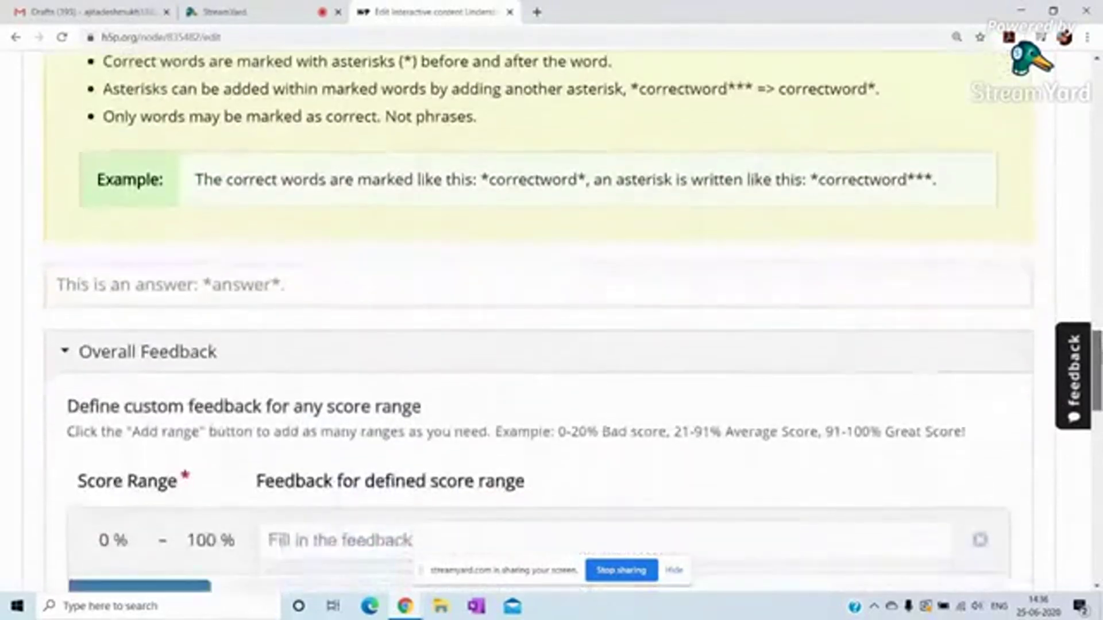
scroll(382, 227, "up", 5)
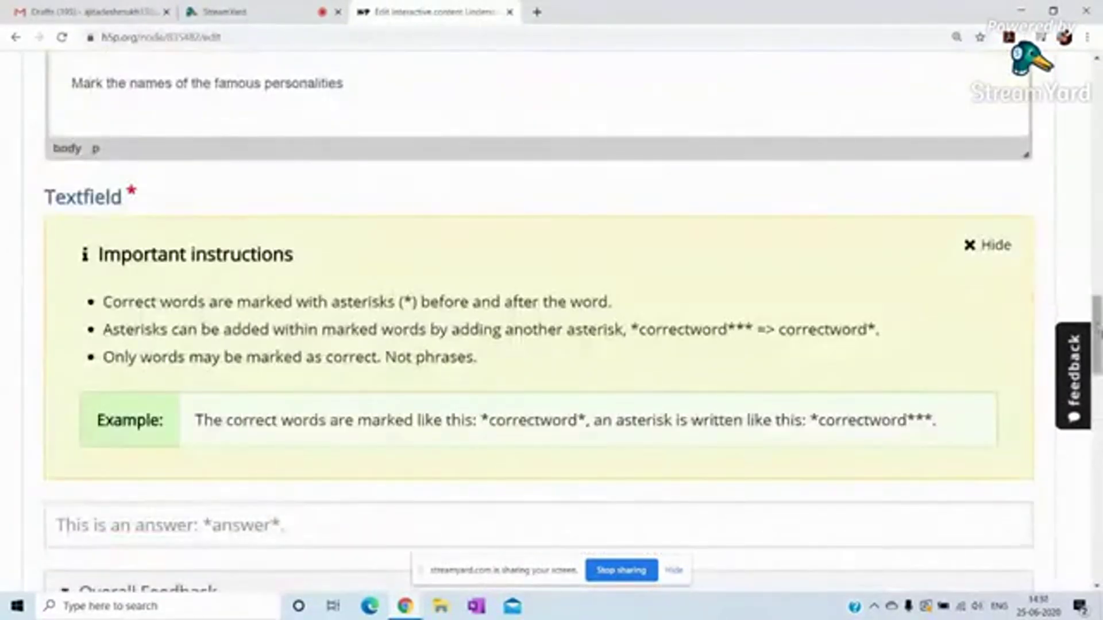
scroll(1098, 332, "down", 3)
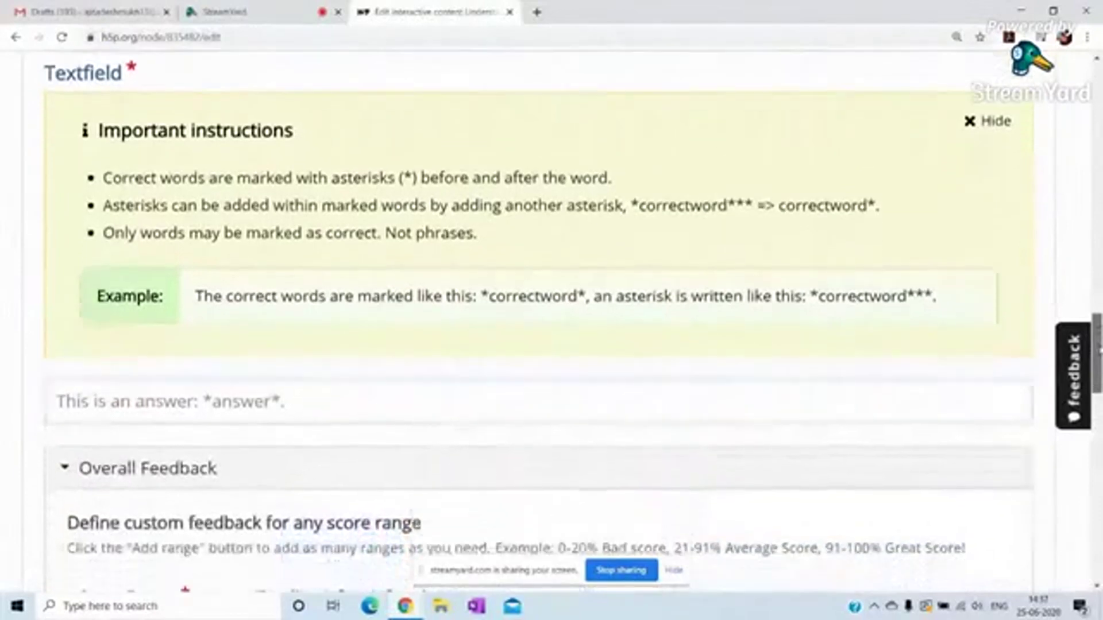
scroll(198, 179, "down", 4)
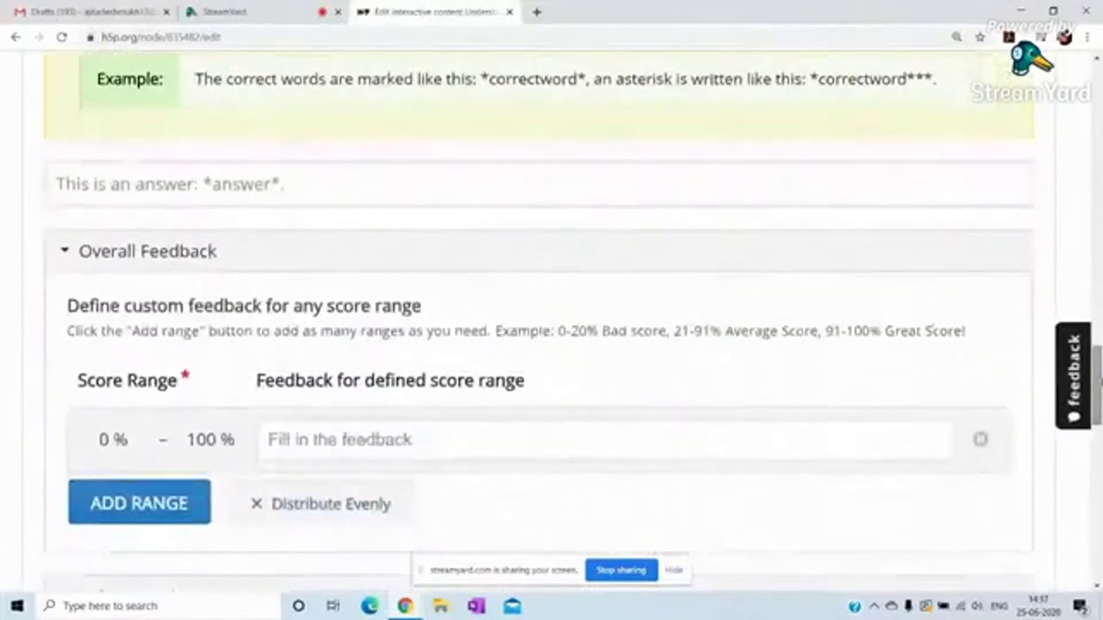
Start the text field with "*Einstein* and *Picasso*", marking both names as correct words with asterisks
left_click(199, 181)
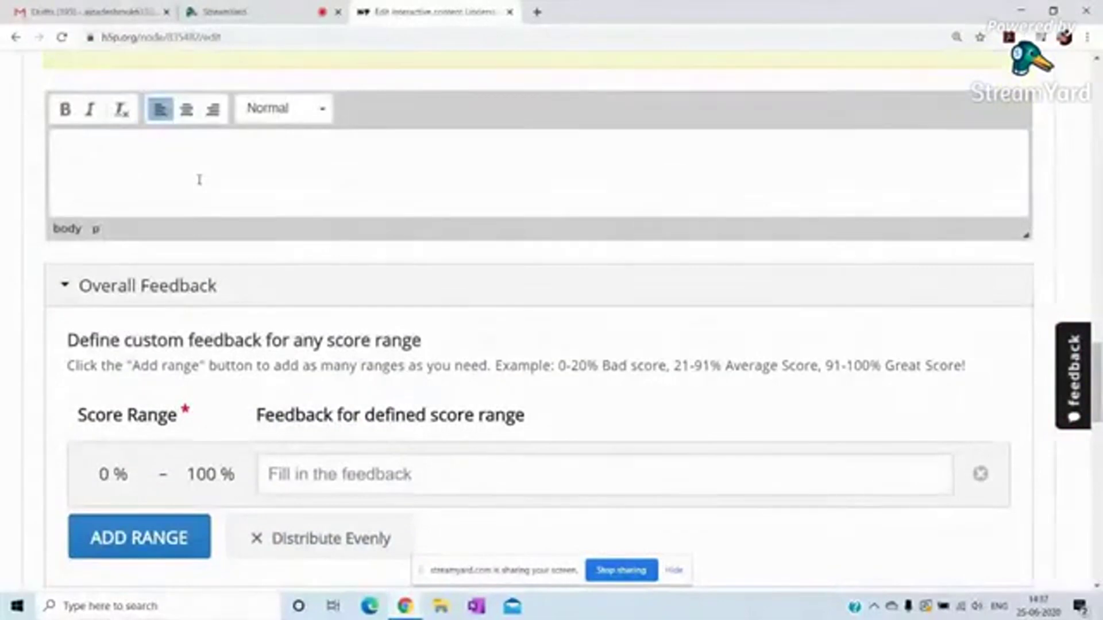
type("*Einstein\" and")
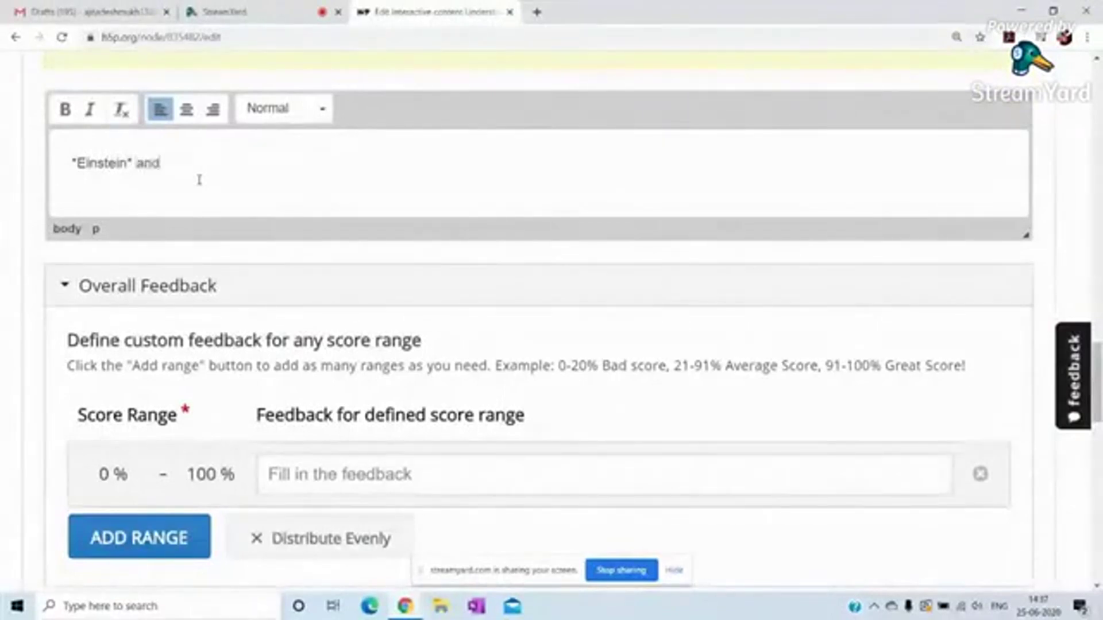
type(" Picass")
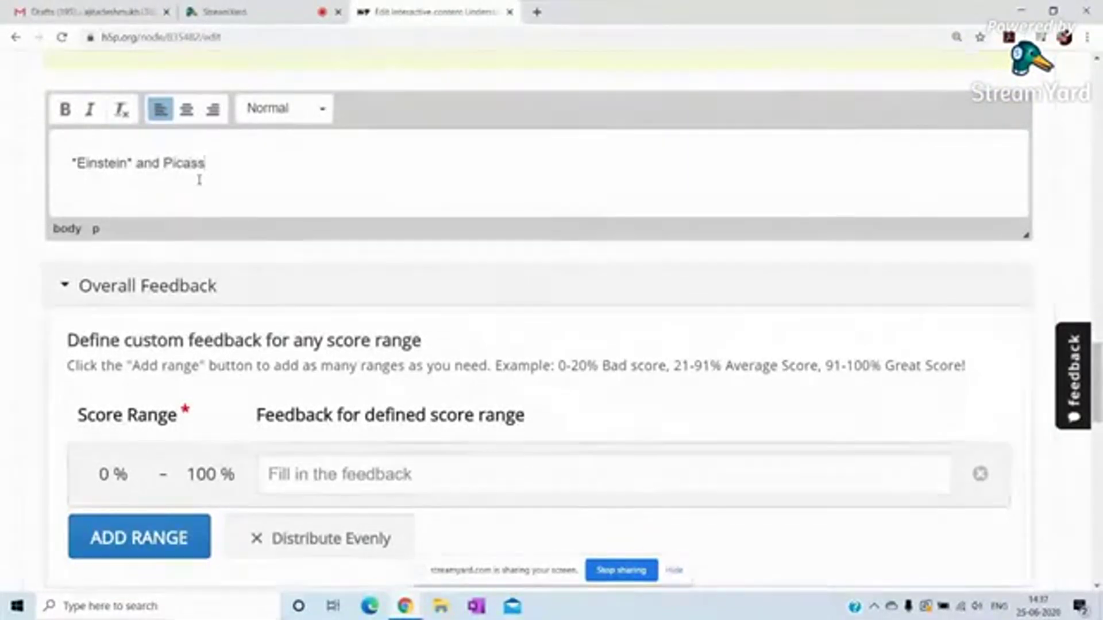
type("o")
key("Left")
key("Left")
key("Left")
type("8")
type("\"")
key("BackSpace")
type("\"")
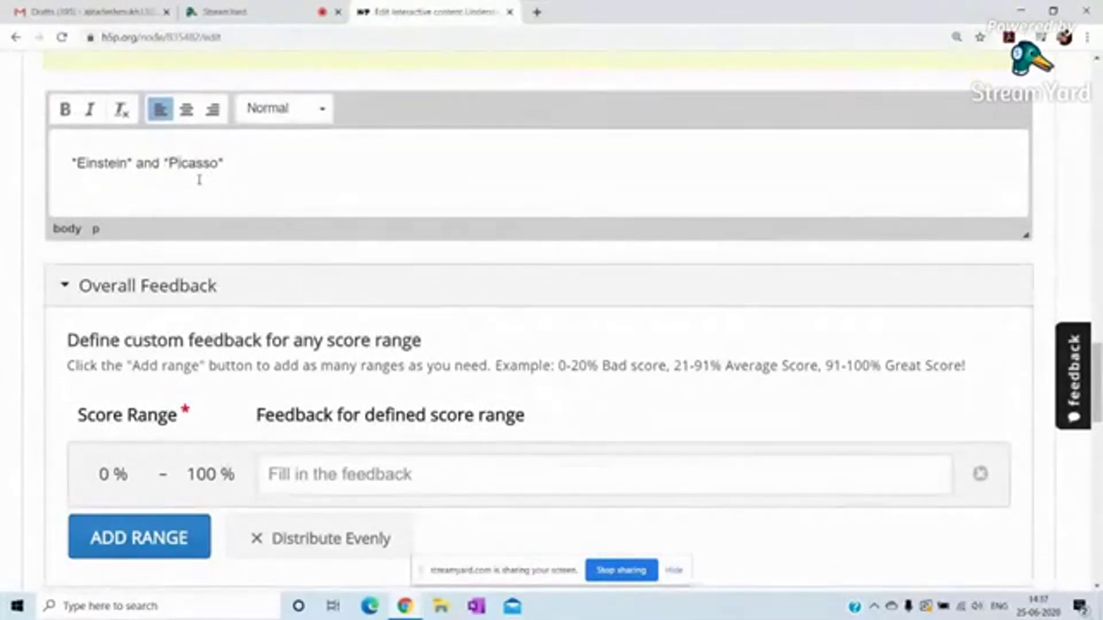
Continue the sentence with "were brilliant and dyslexic but *I* am neither", marking "I" as a correct word too
type(" were ")
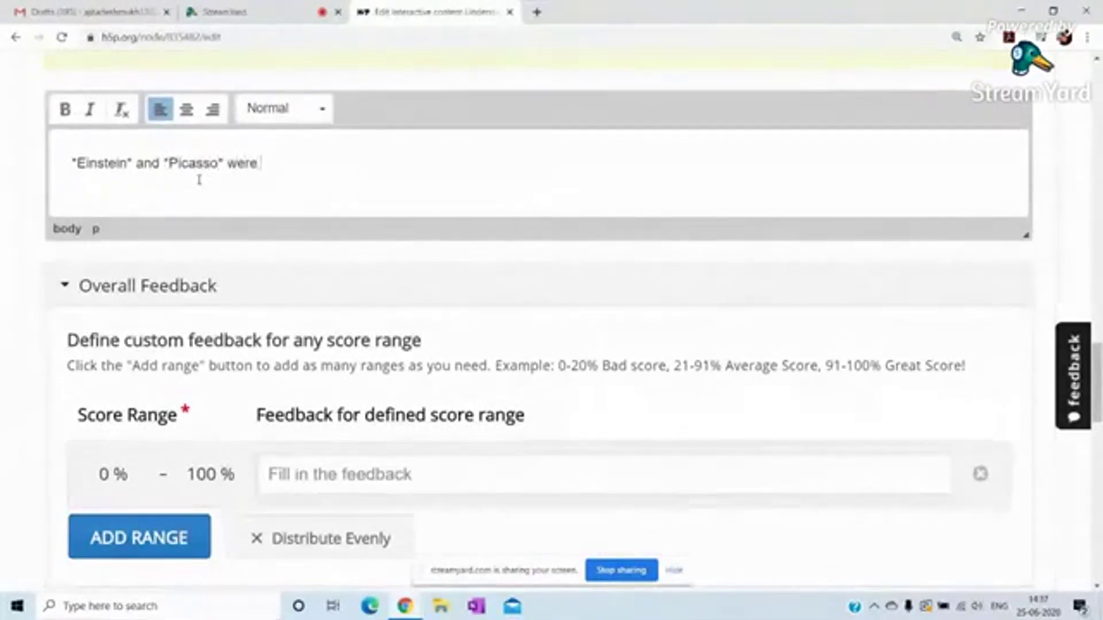
type("bria")
key("BackSpace")
type("lliant and ")
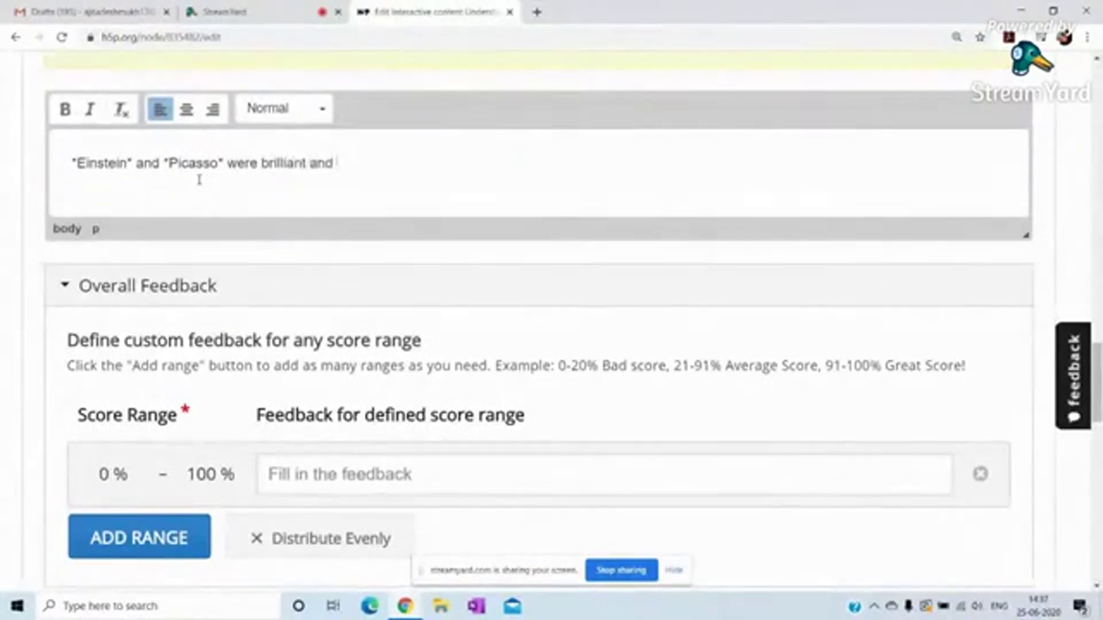
type("dyslexic ")
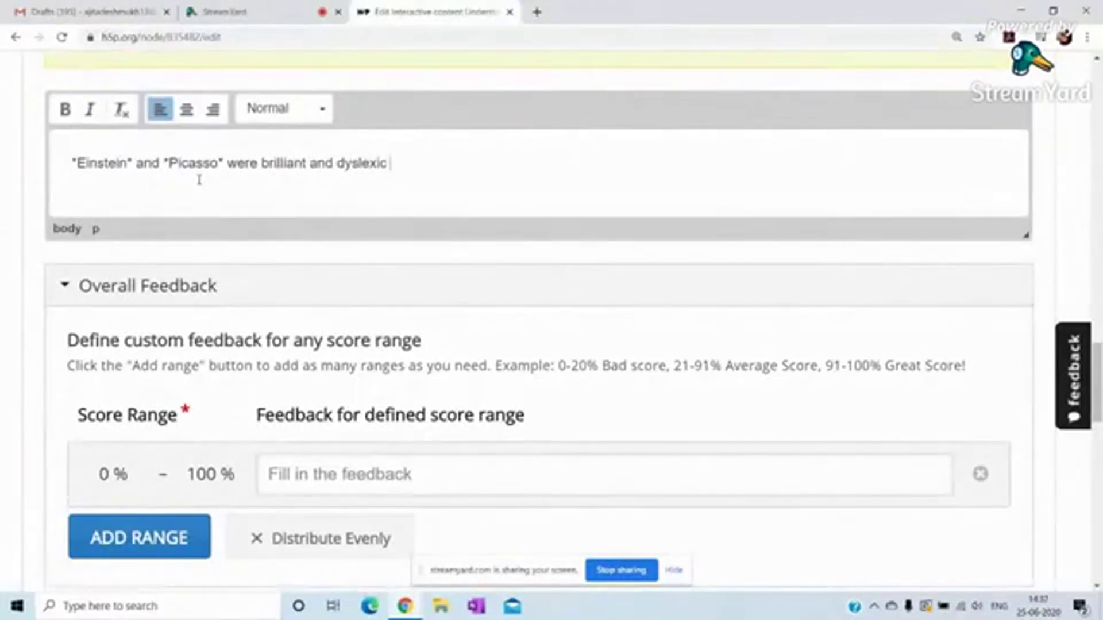
type("but I")
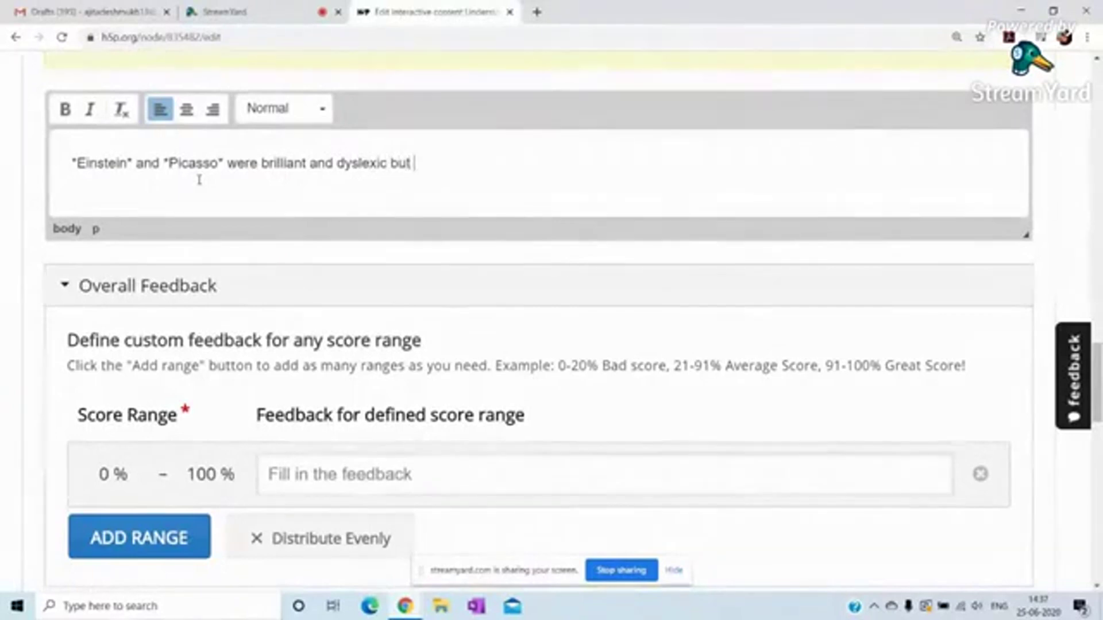
type(" am neither")
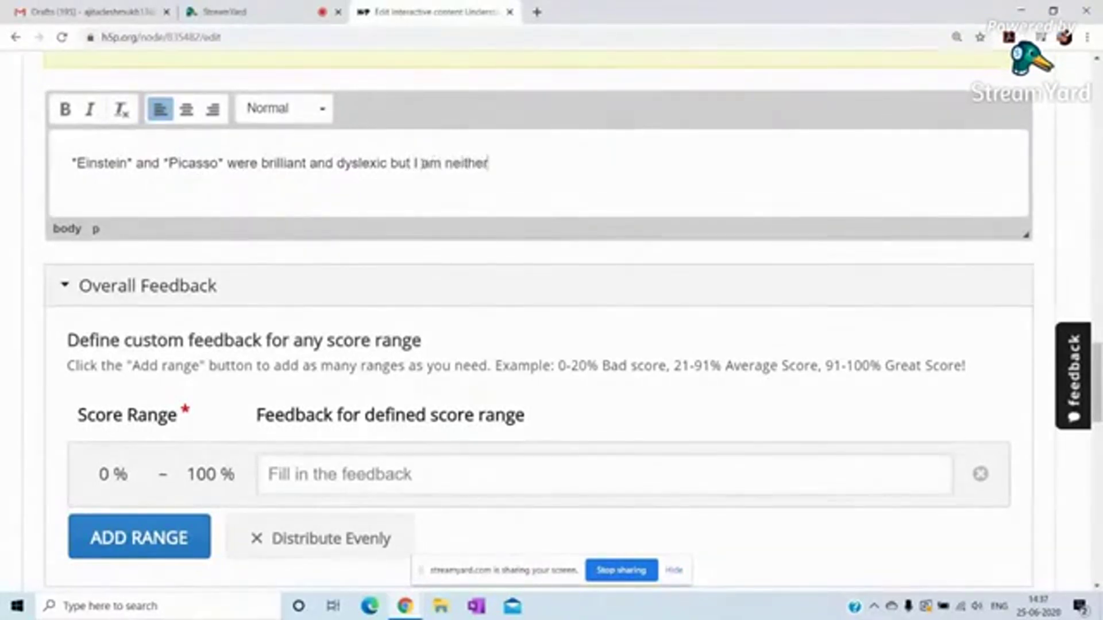
left_click(416, 164)
type("\"")
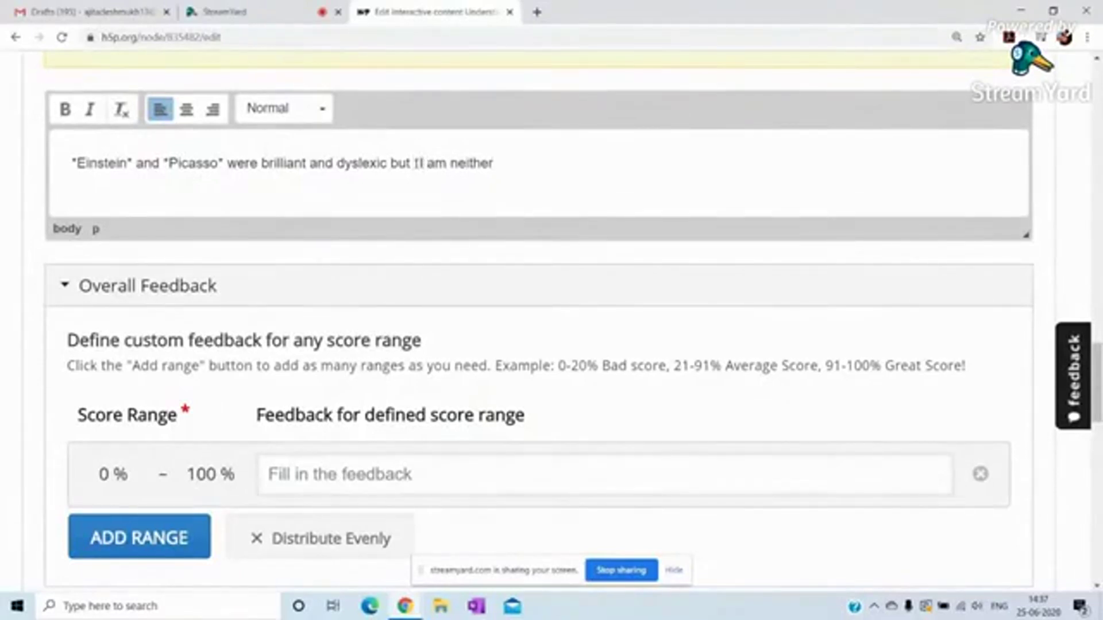
left_click(421, 164)
type("\"I")
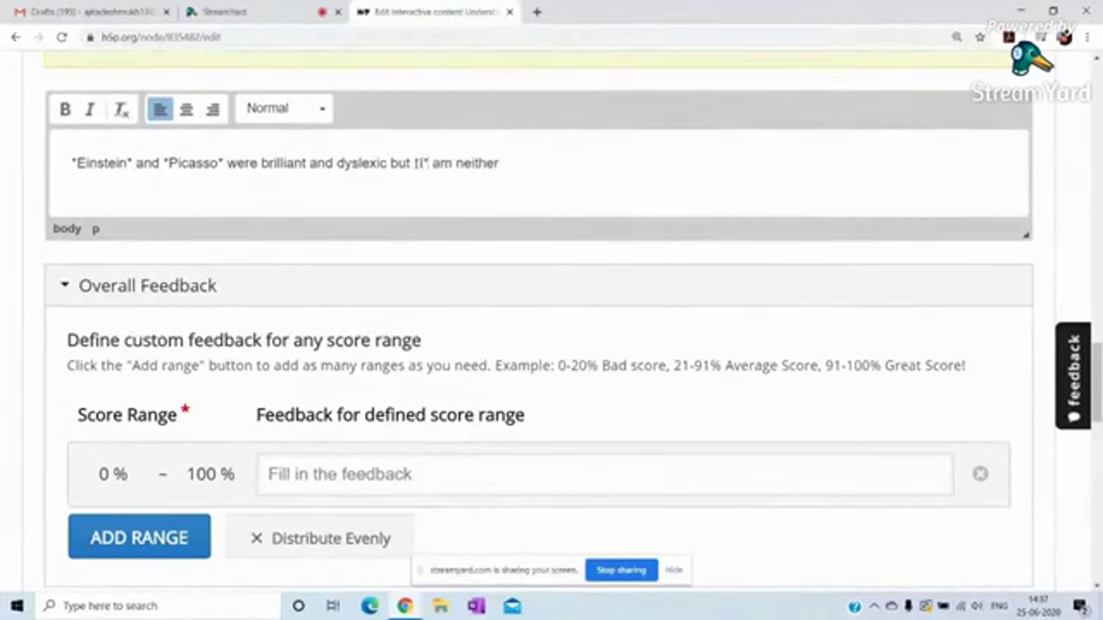
Add a score range, end the first range at 50 %, and give it the feedback "View again"
left_click(143, 544)
left_click(208, 475)
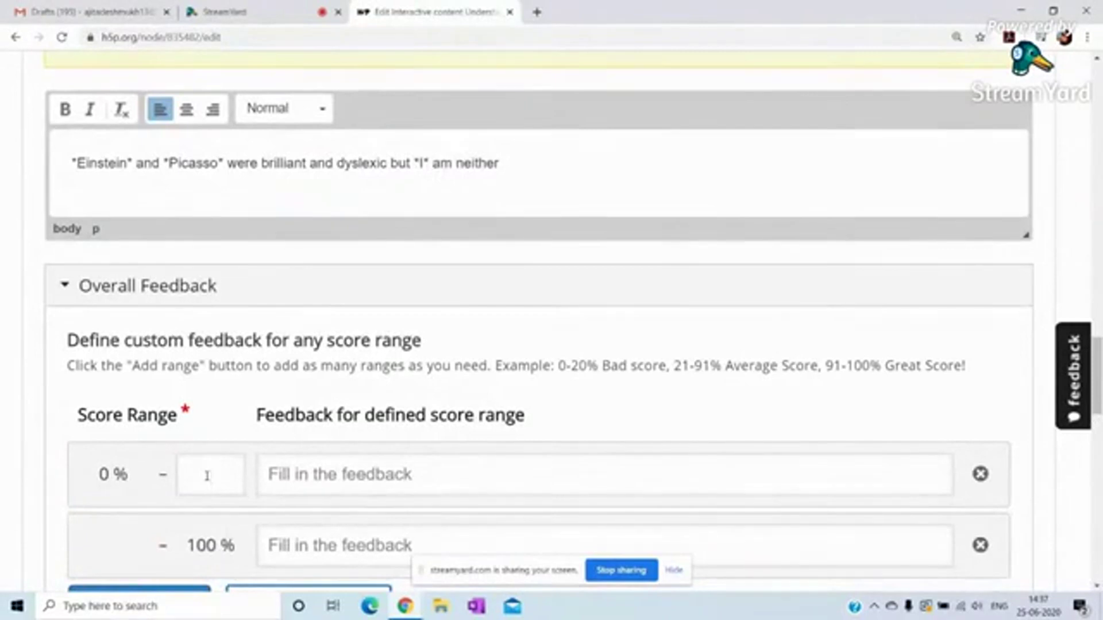
type("50")
left_click(296, 472)
type("View again")
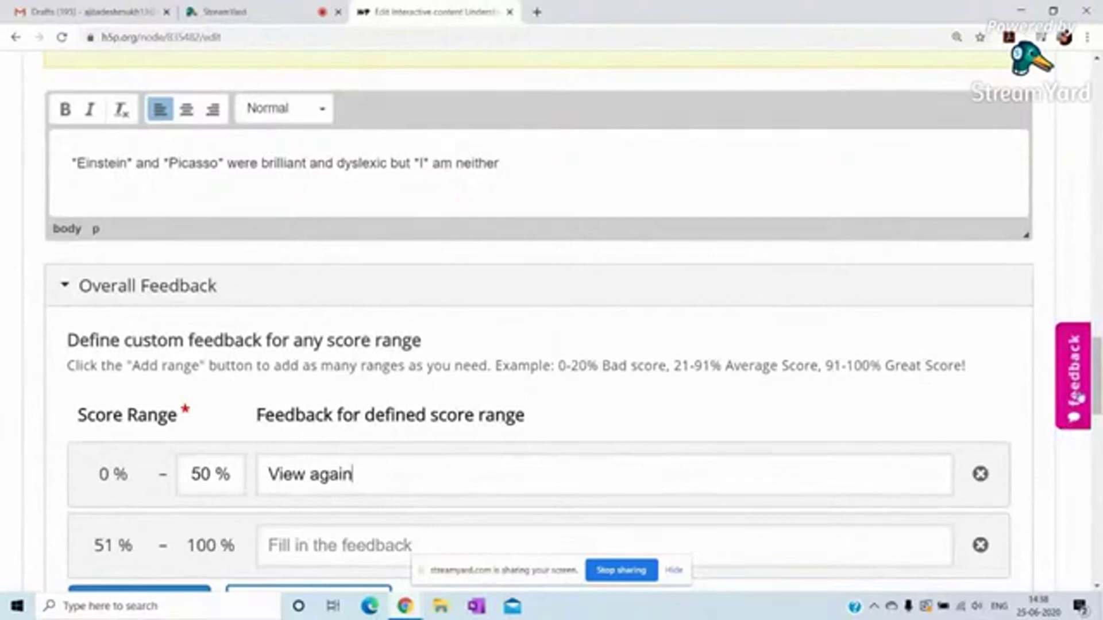
Add a third score range, giving 51–75 % the feedback "can do better" and 76–100 % the feedback "Well done"
scroll(1043, 503, "down", 1)
scroll(180, 402, "down", 3)
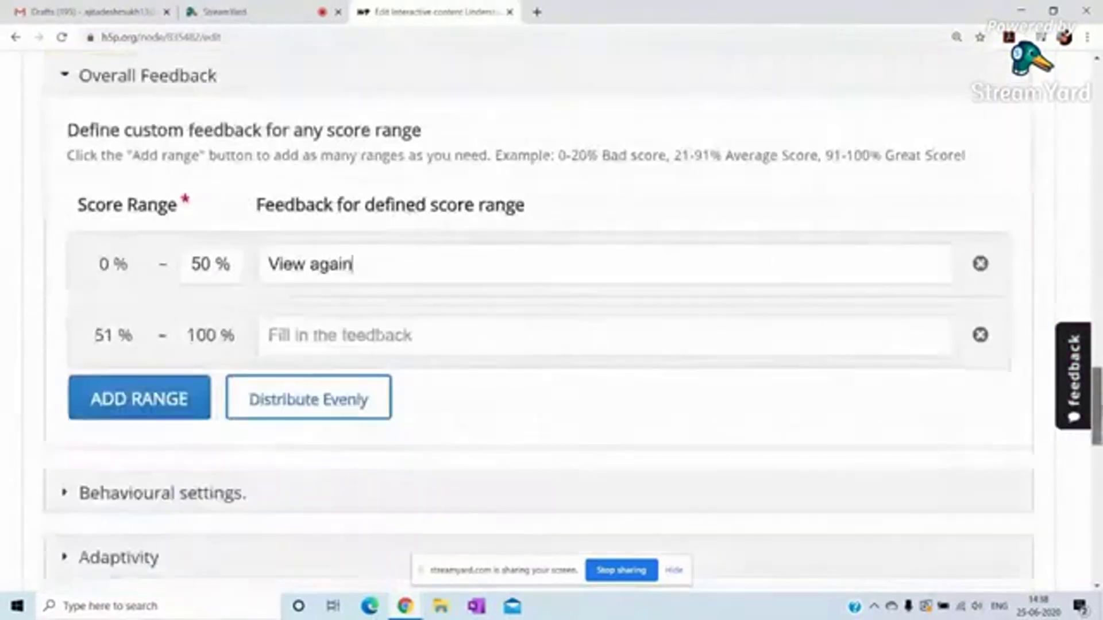
left_click(180, 380)
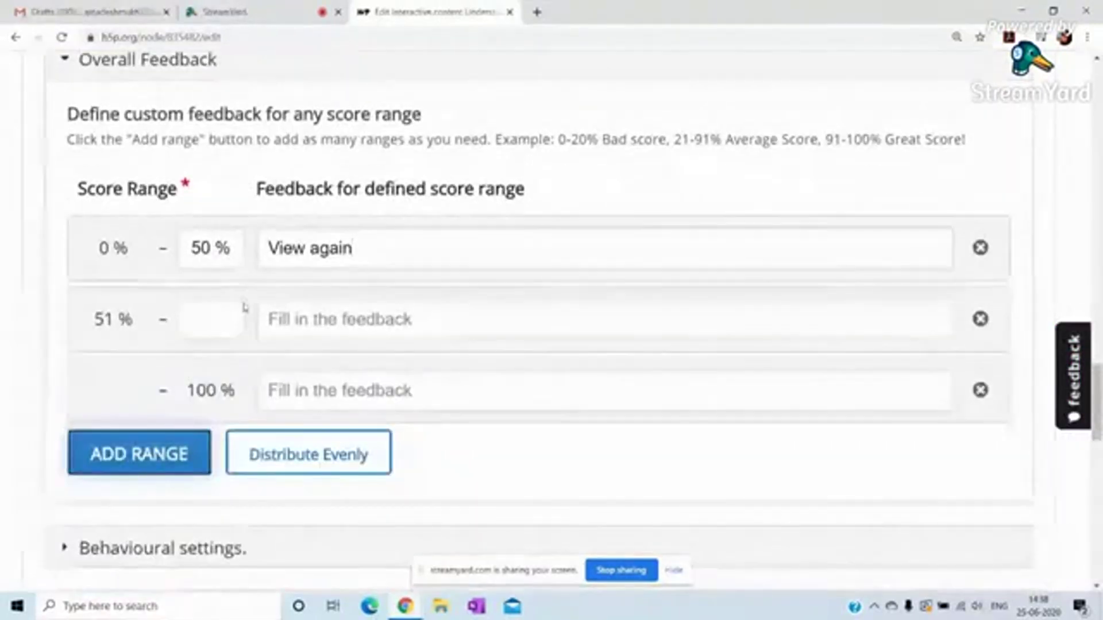
left_click(205, 323)
type("65")
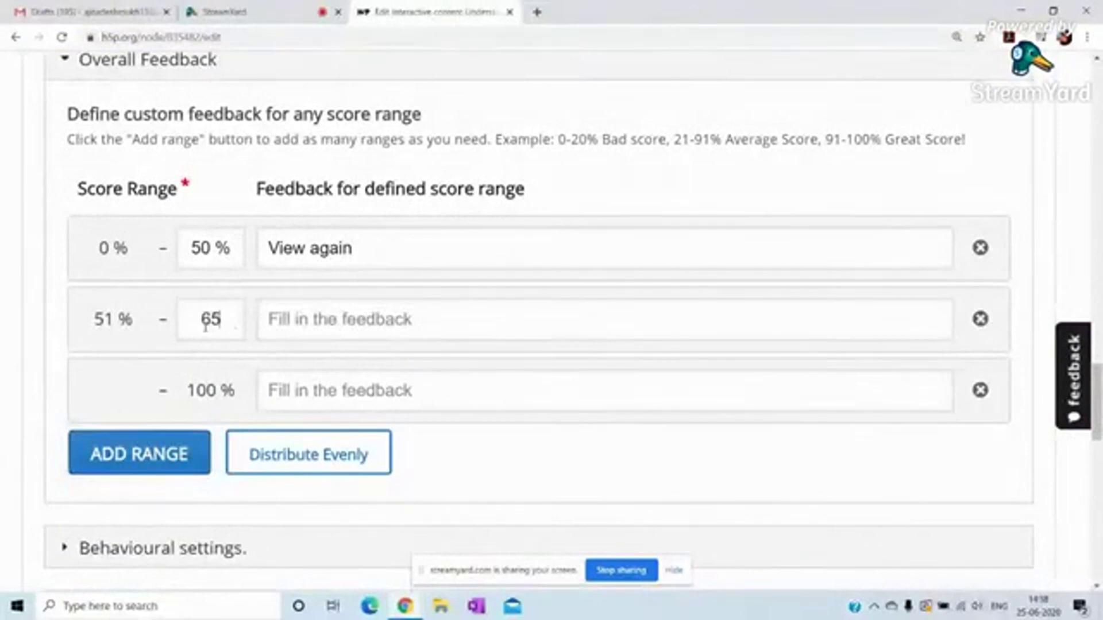
key("BackSpace")
type("75")
left_click(300, 322)
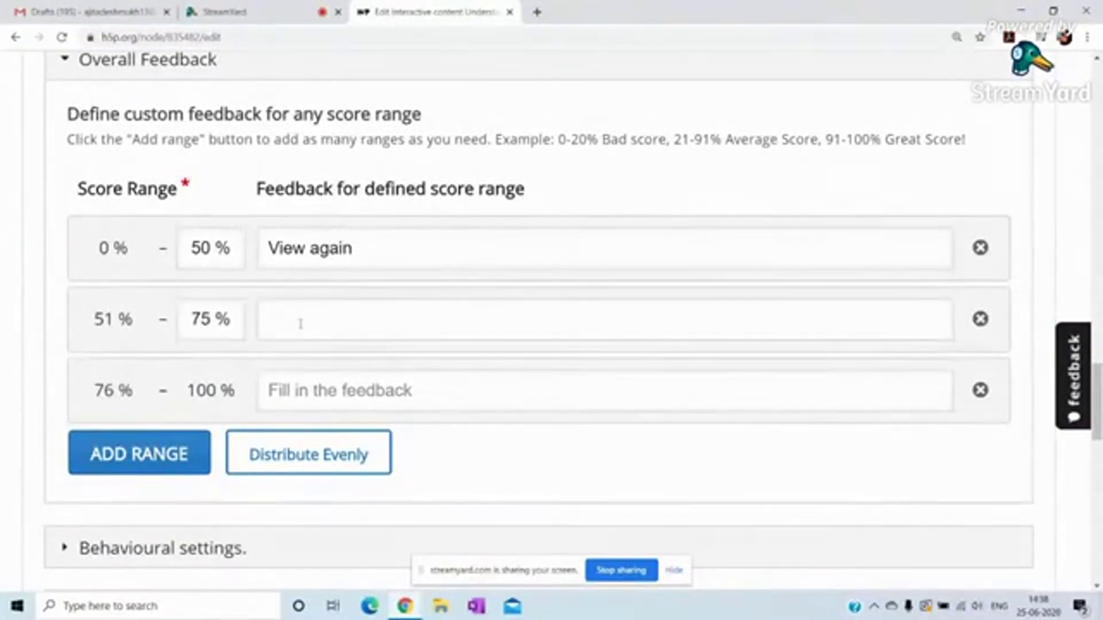
type("we")
type("n do better")
left_click(305, 380)
type("Well done")
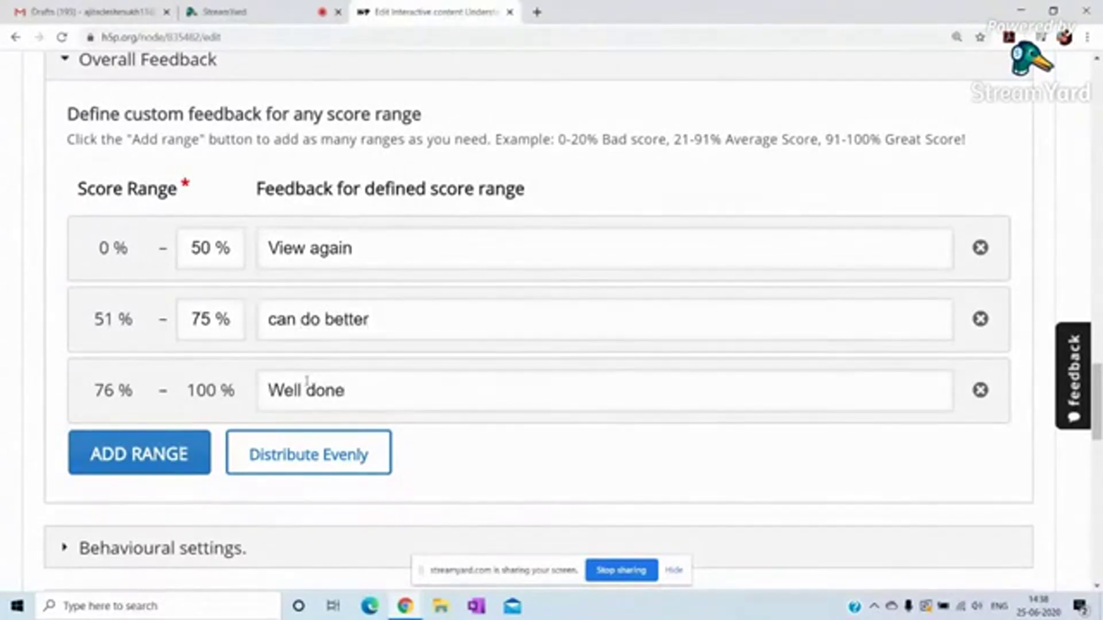
Disable the "Show solution" button in the interaction's behavioural settings and finish editing the interaction
left_click_drag(1099, 413, 1098, 378)
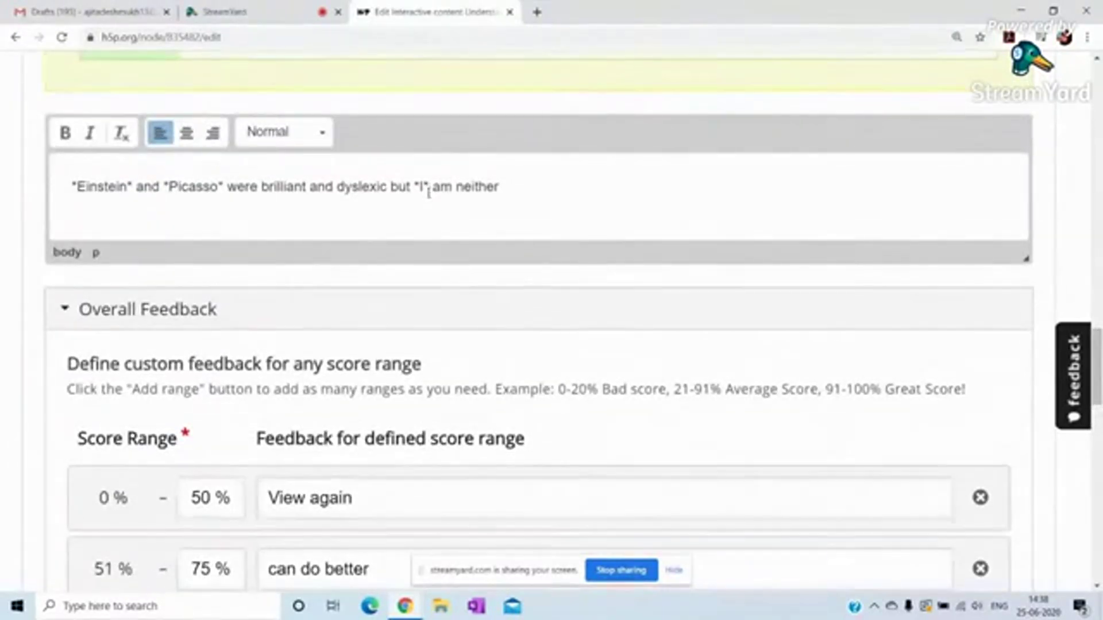
left_click_drag(1098, 368, 1098, 424)
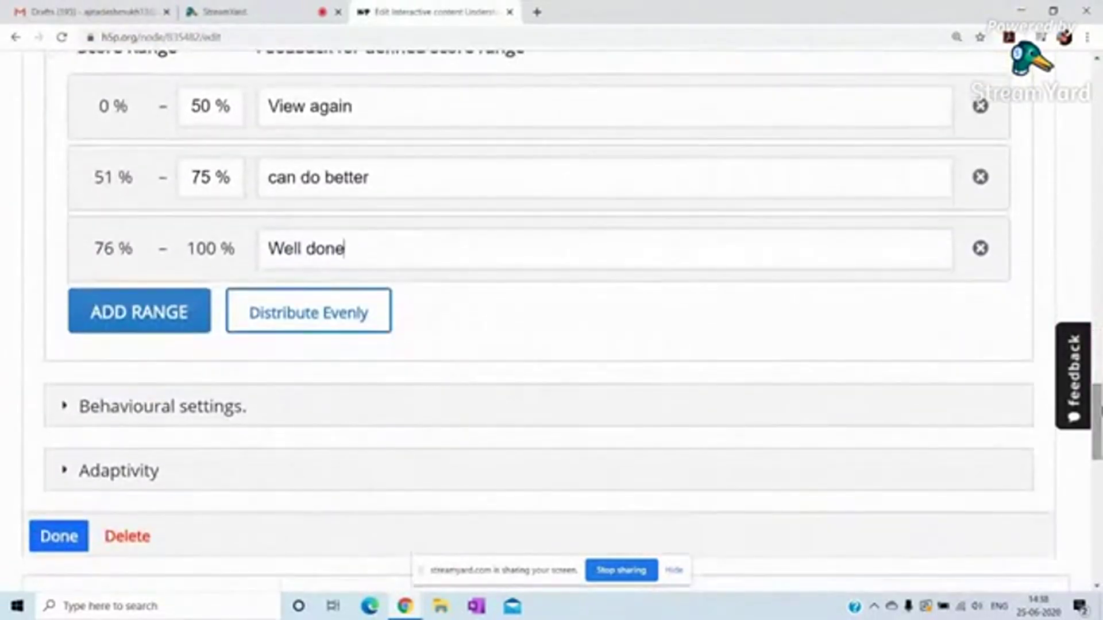
left_click(402, 254)
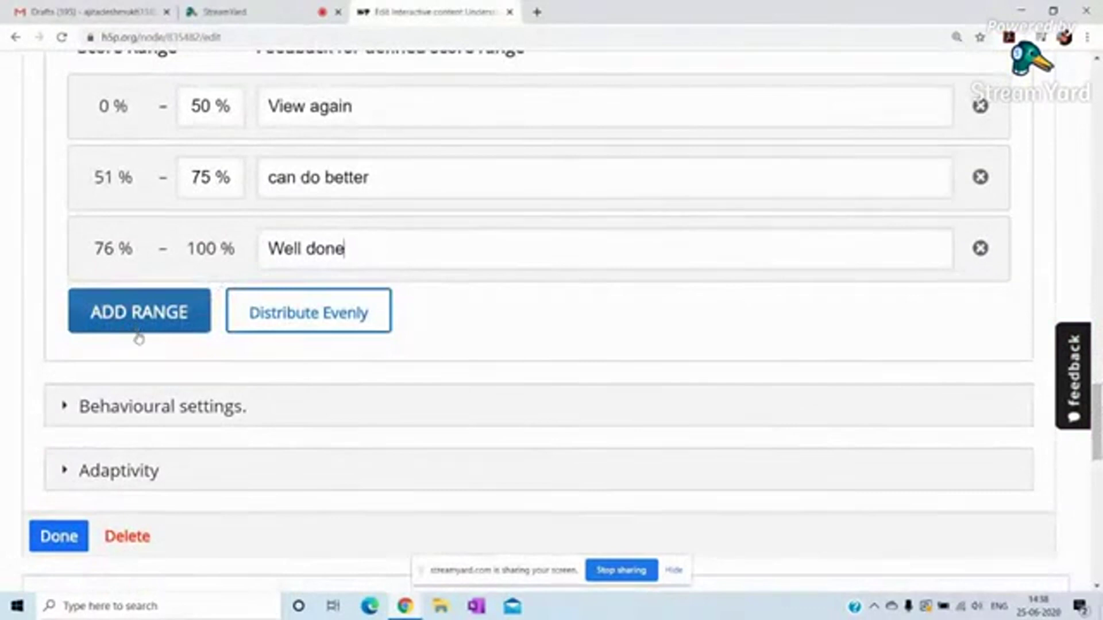
left_click(158, 407)
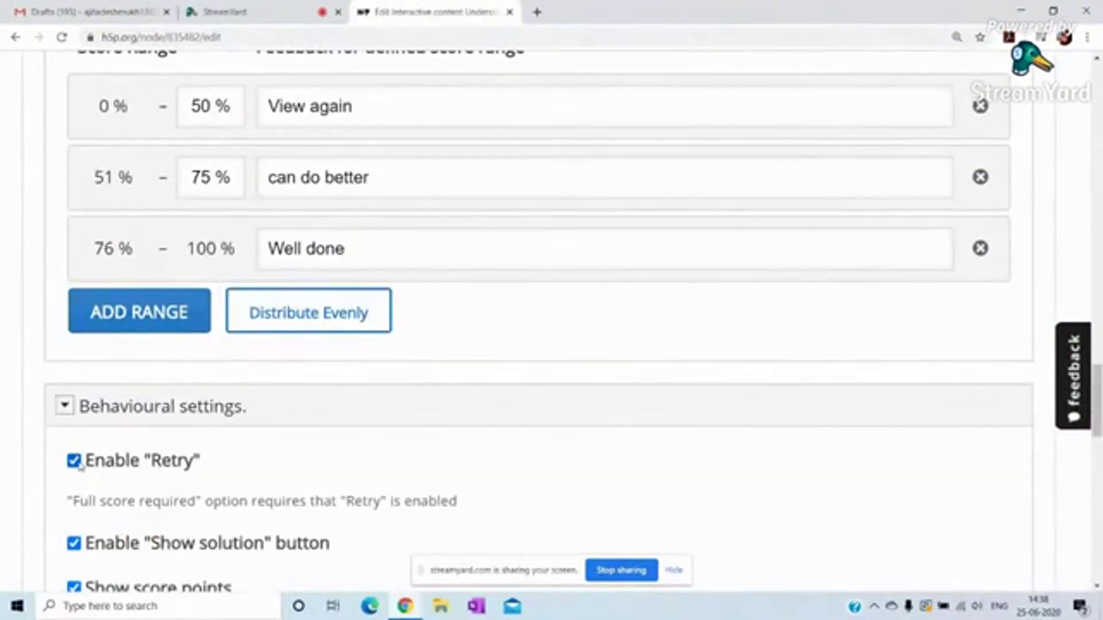
left_click(75, 544)
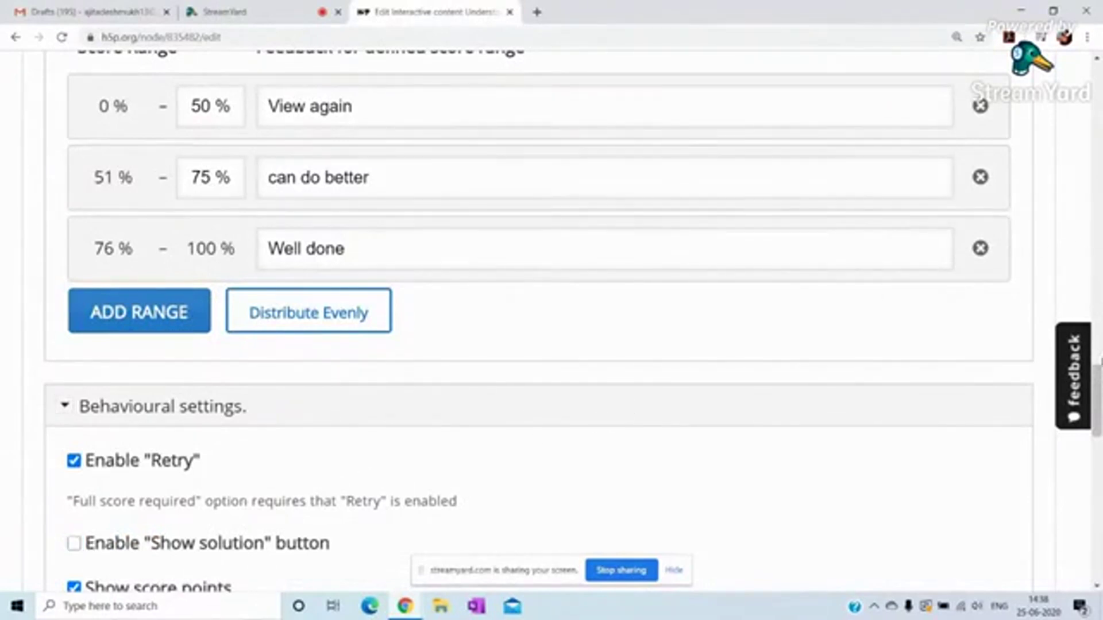
scroll(552, 321, "down", 5)
scroll(222, 289, "down", 3)
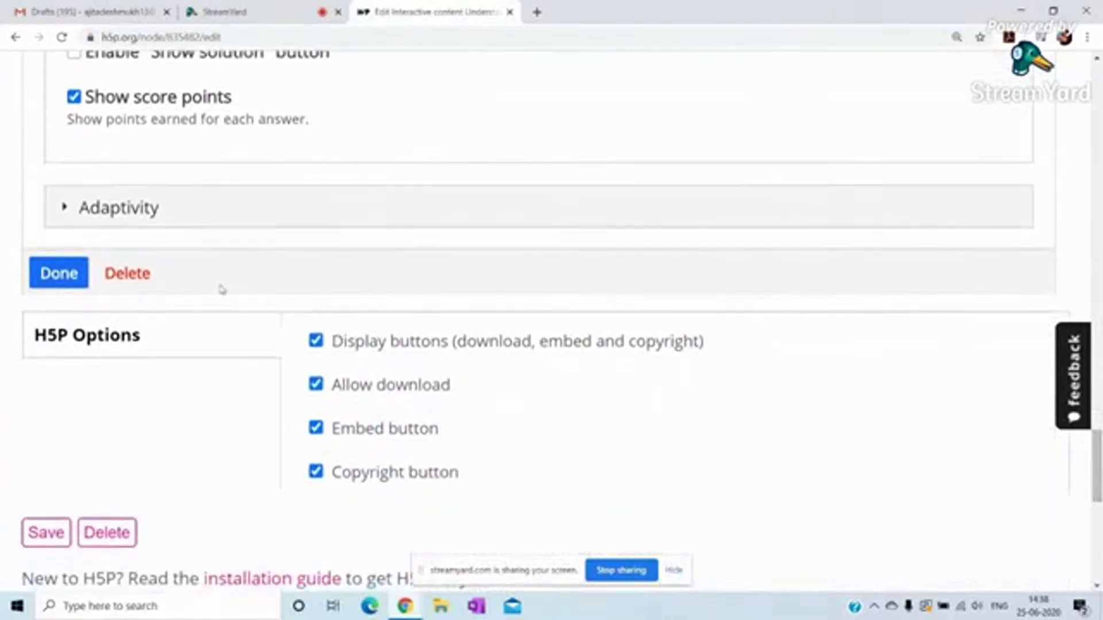
left_click(46, 282)
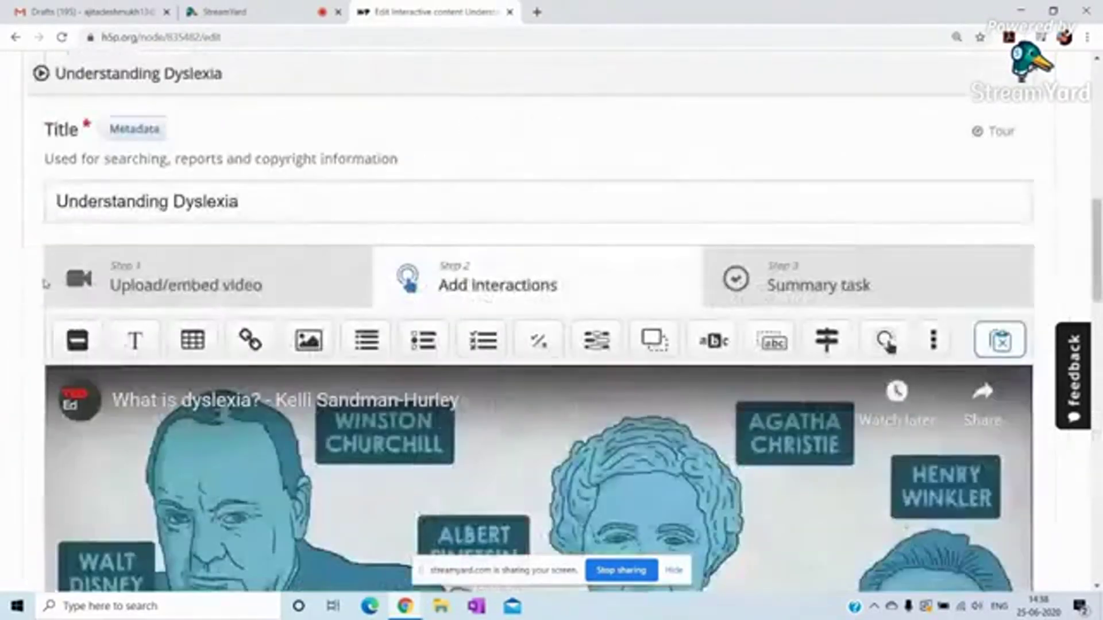
Save the Understanding Dyslexia interactive video with the new Personalities interaction
scroll(537, 322, "down", 8)
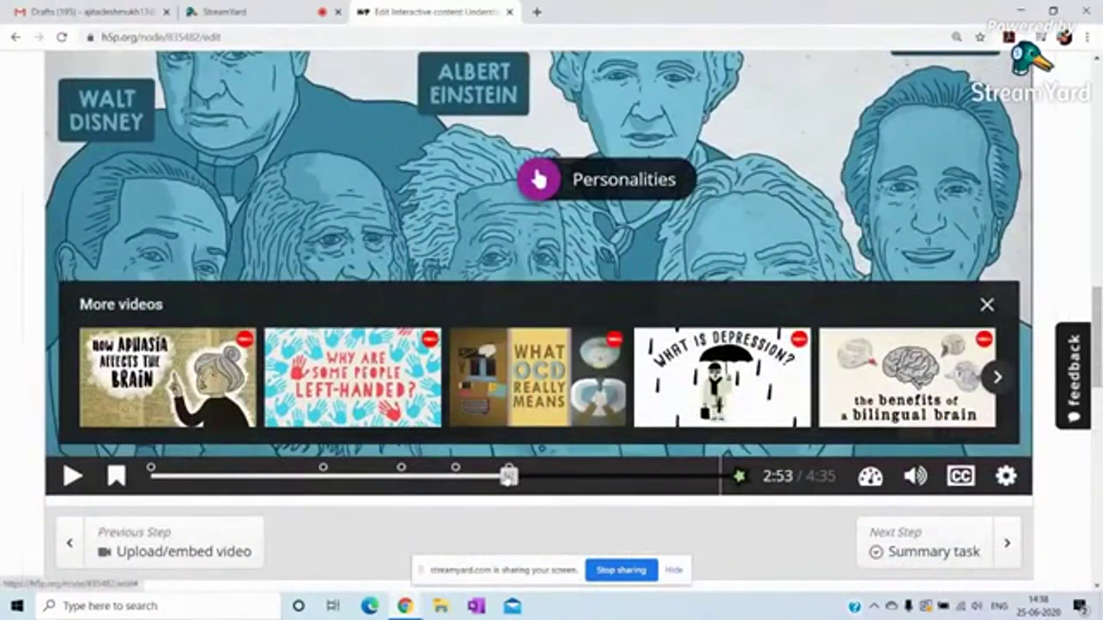
left_click_drag(1097, 365, 1097, 470)
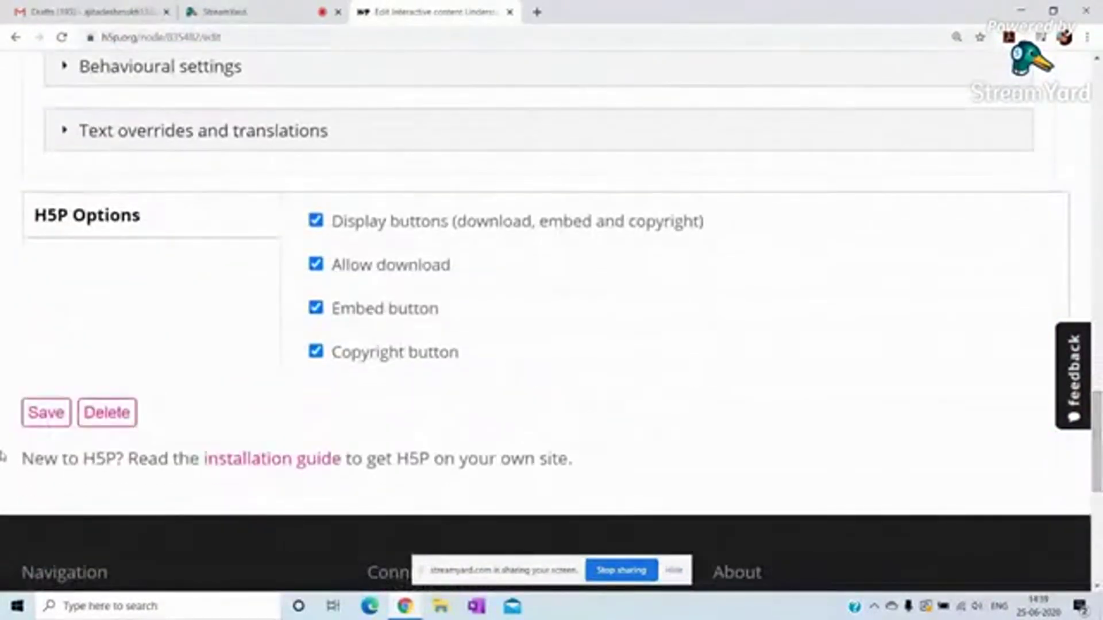
left_click(46, 423)
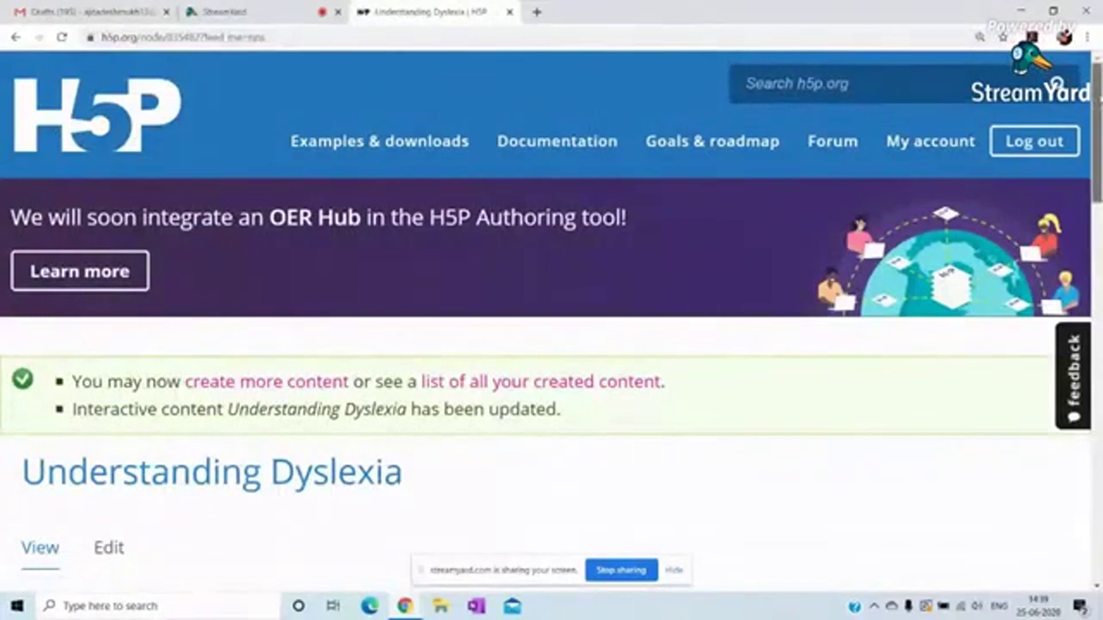
Start the saved video and skip ahead to the true/false question at about 2:37
scroll(551, 310, "down", 5)
scroll(551, 311, "down", 7)
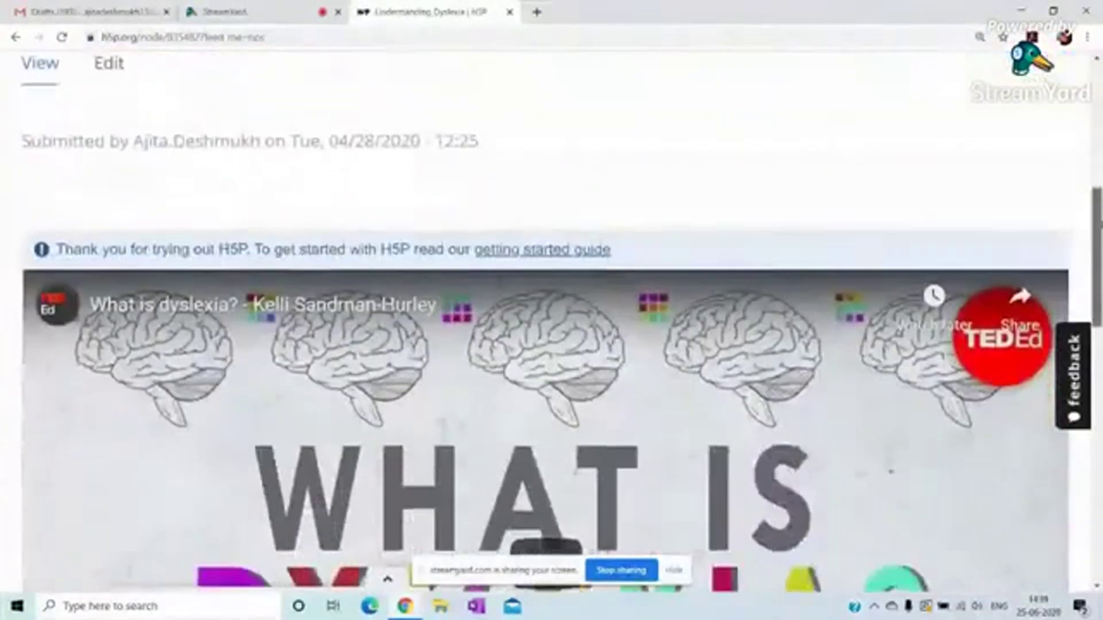
scroll(552, 310, "down", 1)
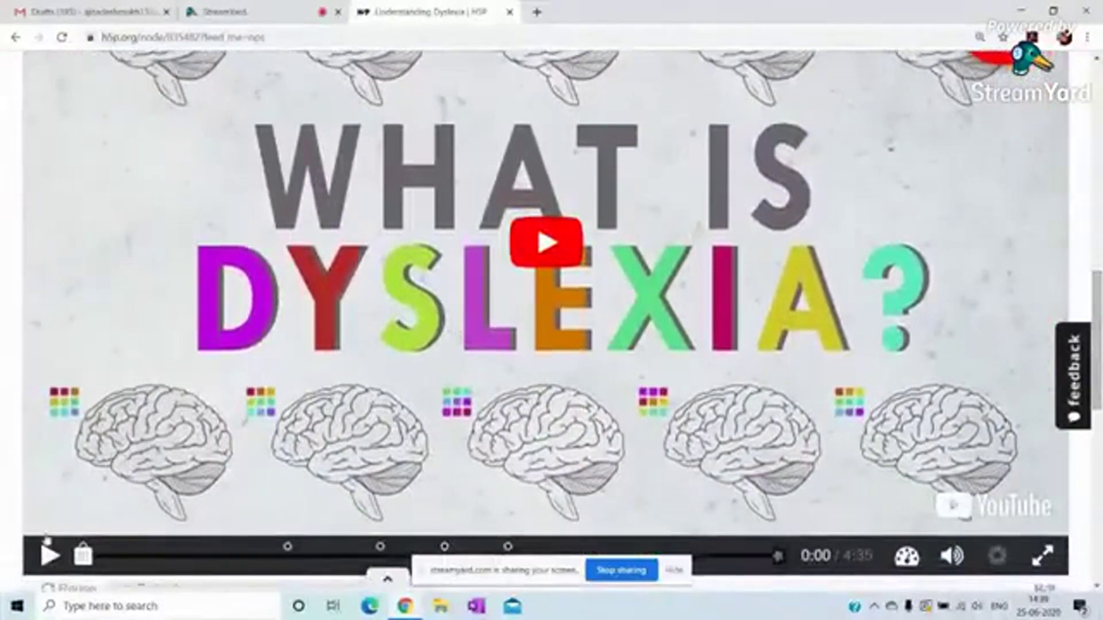
left_click(49, 556)
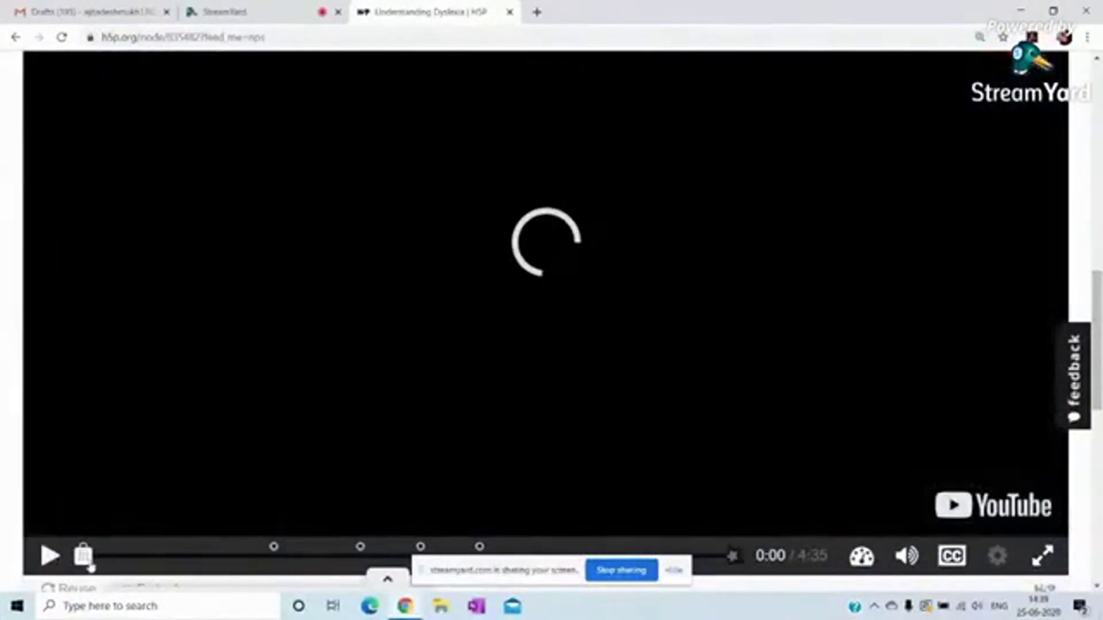
left_click_drag(87, 560, 447, 553)
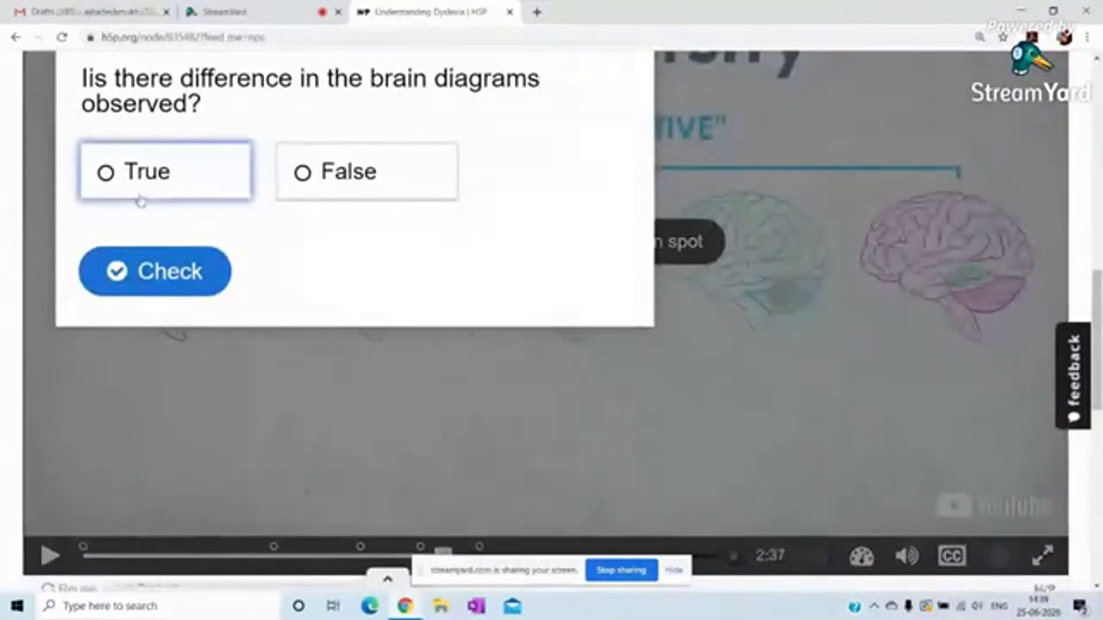
Answer True to the brain diagrams question, check the answer and continue the video
left_click(106, 174)
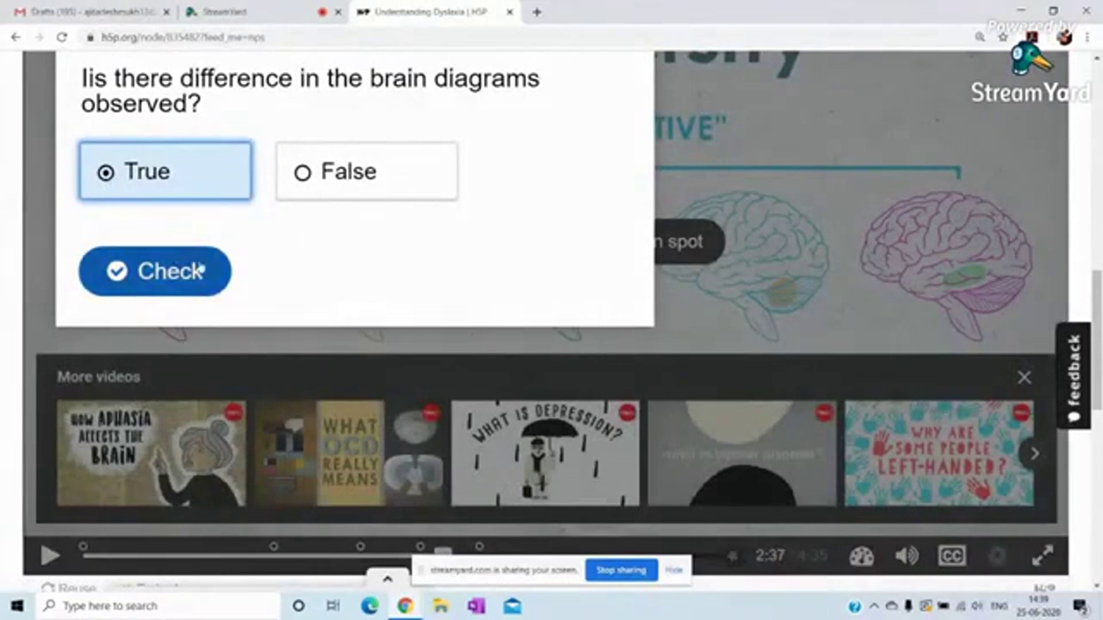
left_click(213, 272)
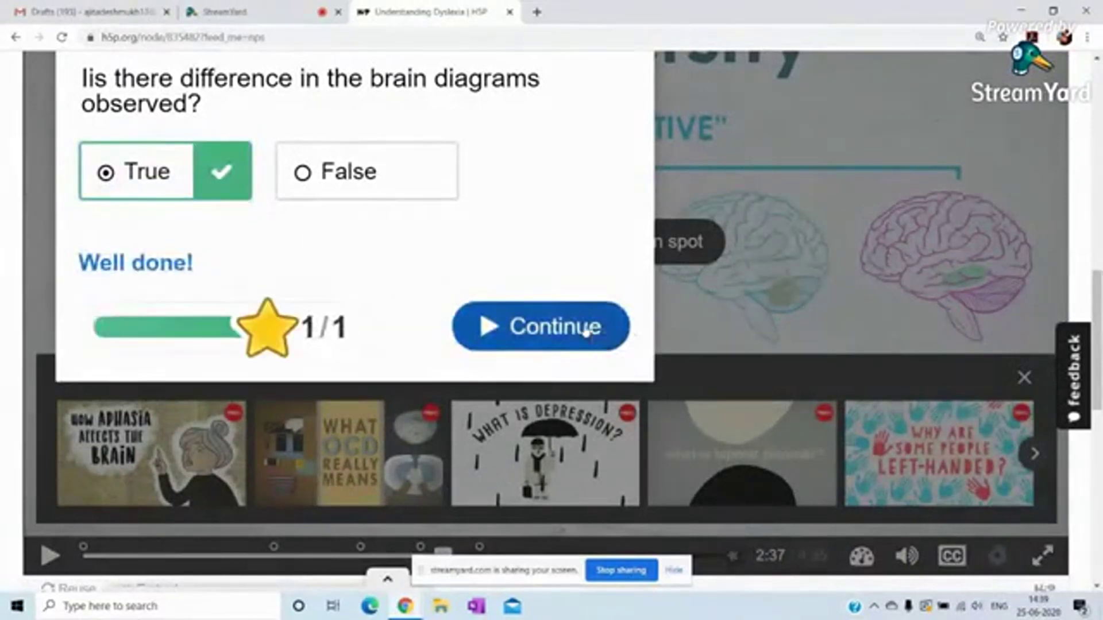
left_click(586, 326)
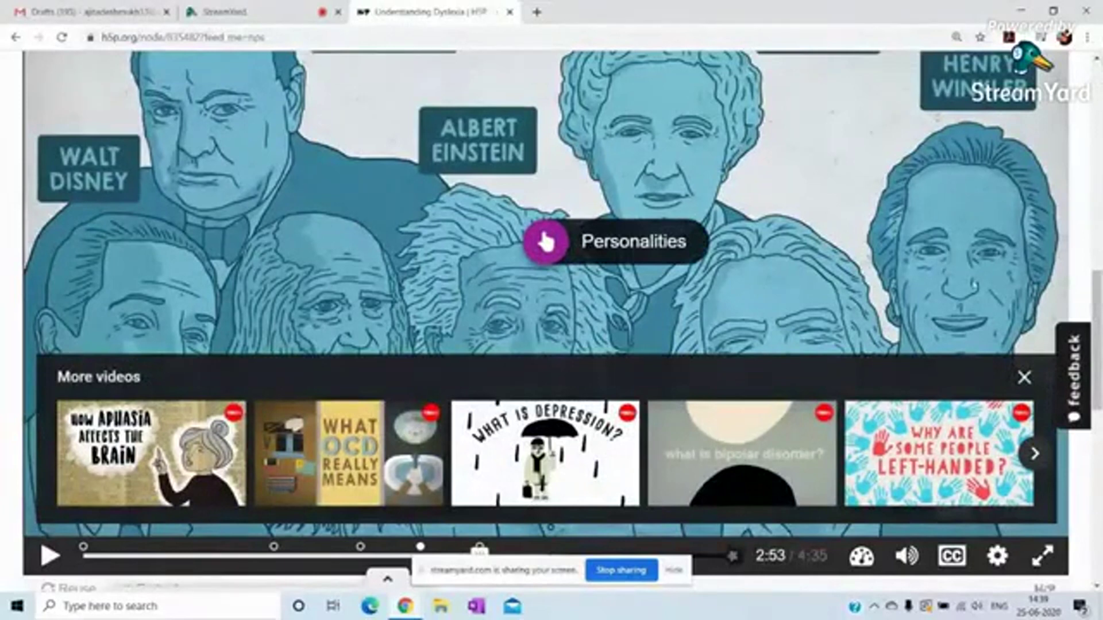
Close the suggested videos overlay and open the Personalities interaction at 2:53 in the video
left_click(1024, 377)
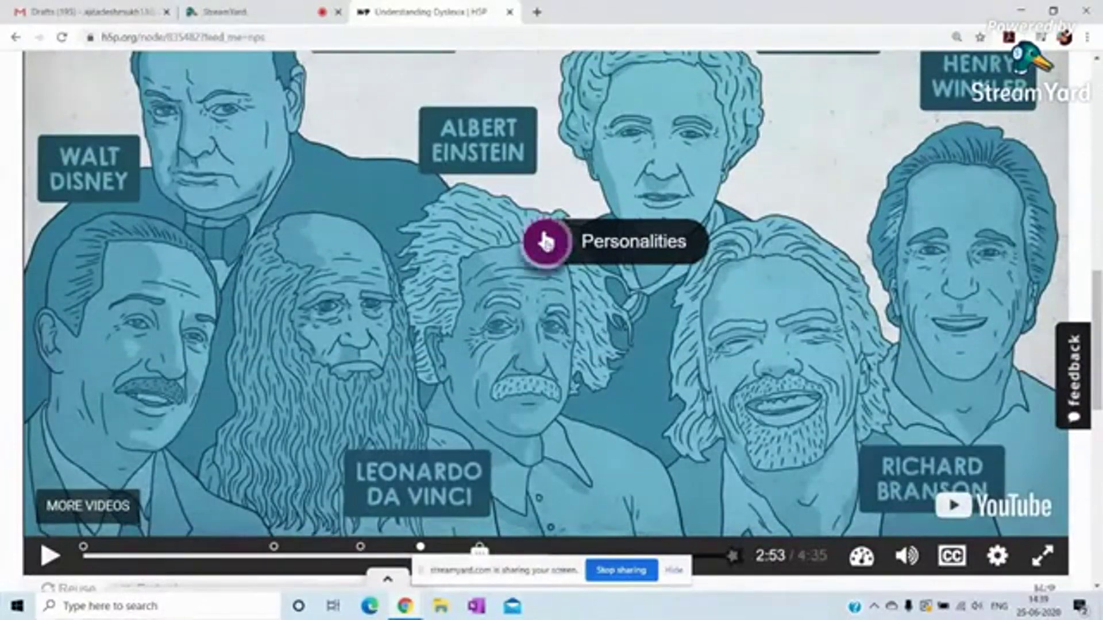
left_click(545, 243)
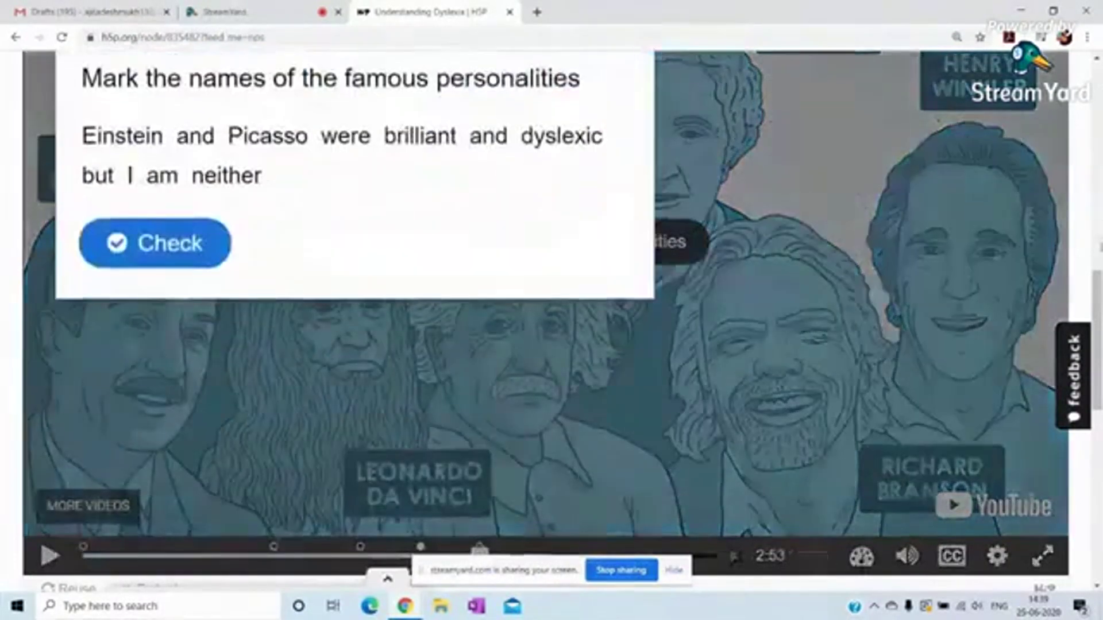
scroll(552, 321, "up", 2)
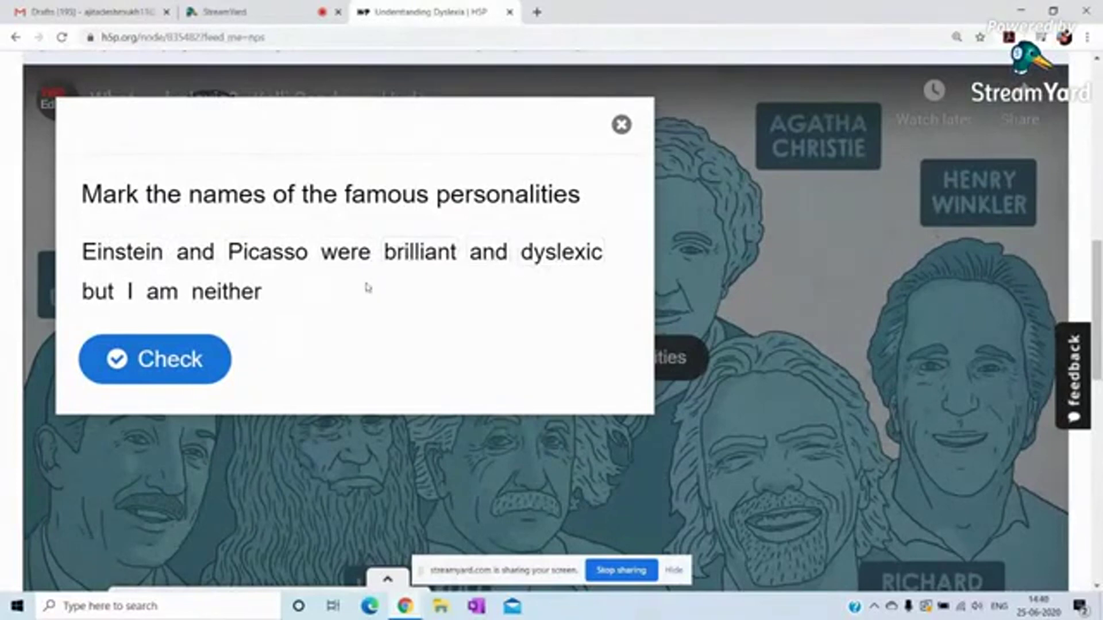
Mark the words Einstein, Picasso, brilliant and I in the sentence and check the answer
left_click(105, 264)
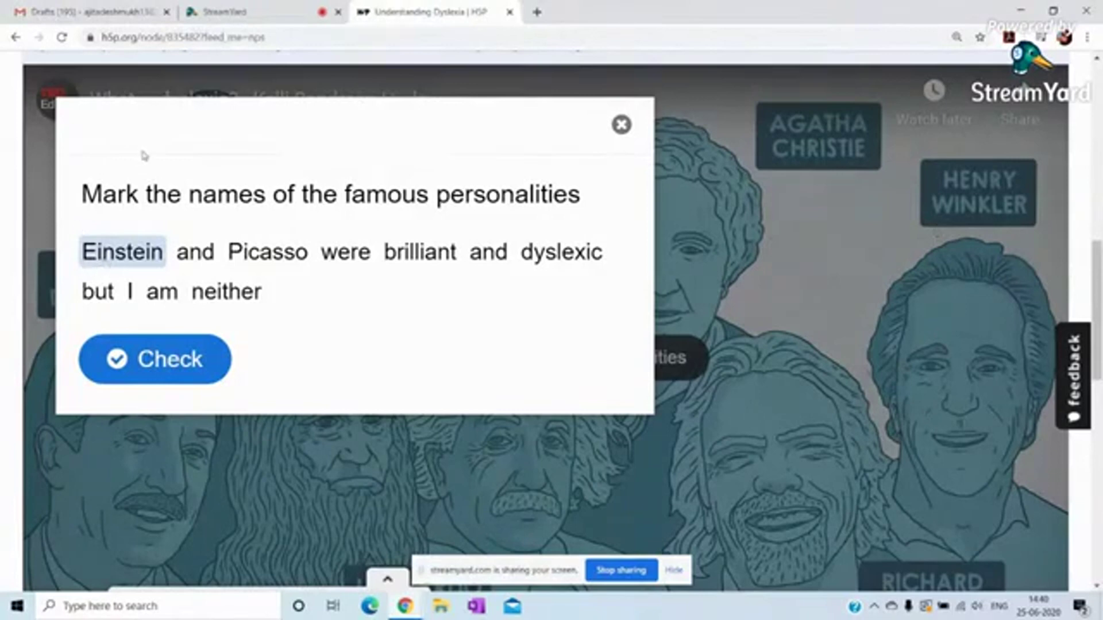
left_click(269, 253)
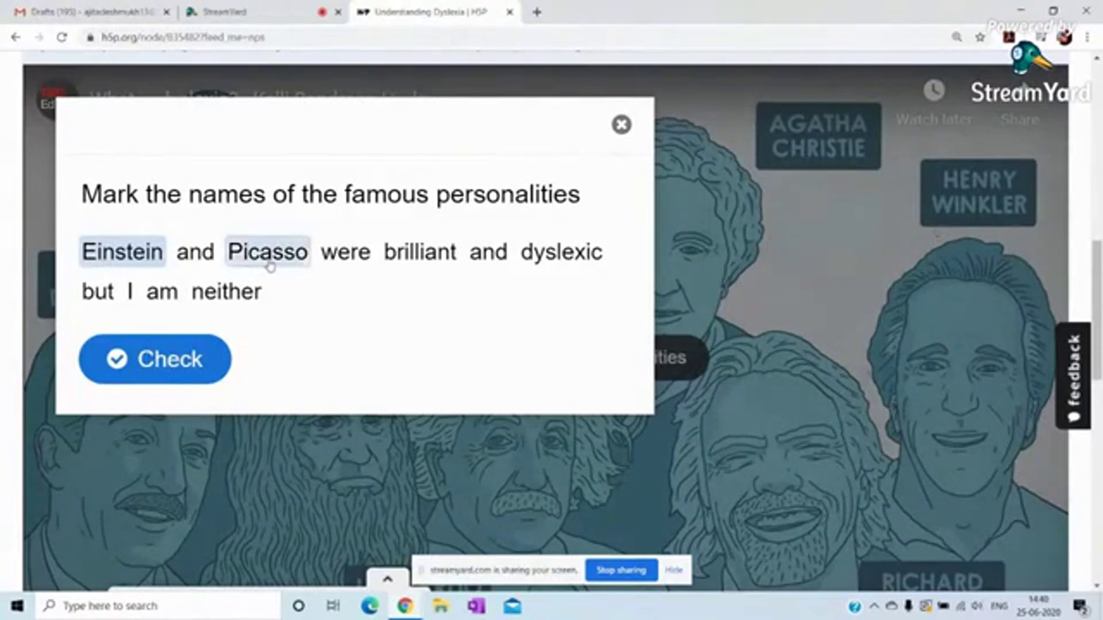
left_click(436, 254)
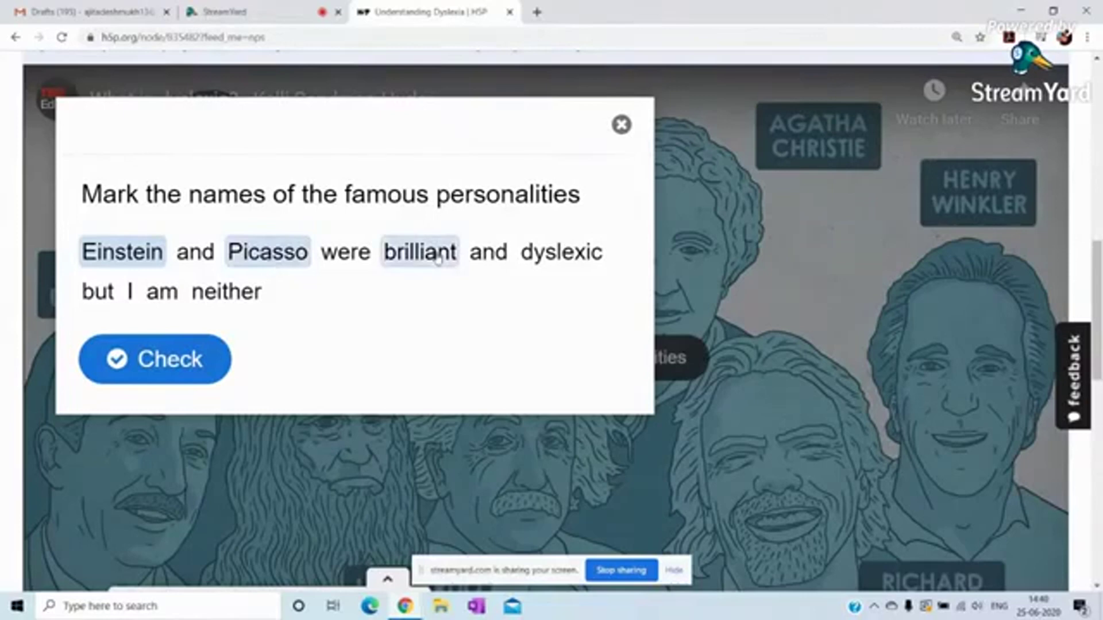
left_click(131, 296)
left_click(173, 359)
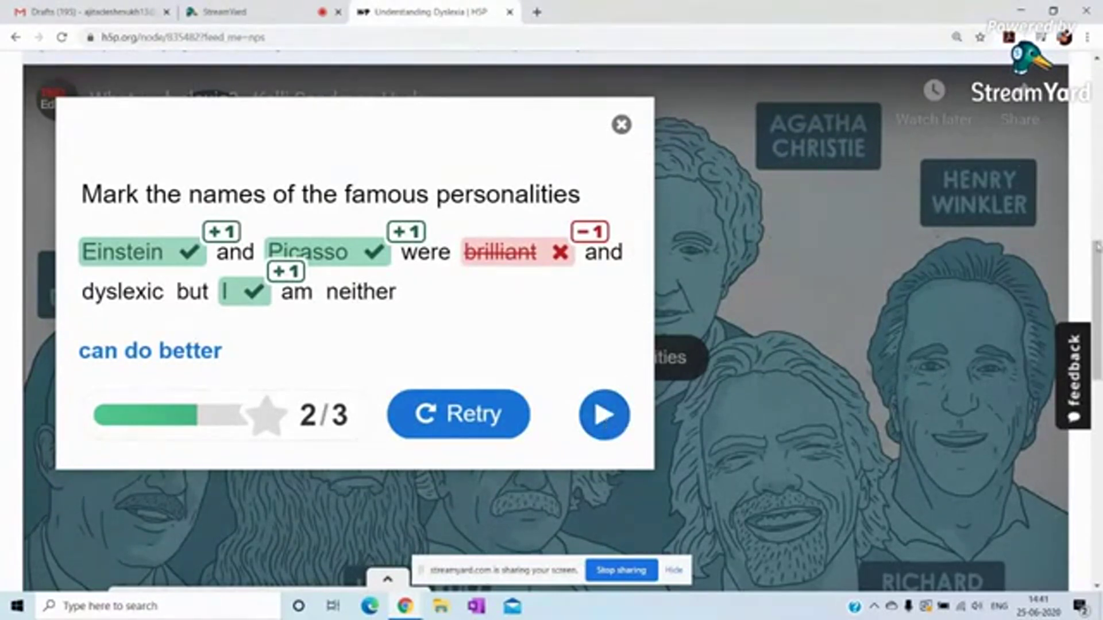
Stop sharing the browser screen with StreamYard
left_click_drag(1095, 242, 1096, 197)
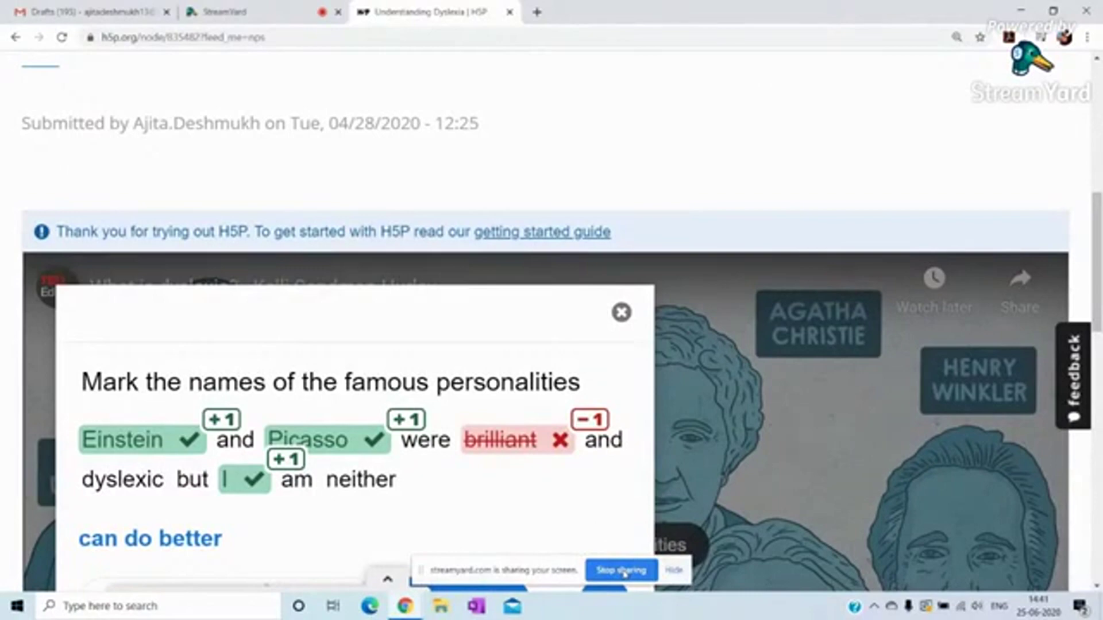
left_click(623, 571)
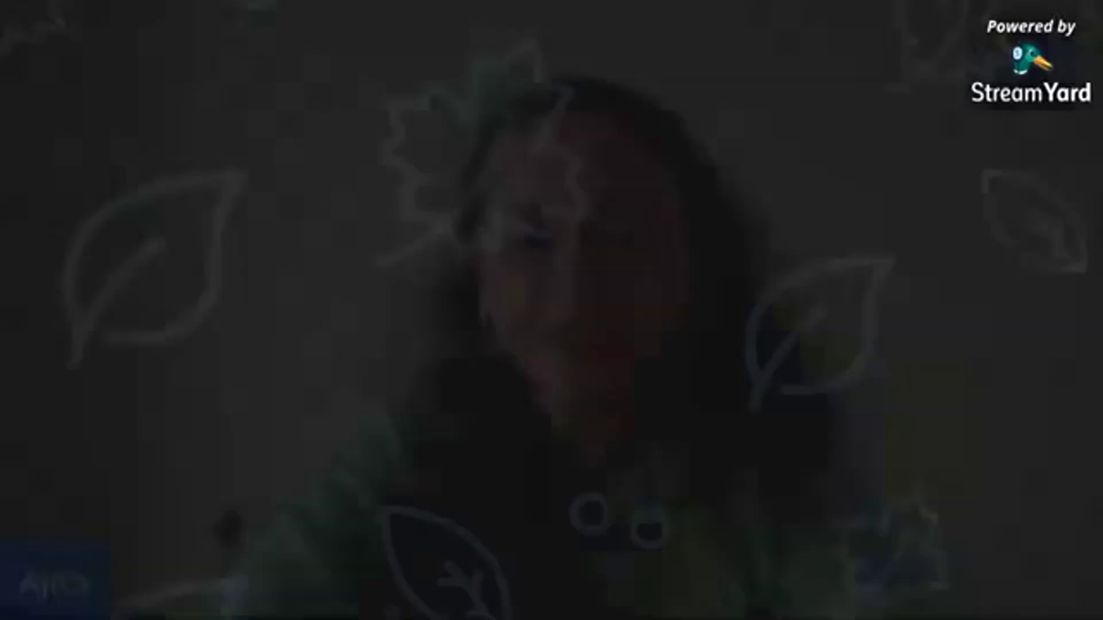
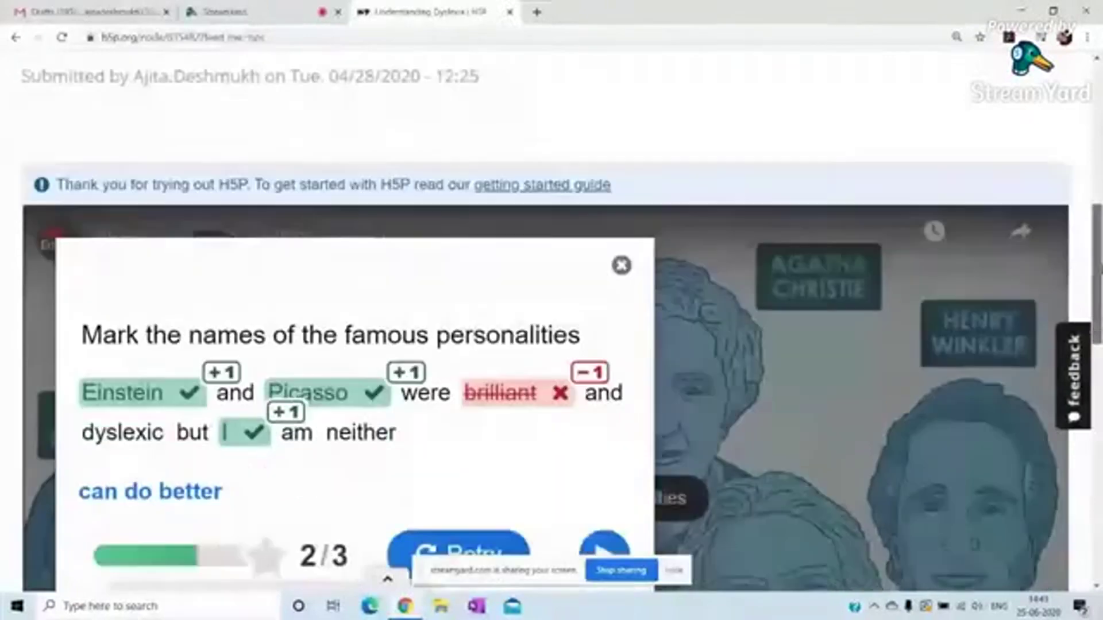
Leave the Understanding Dyslexia page and open the H5P account page
scroll(1099, 226, "down", 7)
scroll(551, 322, "down", 3)
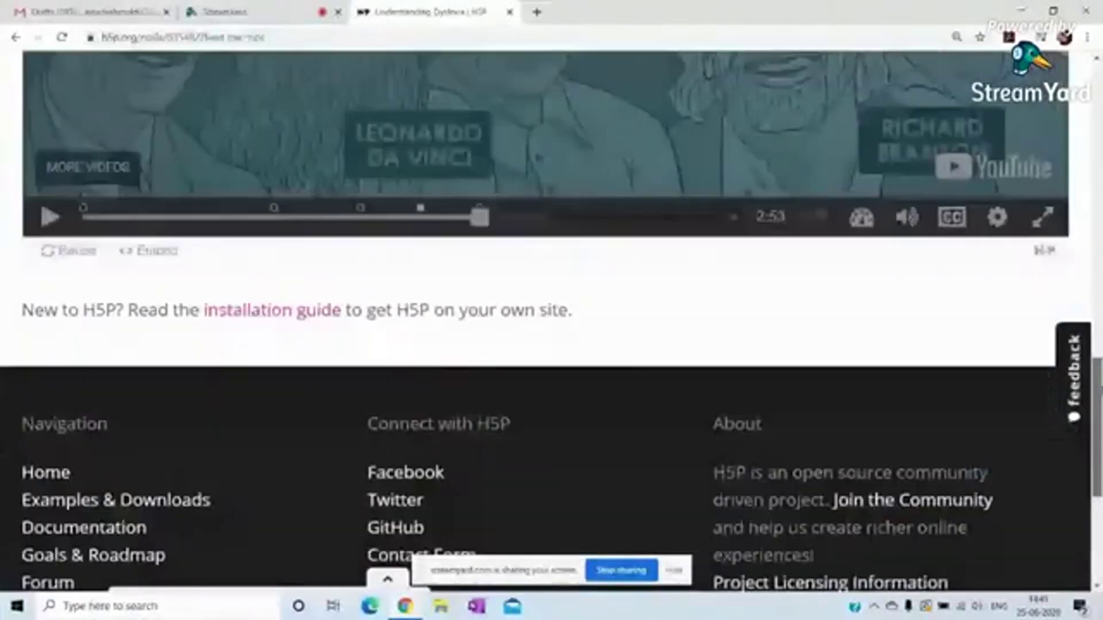
scroll(551, 322, "up", 15)
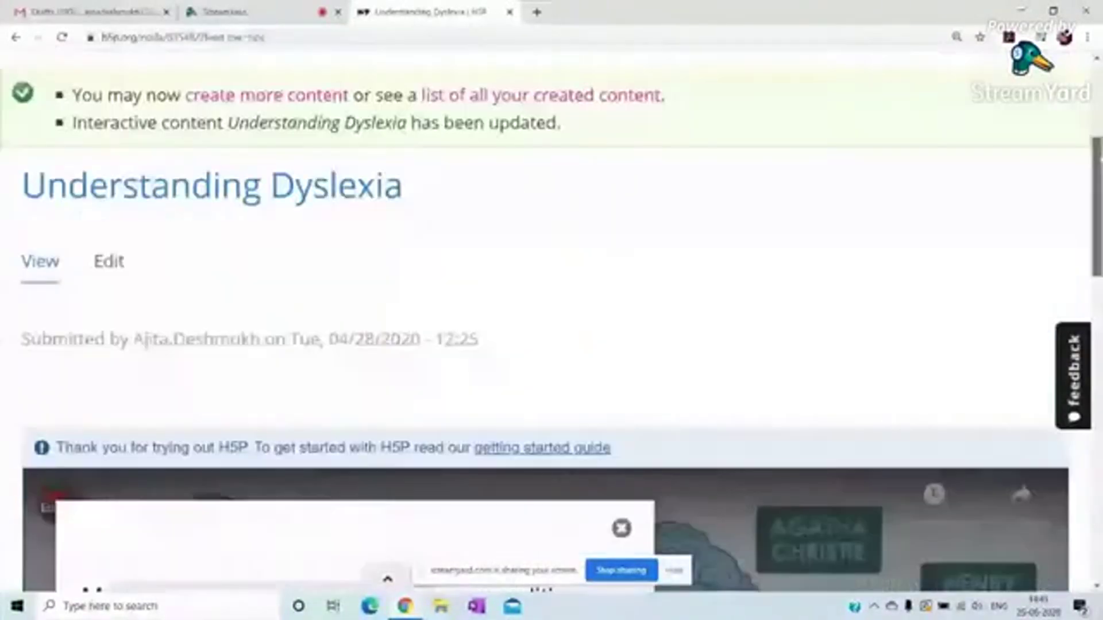
scroll(918, 147, "up", 5)
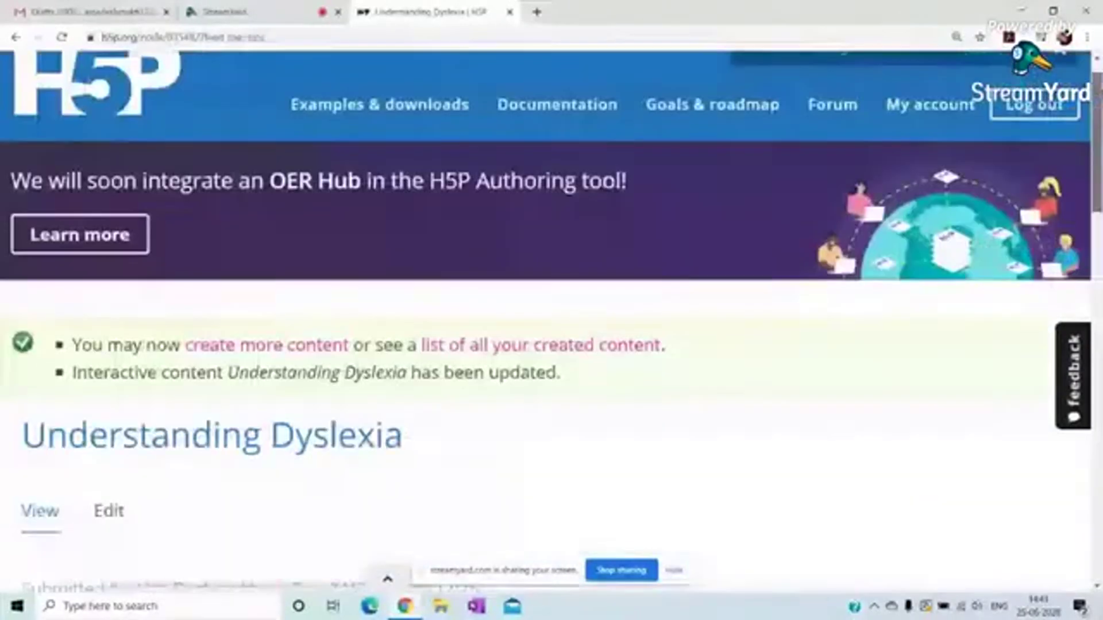
left_click(918, 147)
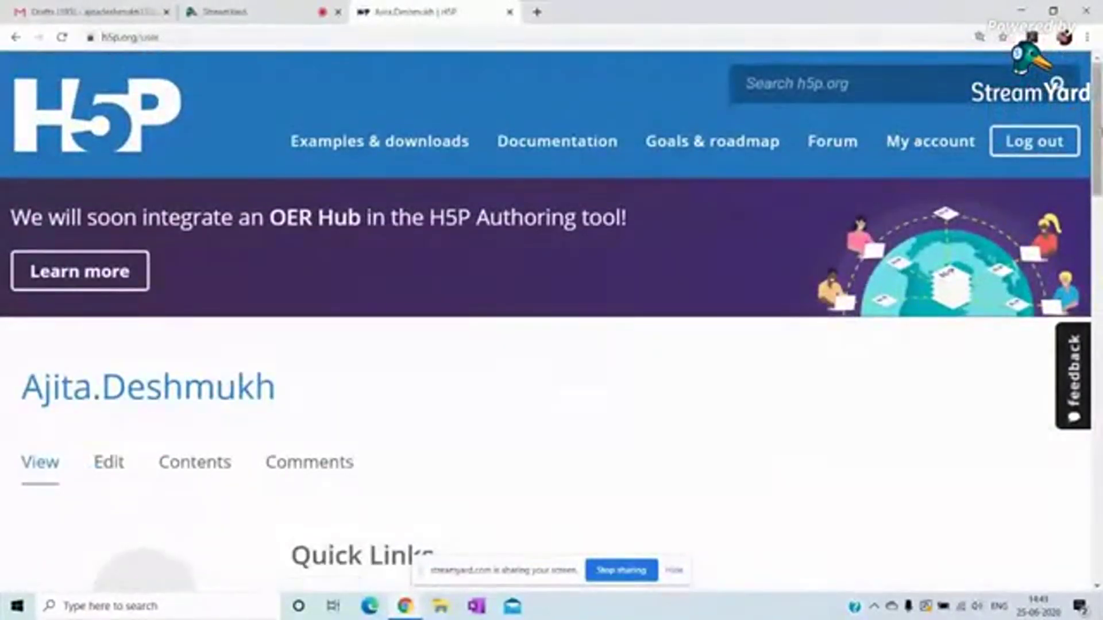
Open the complete list of the account's content from the Recent Content section
scroll(552, 319, "down", 4)
scroll(552, 319, "down", 7)
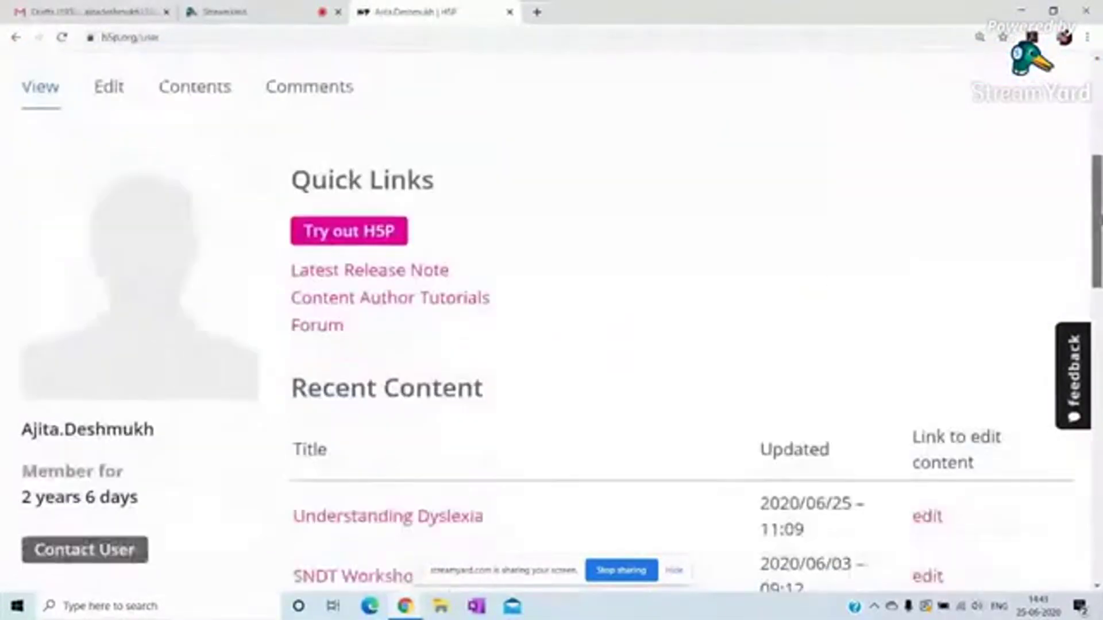
scroll(552, 319, "down", 2)
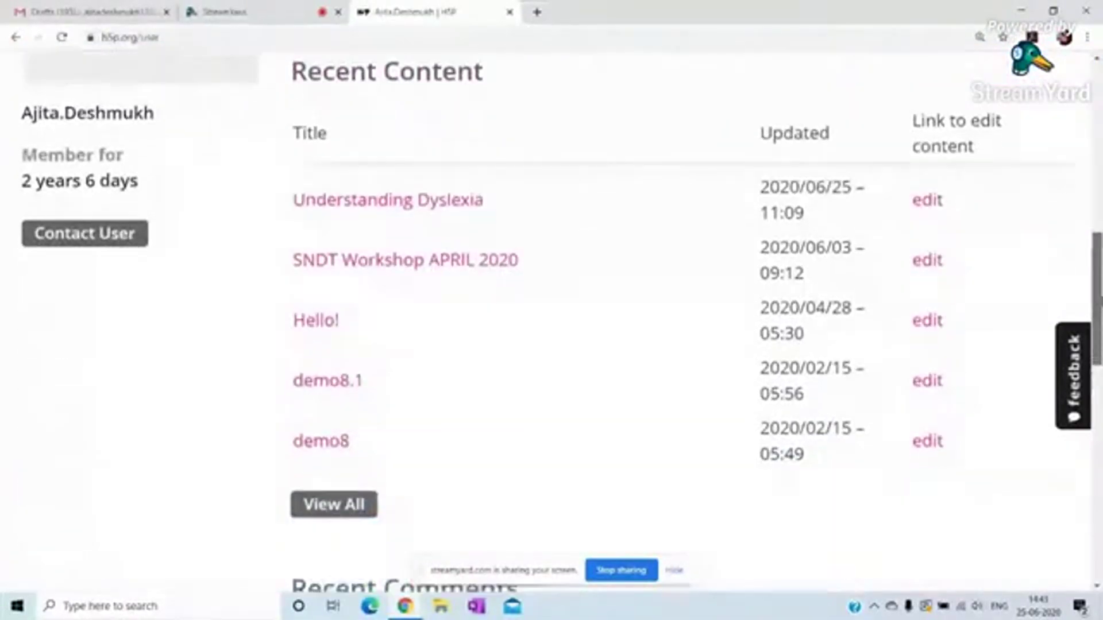
left_click(341, 441)
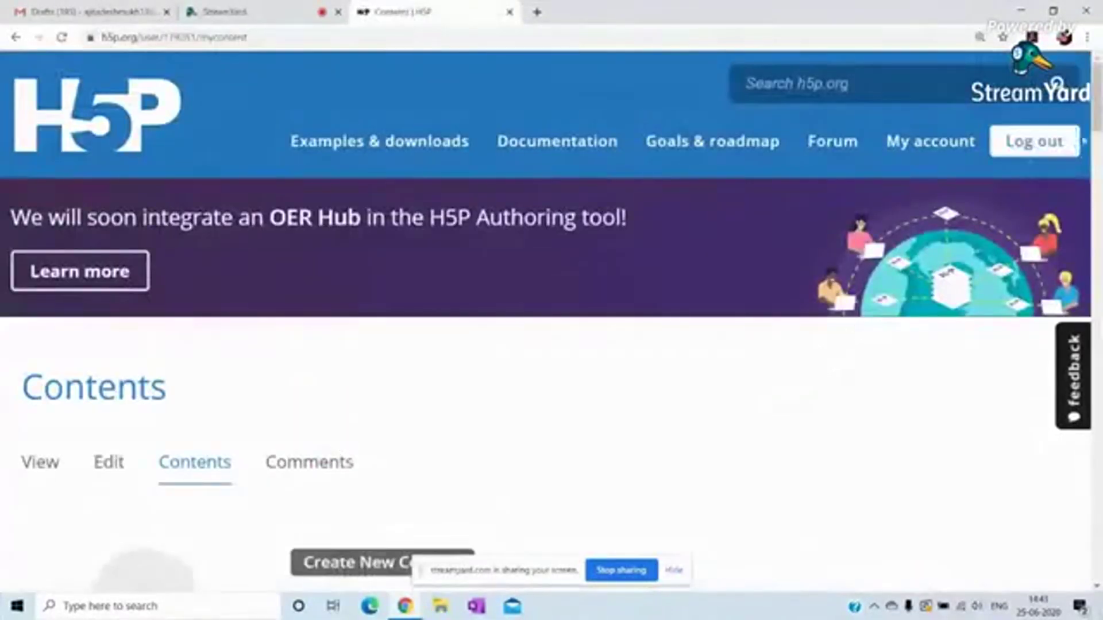
Find the Memory game -Chemistry entry in the contents list and open it
scroll(858, 332, "down", 6)
left_click_drag(1096, 175, 1084, 358)
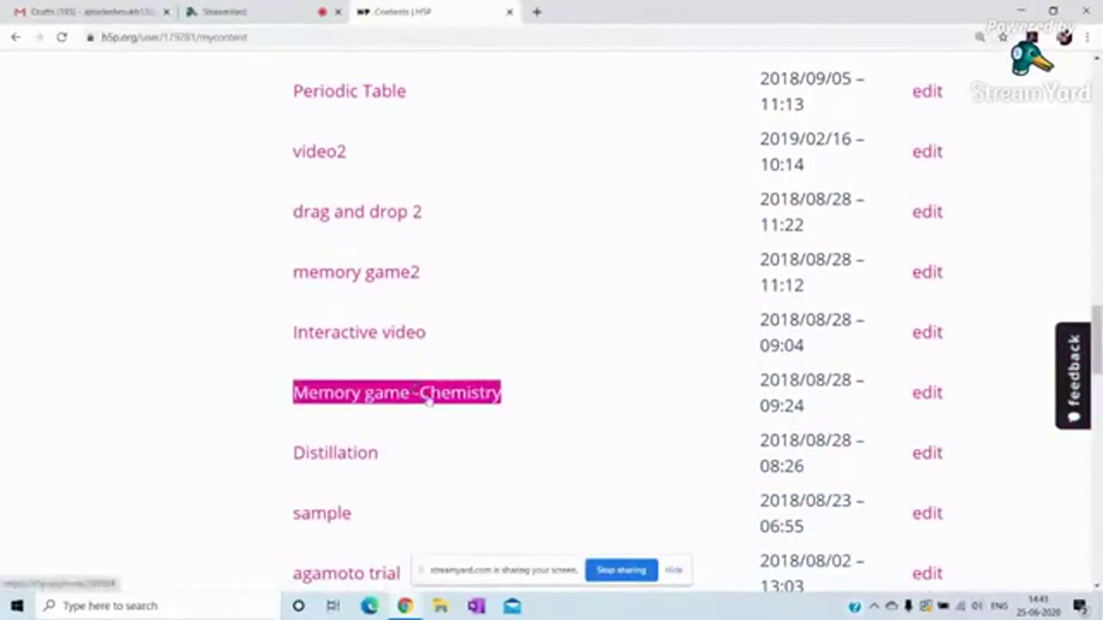
left_click(430, 395)
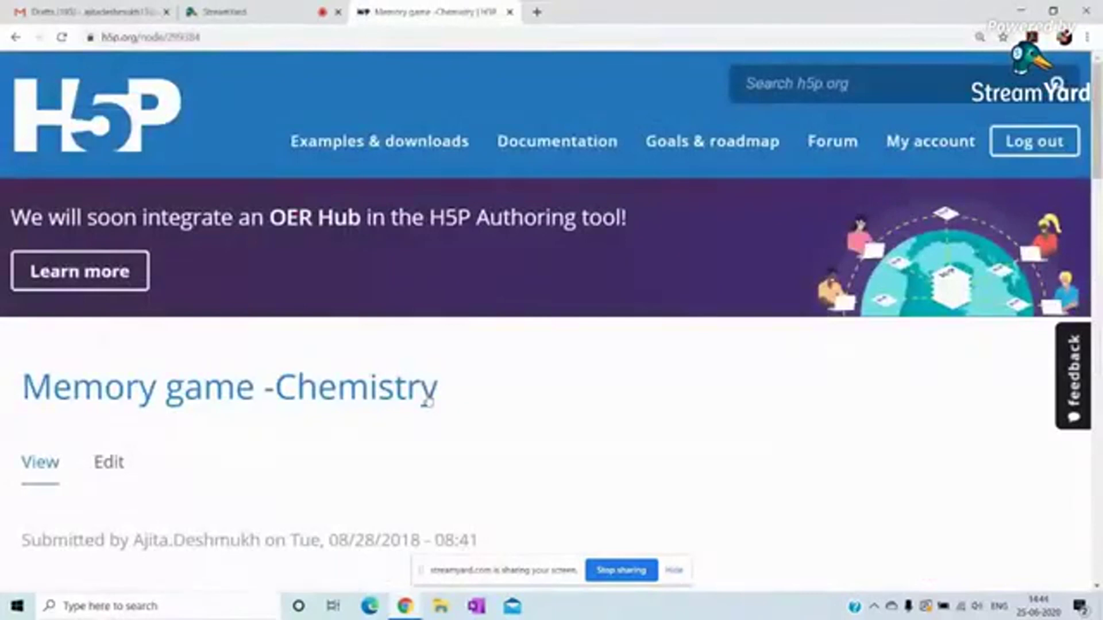
Turn over the three cards in the first row of the chemistry memory game, one after another
scroll(551, 310, "down", 7)
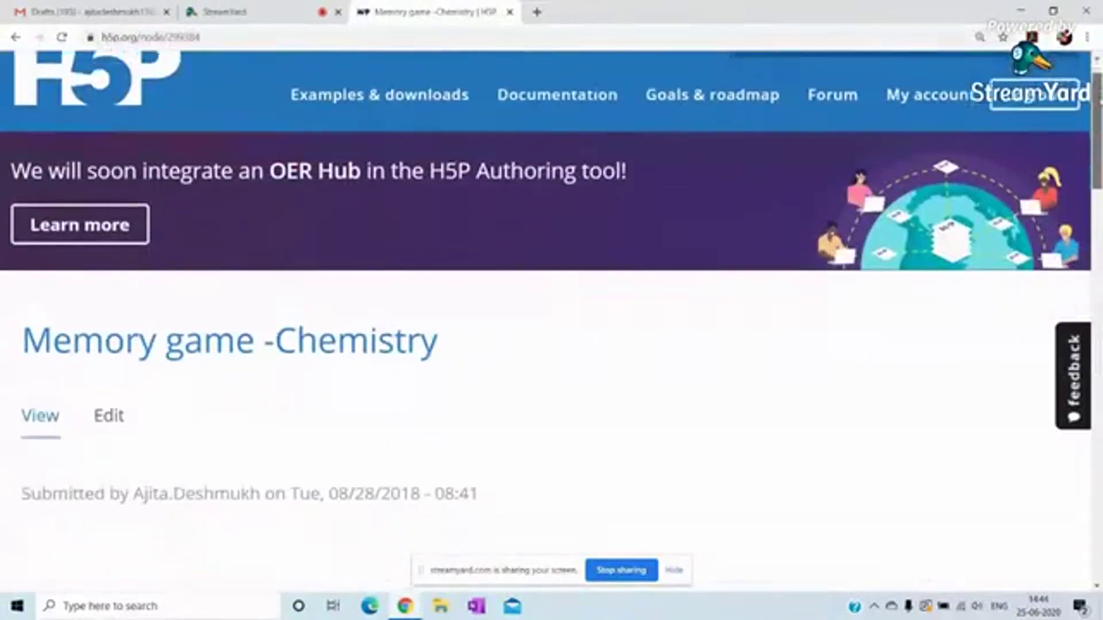
scroll(552, 310, "down", 5)
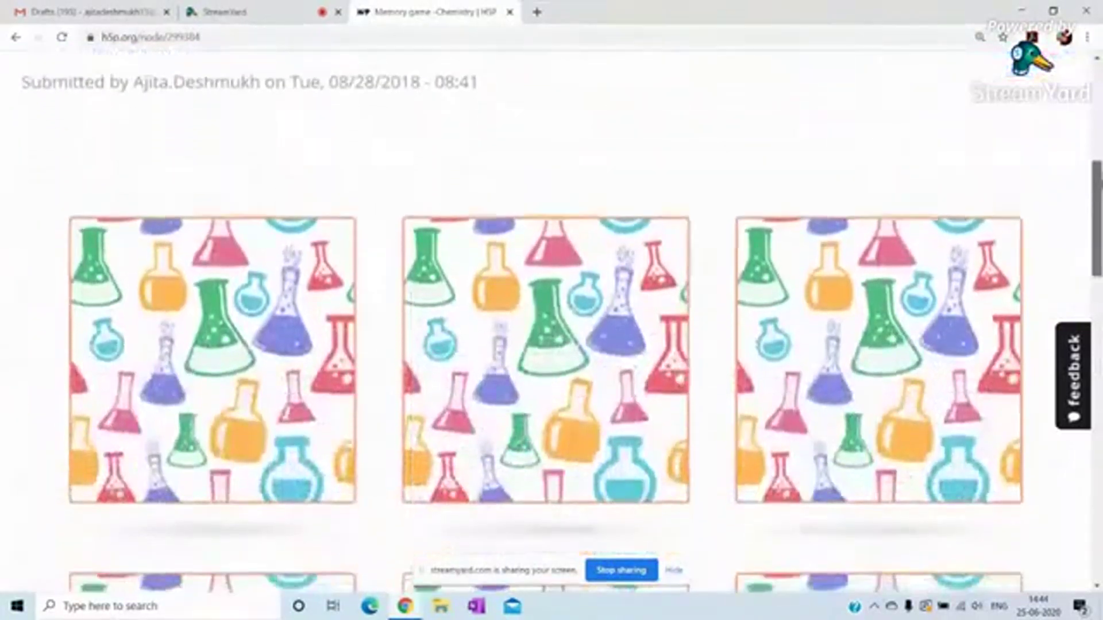
scroll(551, 310, "down", 1)
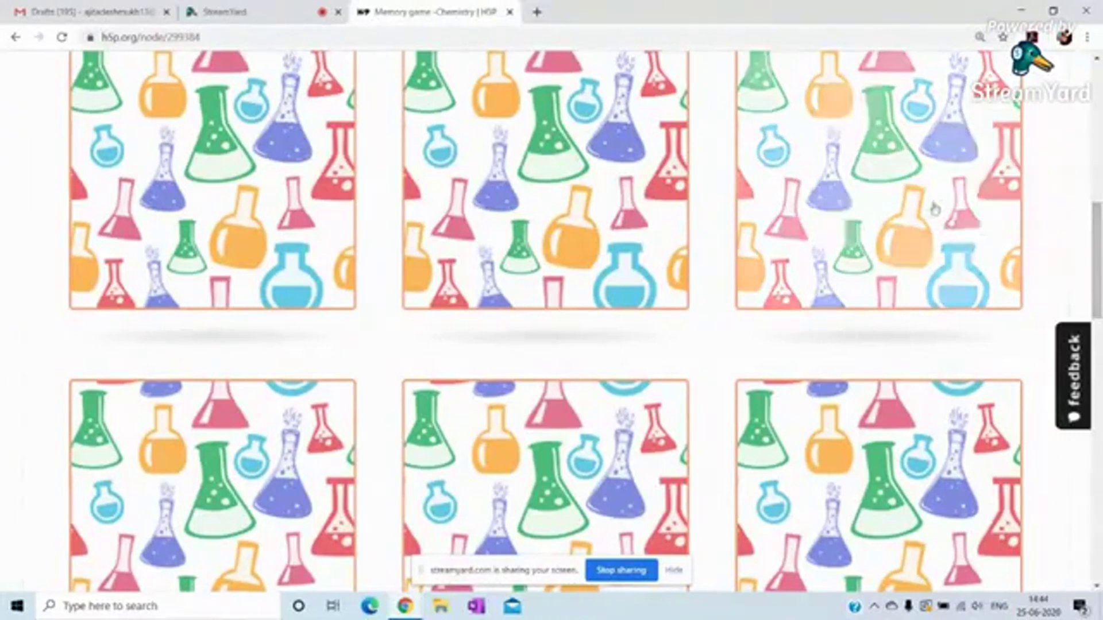
left_click(278, 142)
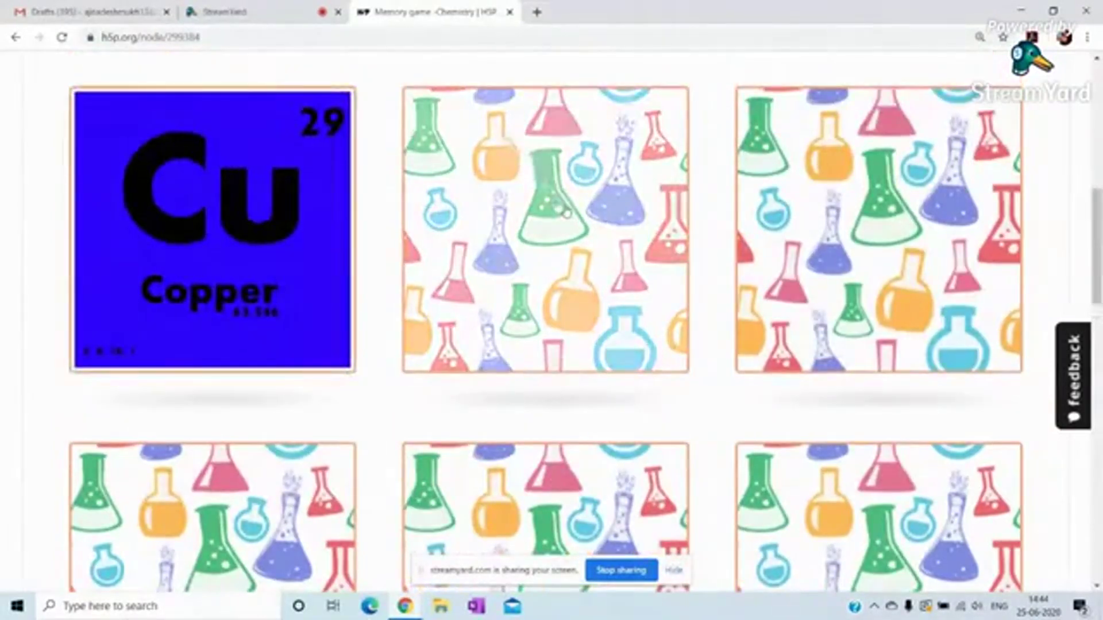
left_click(567, 214)
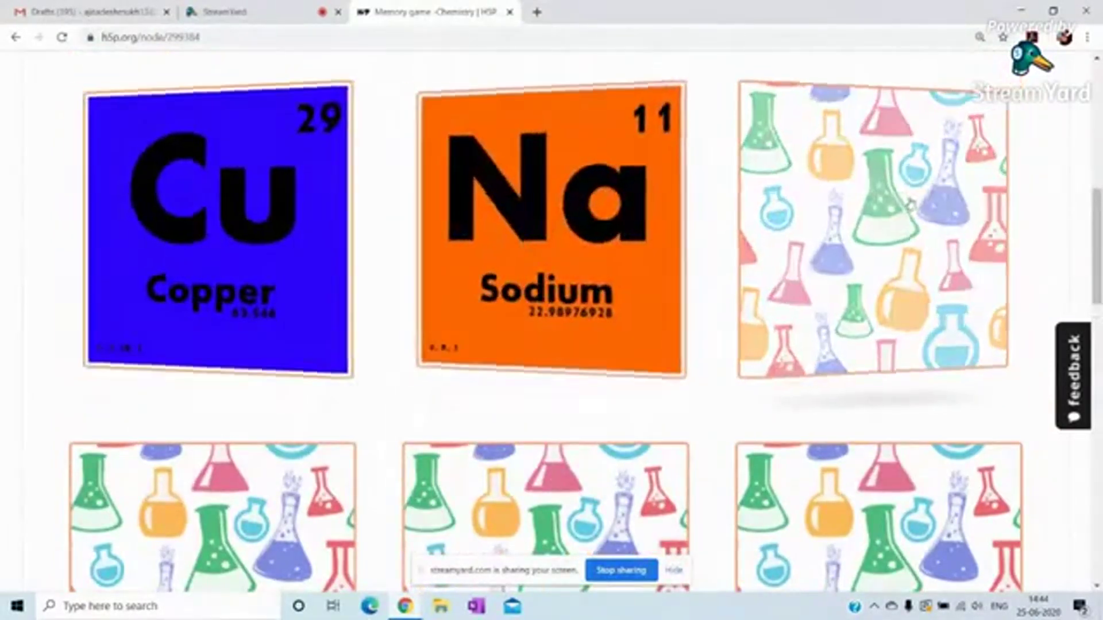
left_click(909, 203)
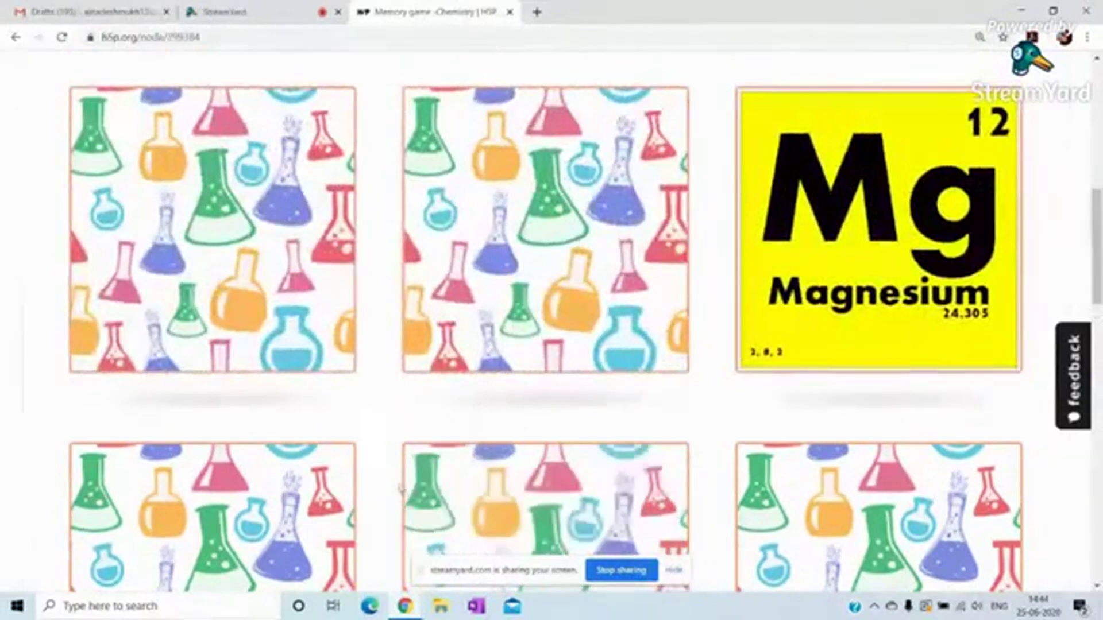
Turn over the first card of the second row and match it with the Copper card
left_click(312, 475)
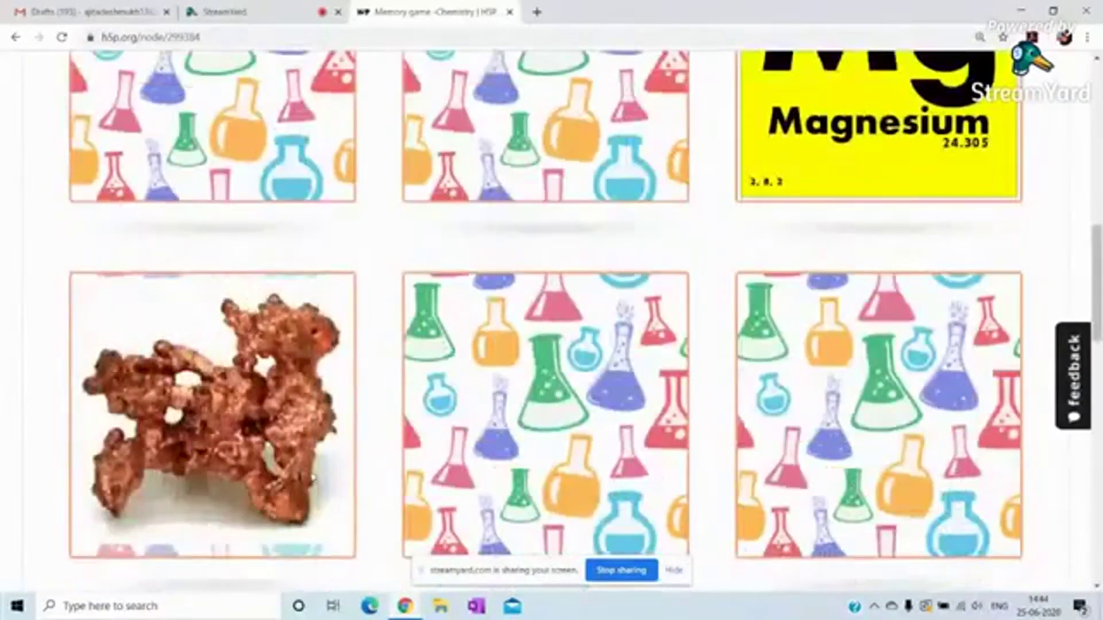
left_click(260, 191)
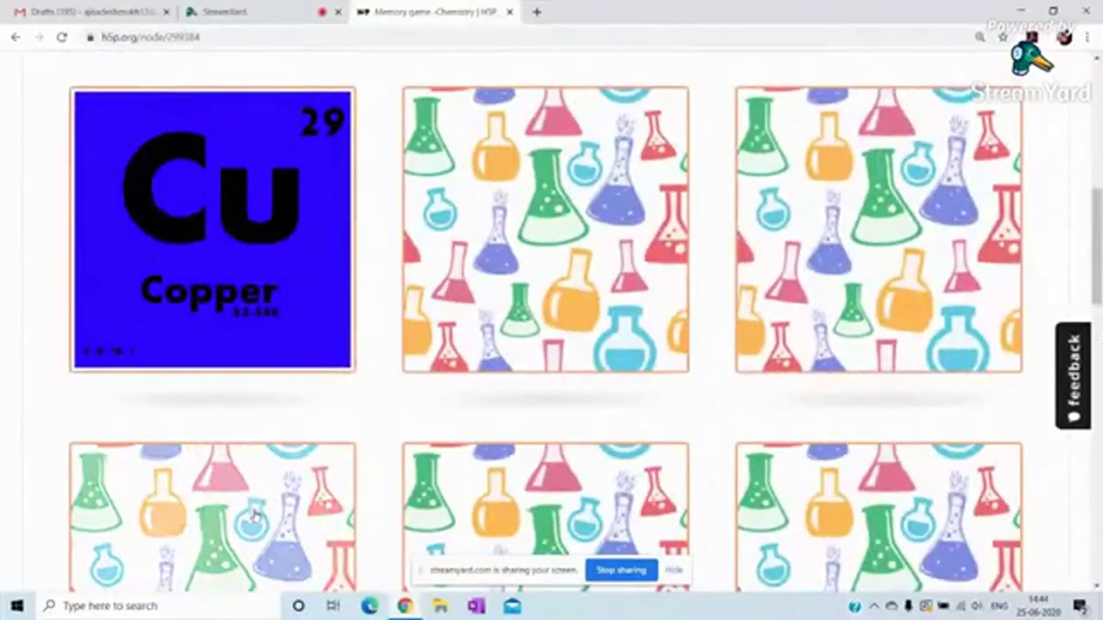
scroll(255, 516, "down", 3)
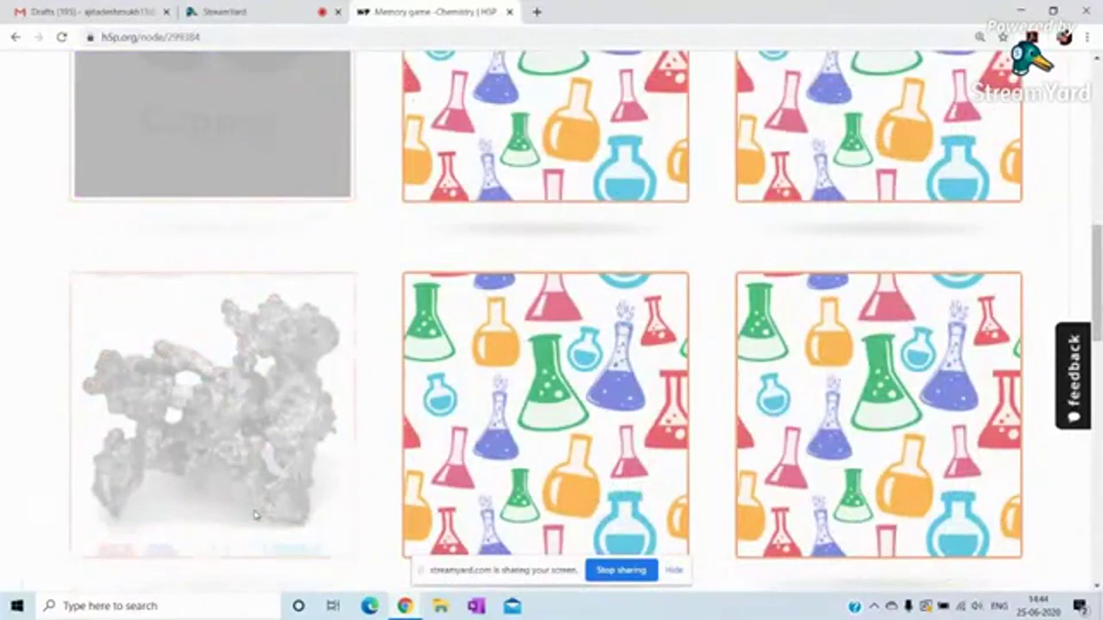
Turn over the middle card of the second row and match it with the Magnesium card
scroll(615, 244, "down", 3)
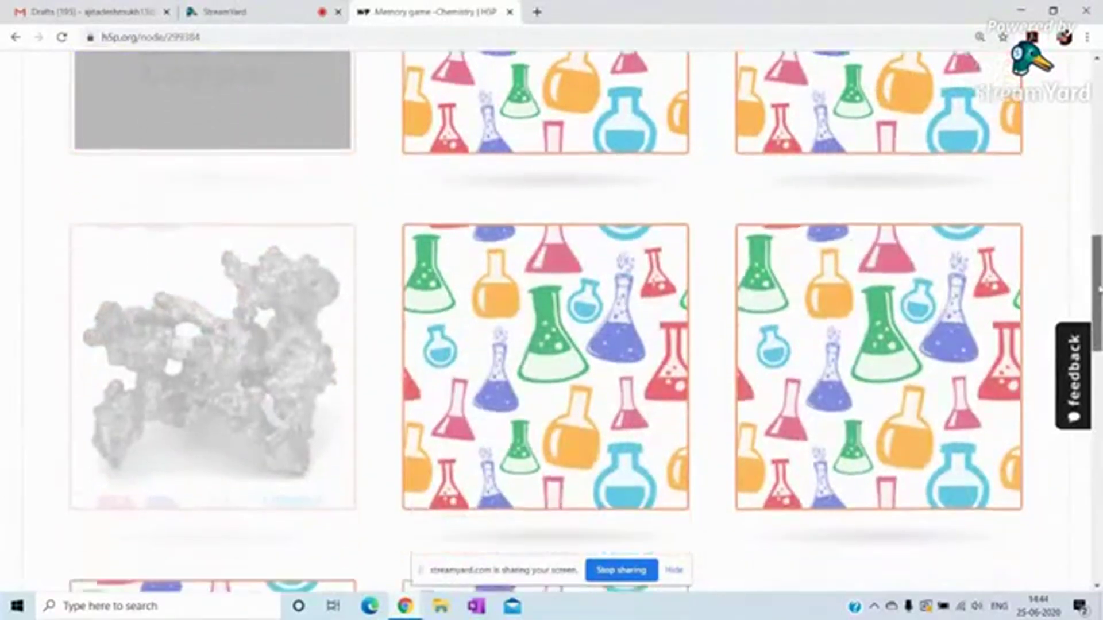
left_click(614, 244)
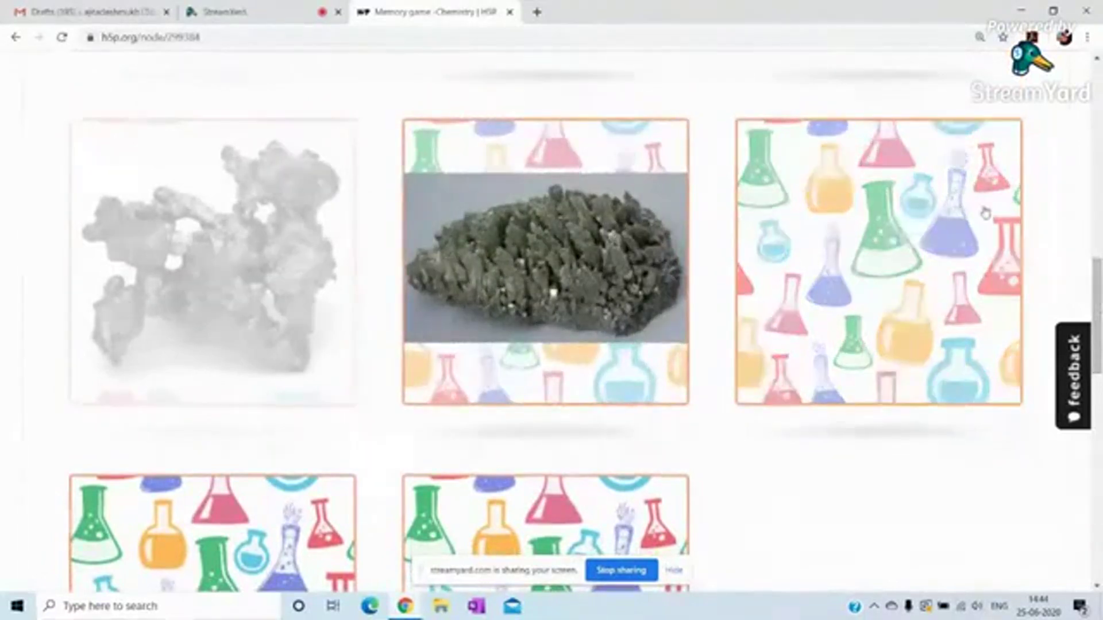
scroll(1094, 310, "up", 1)
scroll(1094, 311, "up", 2)
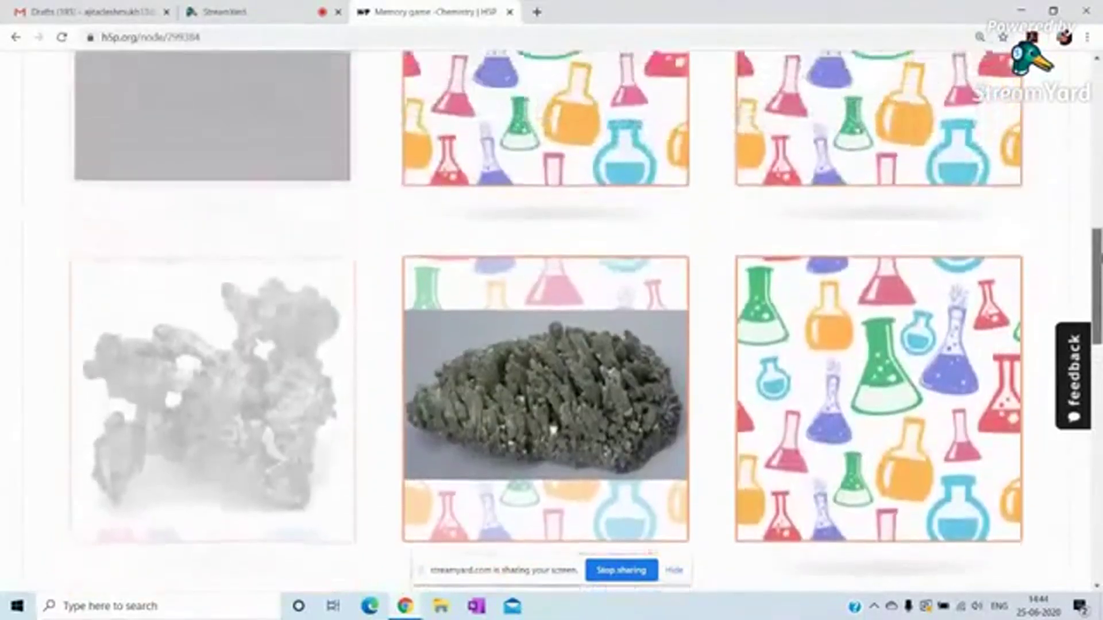
left_click(954, 140)
scroll(951, 138, "up", 3)
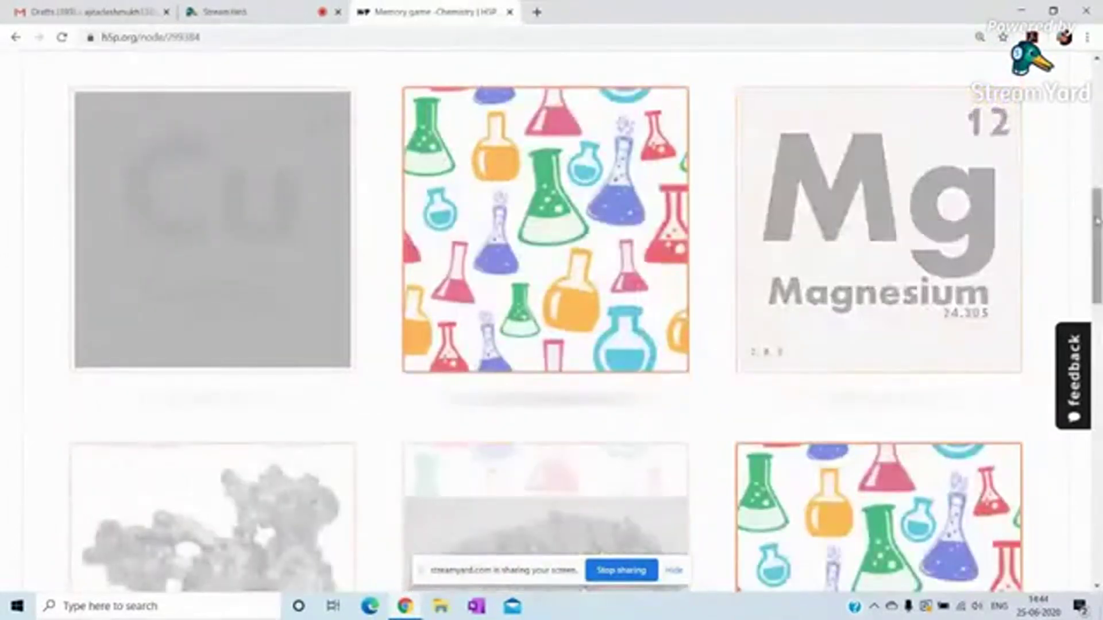
Review the remaining cards and the time spent and card turns counters below the memory game
scroll(1096, 241, "down", 9)
scroll(1095, 310, "down", 3)
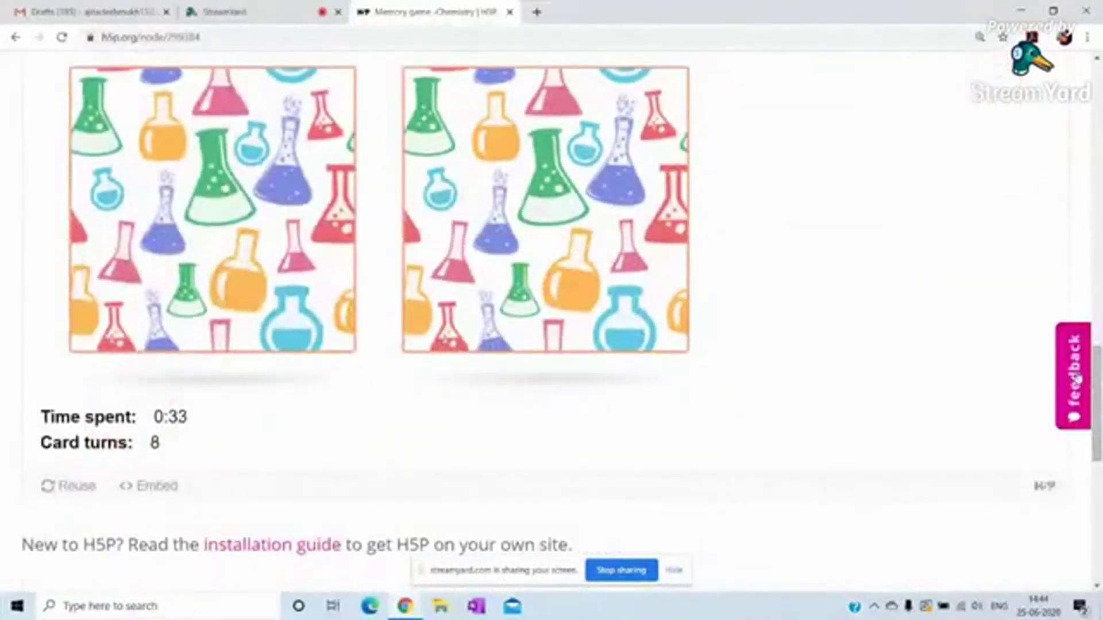
scroll(434, 398, "down", 1)
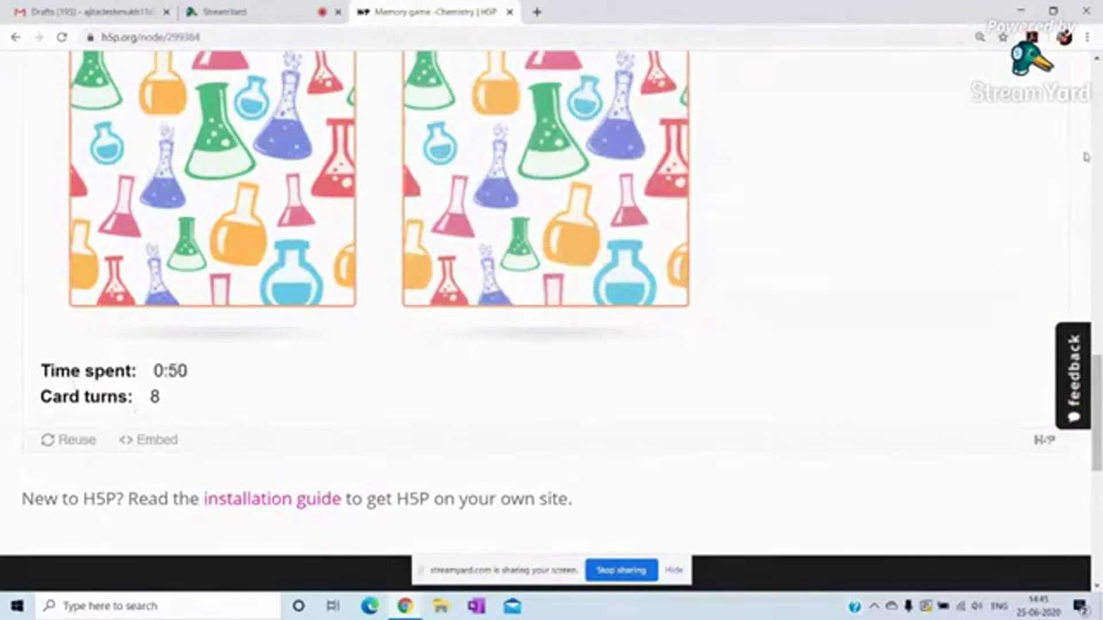
Leave the memory game and return to the H5P account page
left_click_drag(1098, 350, 1098, 195)
left_click_drag(1098, 259, 1099, 134)
left_click(902, 91)
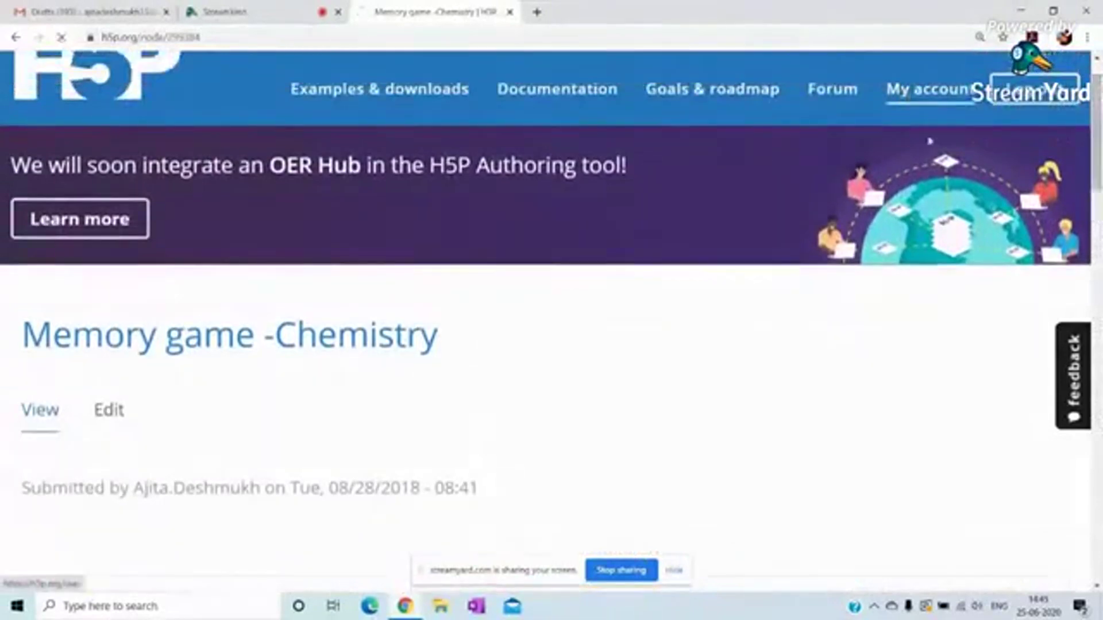
Show the full list of the account's content and open the Blast furnace item
left_click_drag(1098, 153, 1099, 285)
scroll(364, 372, "down", 5)
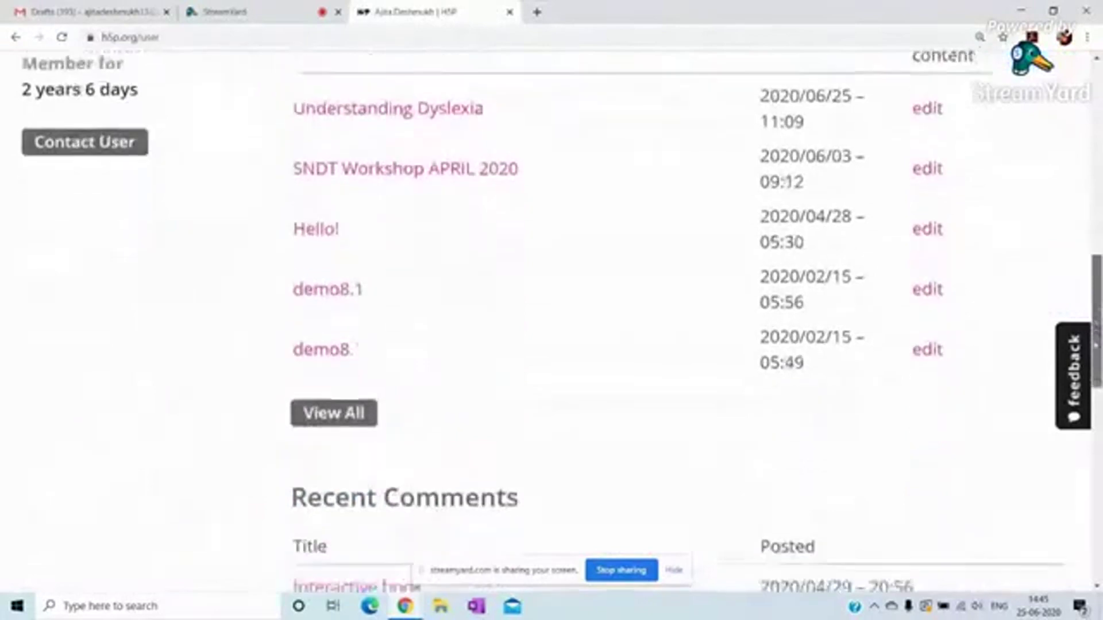
left_click(364, 368)
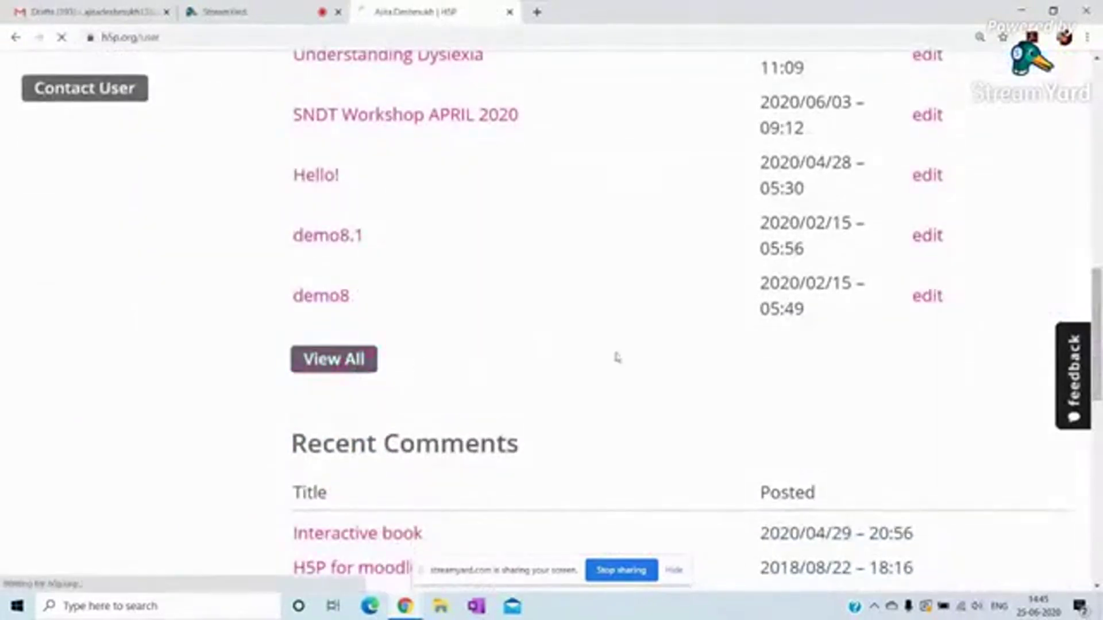
left_click_drag(1098, 106, 1085, 478)
left_click(364, 438)
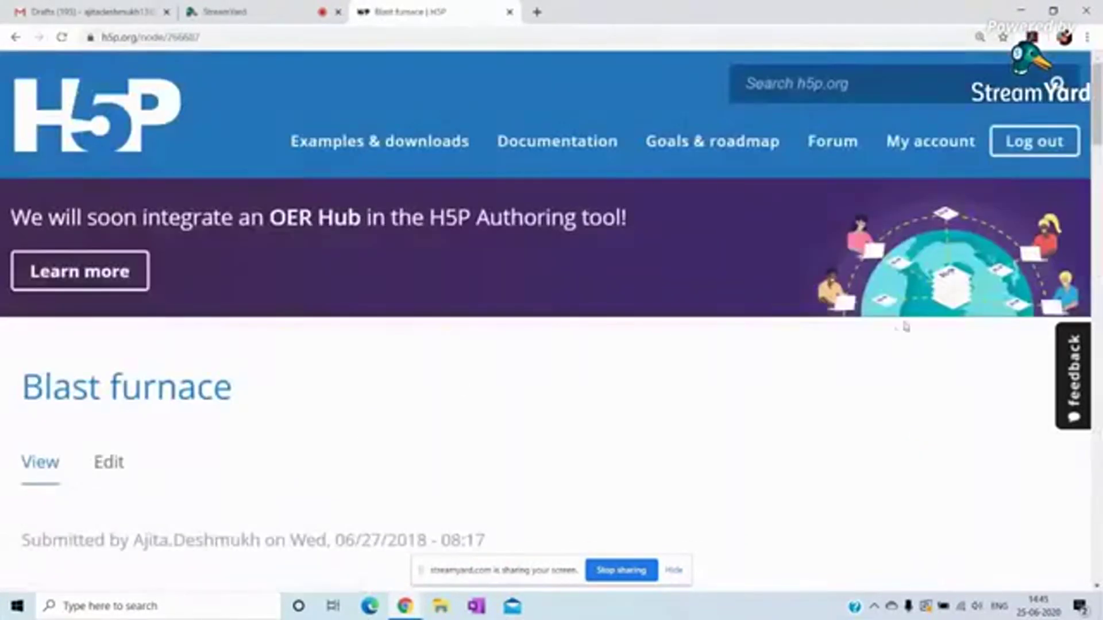
View the blast furnace hotspots for the waste gas outlet and the cone arrangement in the upper part of the diagram
left_click_drag(1097, 120, 1098, 212)
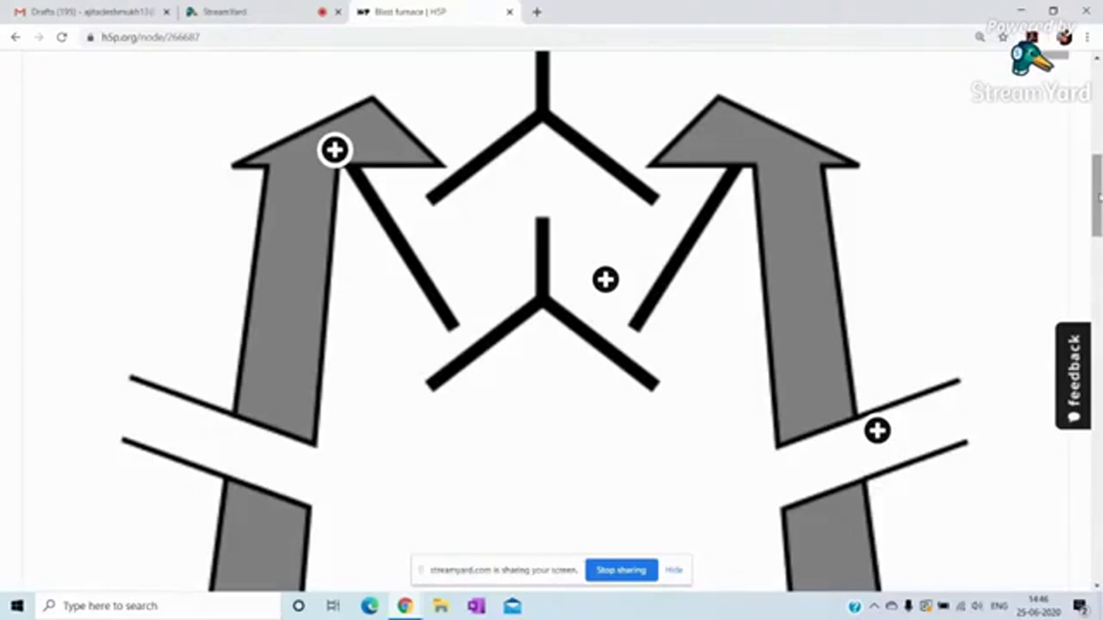
left_click_drag(1098, 197, 1099, 217)
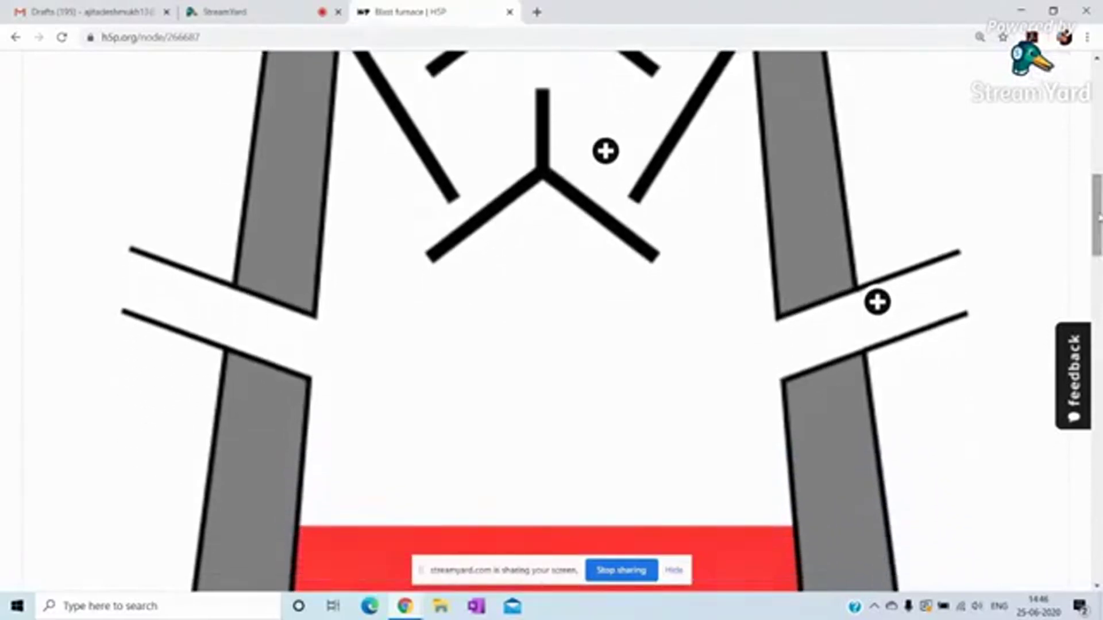
left_click(876, 304)
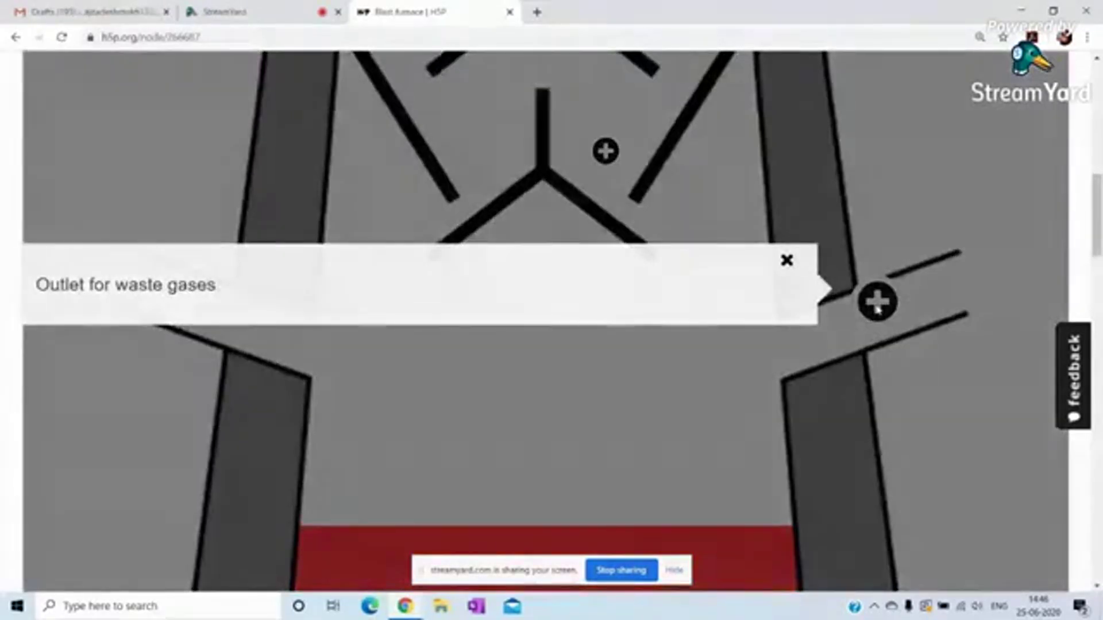
left_click(613, 151)
left_click(612, 151)
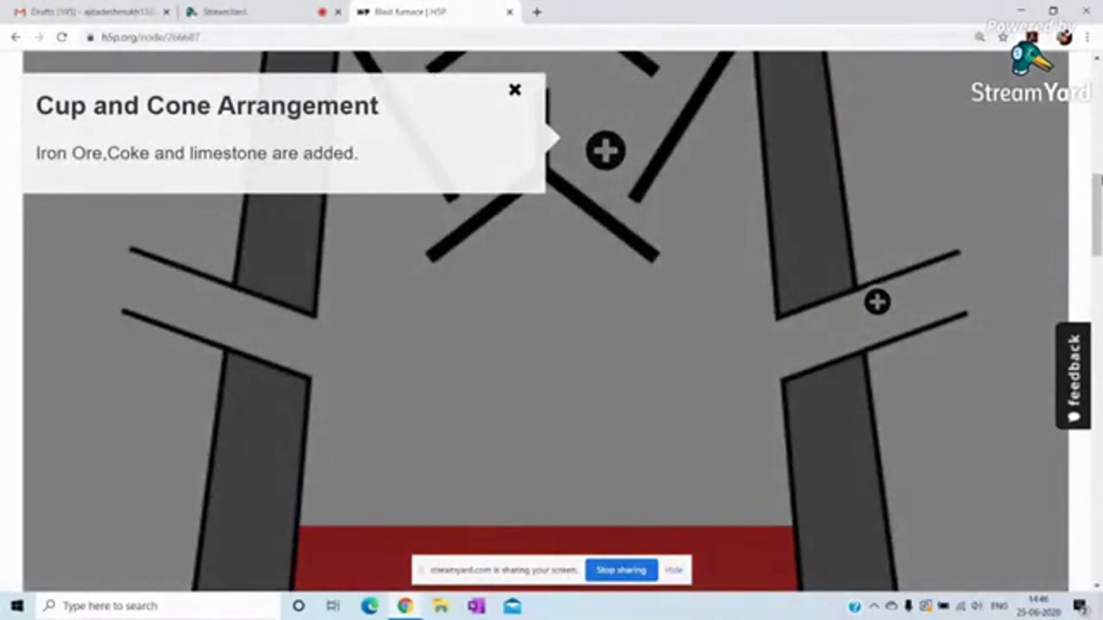
Close the open hotspot text and view the upper hotspot on the red section's right wall
scroll(552, 322, "down", 8)
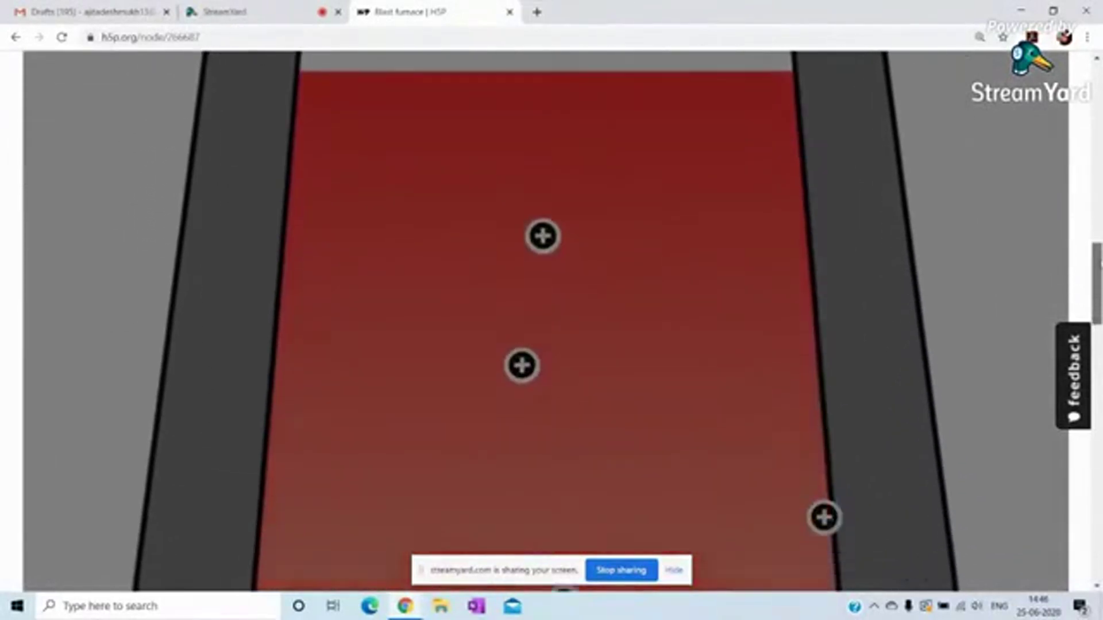
left_click(980, 259)
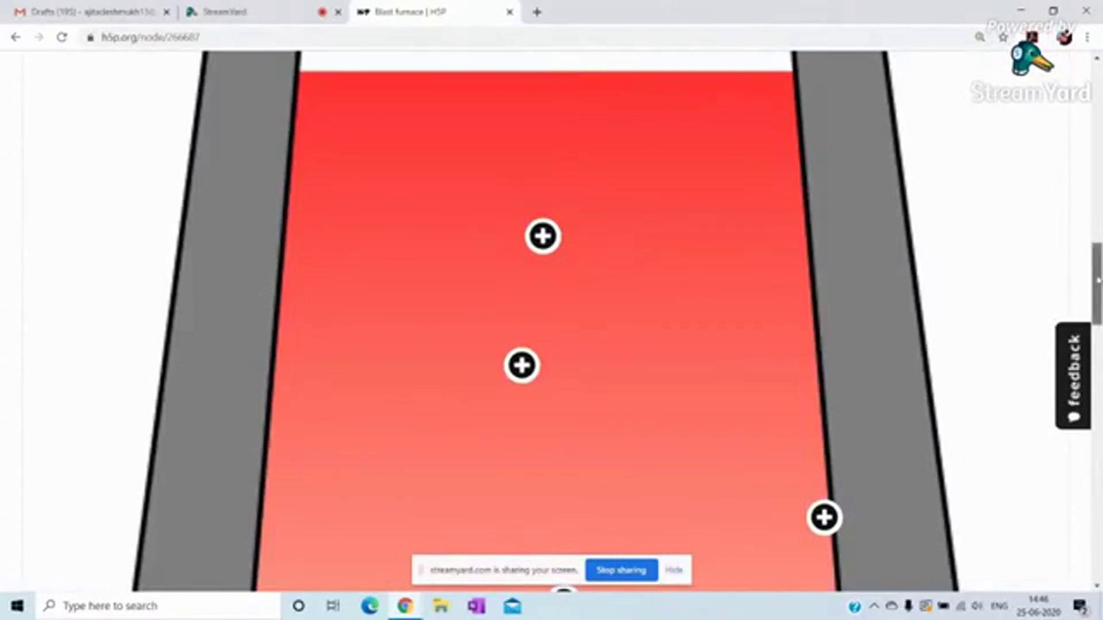
scroll(895, 341, "down", 4)
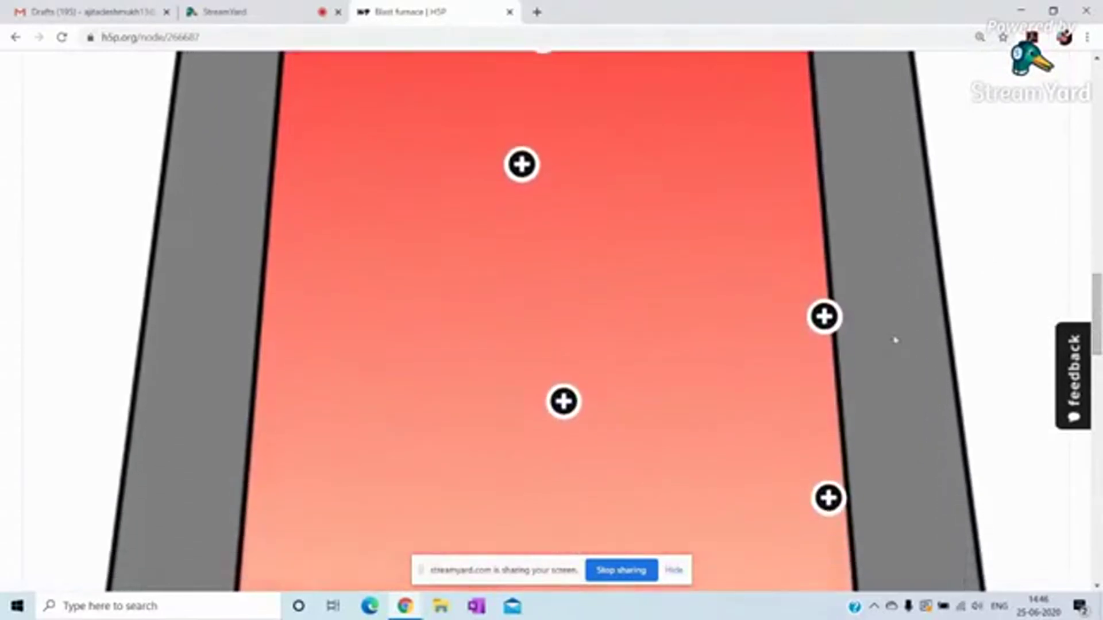
left_click(819, 320)
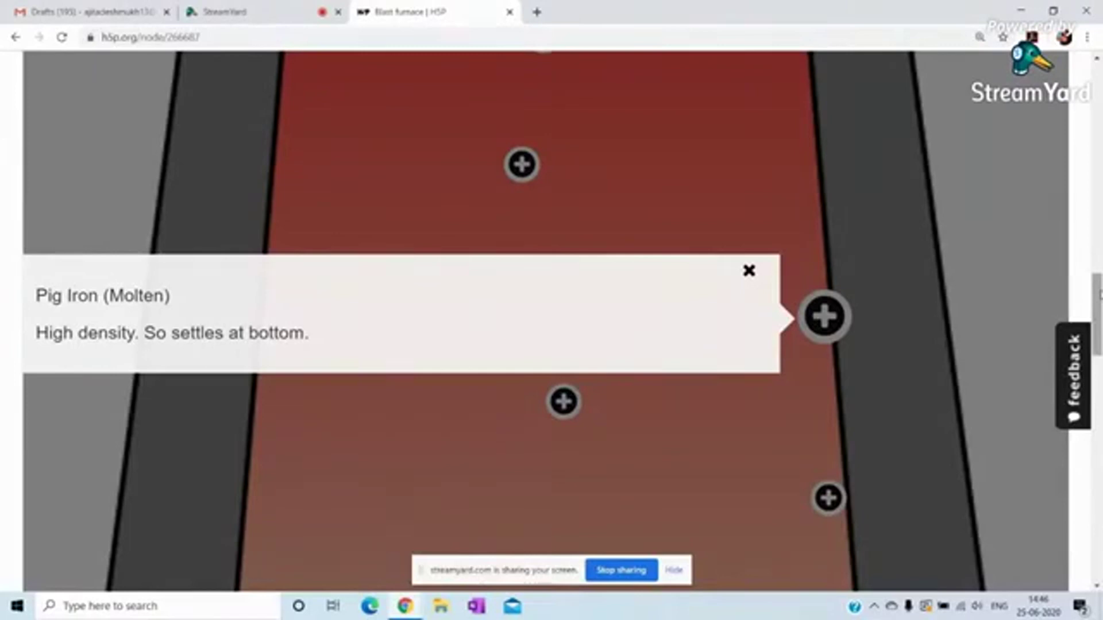
Leave the Blast furnace diagram and return to the H5P account page
scroll(546, 322, "up", 15)
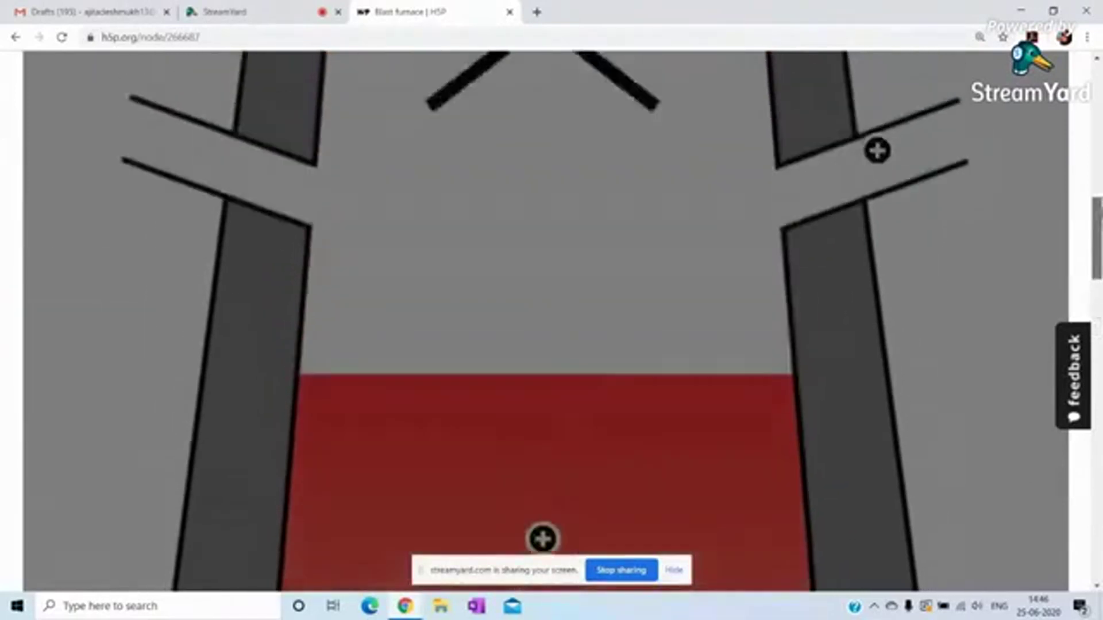
scroll(950, 95, "up", 3)
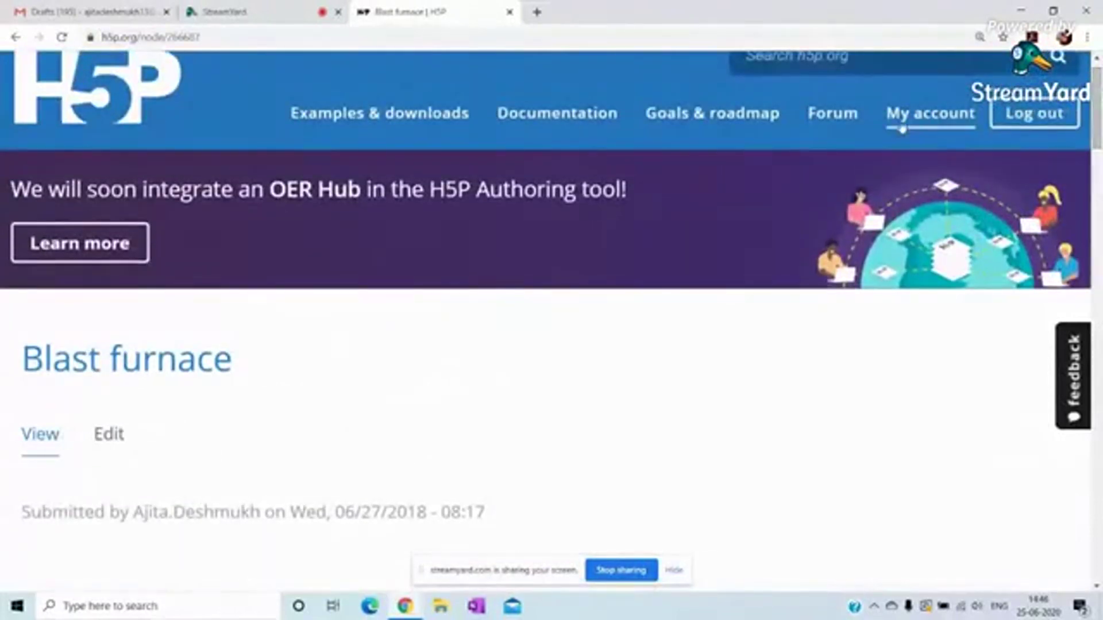
left_click(903, 124)
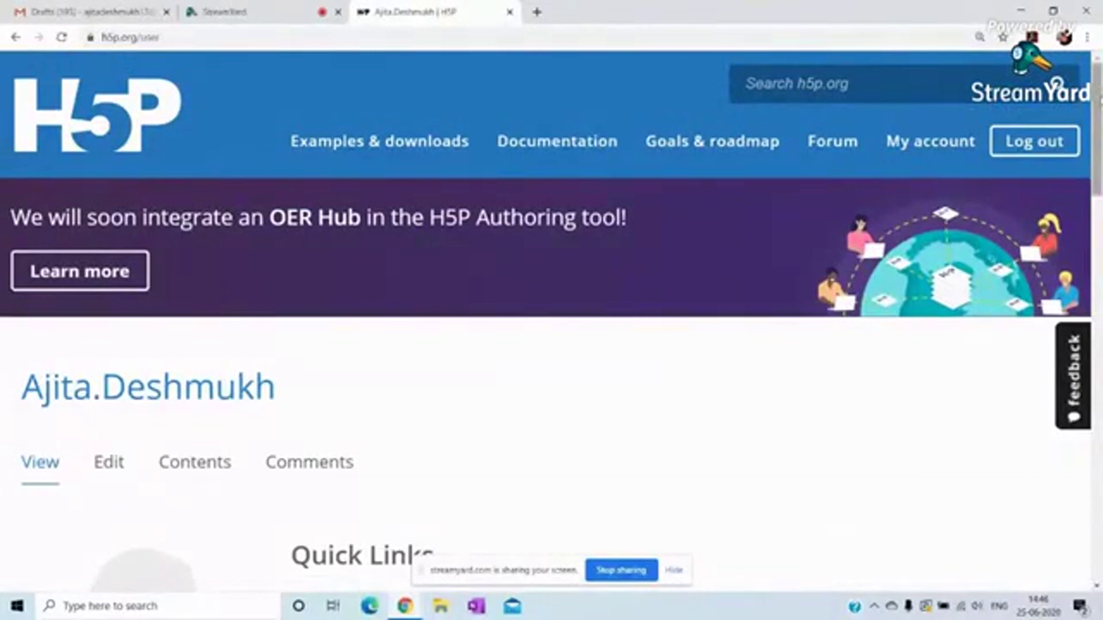
Go to the account's contents list and start creating new interactive content
scroll(551, 334, "down", 6)
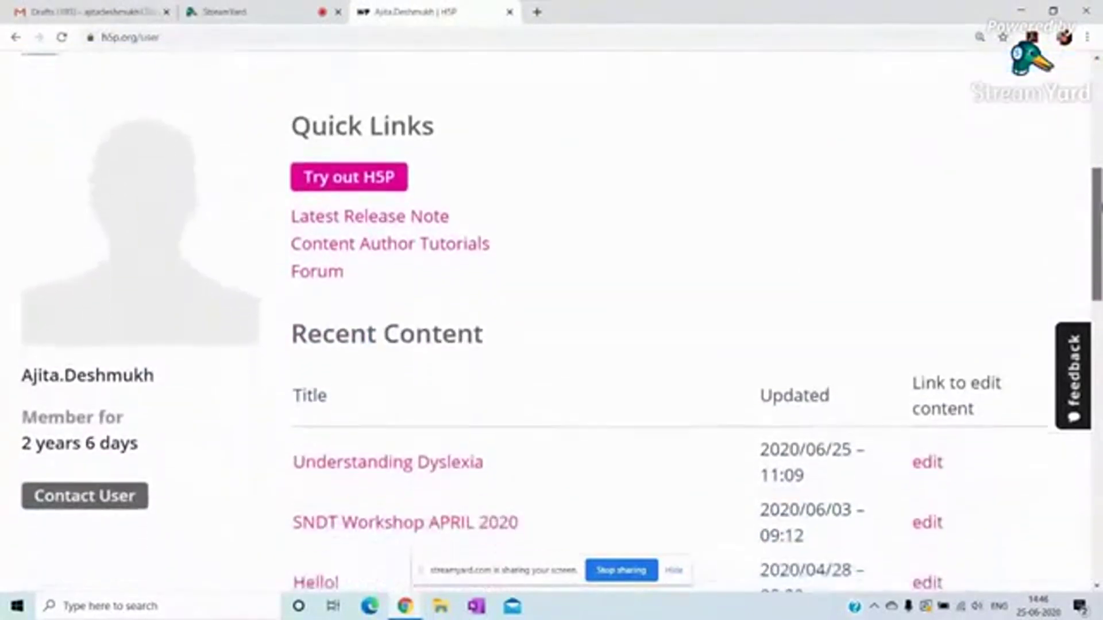
scroll(552, 322, "down", 1)
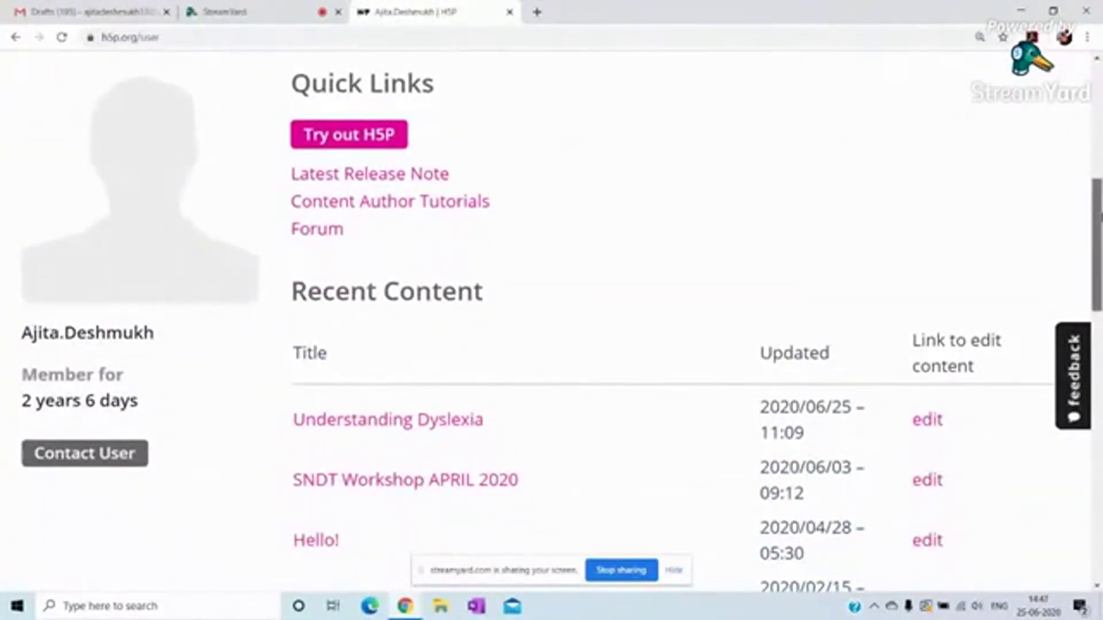
scroll(552, 322, "down", 1)
scroll(551, 322, "down", 2)
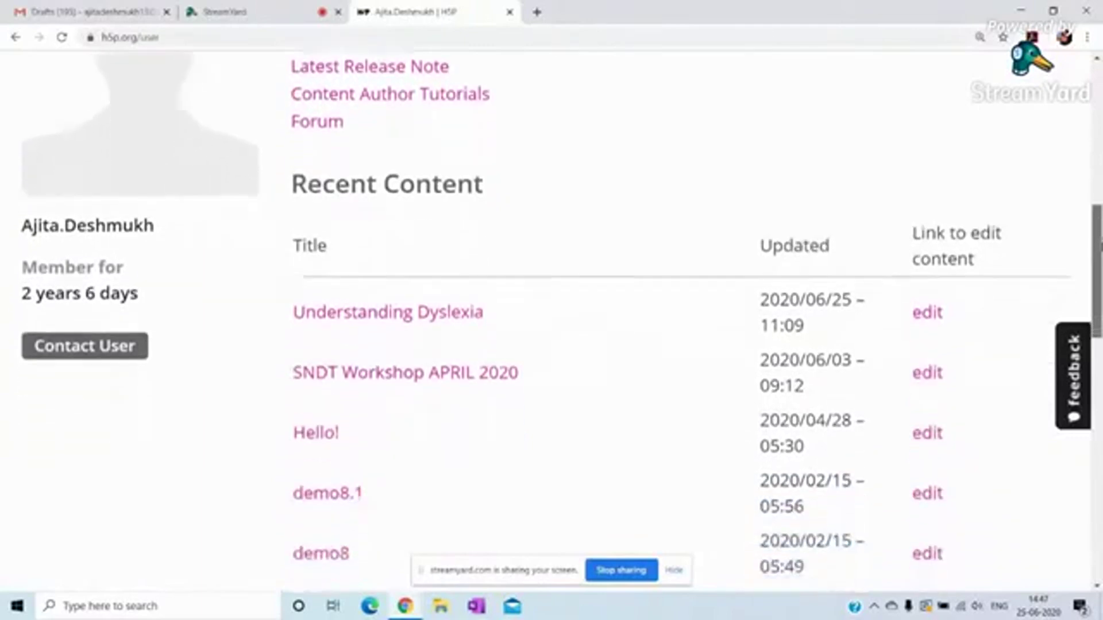
scroll(552, 322, "up", 6)
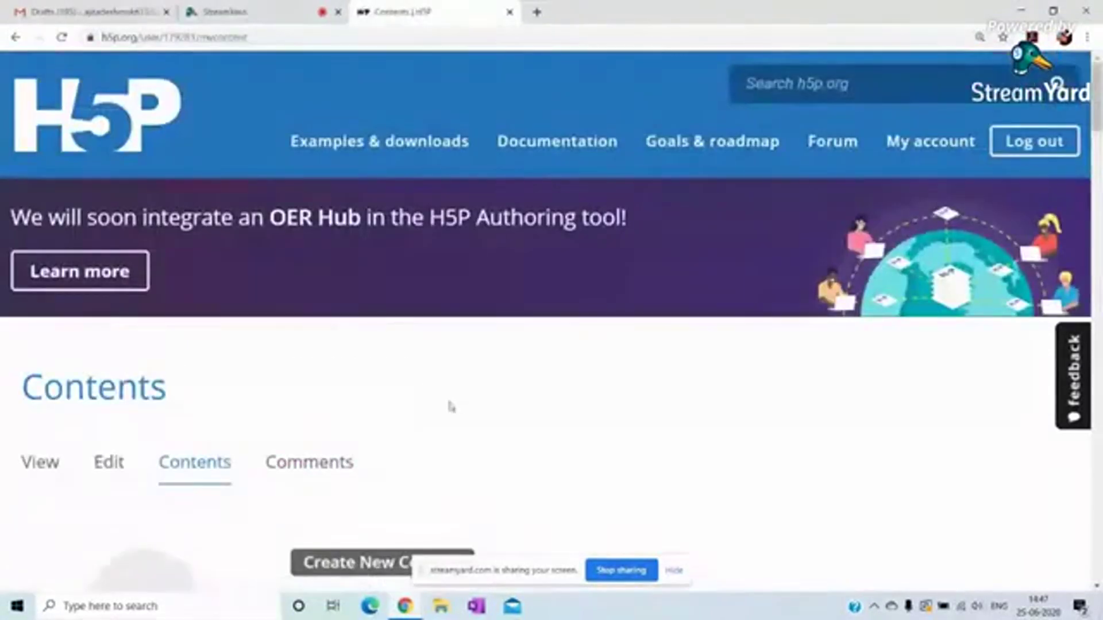
left_click(342, 564)
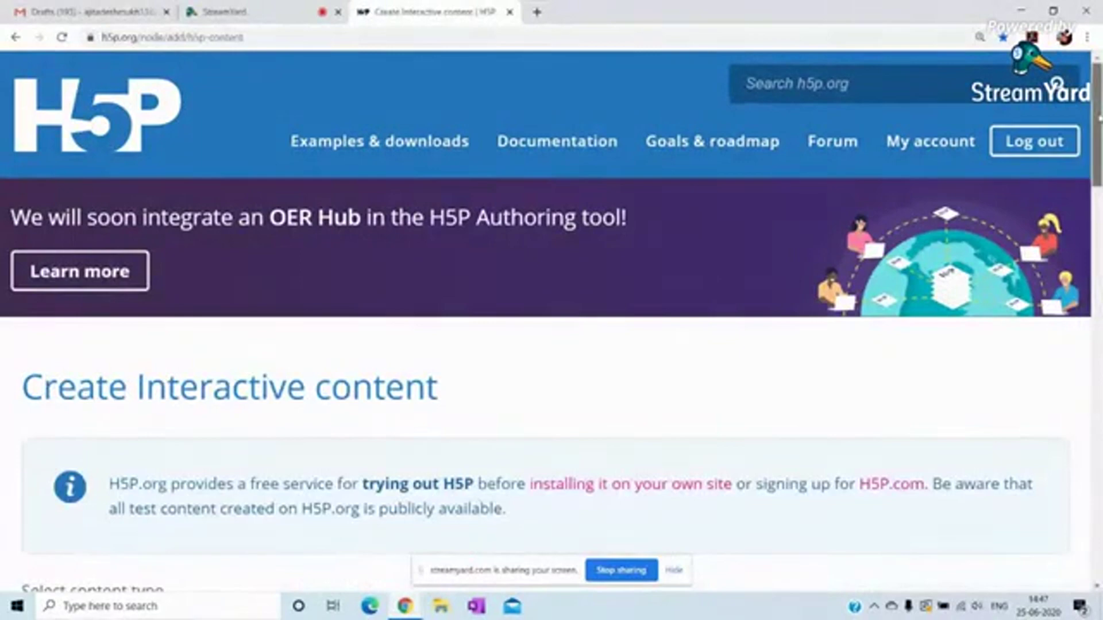
Browse the available content types and choose Course Presentation for the new content
scroll(345, 569, "down", 4)
scroll(96, 140, "down", 9)
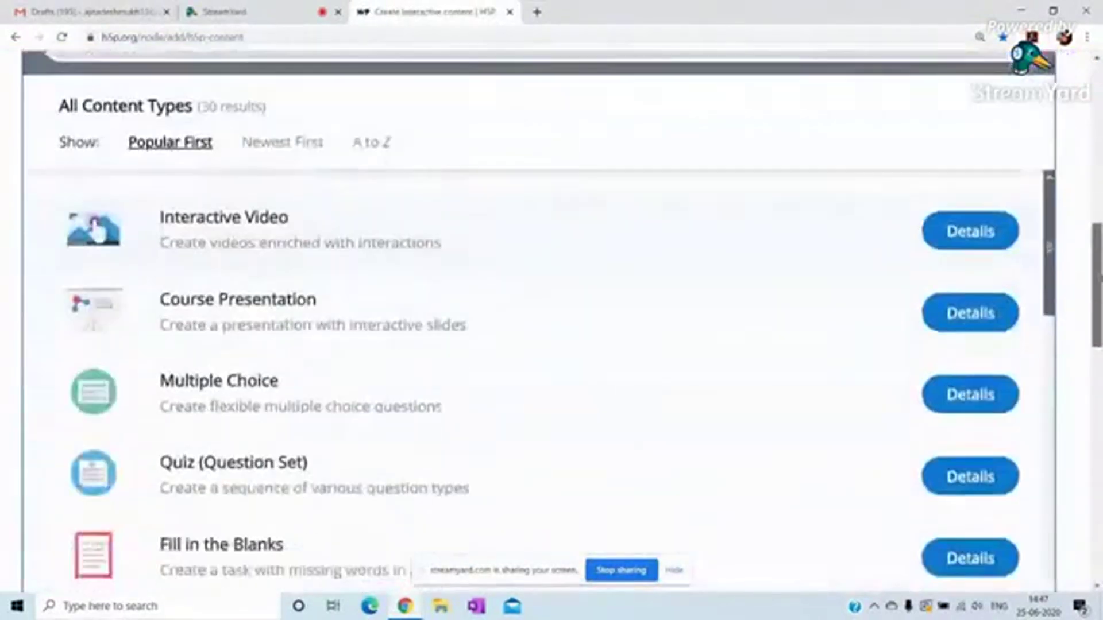
scroll(575, 230, "down", 1)
scroll(608, 229, "up", 1)
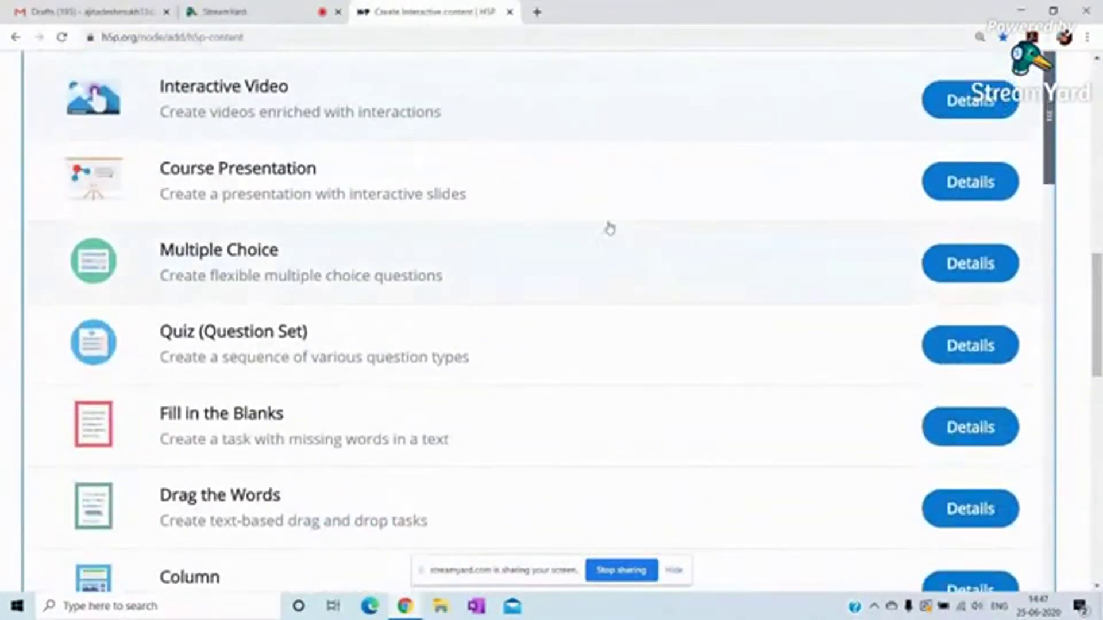
scroll(246, 184, "down", 10)
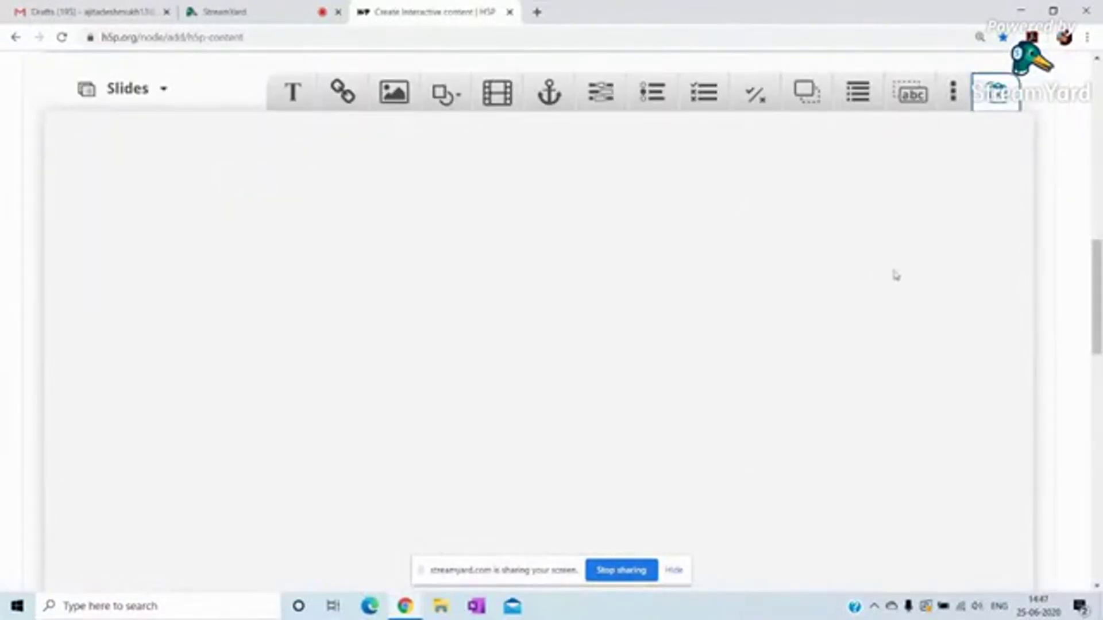
Add a Fill in the Blanks element to the blank slide and look through its settings form
left_click_drag(1097, 276, 1097, 278)
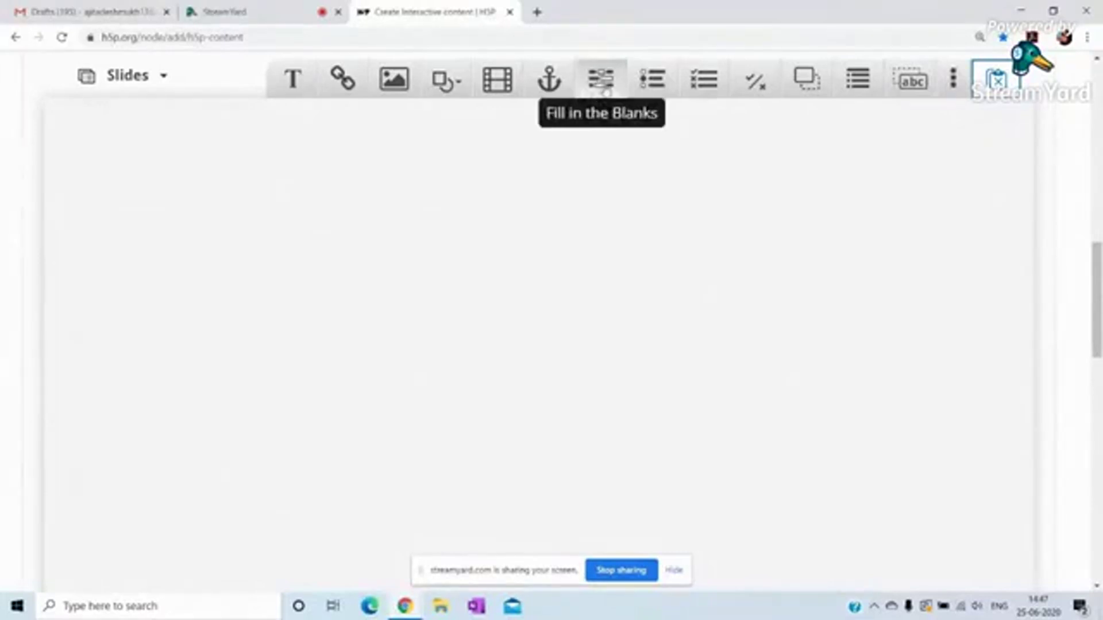
left_click(601, 78)
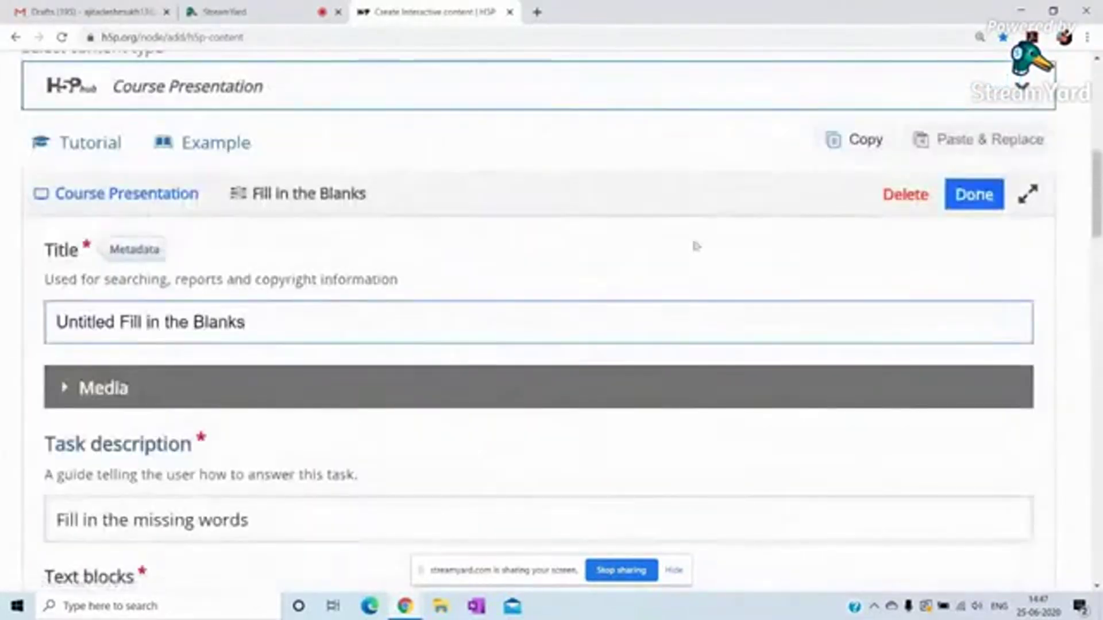
left_click_drag(1098, 212, 1098, 297)
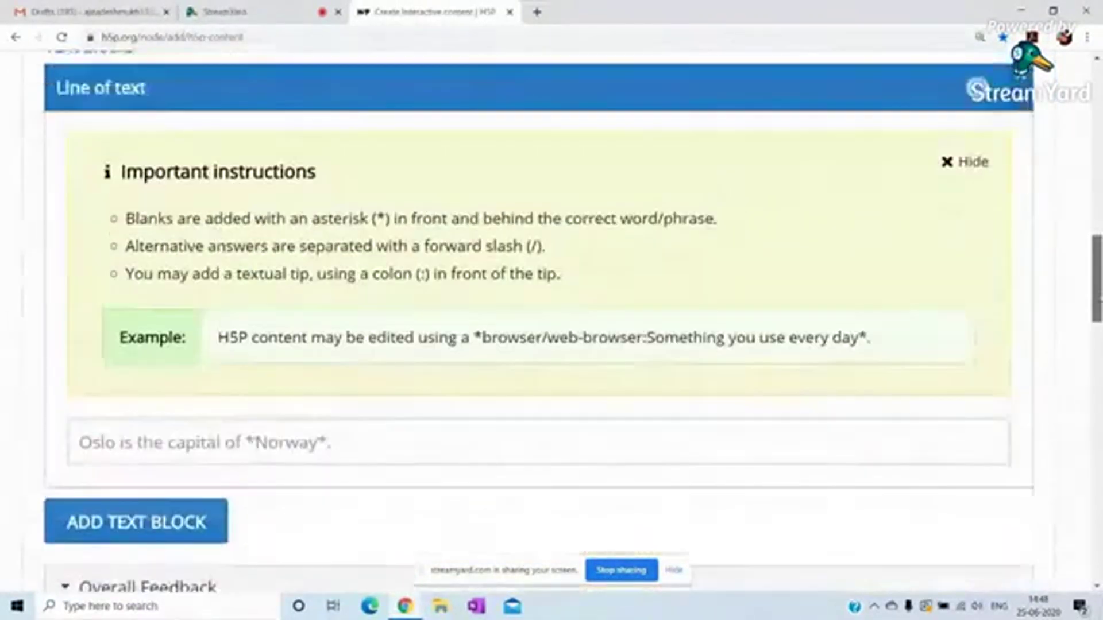
left_click_drag(1099, 299, 1098, 217)
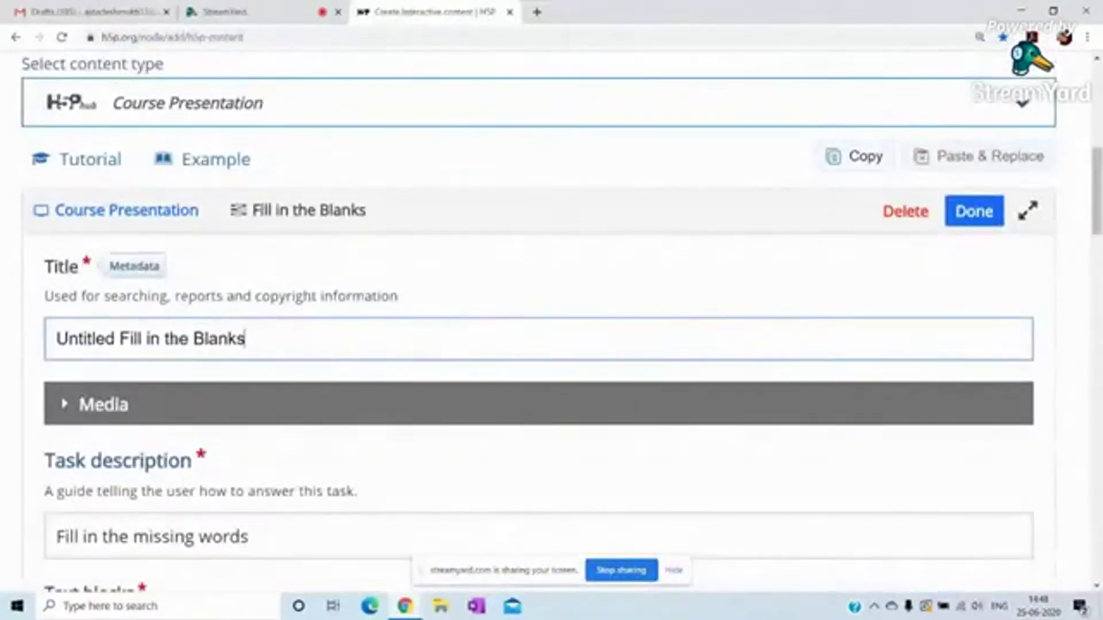
Shorten the element's title to "Fill in the Blanks" by removing the word "Untitled"
left_click(121, 339)
key("BackSpace")
key("BackSpace")
key("BackSpace")
key("BackSpace")
key("BackSpace")
key("BackSpace")
key("BackSpace")
key("BackSpace")
key("BackSpace")
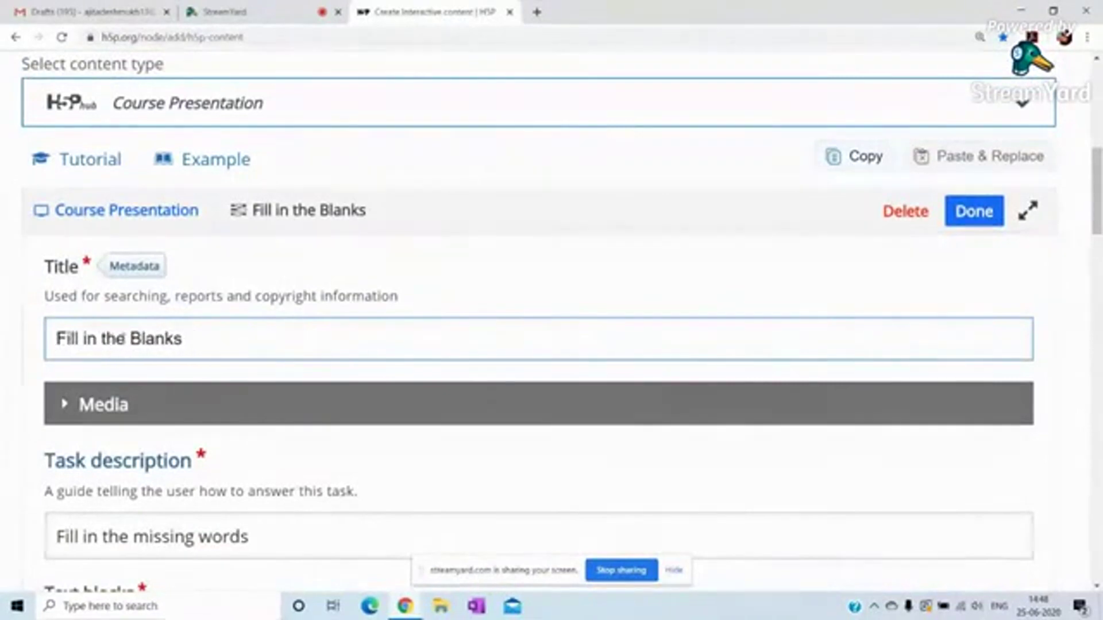
Enter "It is very *hot* today." in the first text block, with asterisks marking hot as the blank
left_click_drag(1097, 181, 1100, 314)
left_click(248, 194)
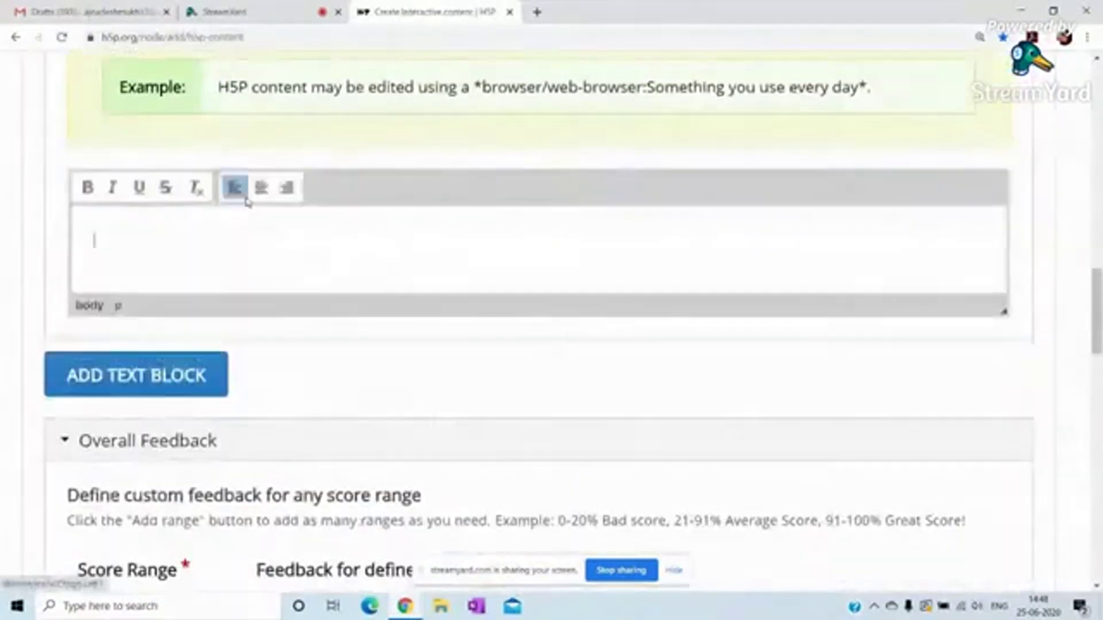
type("It is very hot today.")
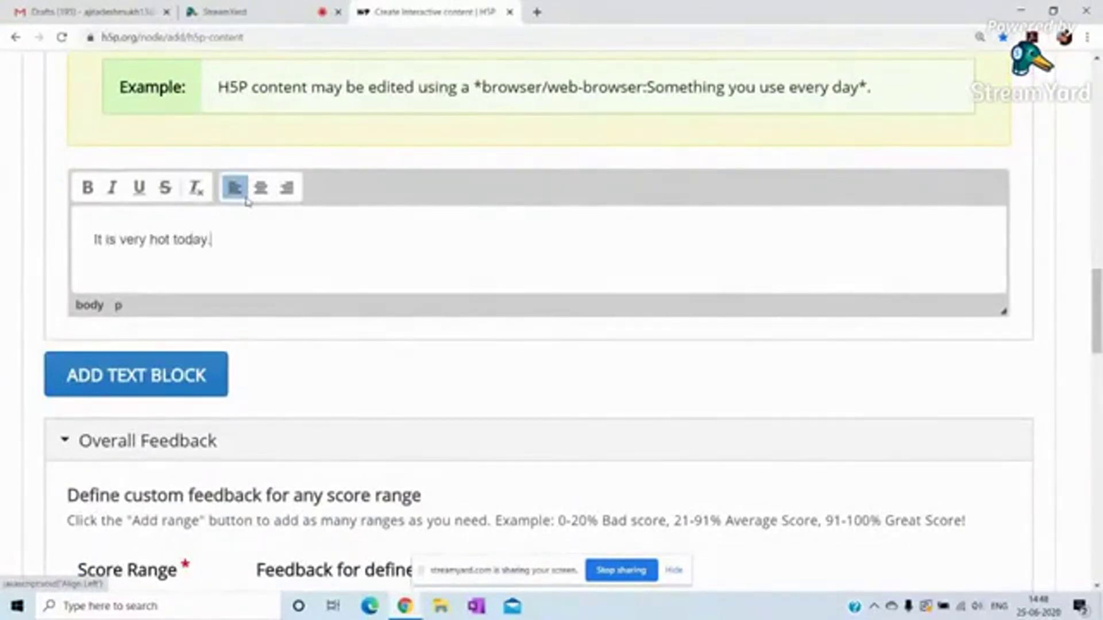
left_click(150, 240)
type("f")
type("*")
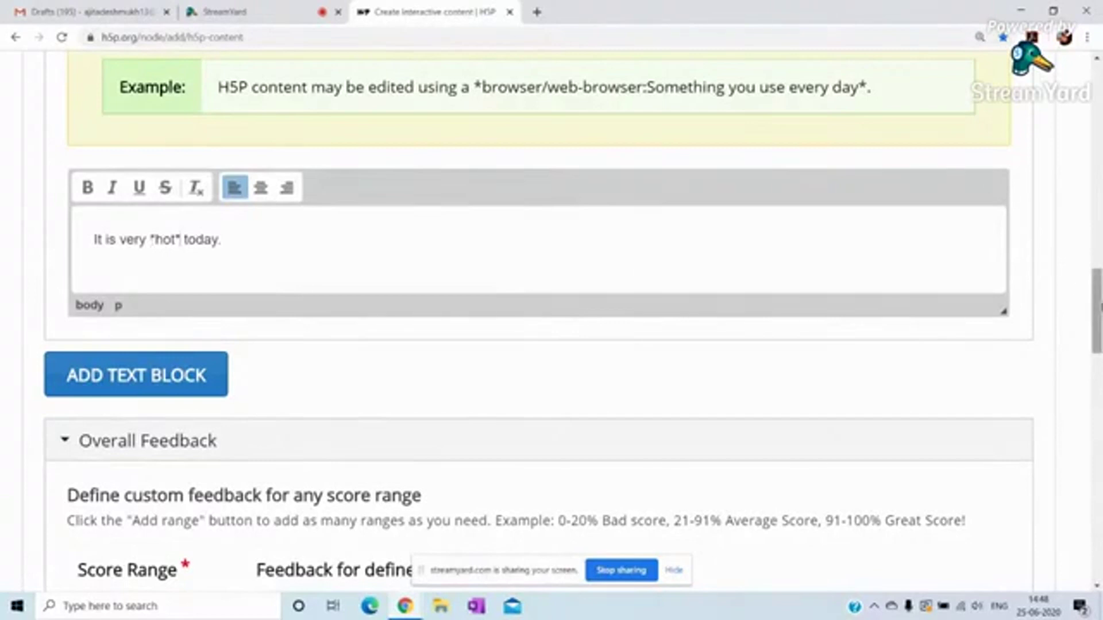
Set the overall feedback for the 0–100 % score range to "well done"
scroll(650, 267, "down", 5)
scroll(507, 339, "down", 1)
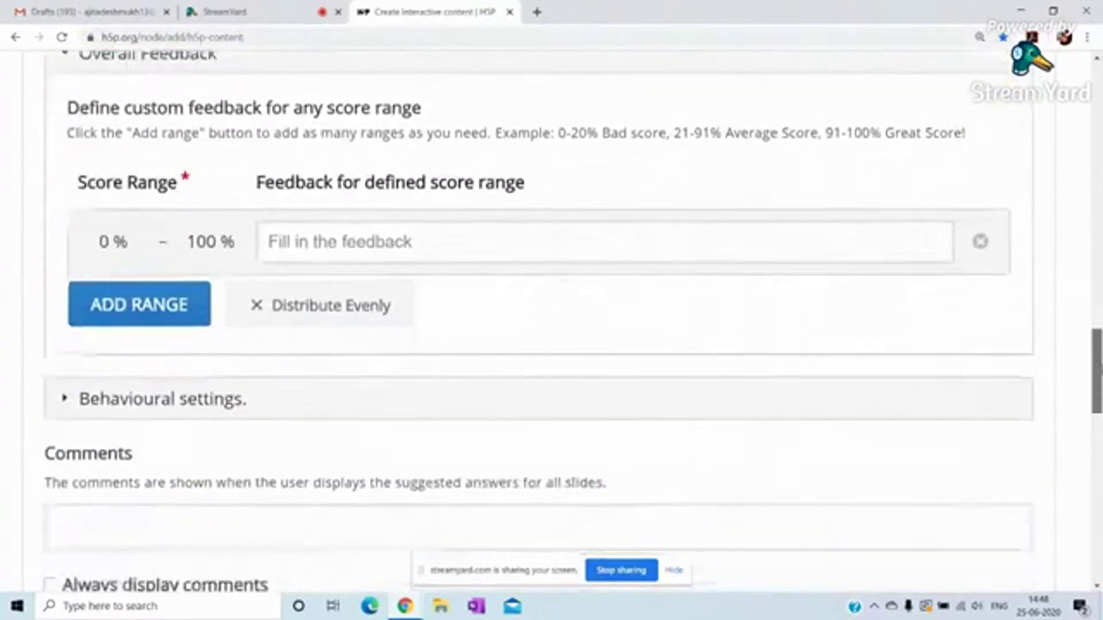
left_click(320, 243)
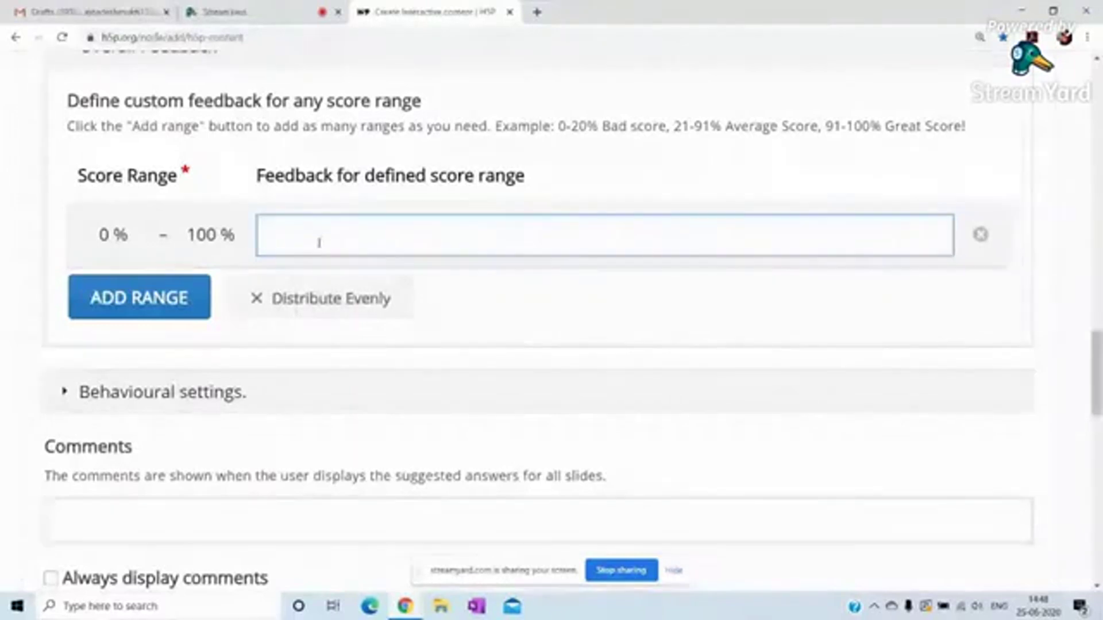
type("well")
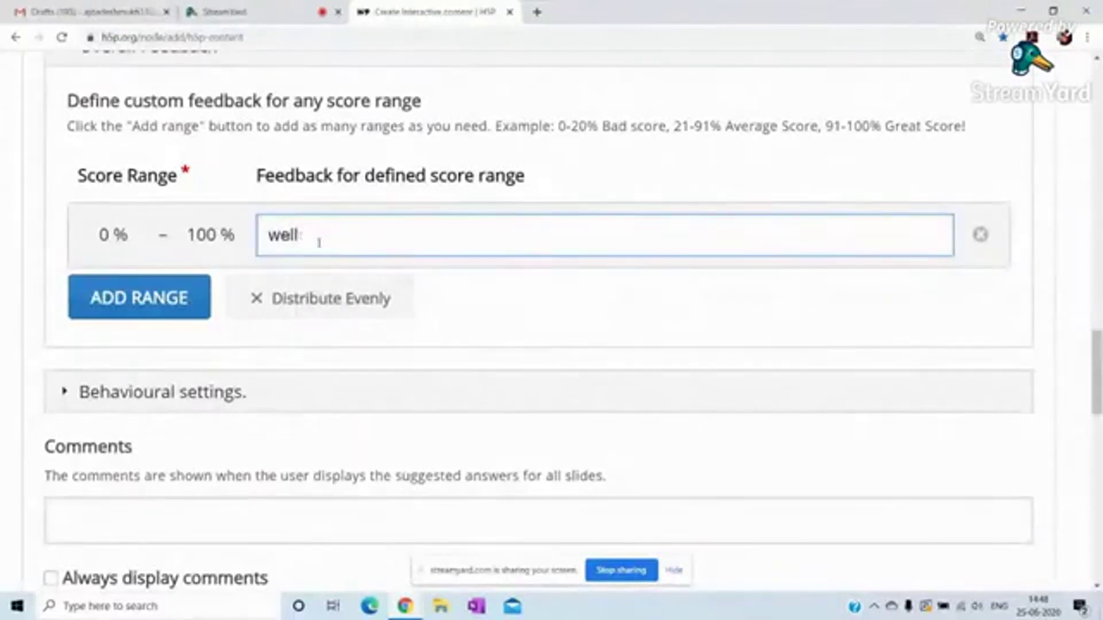
type("co done")
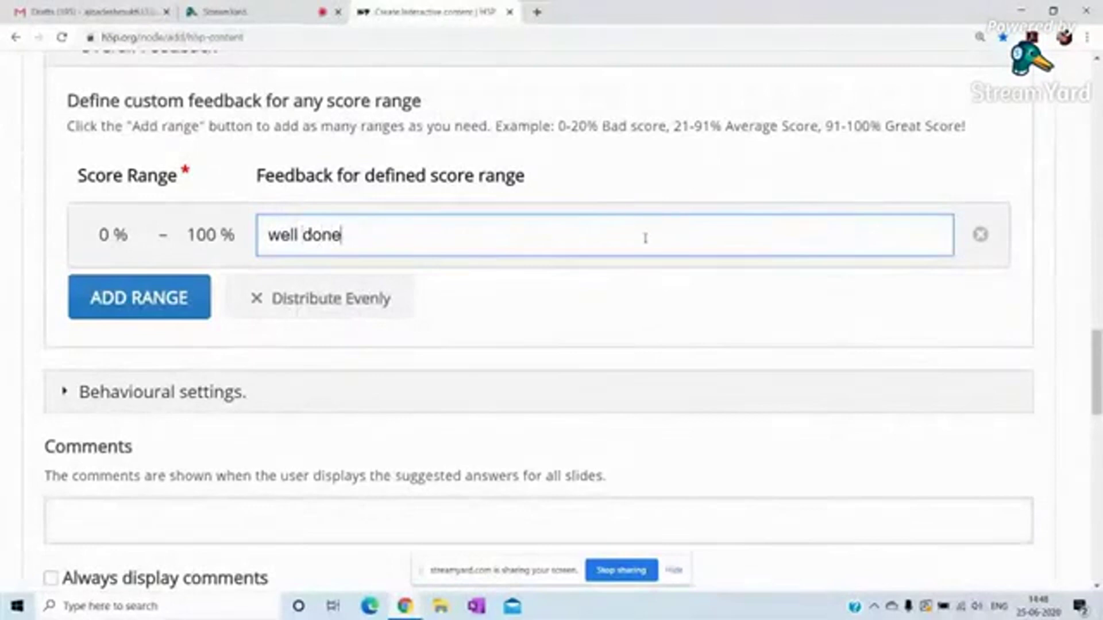
scroll(1080, 165, "down", 4)
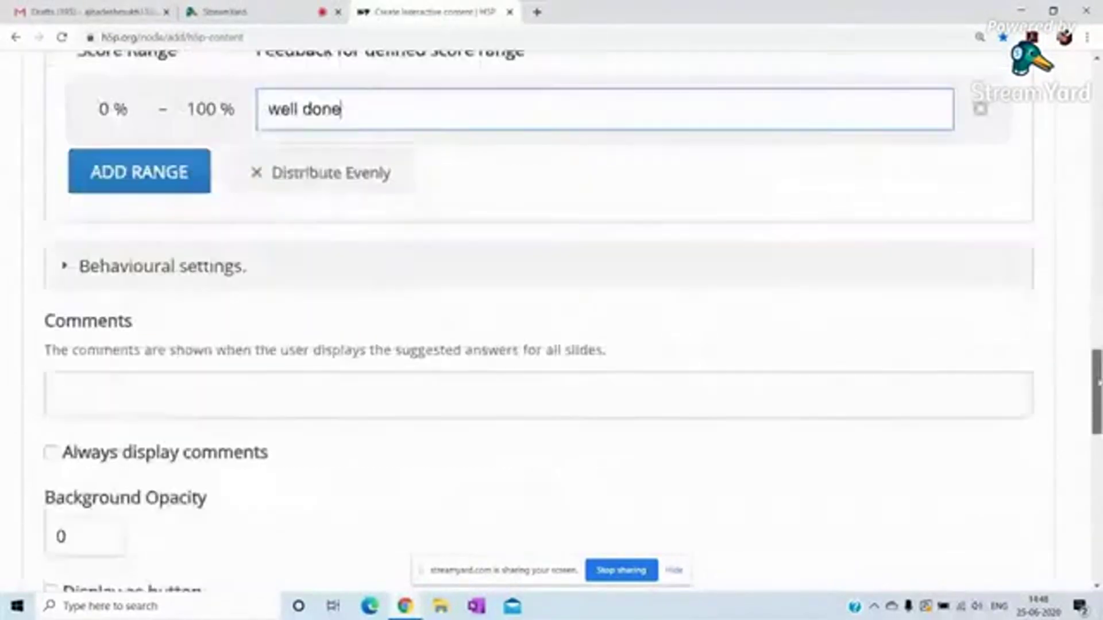
Turn on always displaying comments and displaying the Fill in the Blanks element as a button, then save the element
scroll(242, 303, "down", 3)
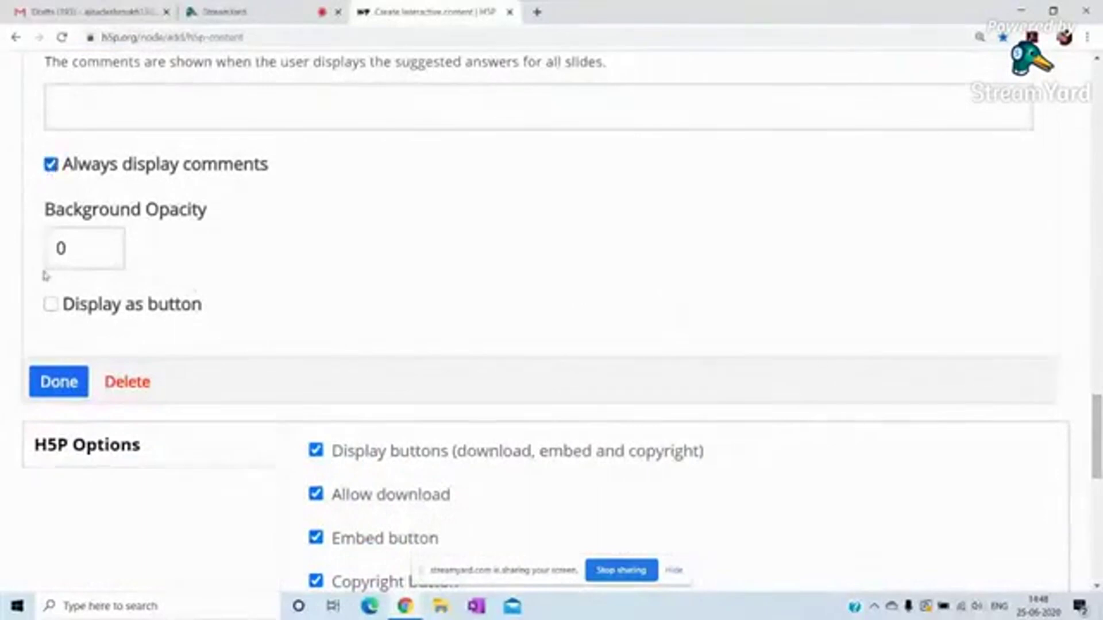
left_click(50, 304)
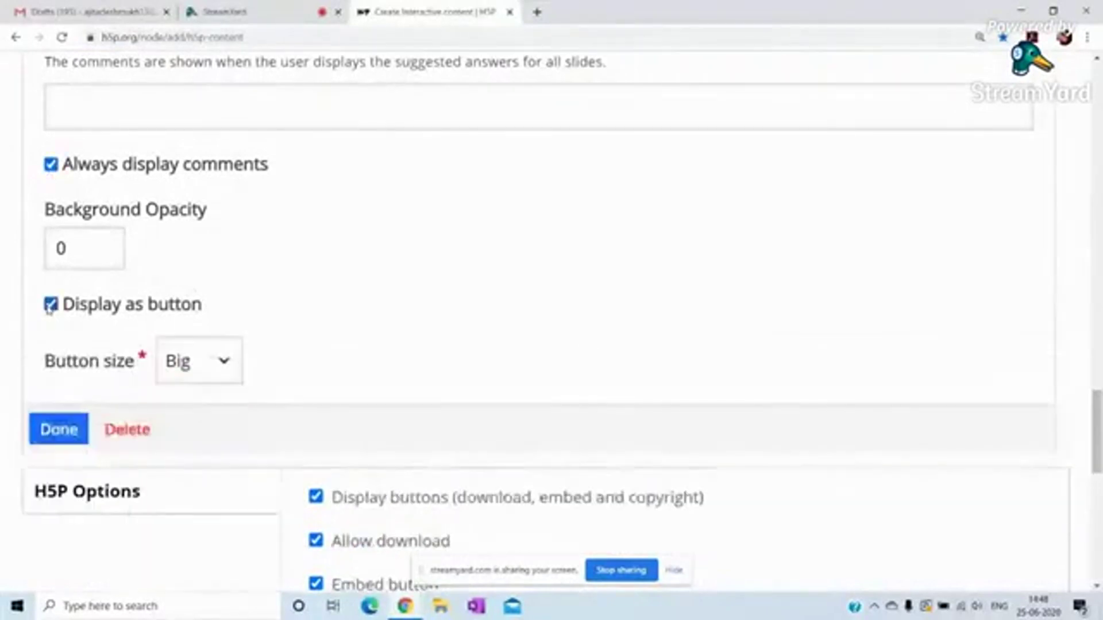
left_click(69, 431)
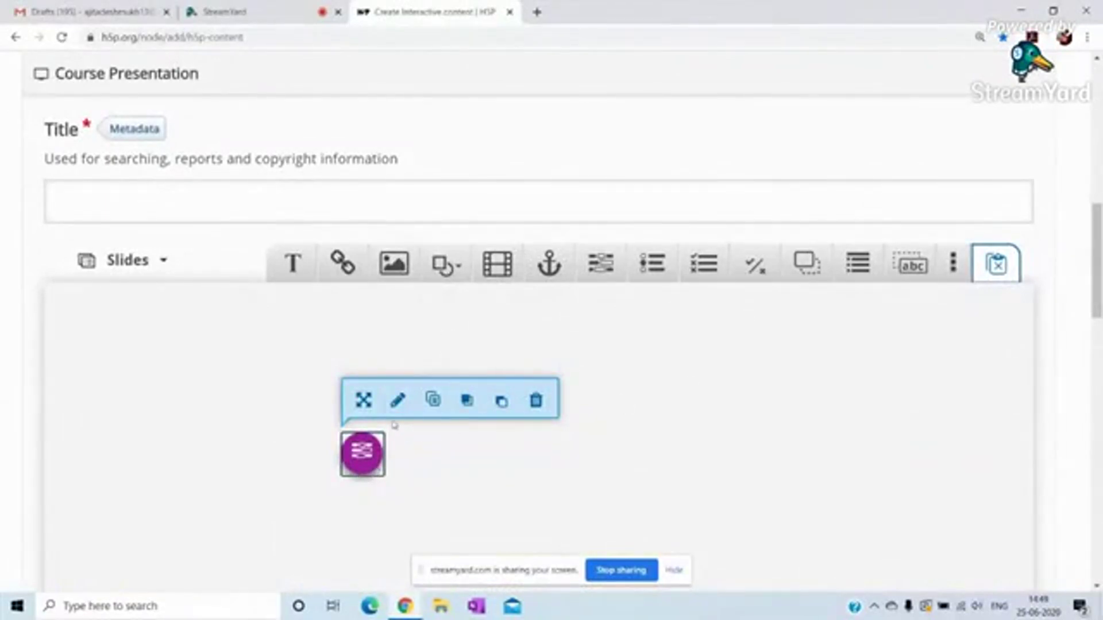
Reopen the Fill in the Blanks element's settings, turn off displaying it as a button, and save it
left_click(397, 401)
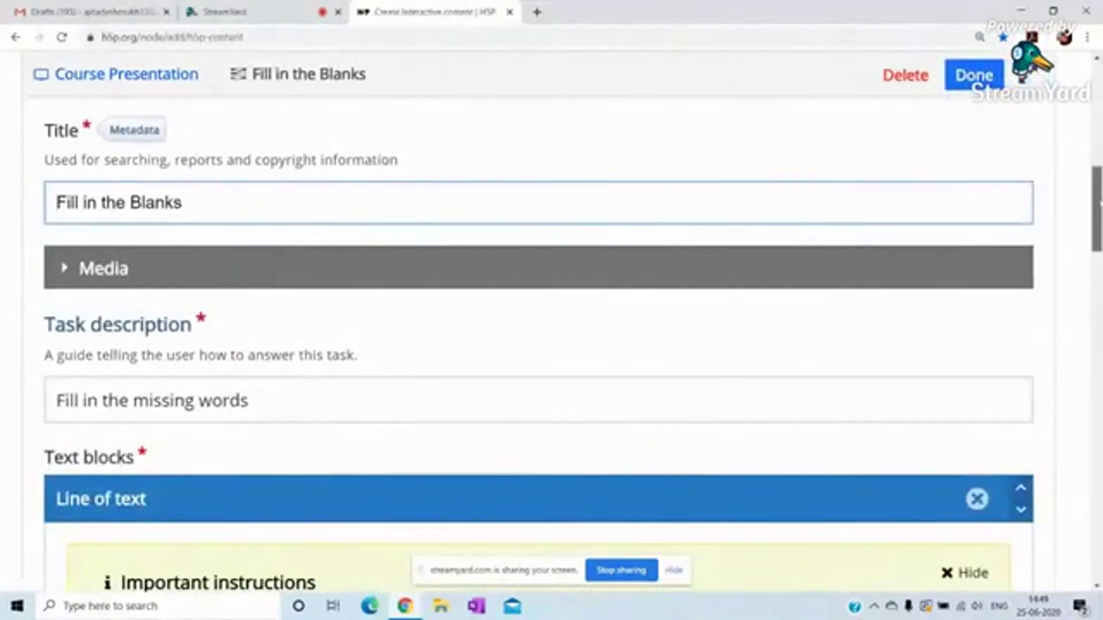
scroll(1099, 204, "down", 10)
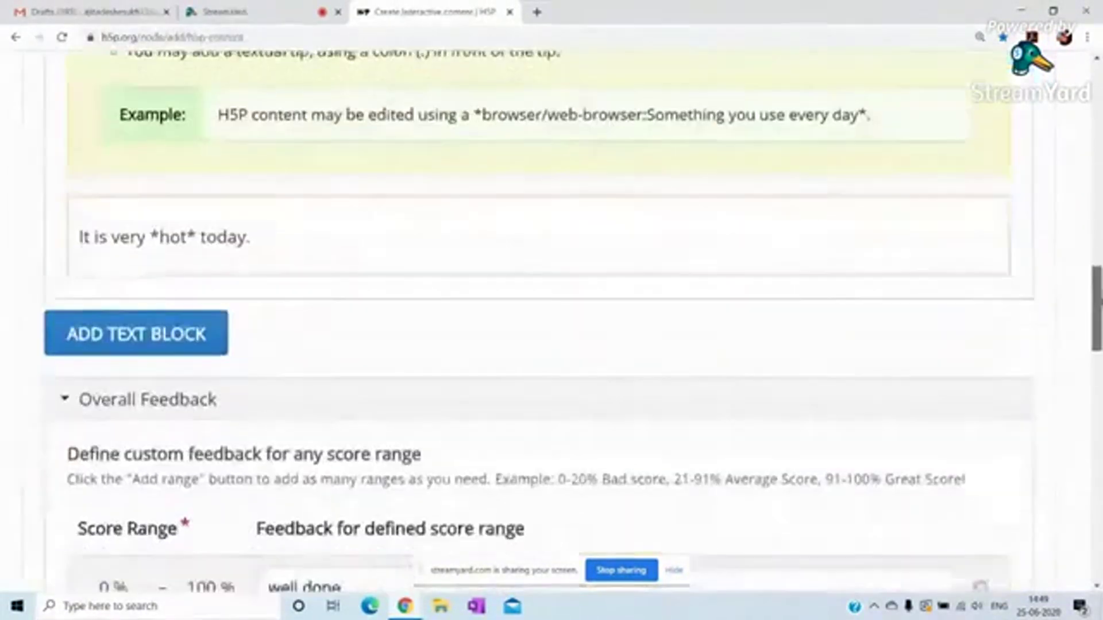
scroll(551, 322, "down", 10)
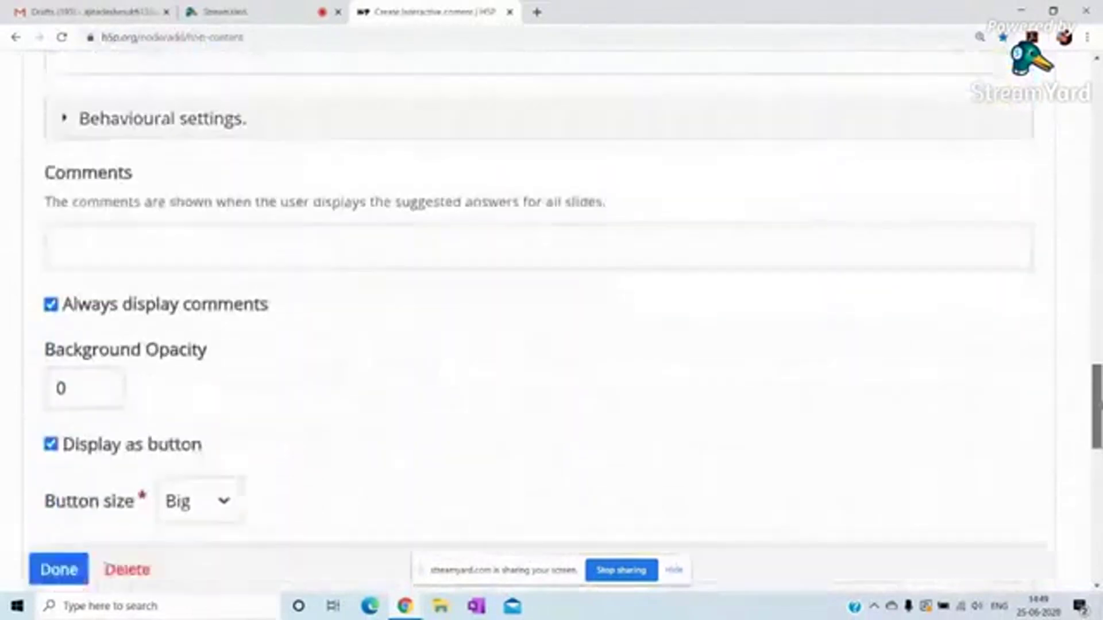
scroll(308, 409, "down", 2)
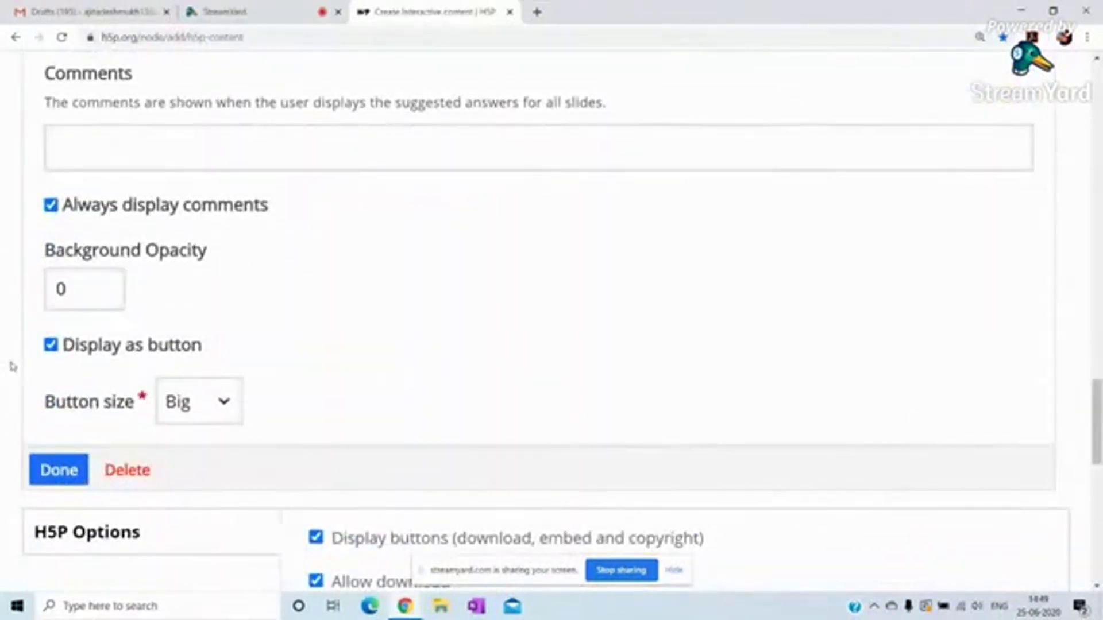
left_click(51, 345)
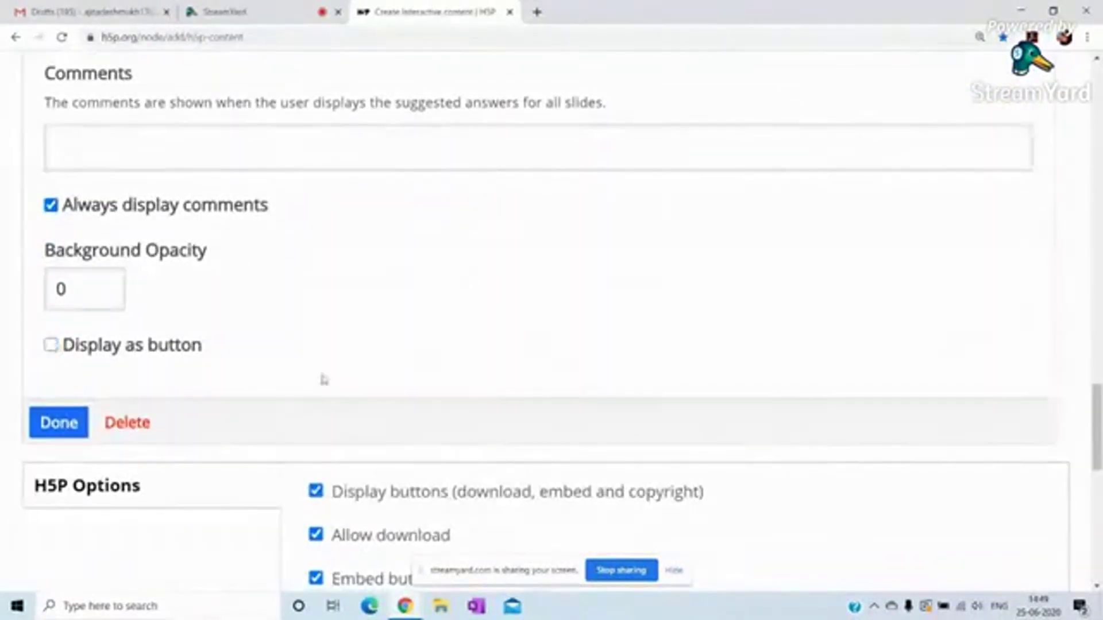
left_click(67, 424)
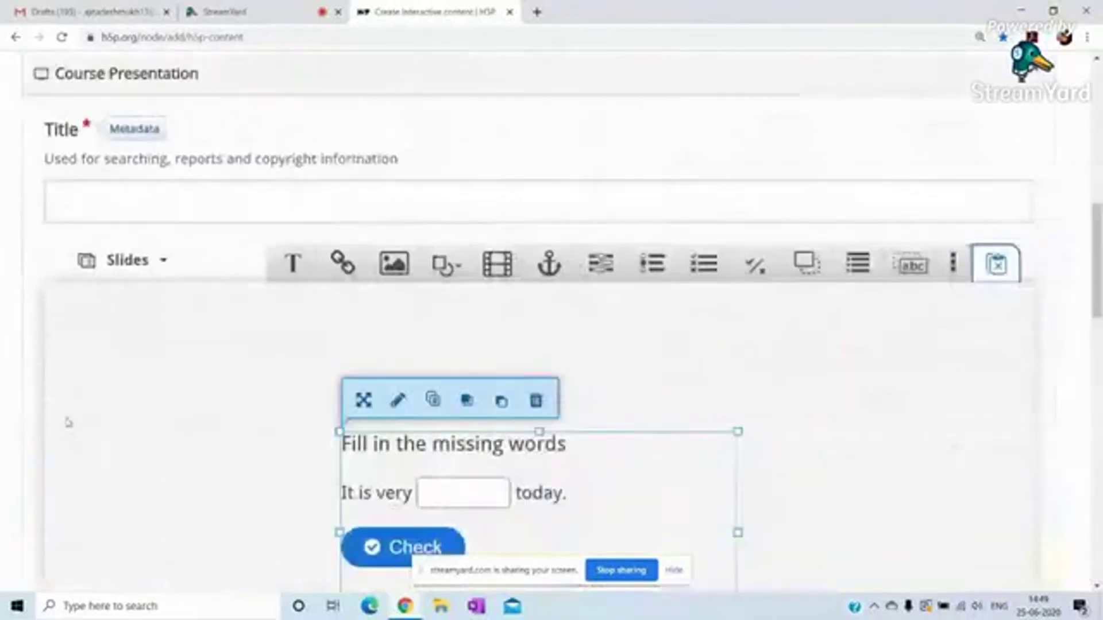
Enlarge the Fill in the Blanks element on the slide and reposition it nearer the slide's centre
scroll(540, 316, "down", 4)
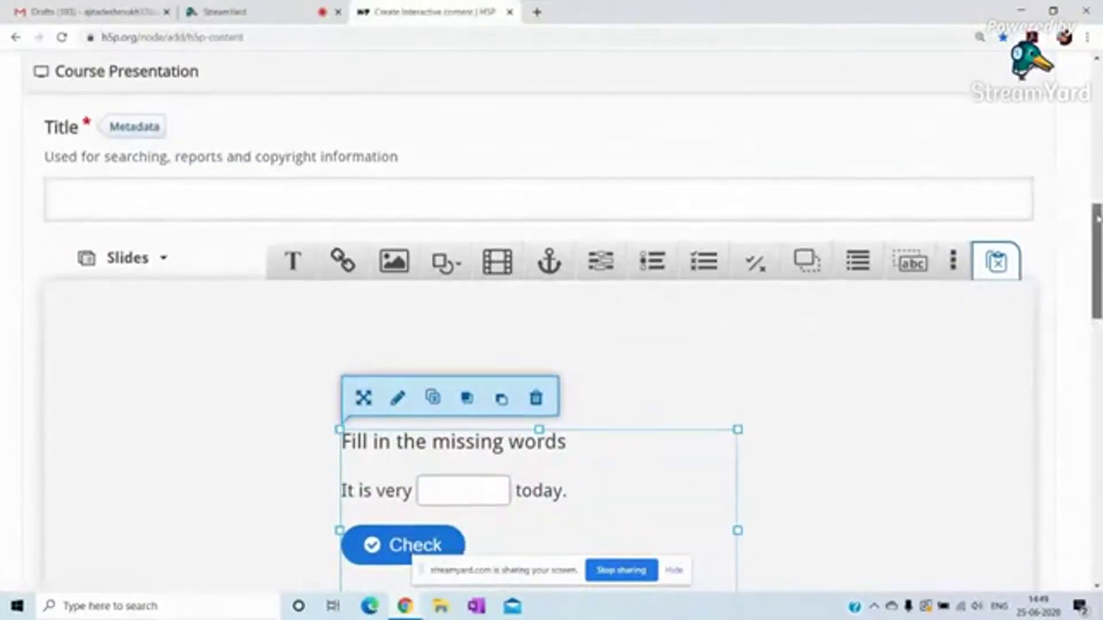
left_click_drag(339, 405, 162, 453)
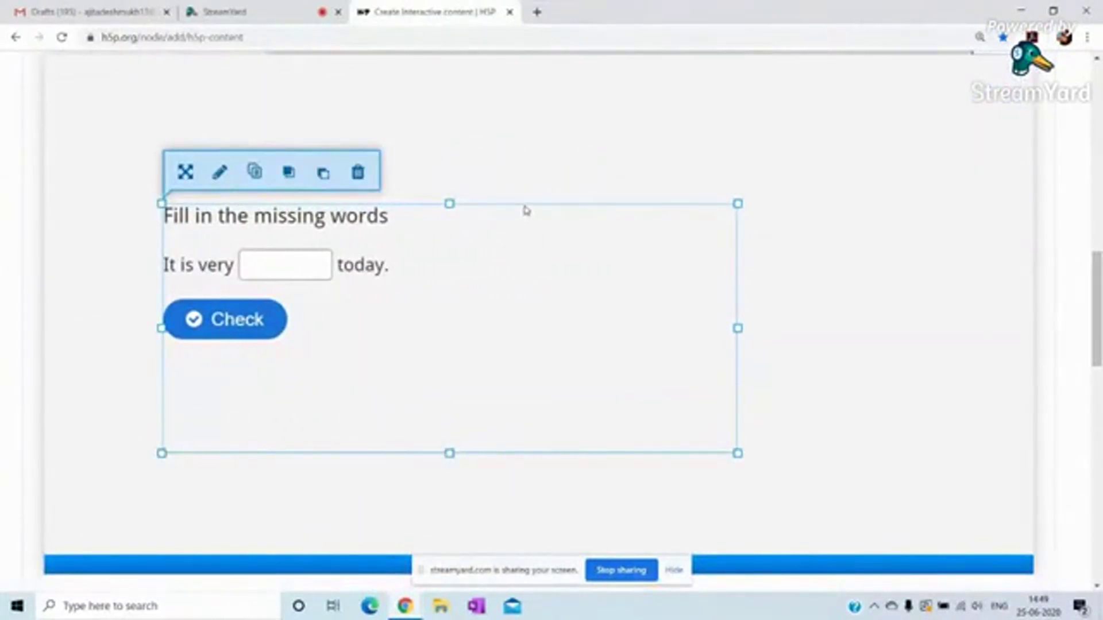
left_click_drag(524, 209, 605, 194)
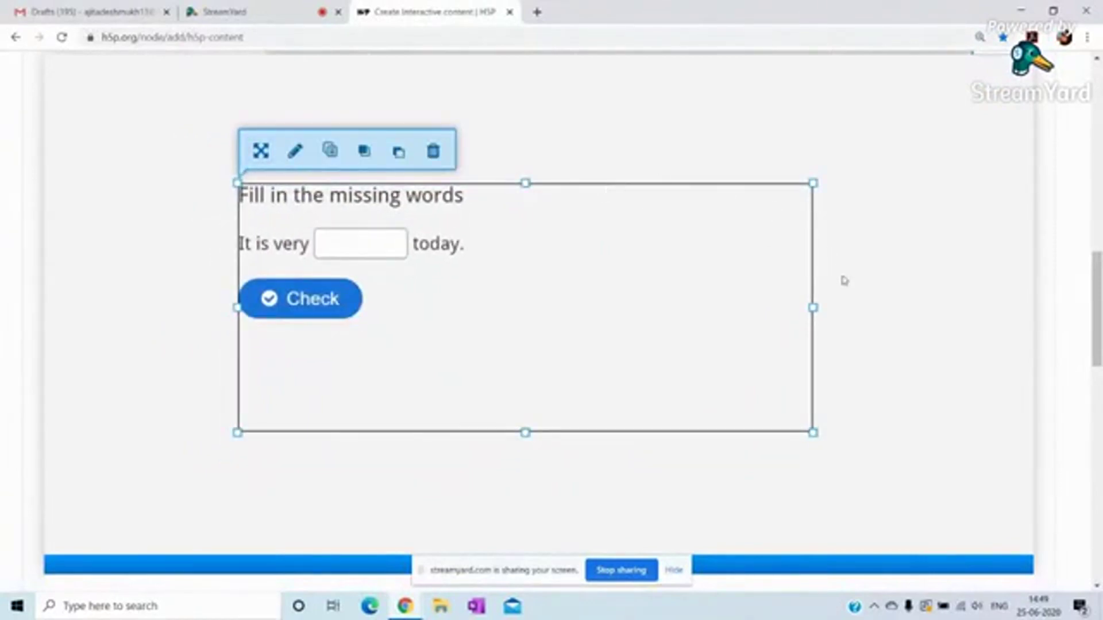
left_click(887, 305)
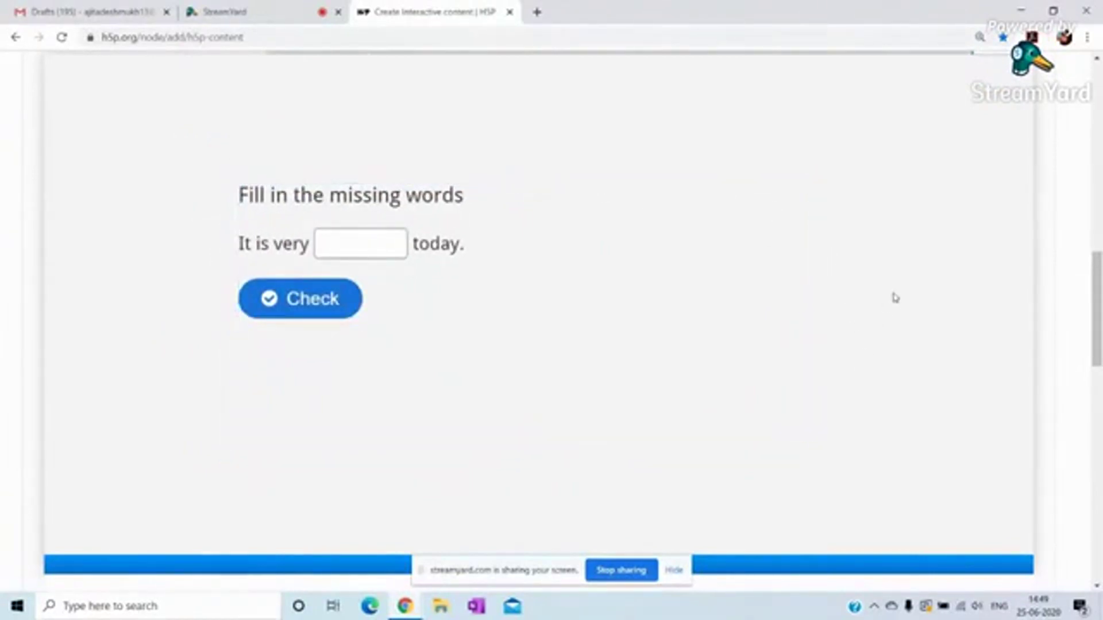
Add a second slide to the presentation and insert a Drag Text element on it
scroll(894, 297, "down", 3)
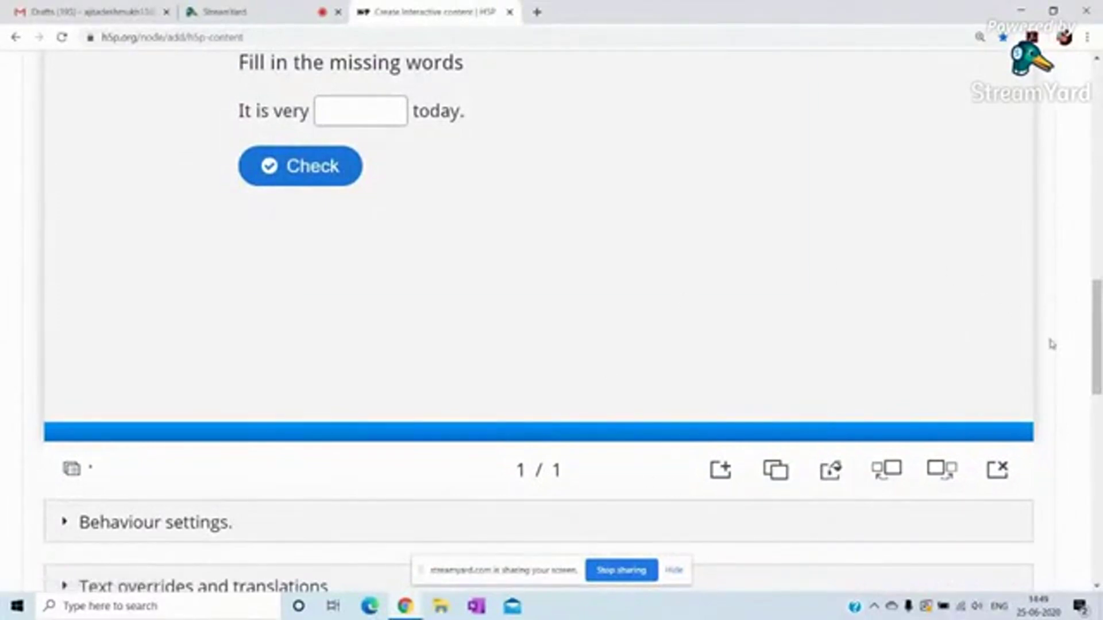
left_click_drag(1098, 348, 1098, 340)
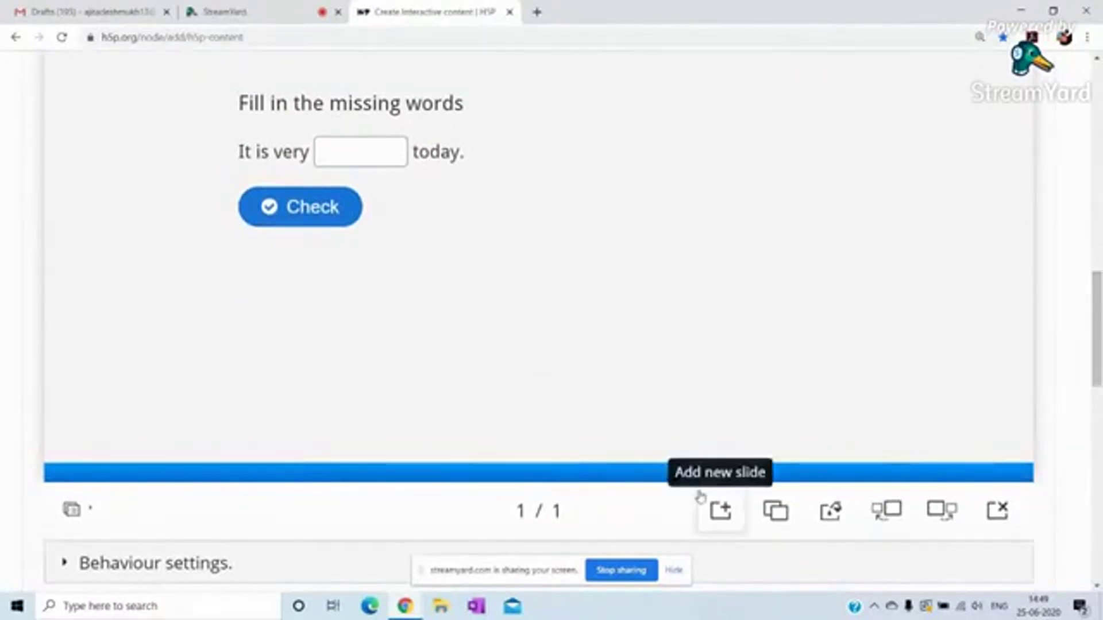
left_click(721, 510)
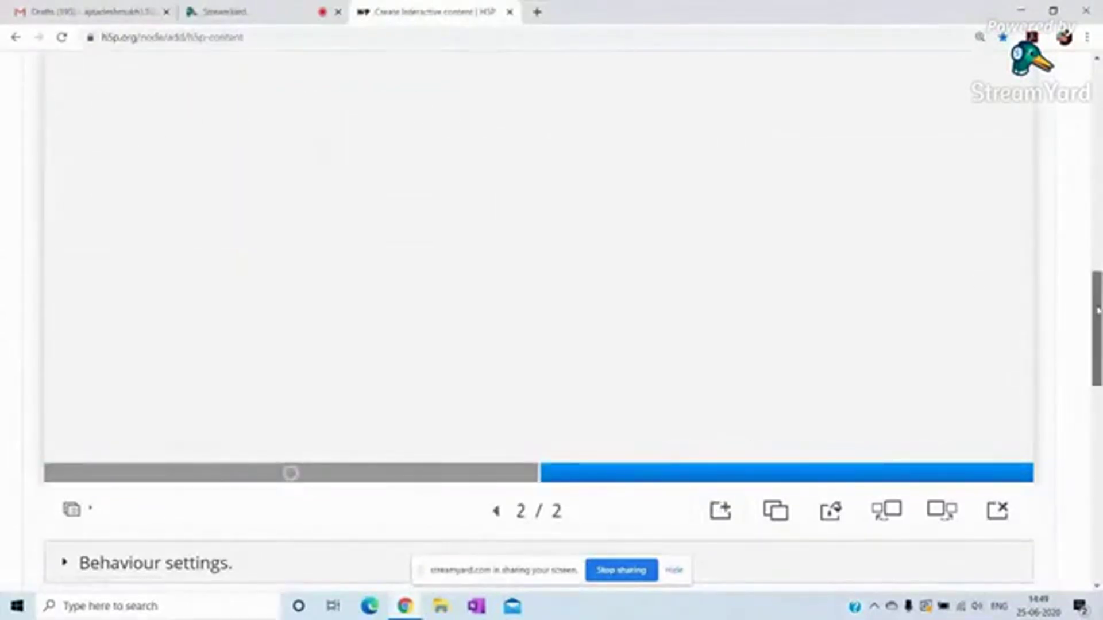
scroll(676, 224, "up", 5)
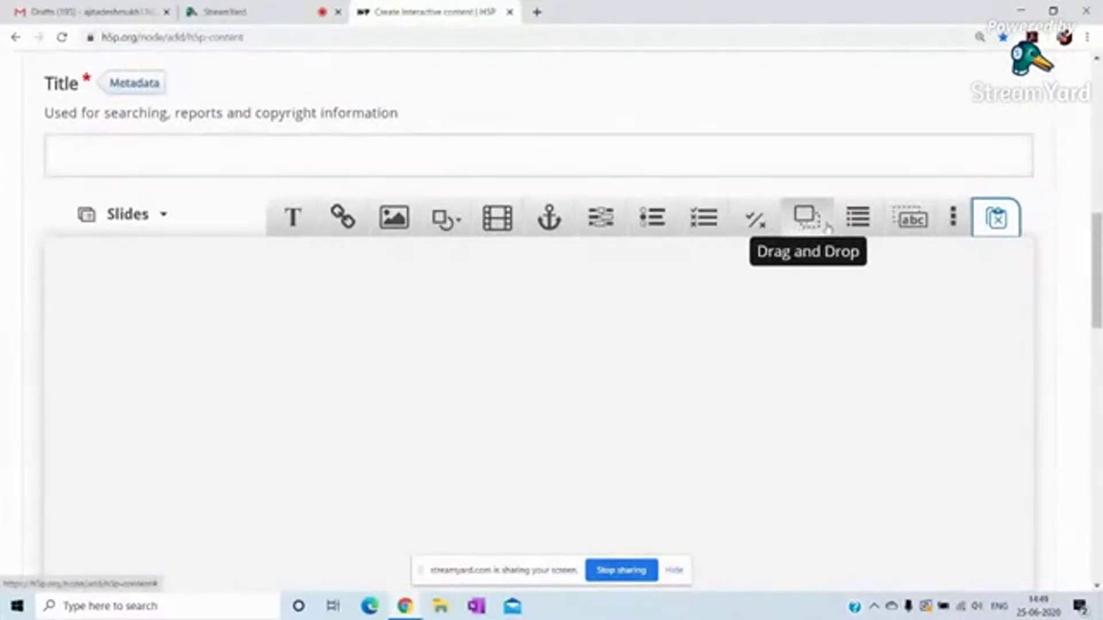
left_click(898, 230)
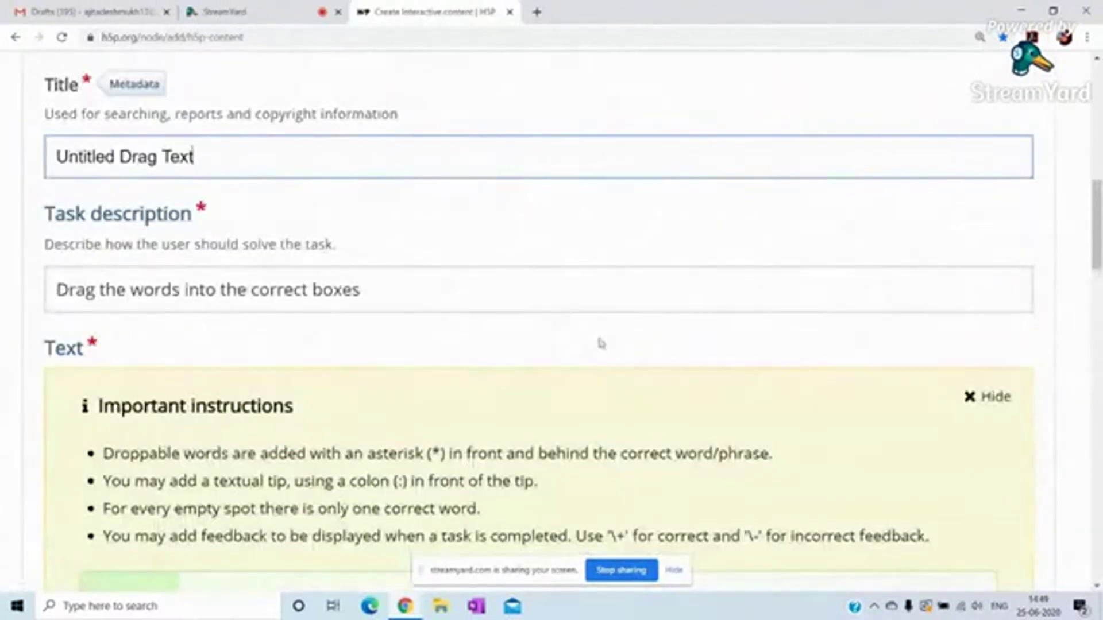
Shorten the new element's title to "Drag Text" by removing the word "Untitled"
left_click(120, 156)
key("BackSpace")
key("BackSpace")
key("BackSpace")
key("BackSpace")
key("BackSpace")
key("BackSpace")
key("BackSpace")
key("BackSpace")
key("BackSpace")
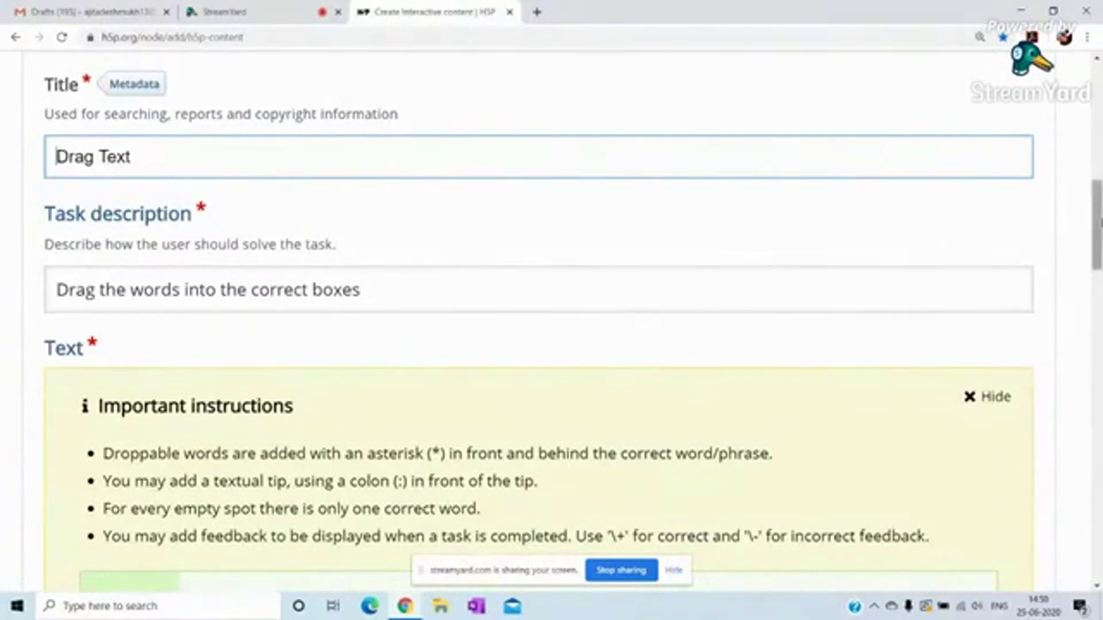
Enter "Blast furnace is used to extract iron. Molten iron is obtained. It is impure iron." as the Drag Text element's text
scroll(411, 525, "down", 6)
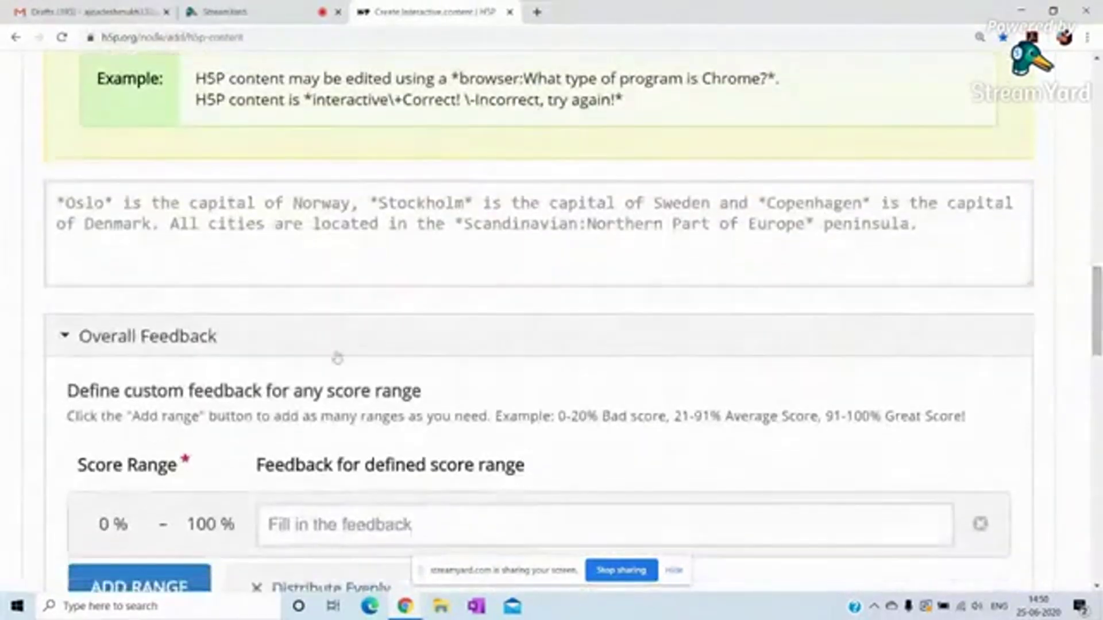
left_click(71, 206)
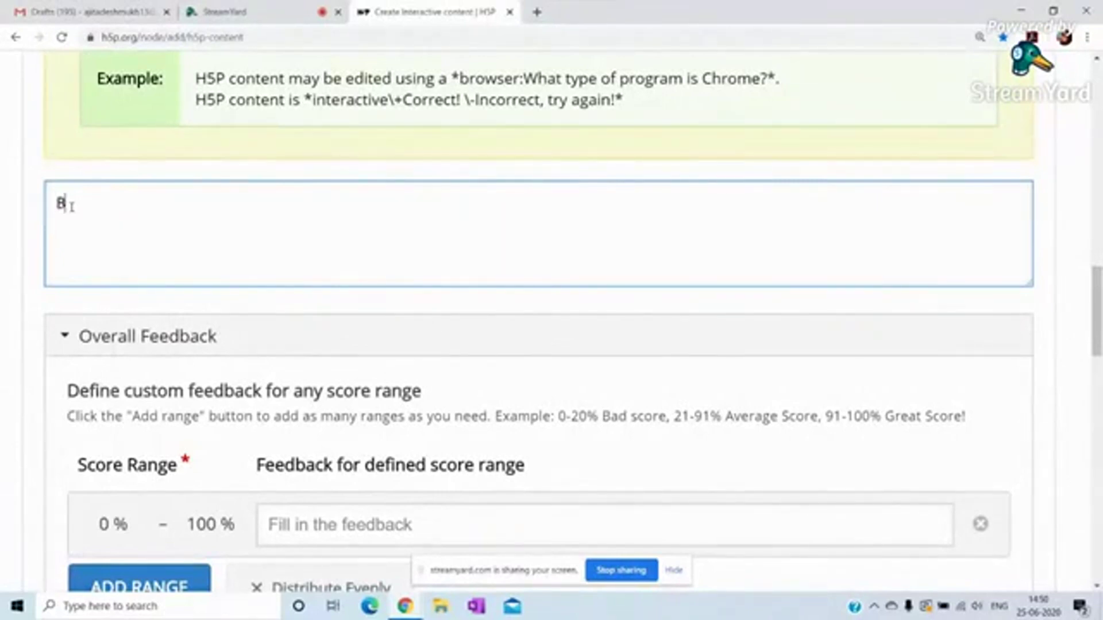
type("ast furnace is used t")
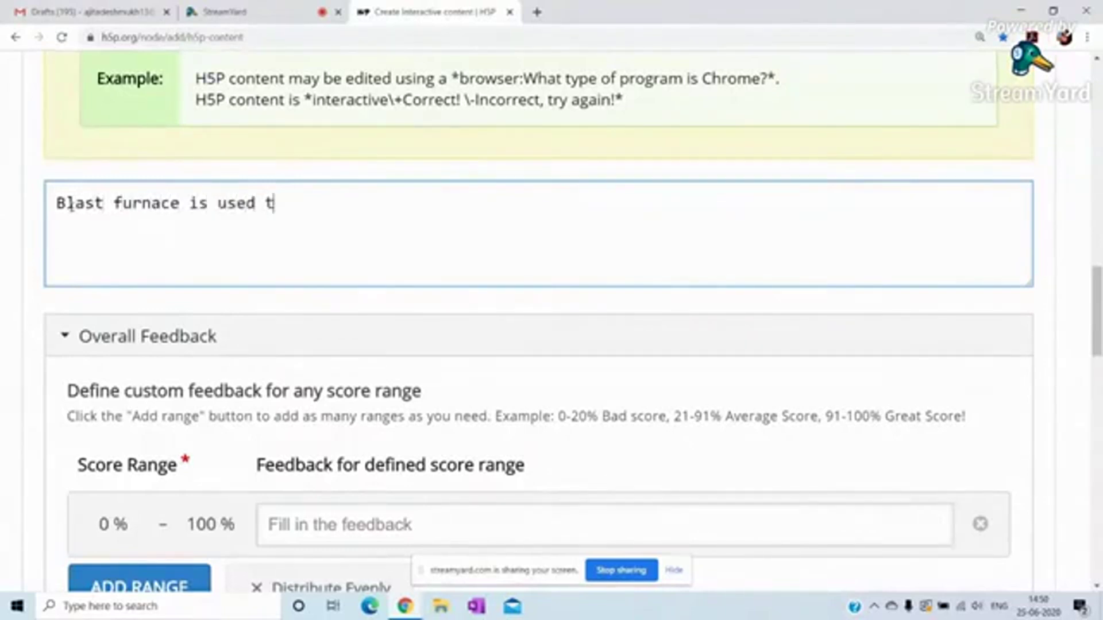
type("o extra")
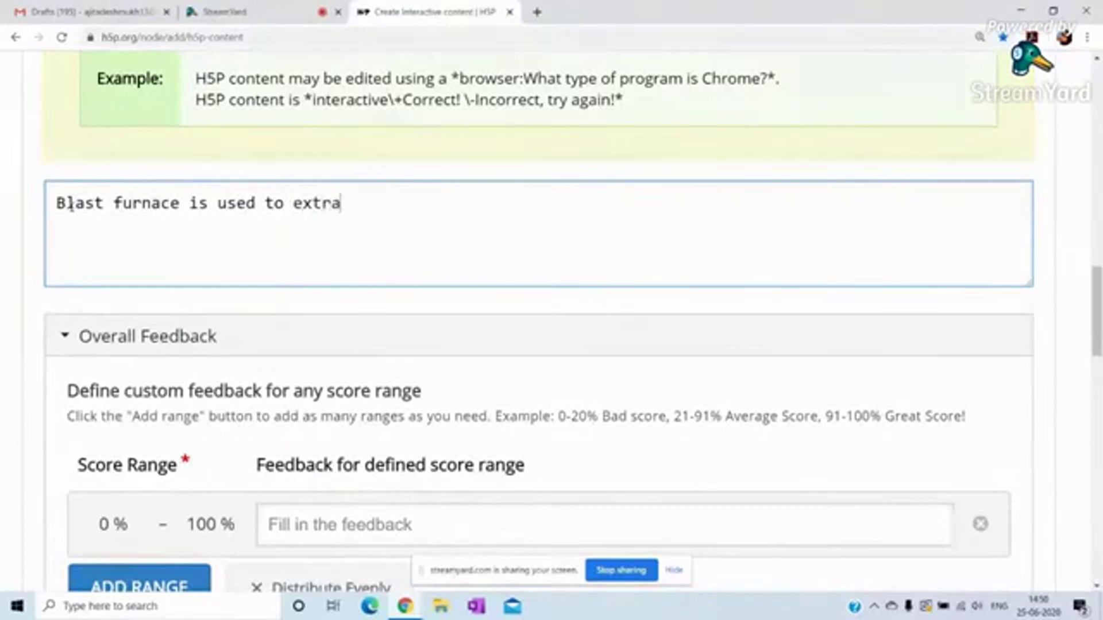
type("ct ")
type("iro")
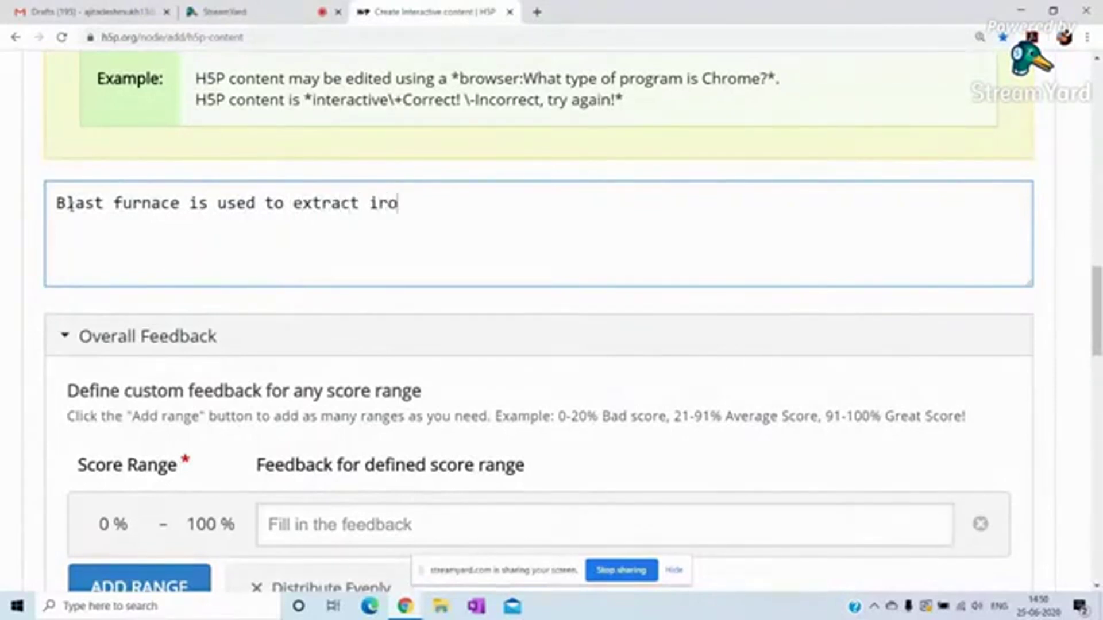
type("n. MOlten")
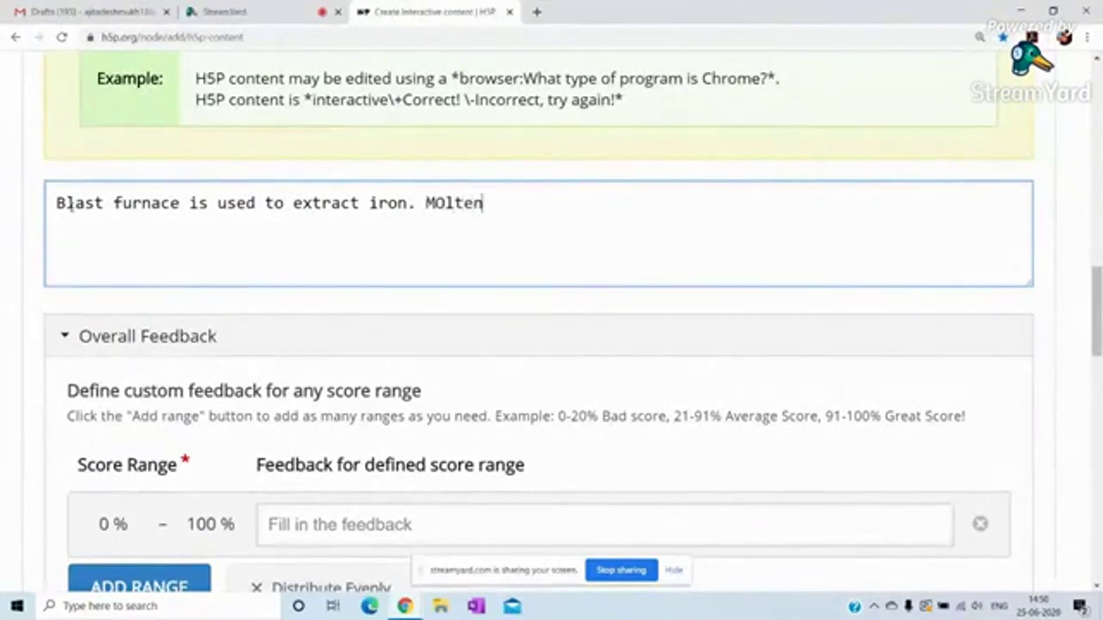
type(" iron is oby")
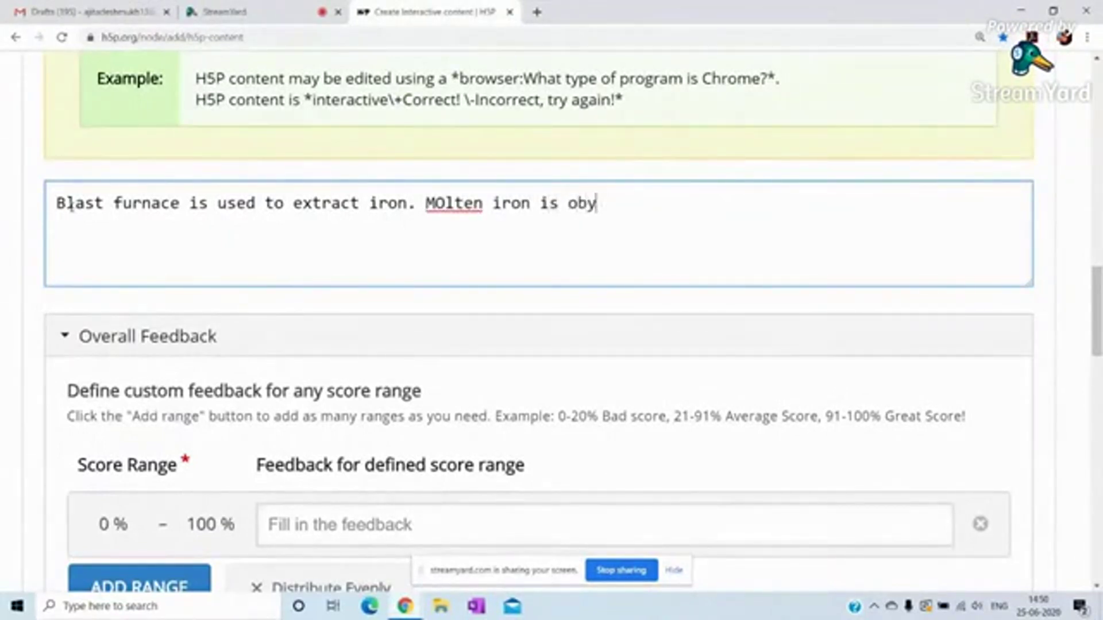
key("BackSpace")
type("tained.")
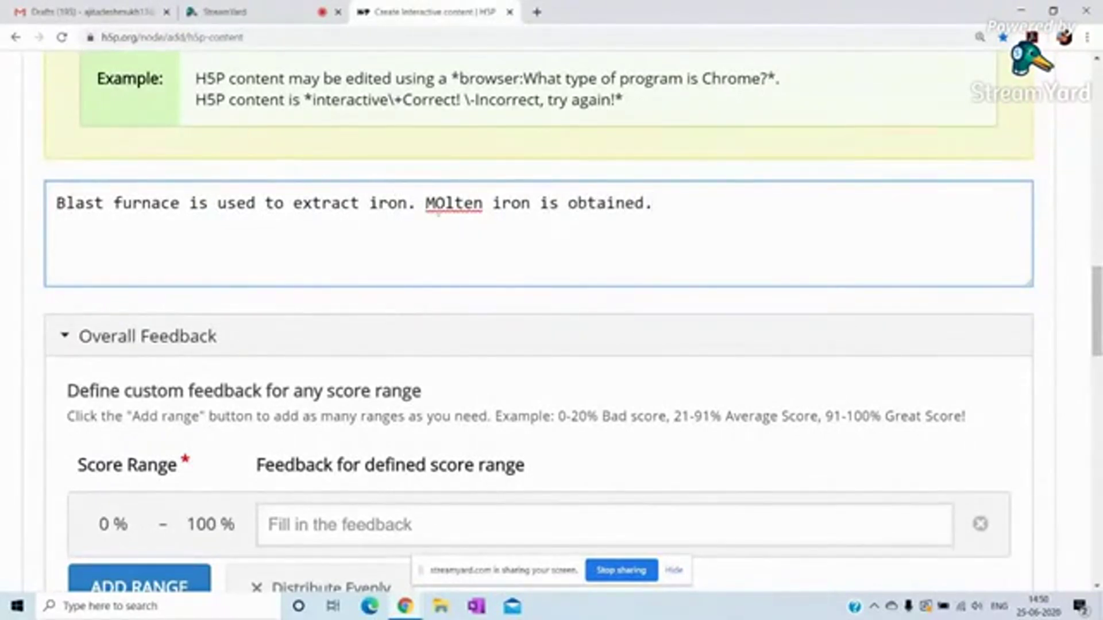
left_click(447, 204)
key("BackSpace")
type("obtained. It is ")
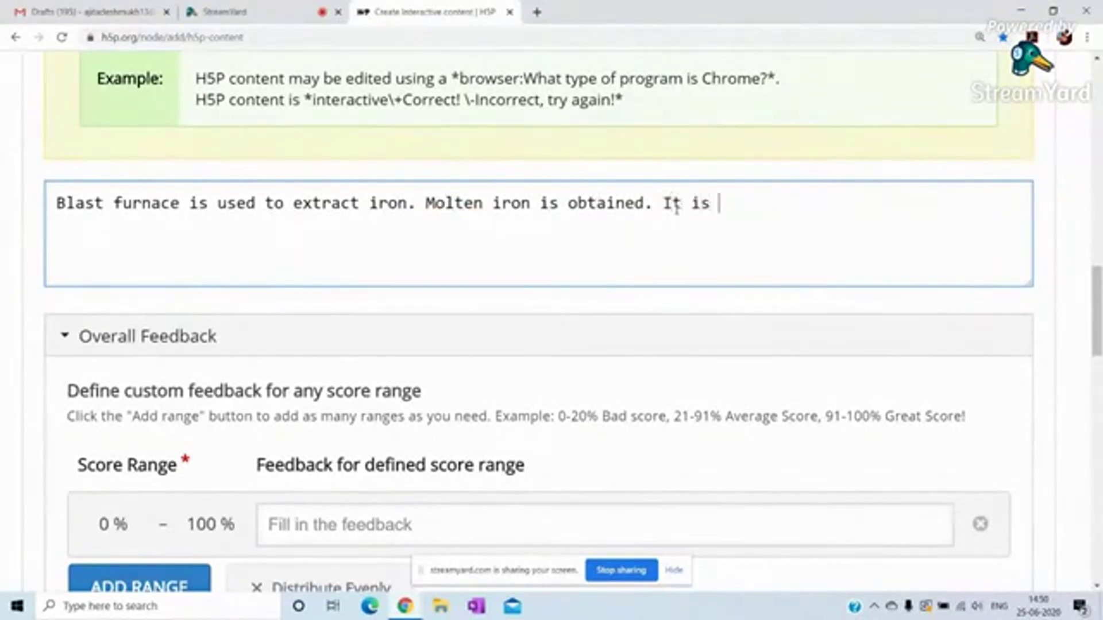
type("impure iron.")
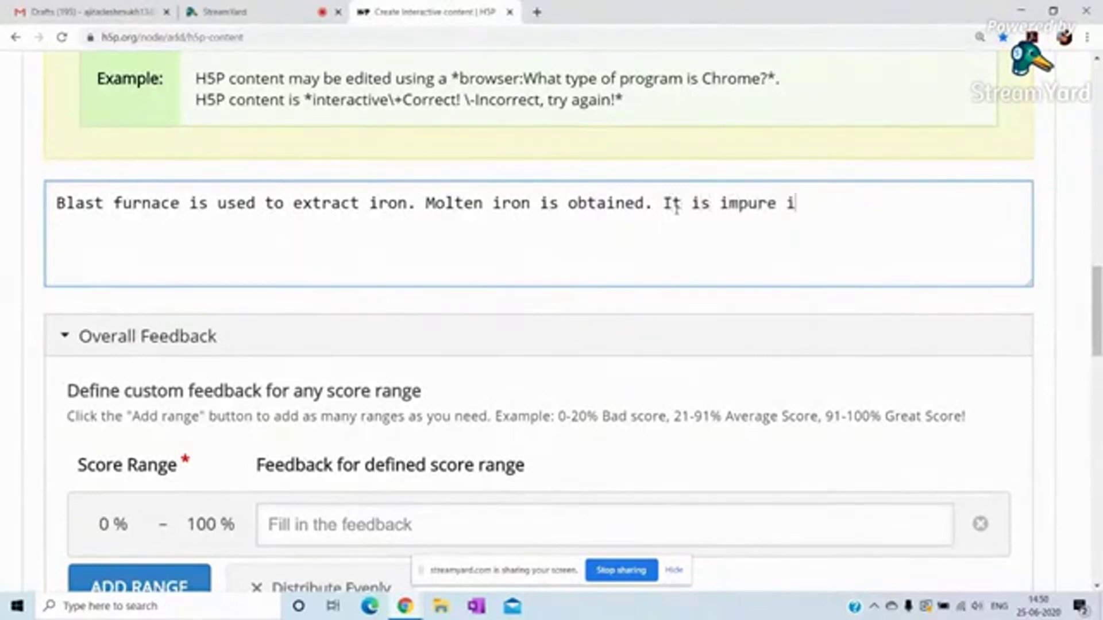
Mark "Blast furnace", "Molten" and "impure" as droppable words by enclosing each in asterisks
left_click(57, 204)
type("*")
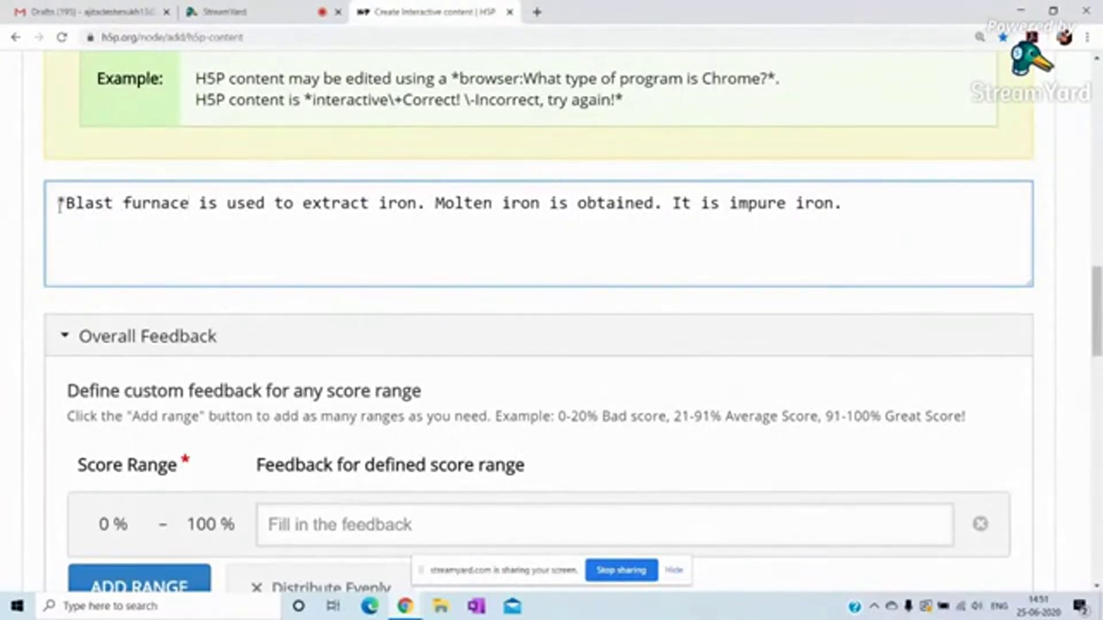
type("*")
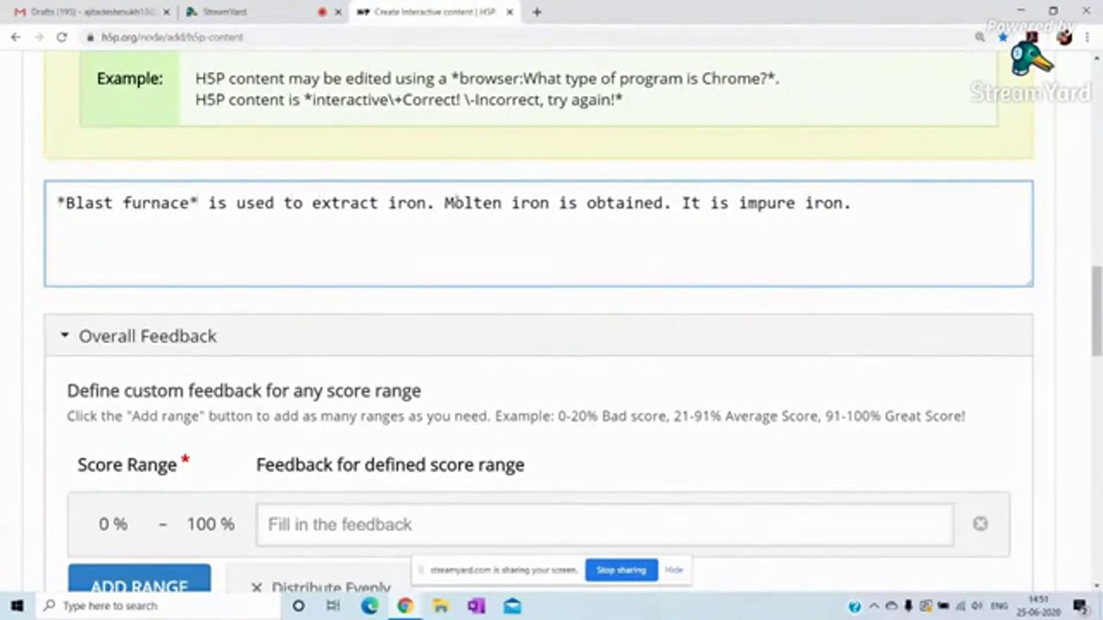
left_click(446, 204)
type("*")
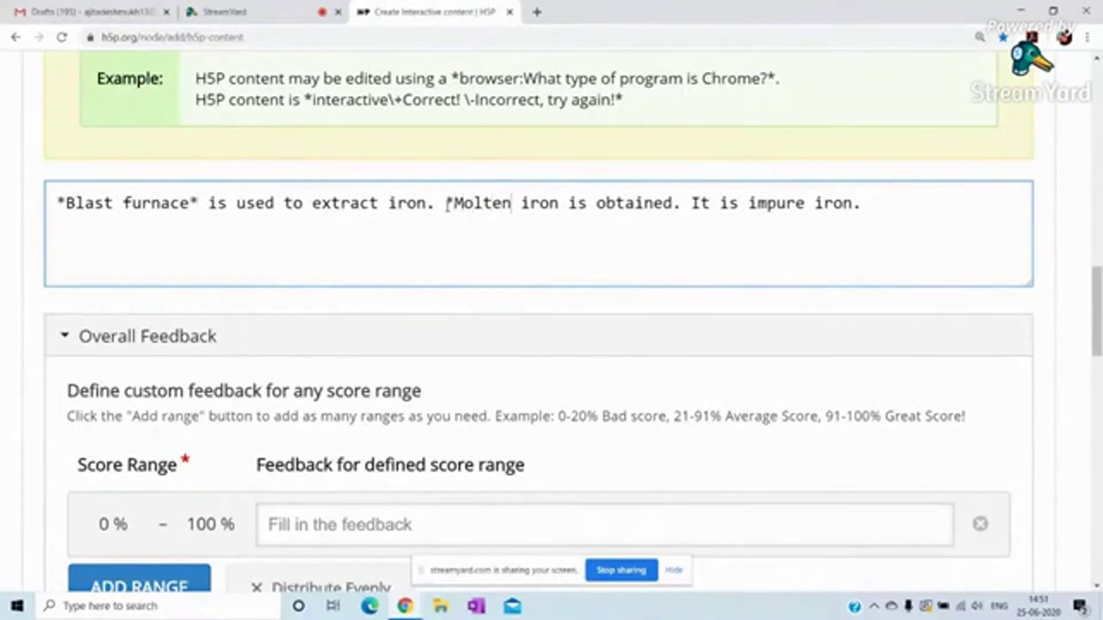
type("*")
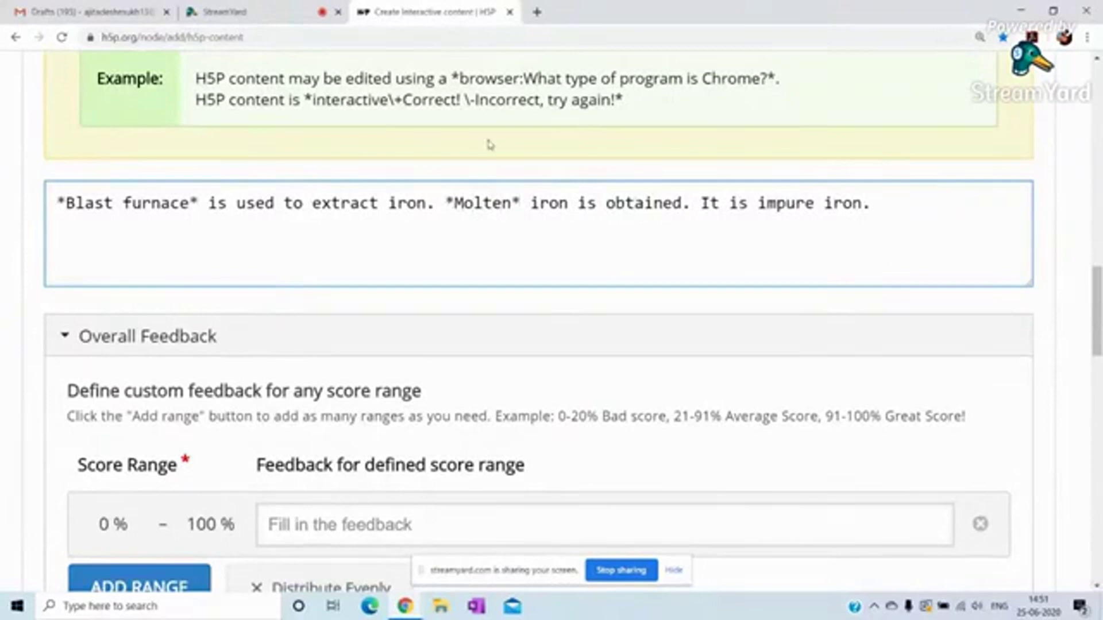
left_click(757, 203)
type("*")
key("BackSpace")
type("*")
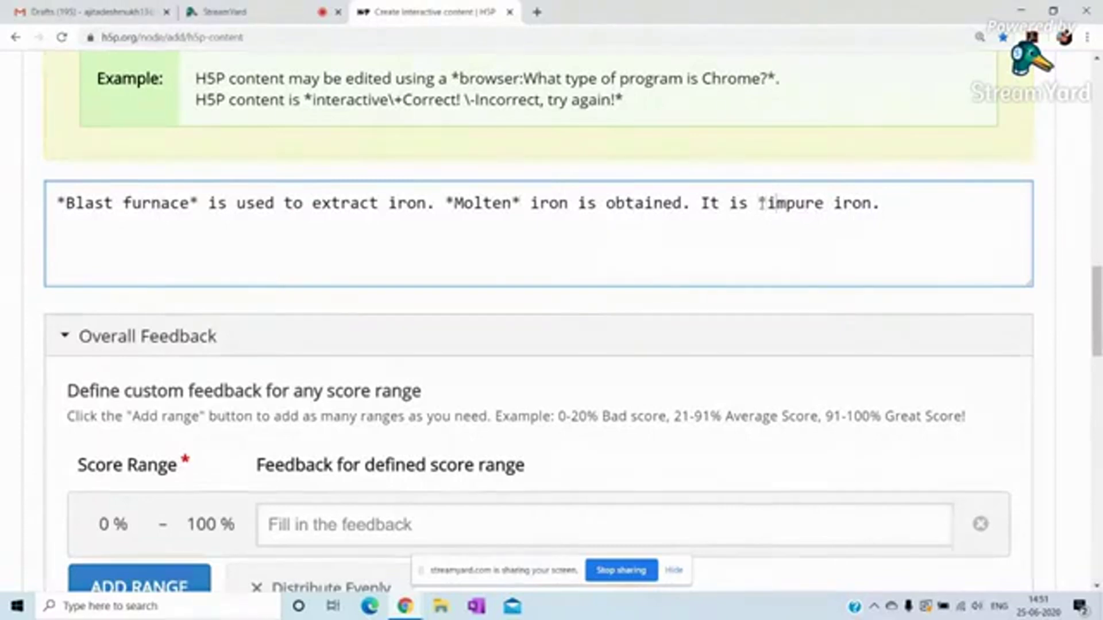
left_click(825, 203)
type("*")
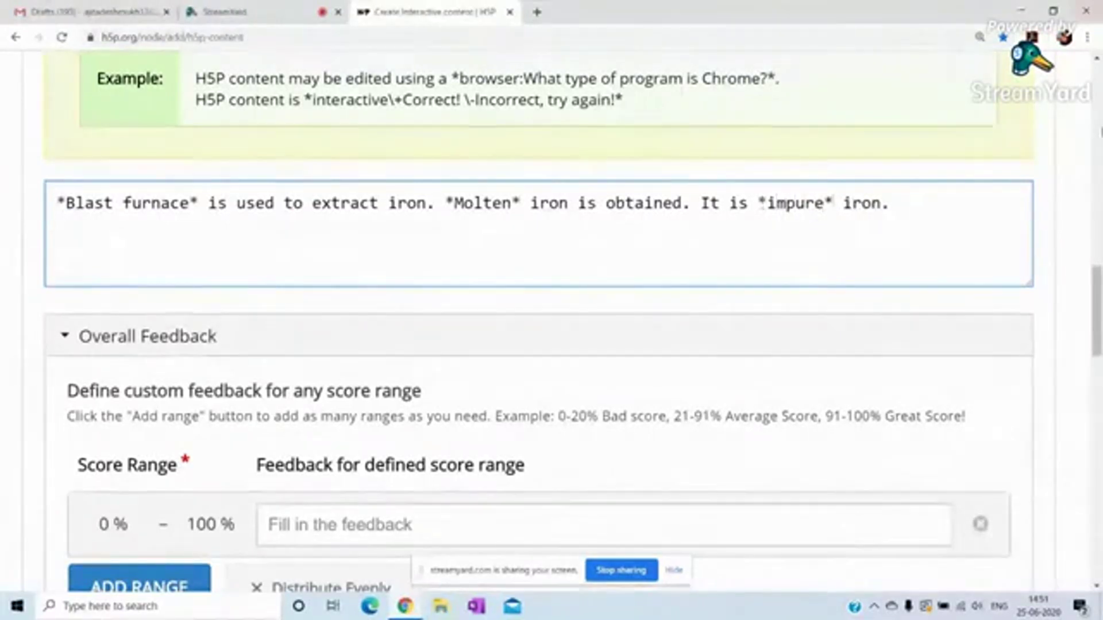
Add a feedback range for scores from 0% to 50% with the feedback "read again"
left_click_drag(1098, 310, 1097, 364)
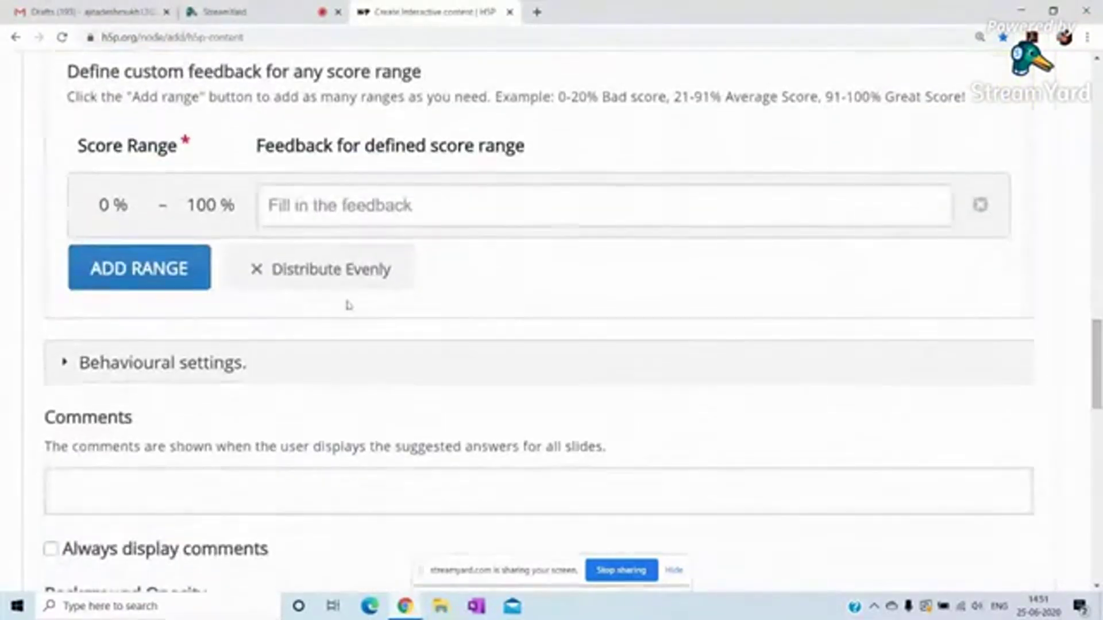
left_click(182, 270)
left_click(232, 203)
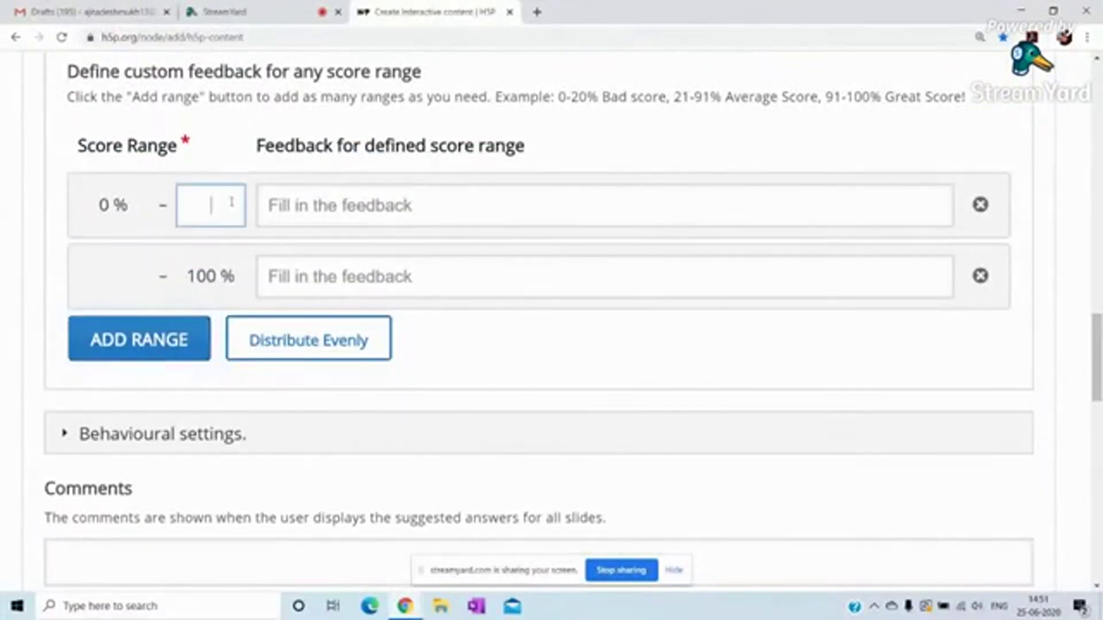
type("50")
left_click(276, 214)
type("reac")
key("BackSpace")
type("d again")
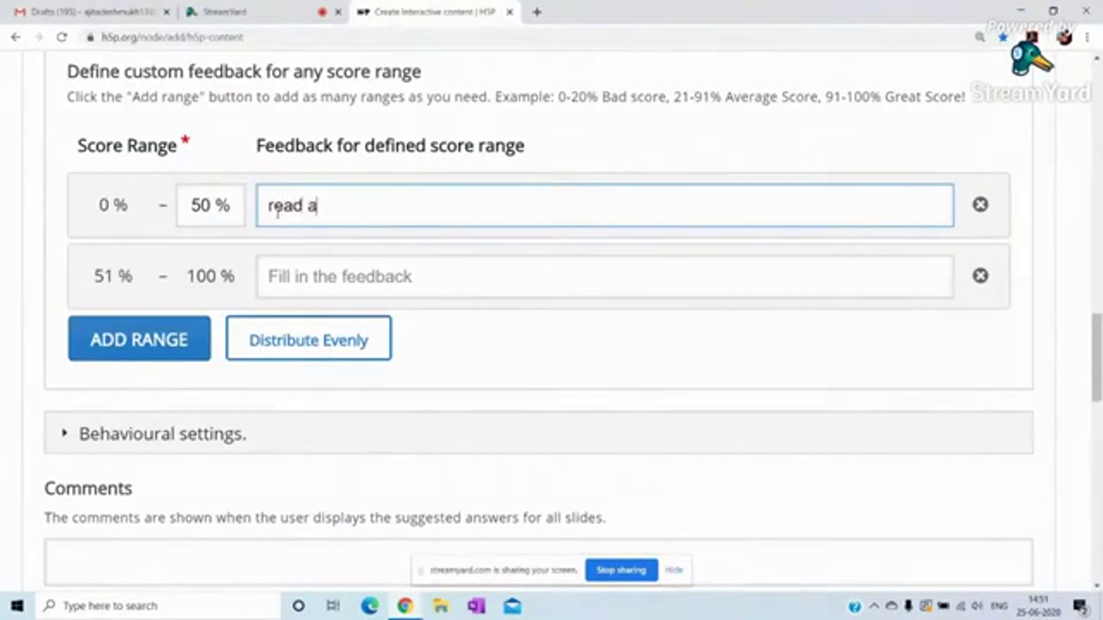
Add another score range, ending the middle range at 75% with the feedback "can do better"
left_click(178, 335)
left_click(211, 275)
type("75")
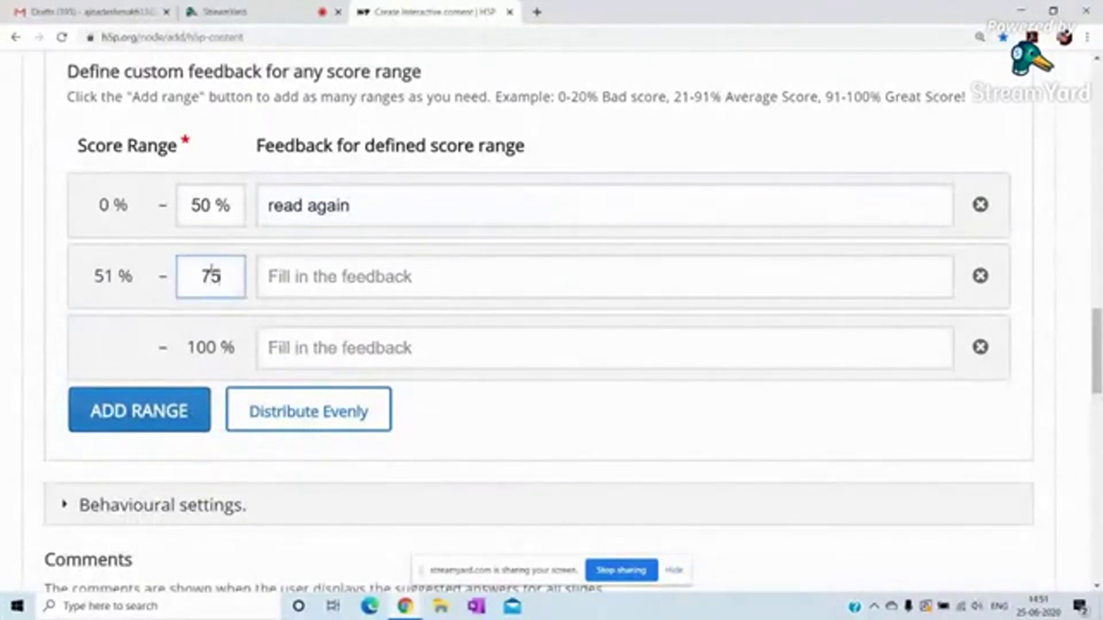
left_click(286, 283)
type("can ")
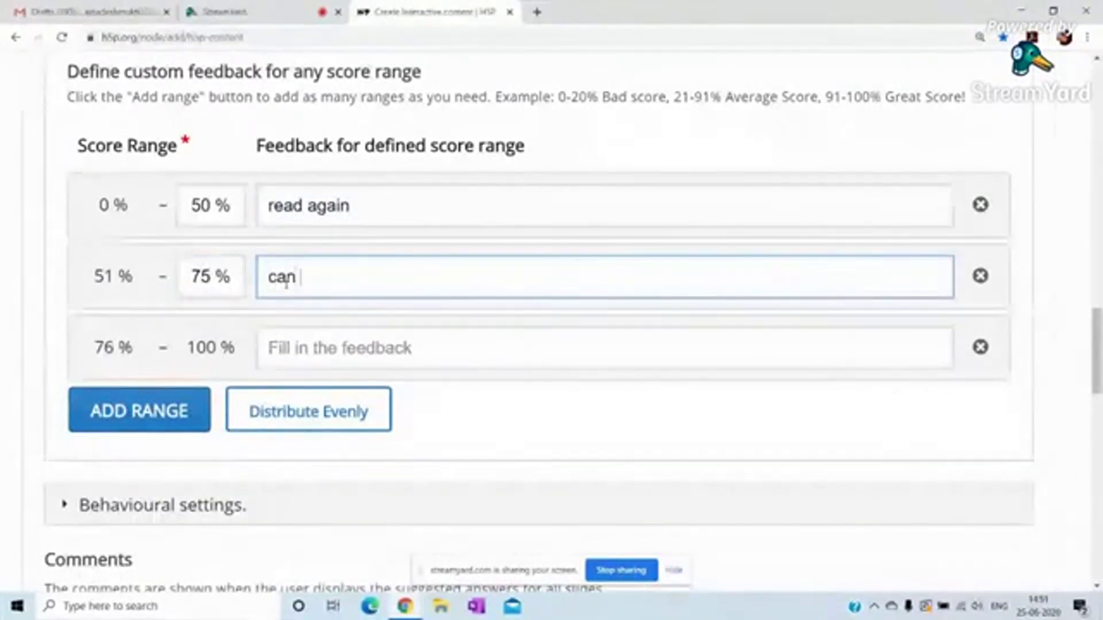
type("do better")
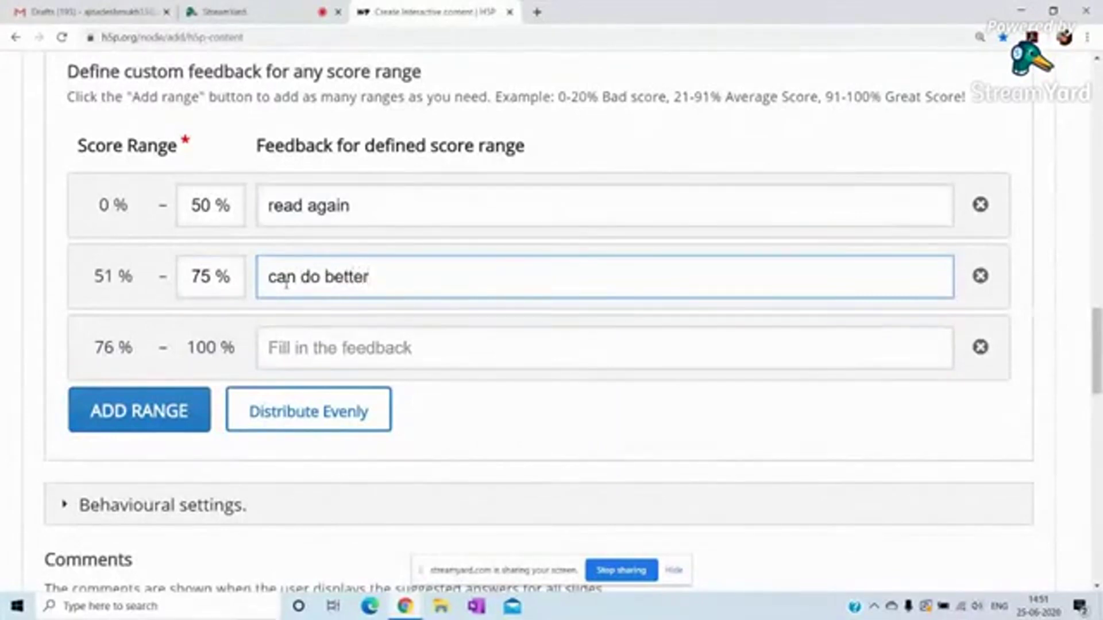
Enter "well done" as feedback for the highest score range and finish editing the Drag Text element
left_click(335, 347)
type("well done")
left_click_drag(1097, 360, 1099, 478)
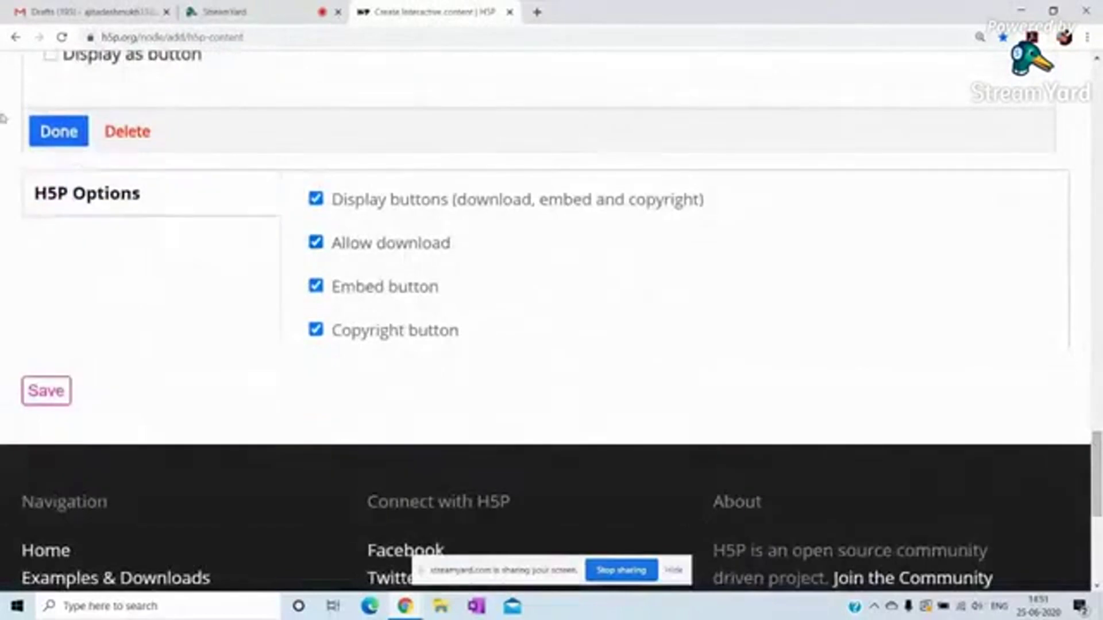
left_click(50, 131)
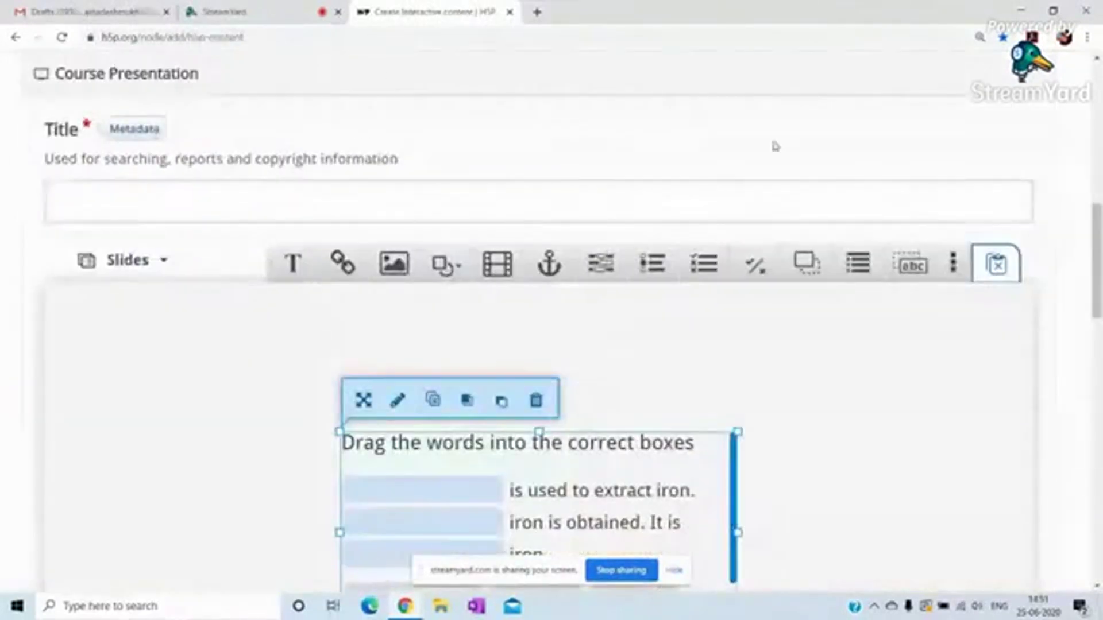
Widen the Drag Text element on both sides so it spans most of the slide's width
left_click_drag(1095, 243, 1095, 287)
left_click_drag(341, 427, 119, 464)
left_click_drag(735, 461, 854, 496)
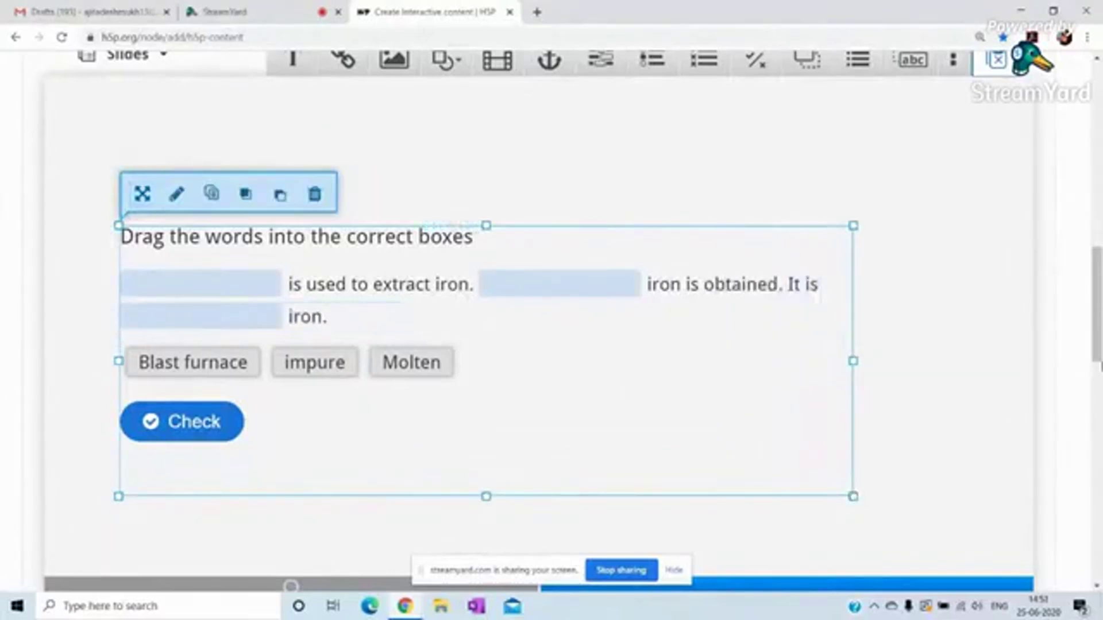
Try to save the presentation and fill in its required title as "Demo VIT2"
scroll(429, 305, "down", 7)
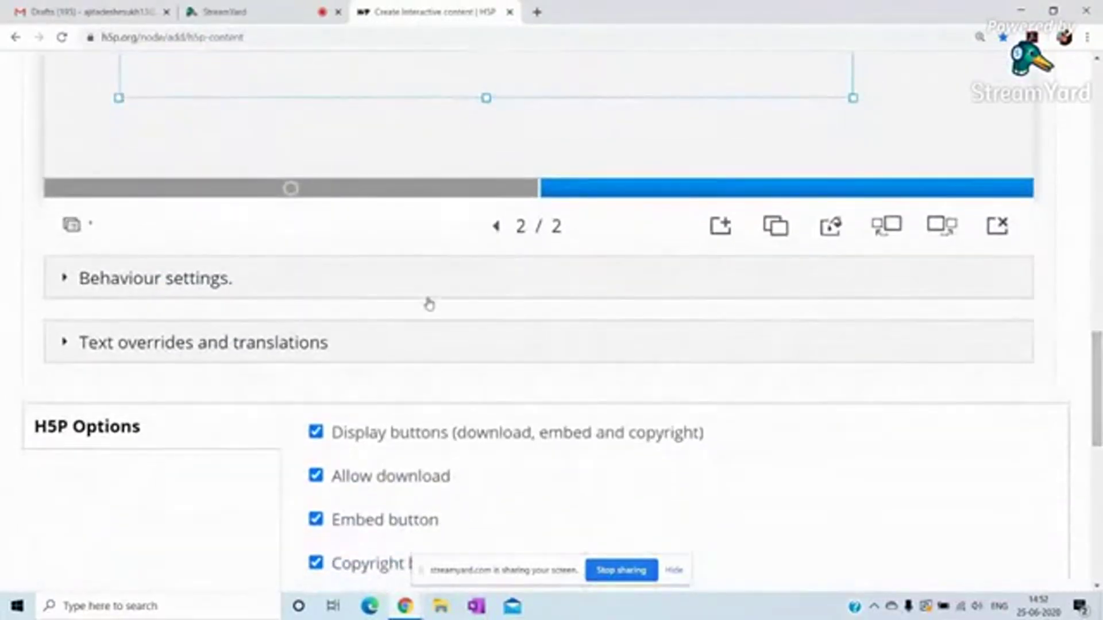
left_click_drag(1098, 368, 1097, 417)
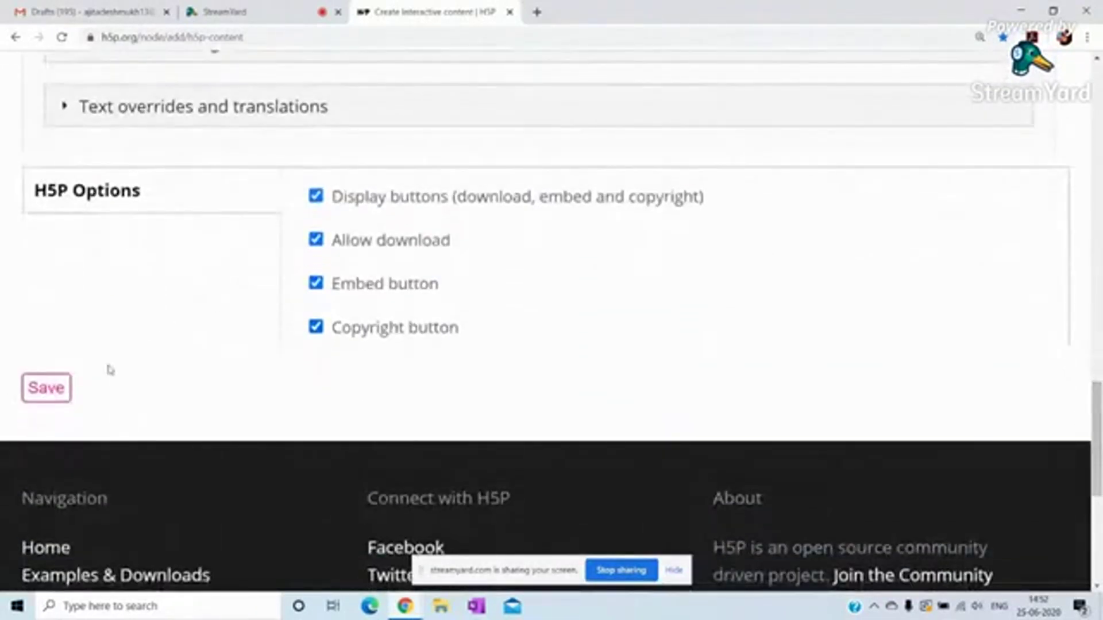
left_click(45, 396)
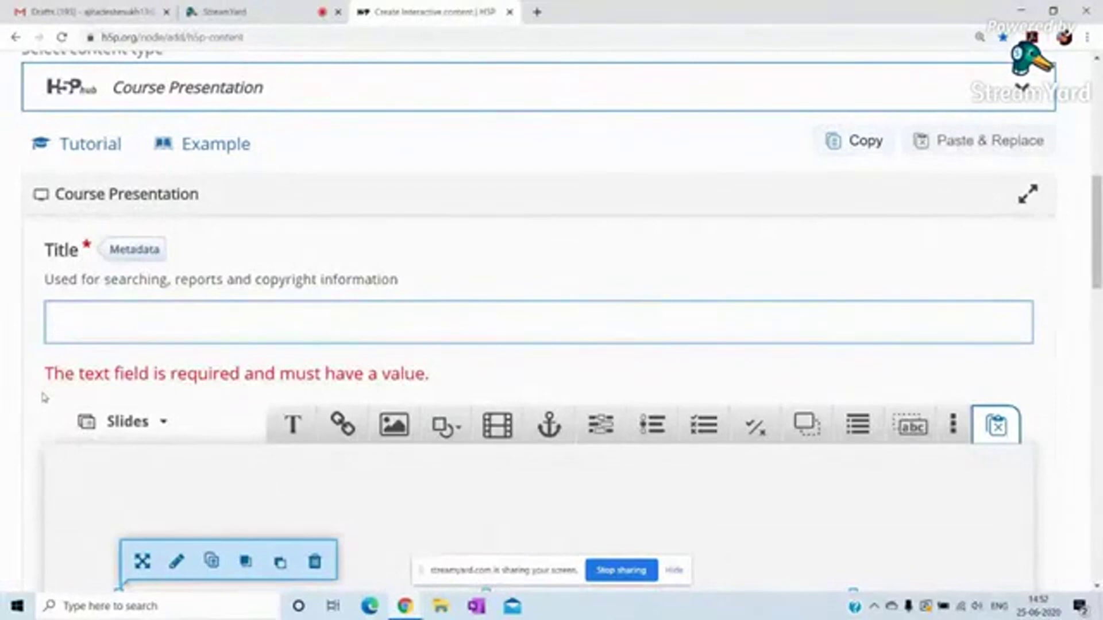
type("Demo V")
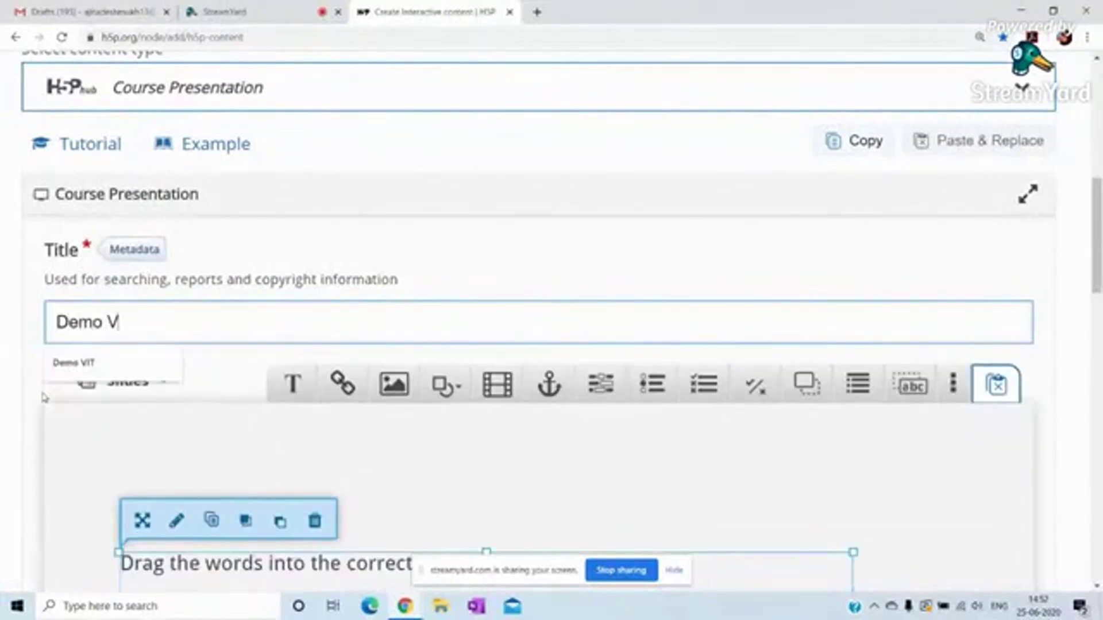
type("IT@")
key("BackSpace")
type("2")
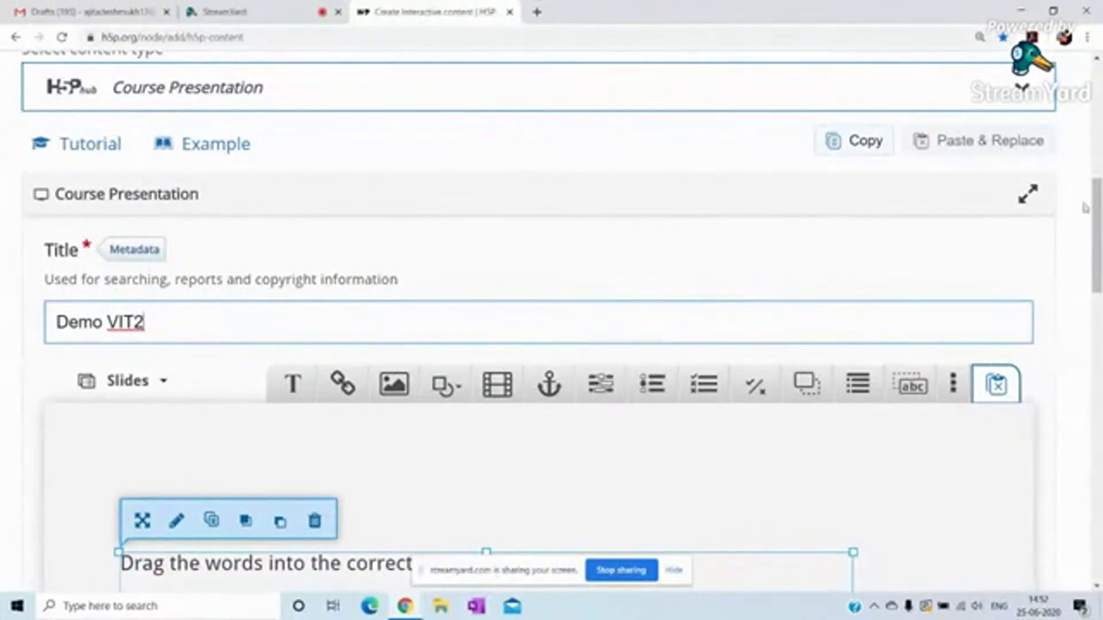
Save the titled presentation
scroll(1095, 218, "down", 5)
scroll(551, 321, "down", 15)
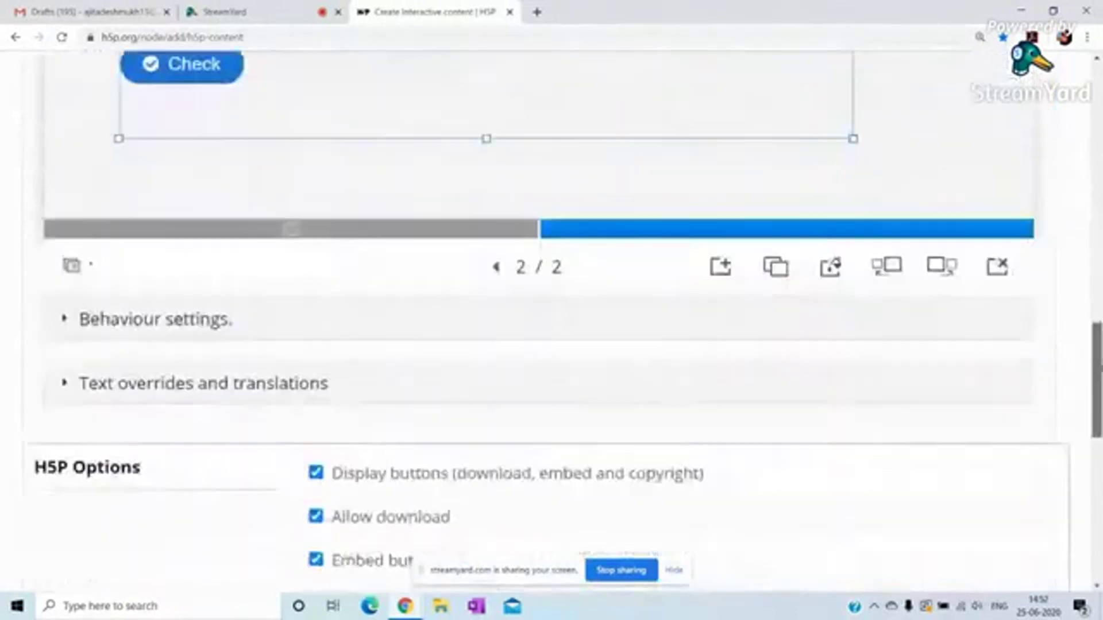
scroll(161, 122, "down", 1)
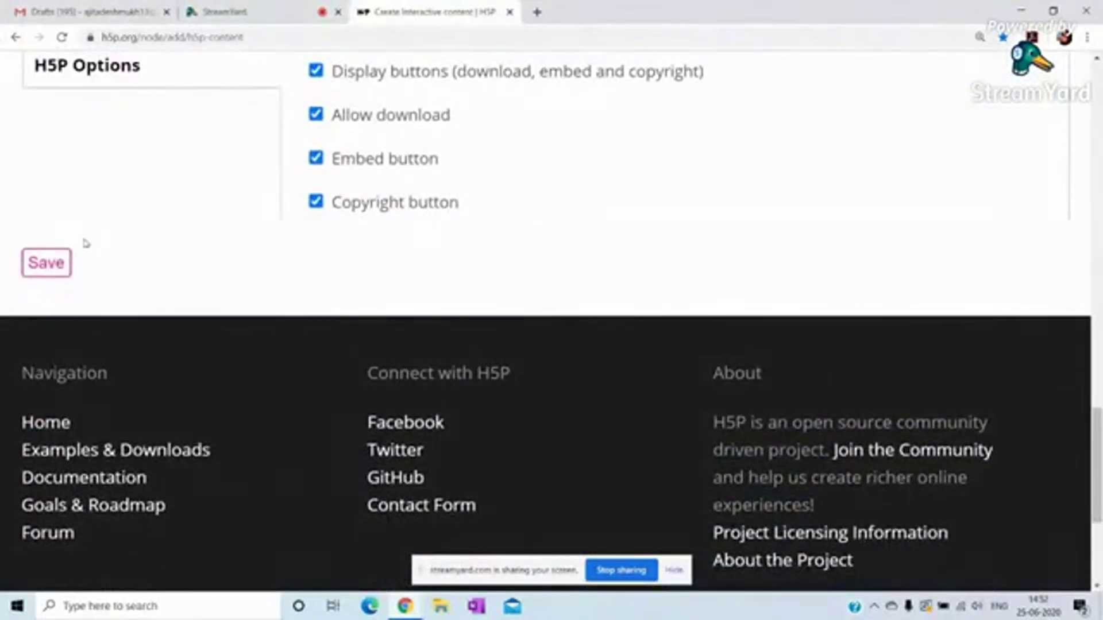
left_click(45, 266)
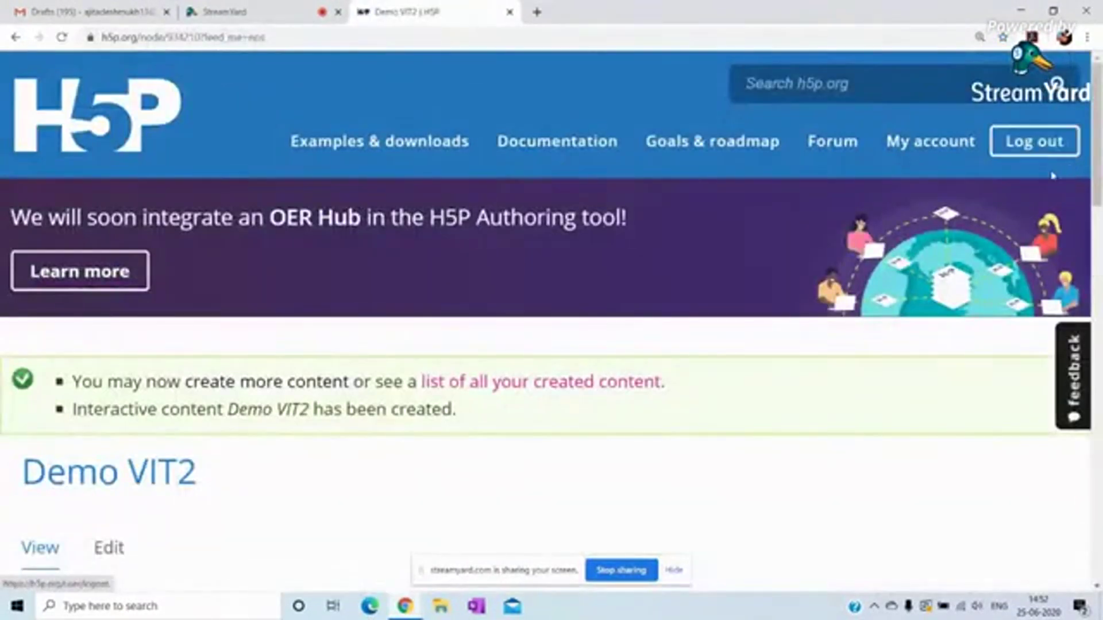
Answer the Fill in the Blanks question with "cold", check it and show the solution
left_click_drag(1097, 115, 1097, 283)
left_click(355, 315)
type("cold")
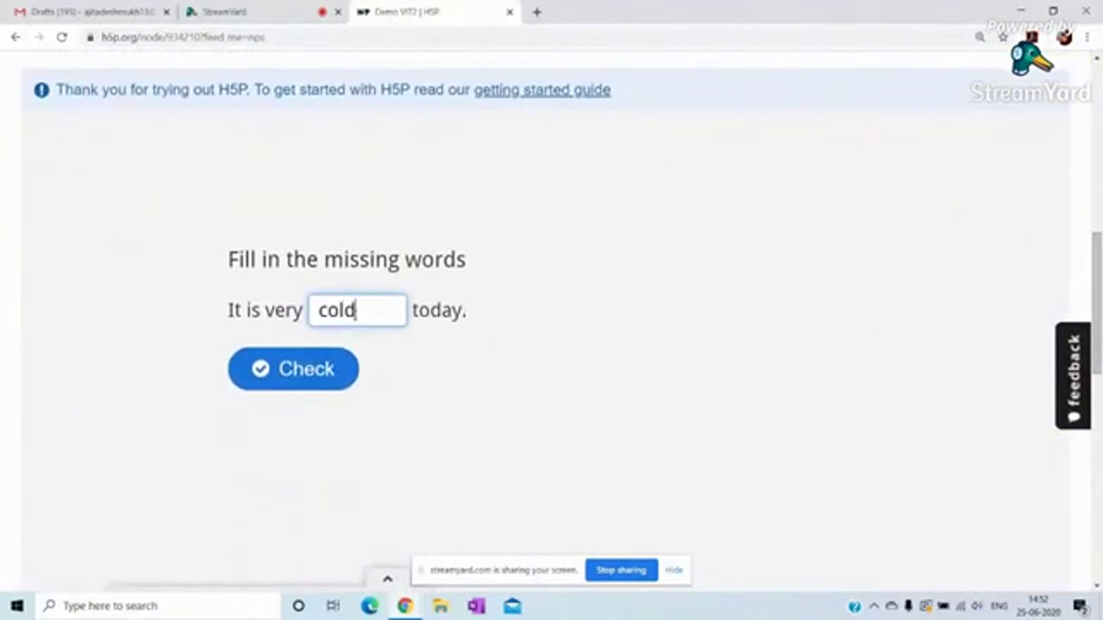
left_click(293, 373)
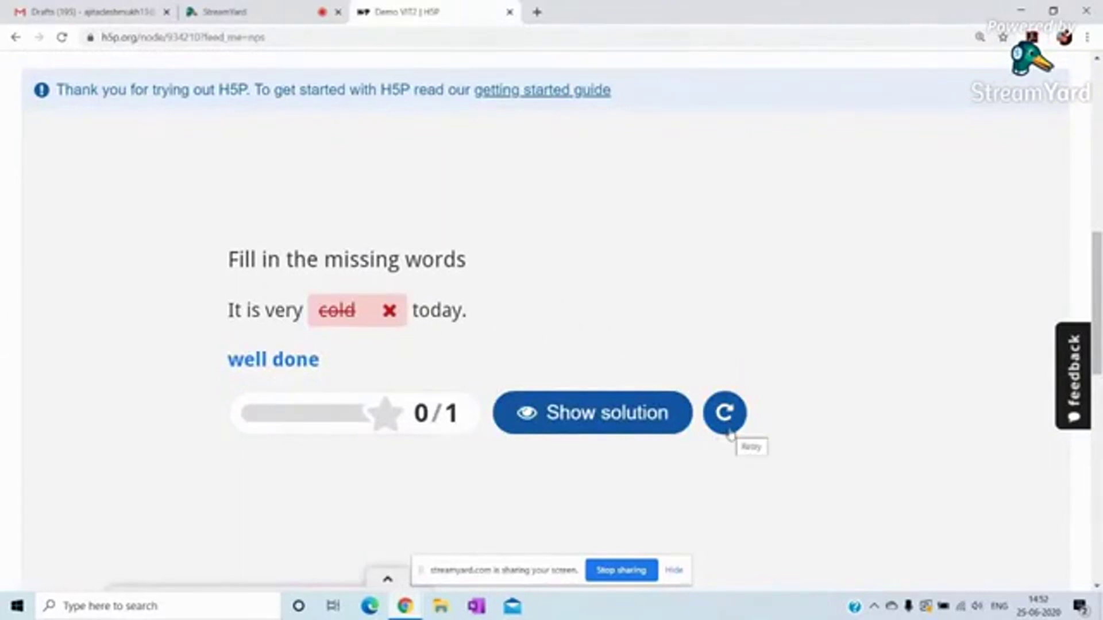
left_click(630, 423)
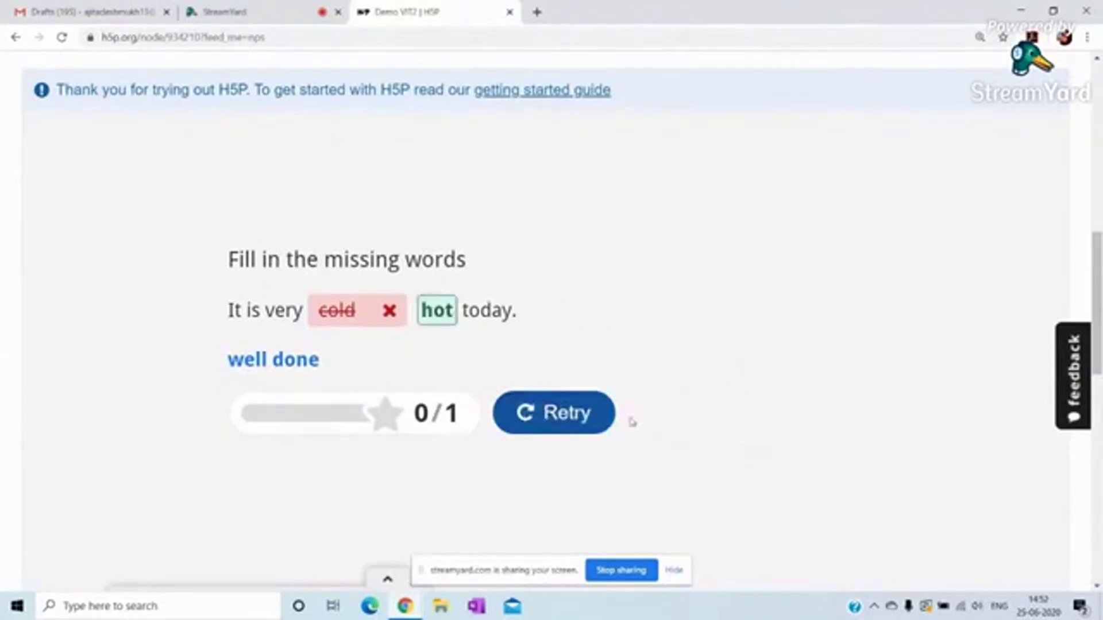
Retry the Fill in the Blanks question with "hot" and check the answer
left_click(537, 426)
type("hot")
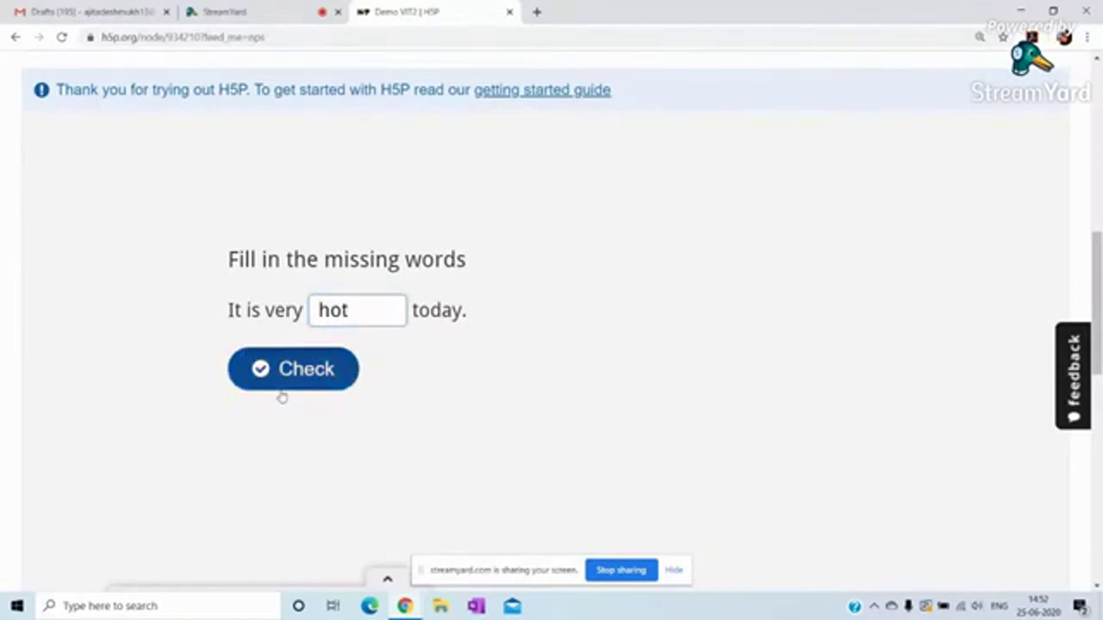
left_click(282, 388)
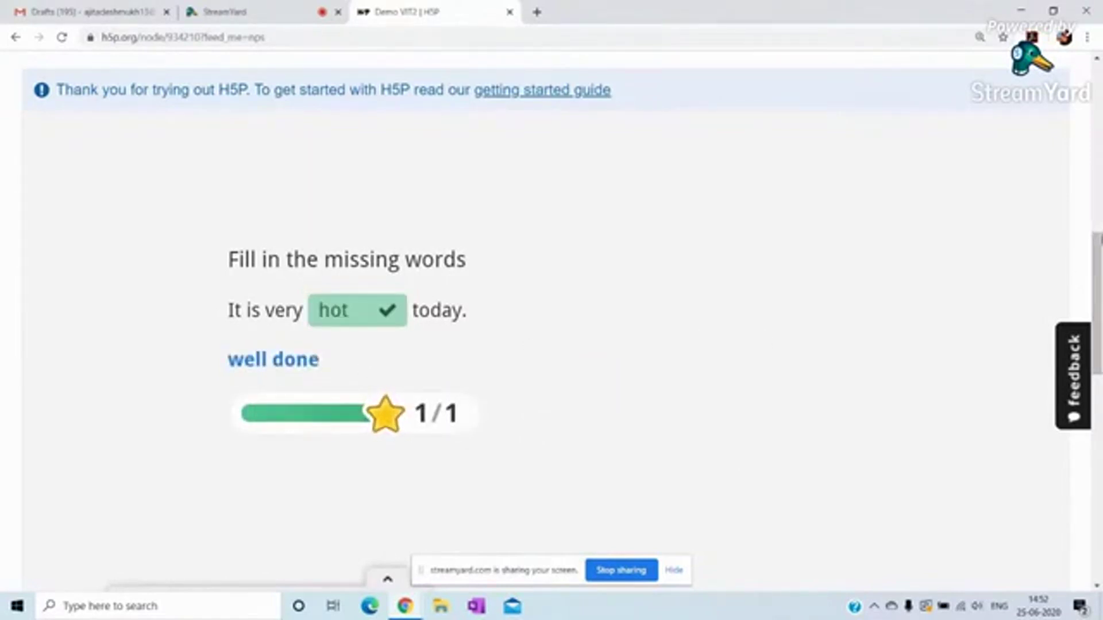
On the second slide, place "impure", "Molten" and "Blast furnace" in the first, second and third boxes and check the answer
scroll(545, 287, "down", 2)
scroll(664, 440, "down", 1)
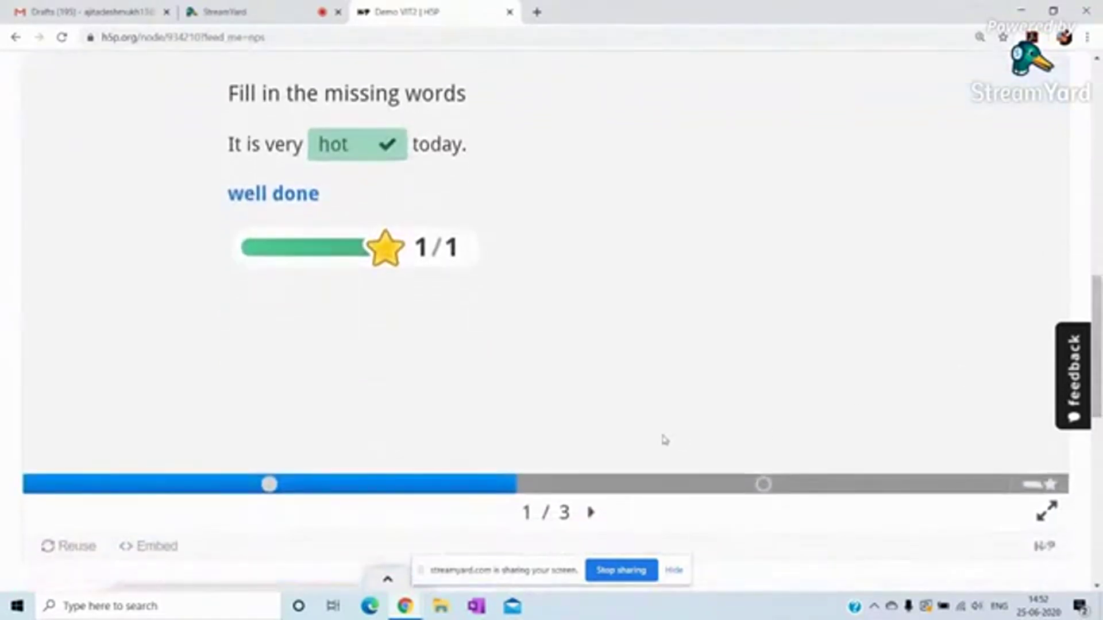
left_click(591, 513)
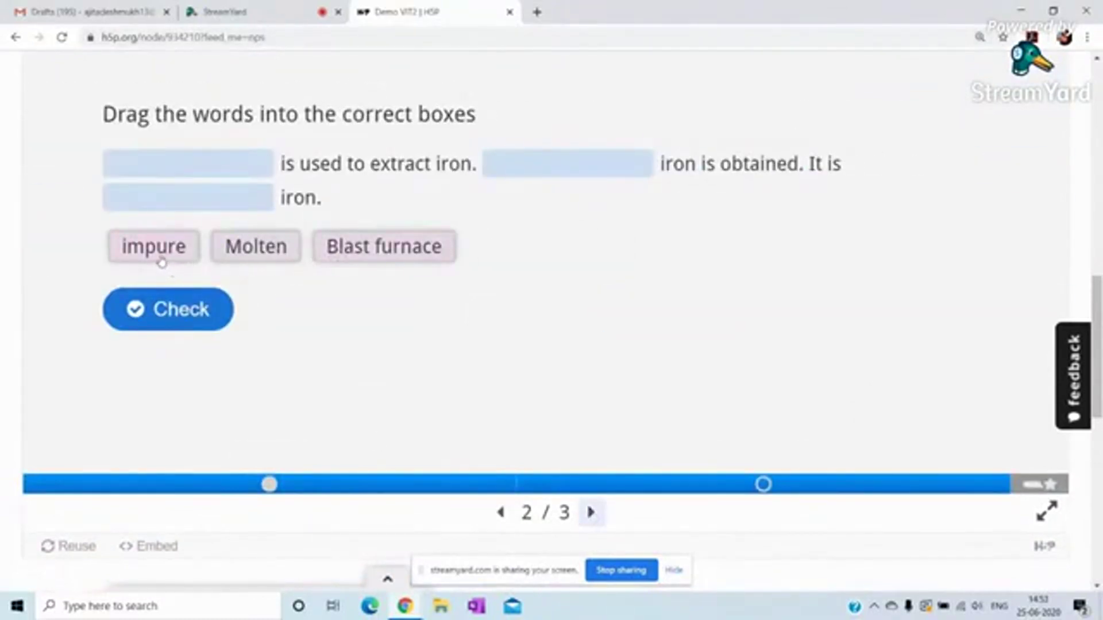
left_click_drag(153, 247, 183, 165)
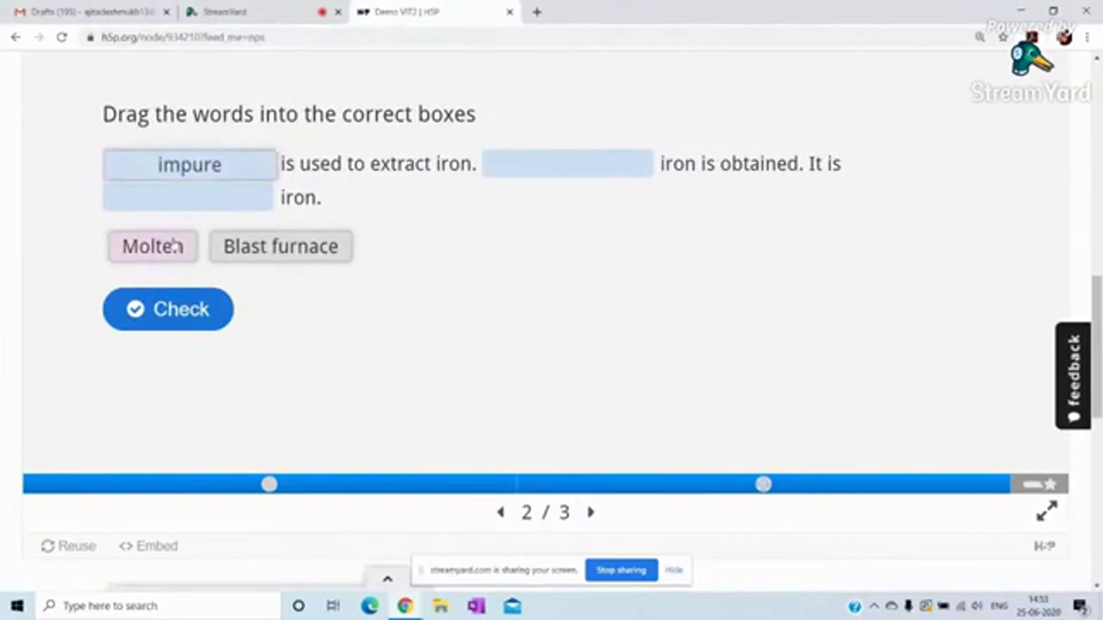
left_click_drag(163, 251, 549, 166)
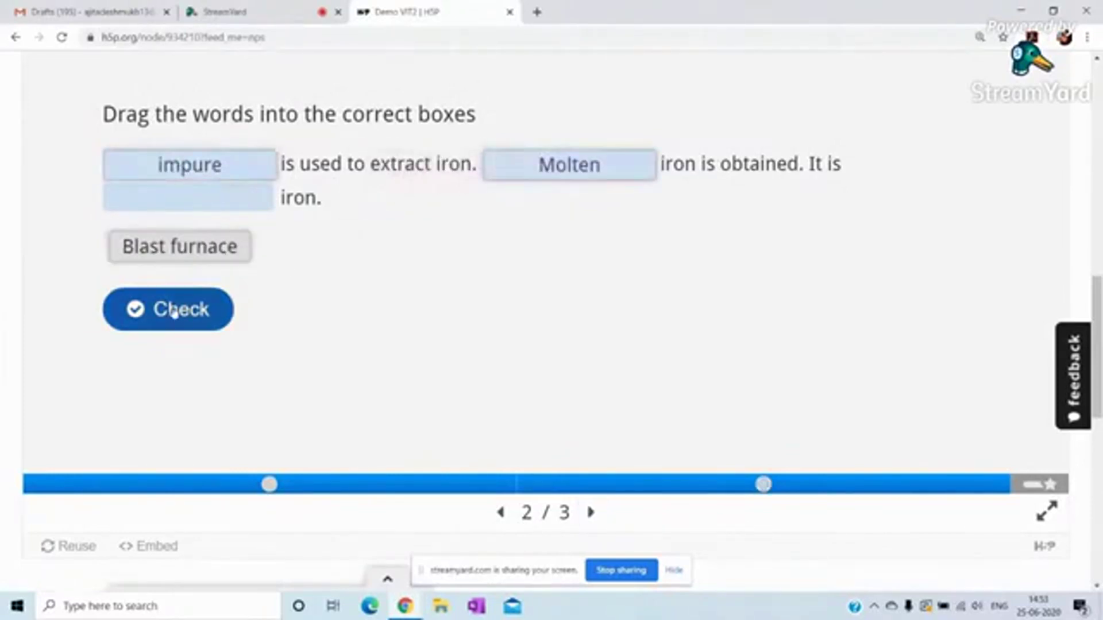
left_click_drag(172, 246, 179, 201)
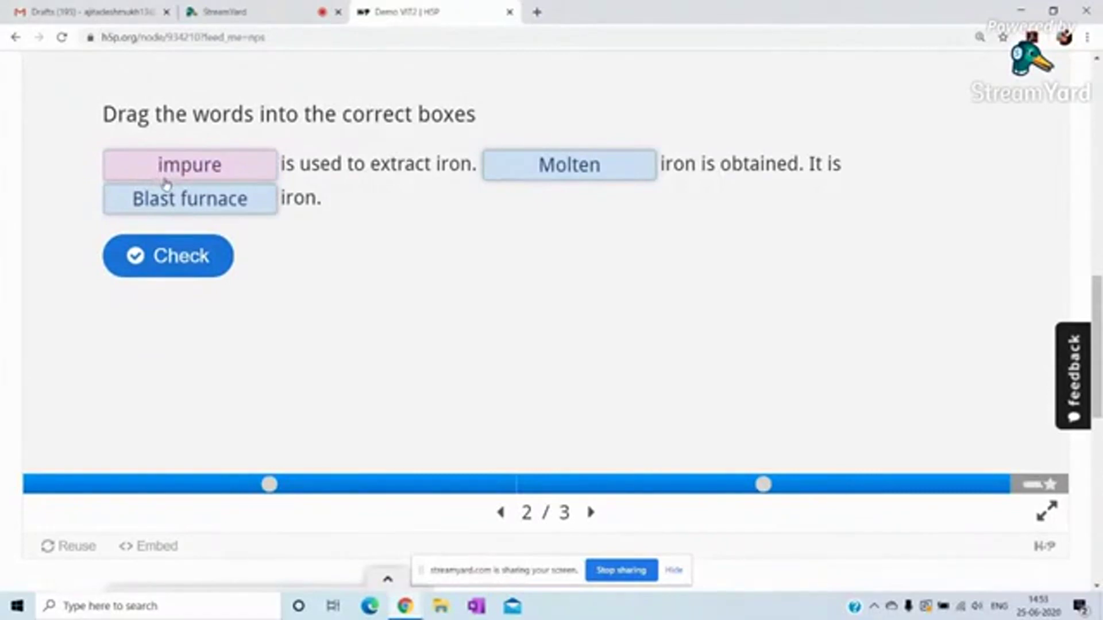
left_click(180, 255)
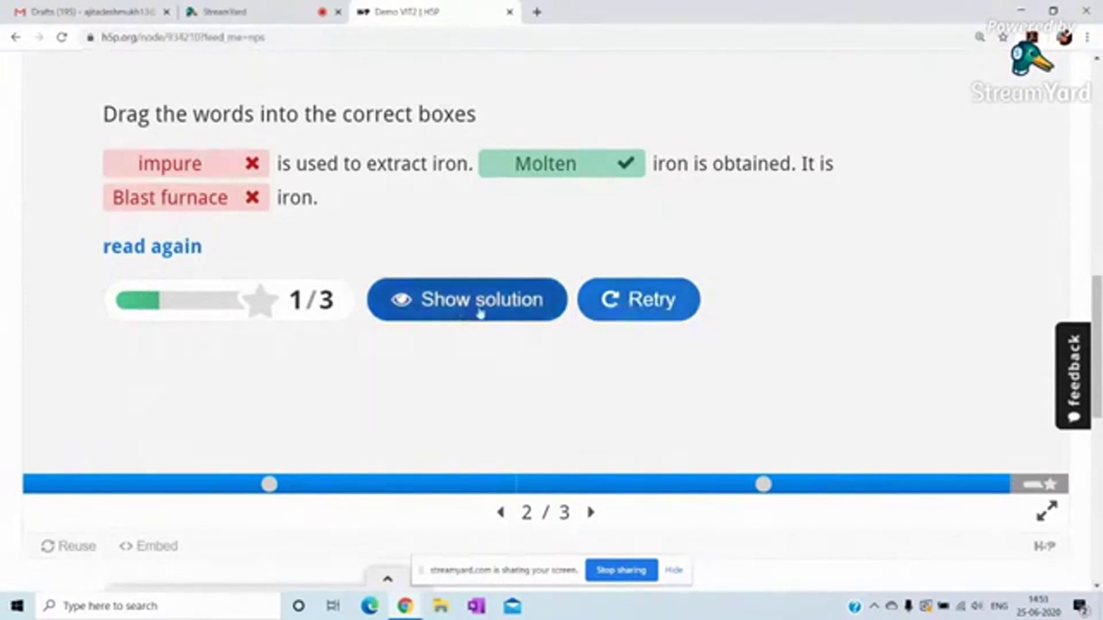
Retry the drag exercise with "Blast furnace" first, "Molten" second and "impure" third, and check the answer
left_click(662, 307)
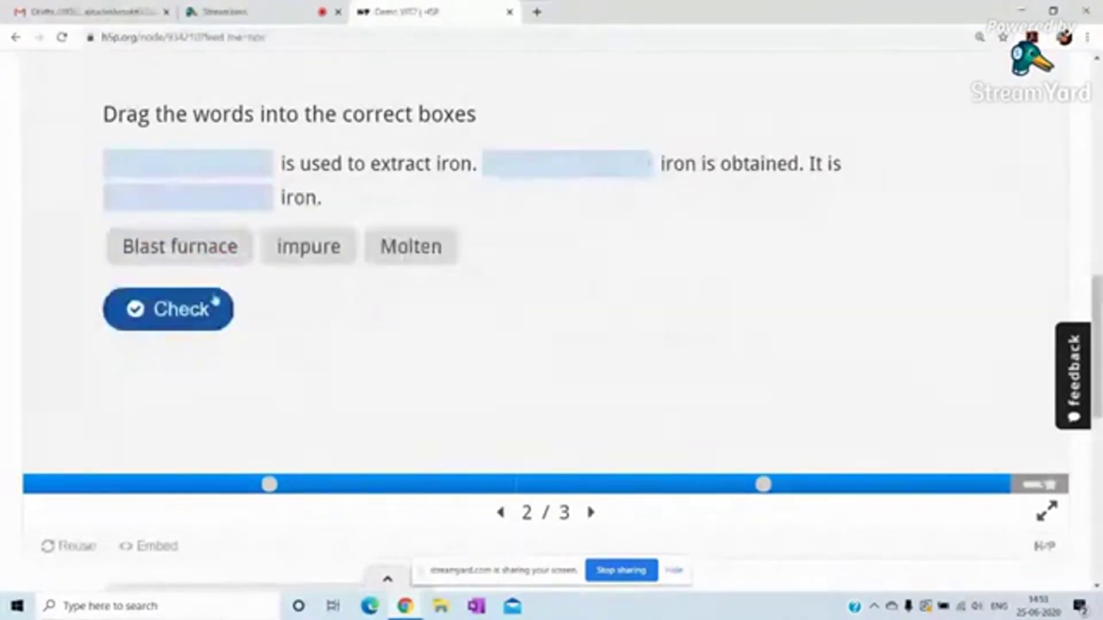
left_click_drag(202, 251, 189, 167)
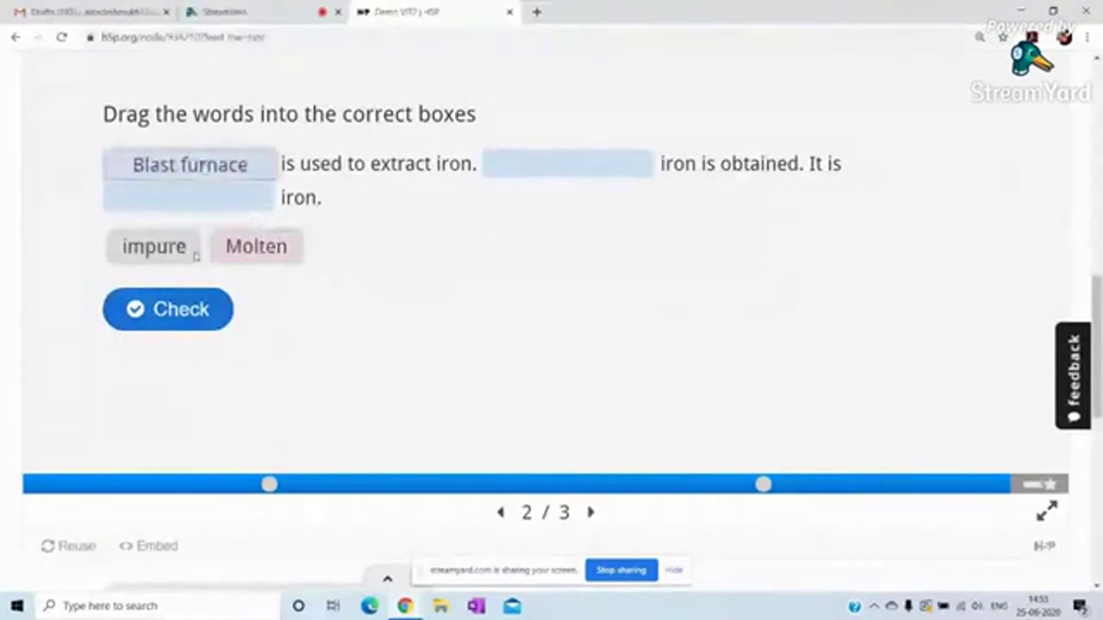
left_click_drag(150, 258, 569, 166)
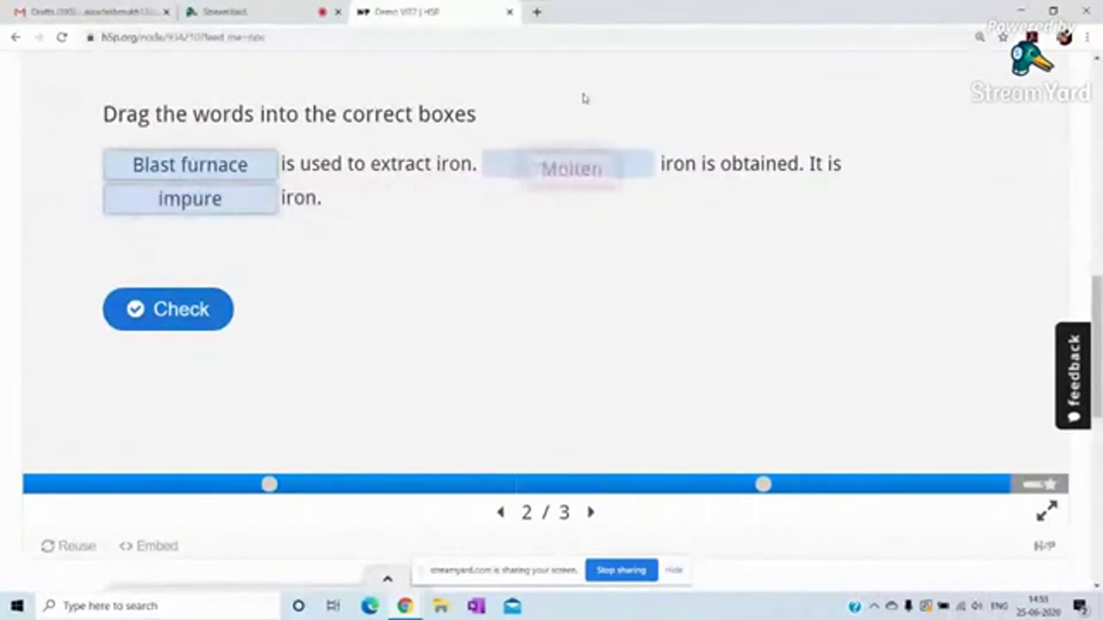
left_click(164, 268)
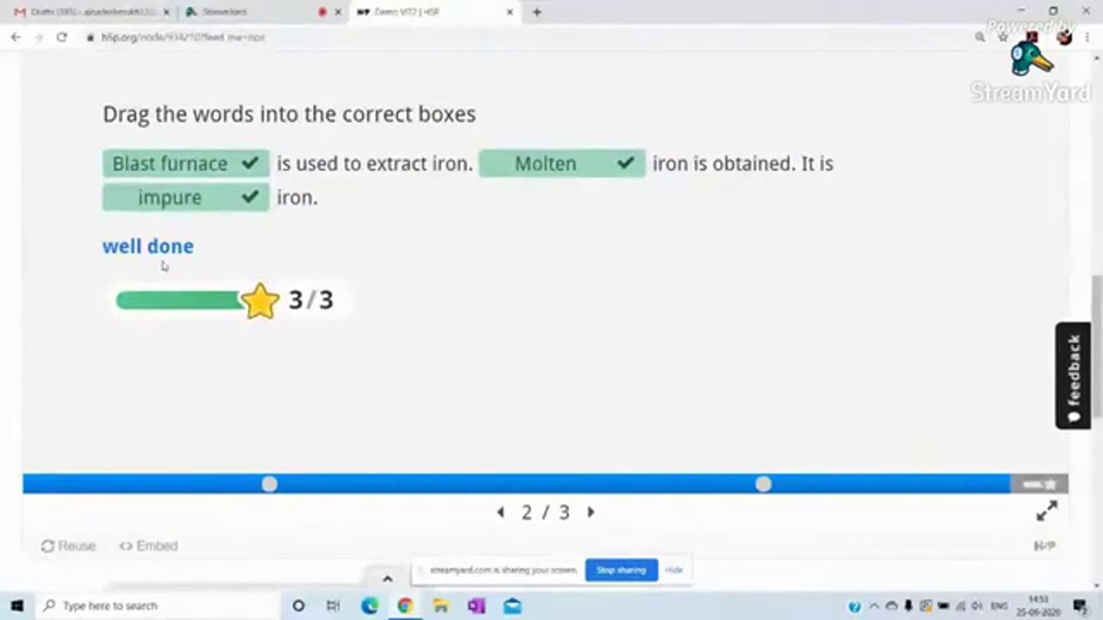
Go to the presentation's summary slide and review the score of each slide and the total
left_click(592, 512)
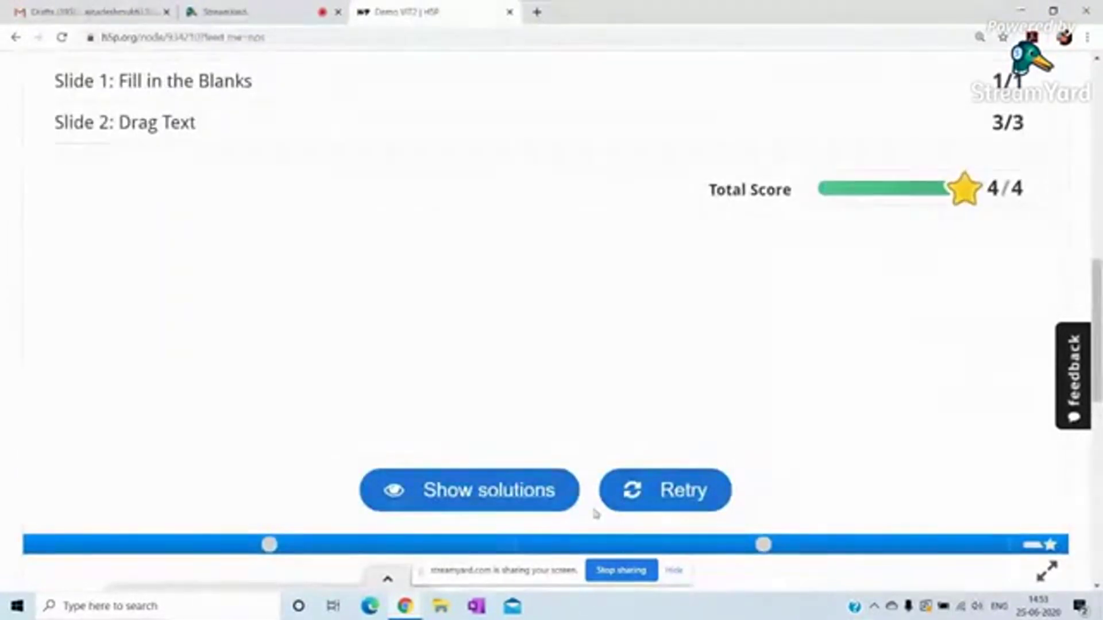
left_click_drag(1096, 303, 1100, 285)
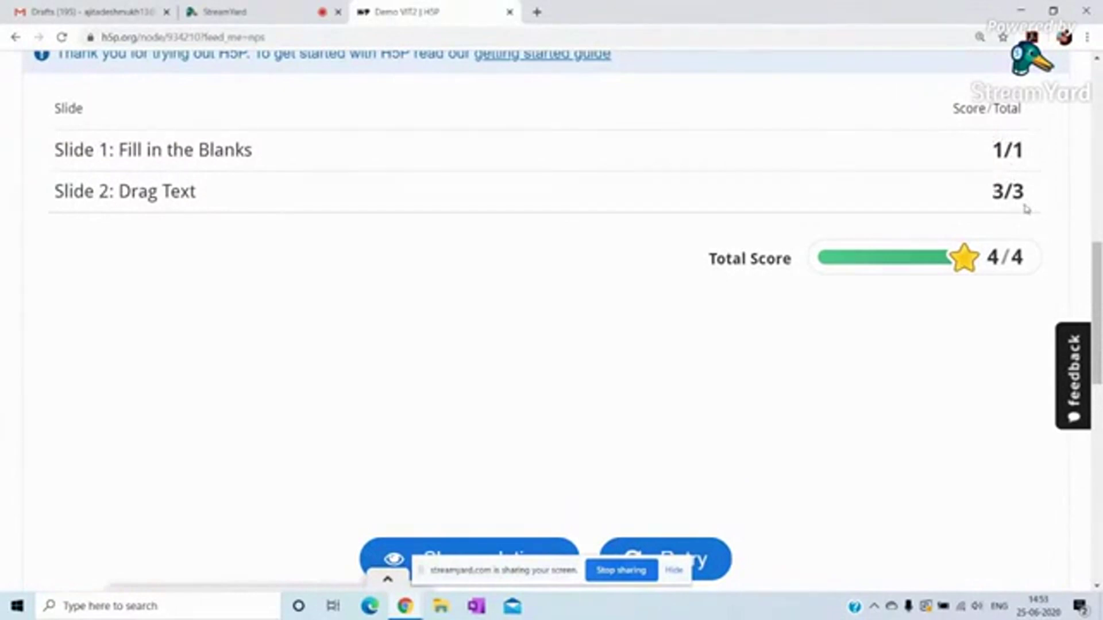
left_click_drag(1099, 257, 1099, 276)
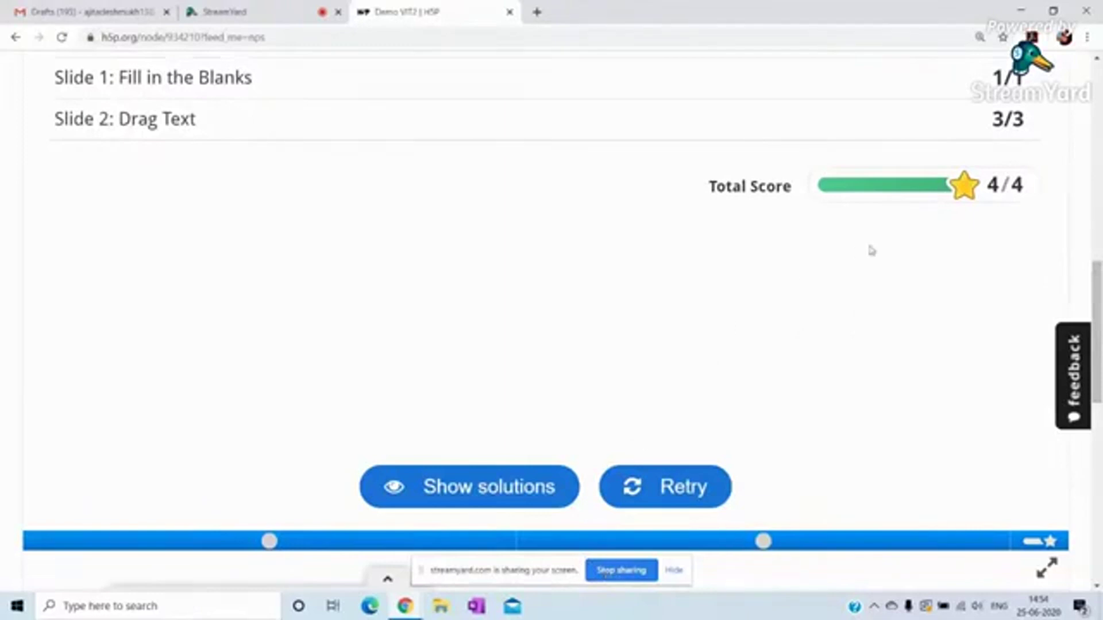
Go to the account page and open the "Understanding Dyslexia" interactive video from the recent content
scroll(551, 316, "up", 10)
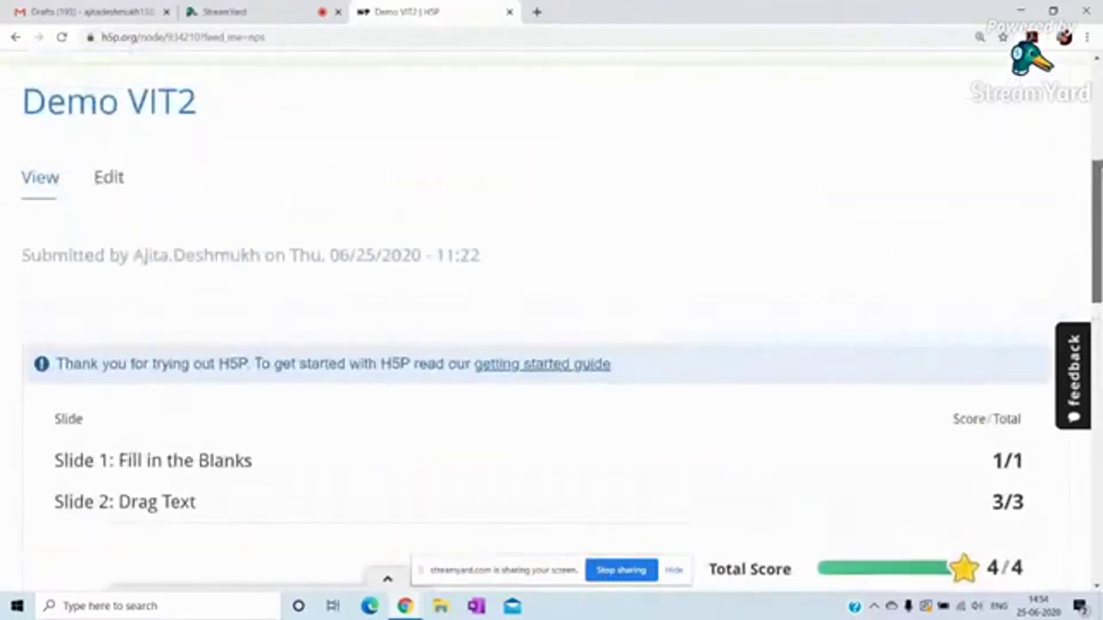
scroll(552, 316, "up", 3)
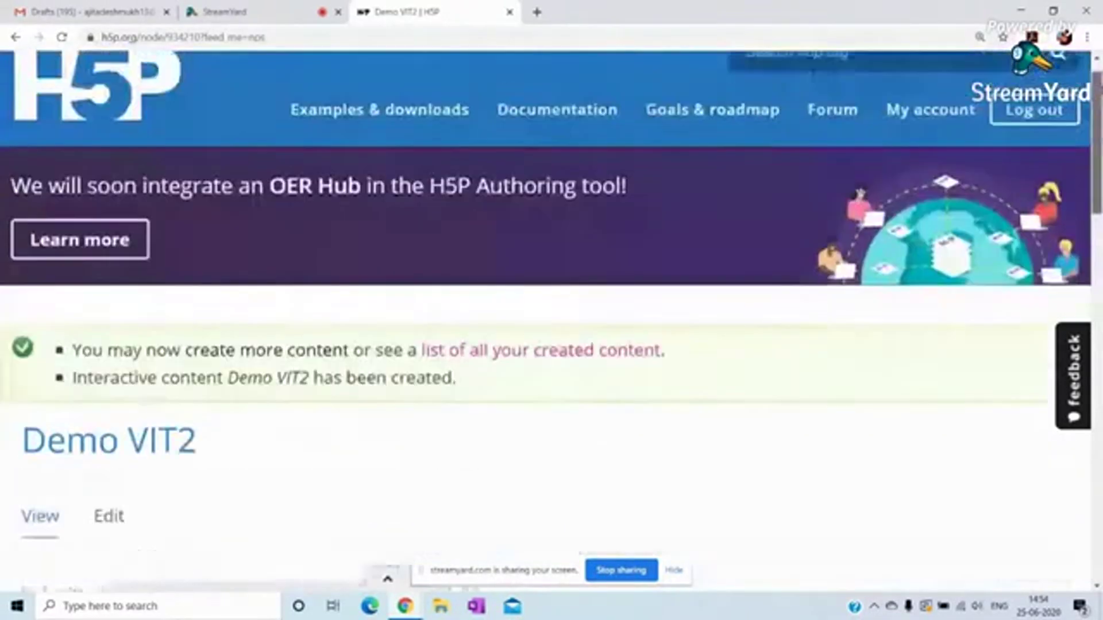
left_click(931, 118)
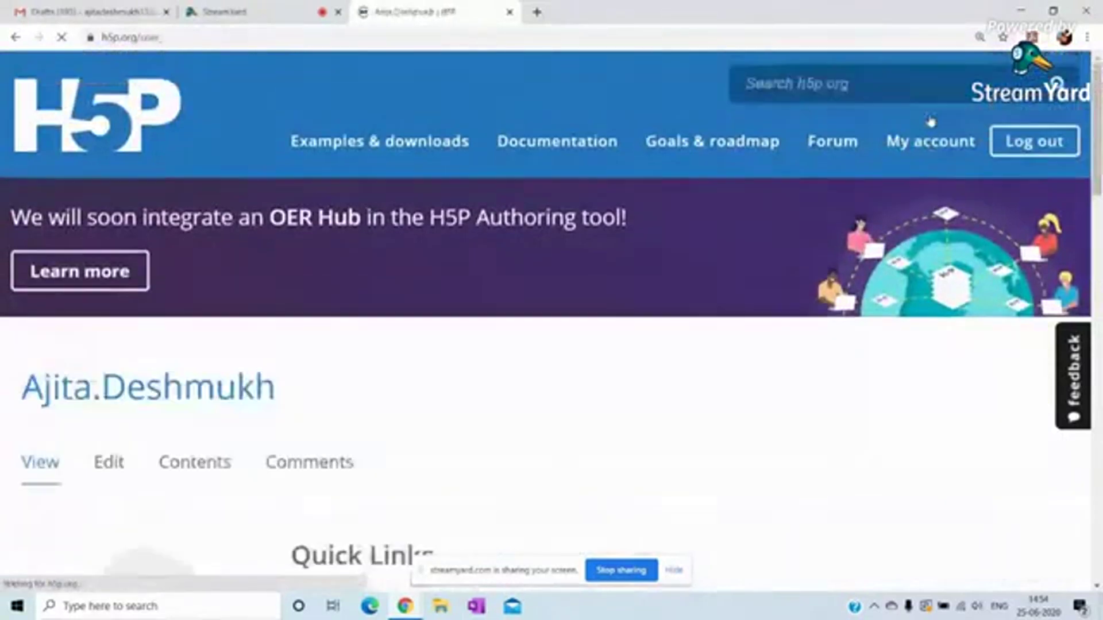
scroll(551, 316, "down", 6)
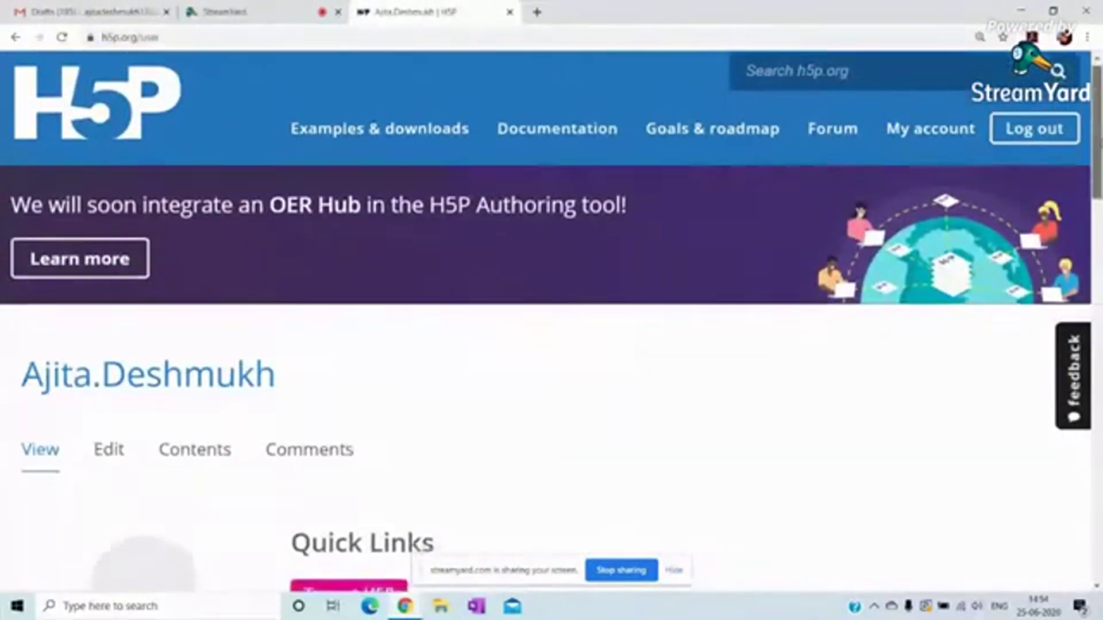
scroll(623, 338, "down", 4)
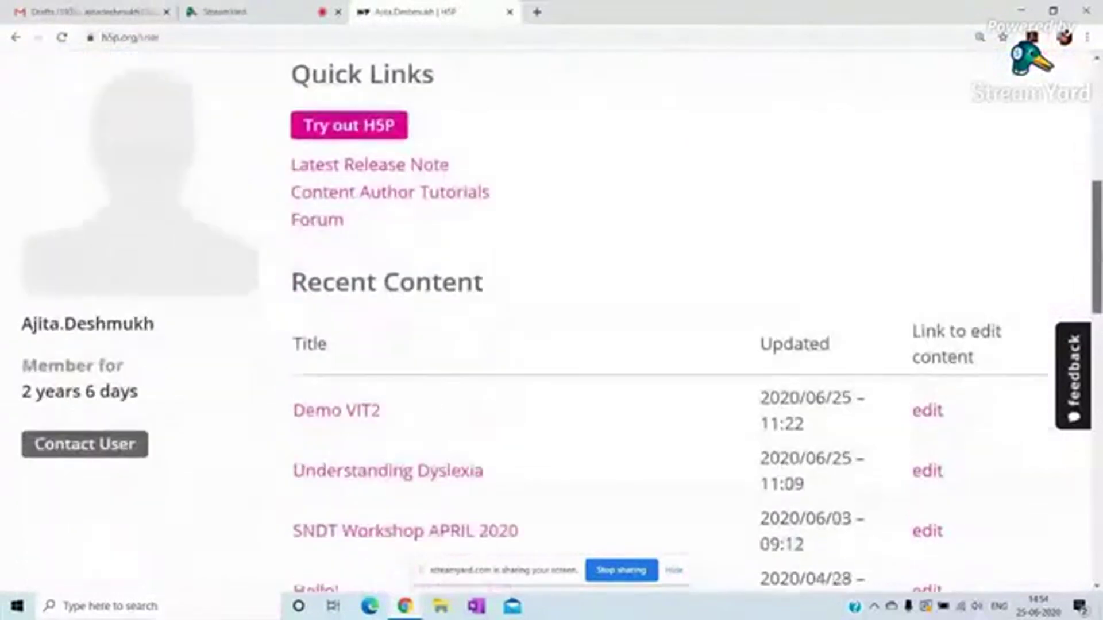
left_click(388, 345)
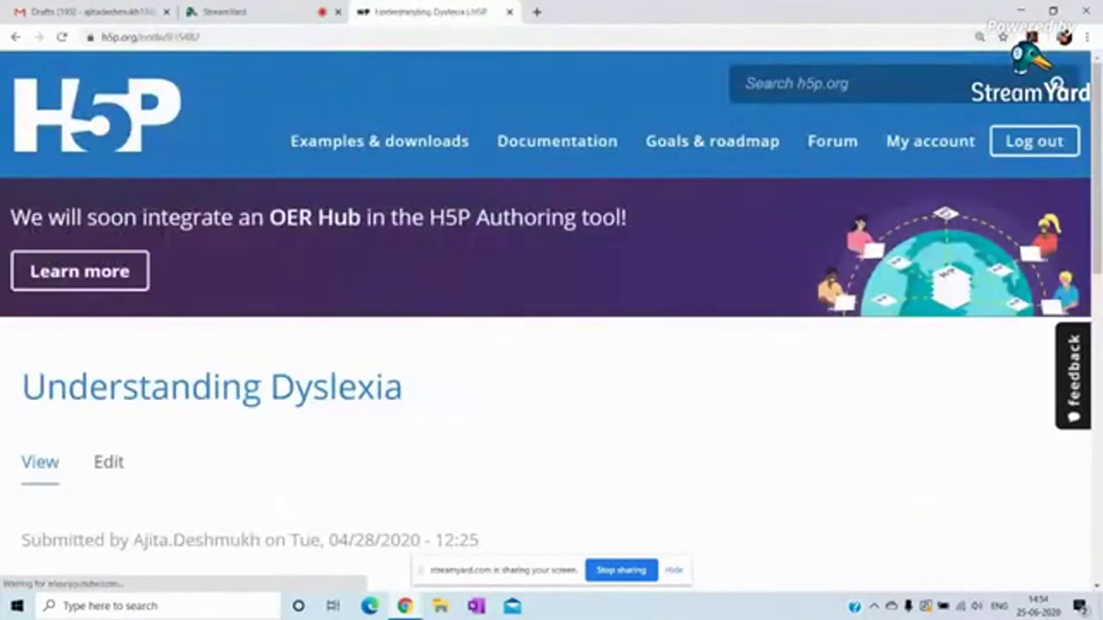
Skip the dyslexia video ahead to about 4:17, play its final part to the end and close the suggested videos
scroll(552, 302, "down", 2)
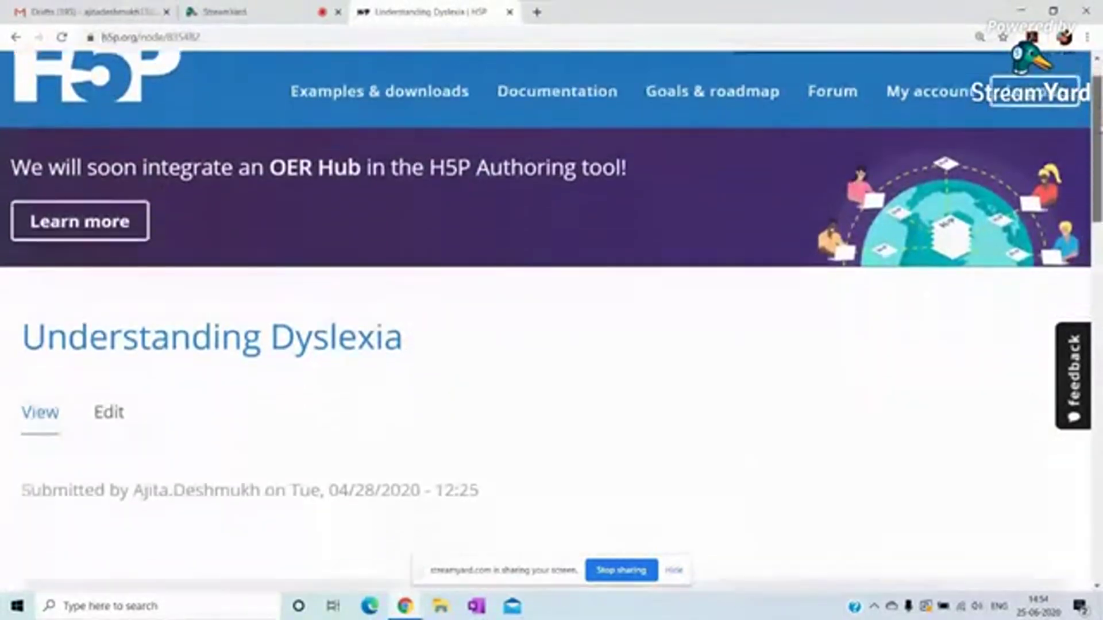
scroll(551, 301, "down", 8)
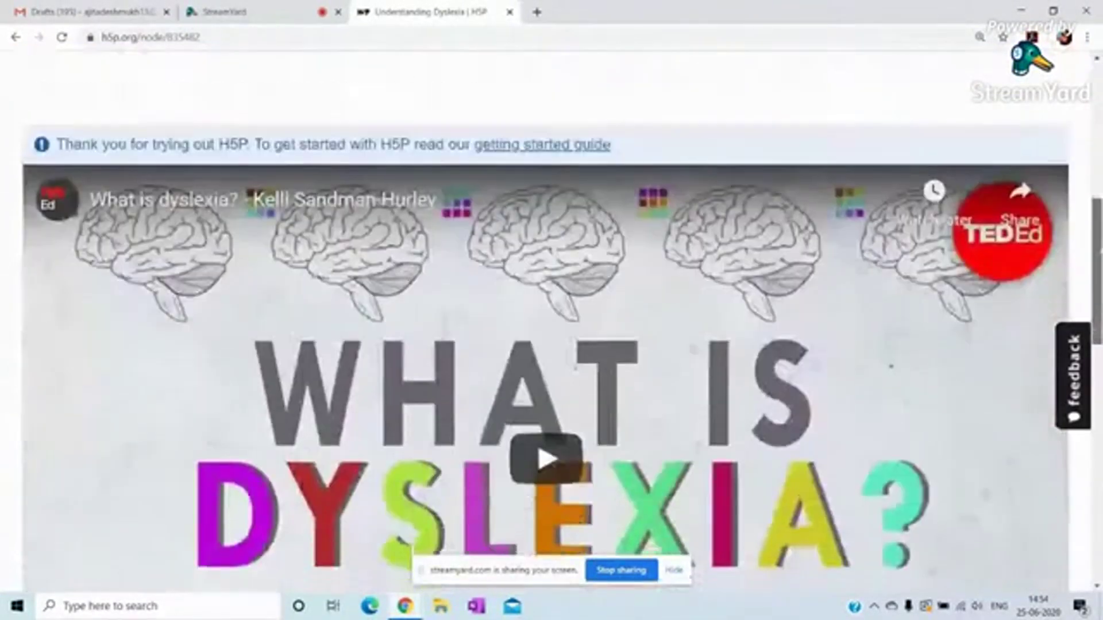
scroll(552, 322, "down", 4)
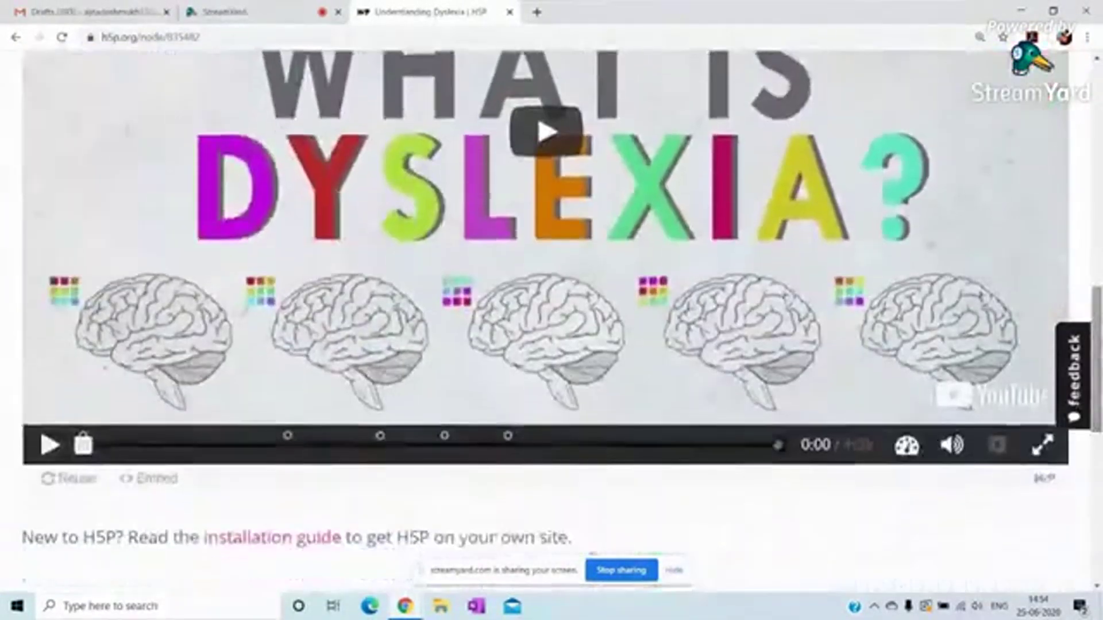
left_click(86, 445)
left_click_drag(86, 445, 674, 444)
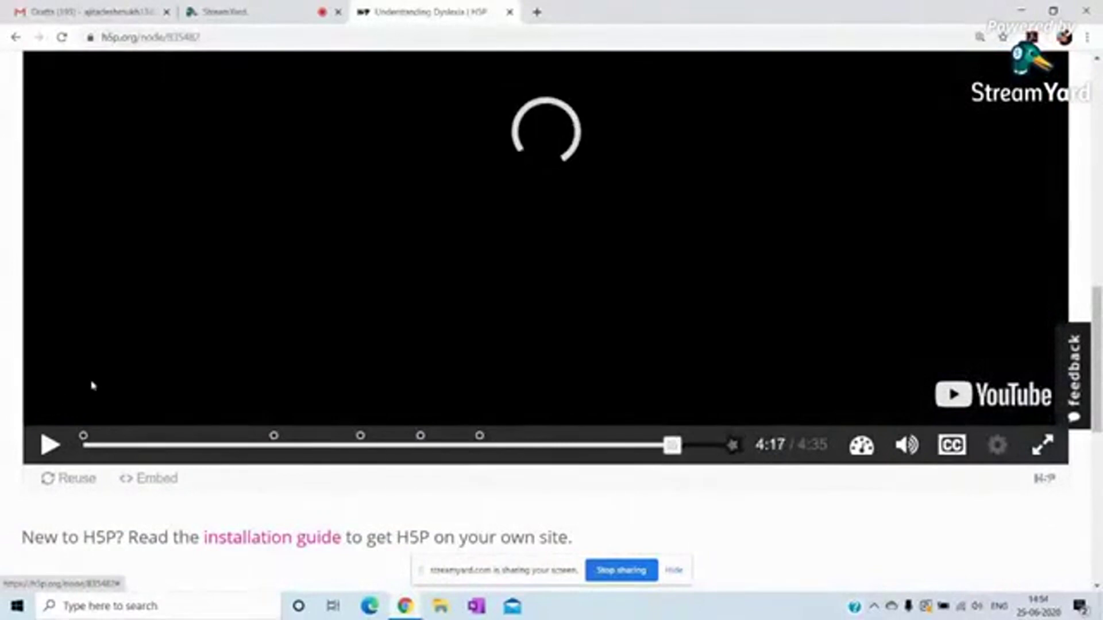
left_click(52, 444)
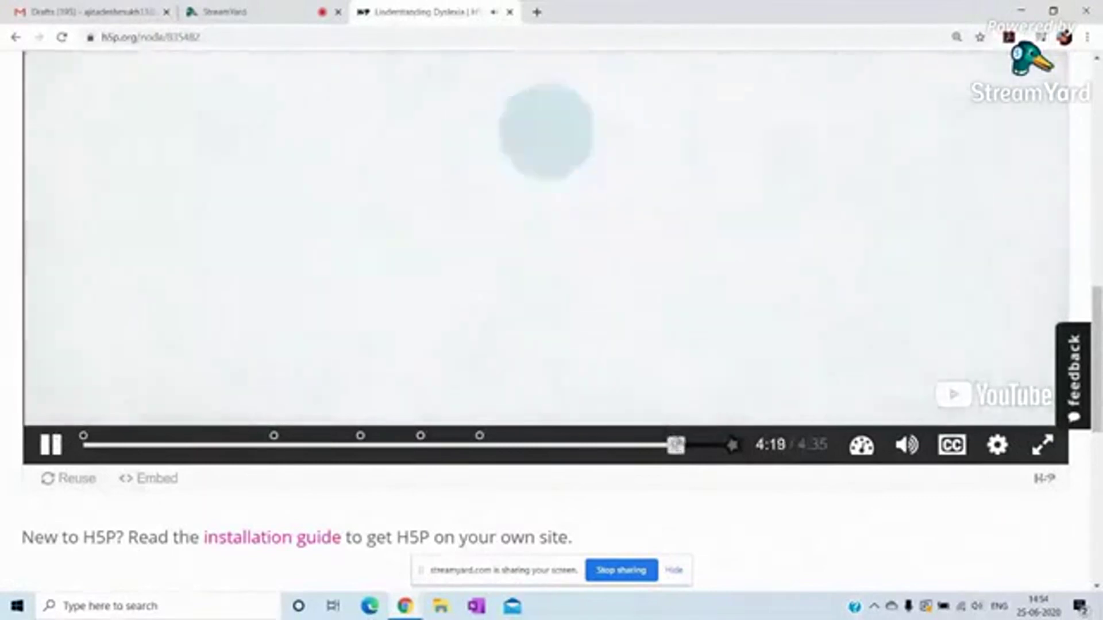
left_click_drag(676, 445, 702, 449)
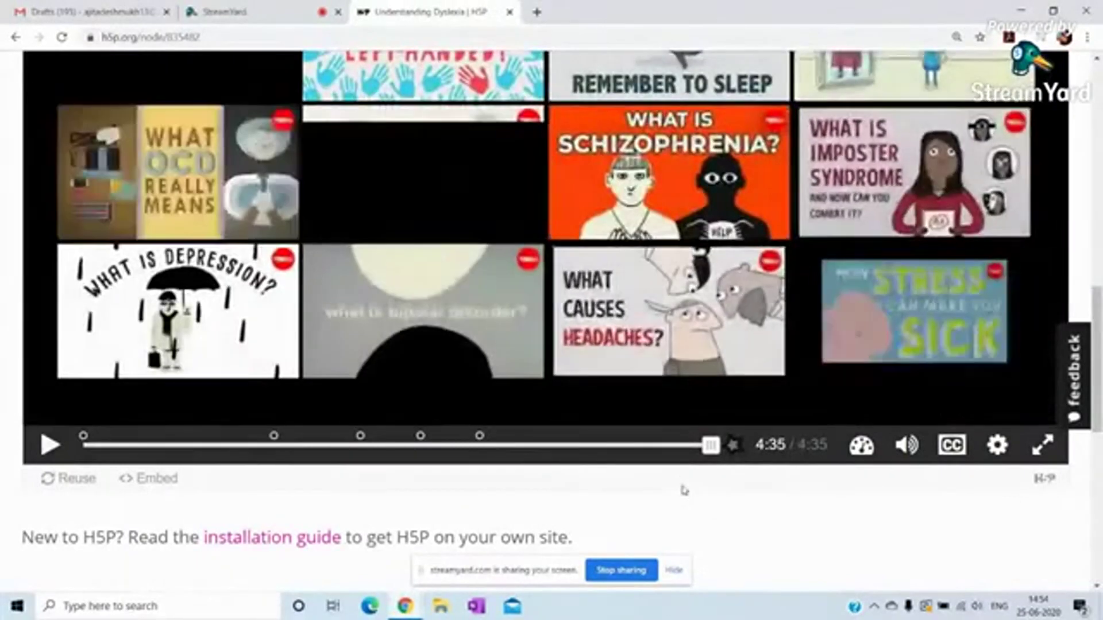
left_click(665, 447)
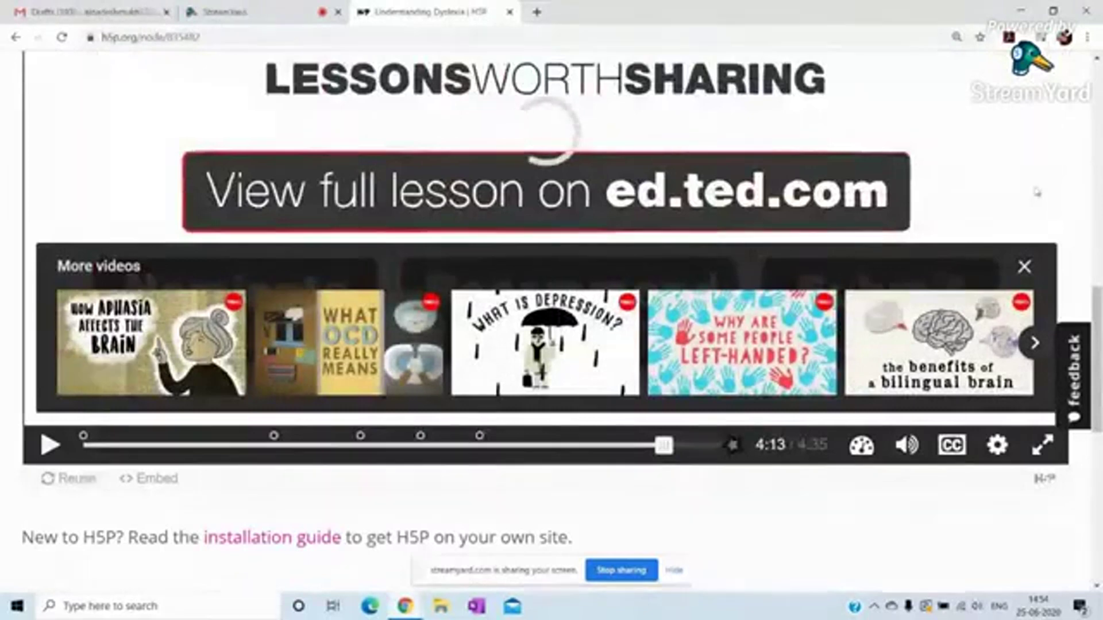
left_click(1025, 268)
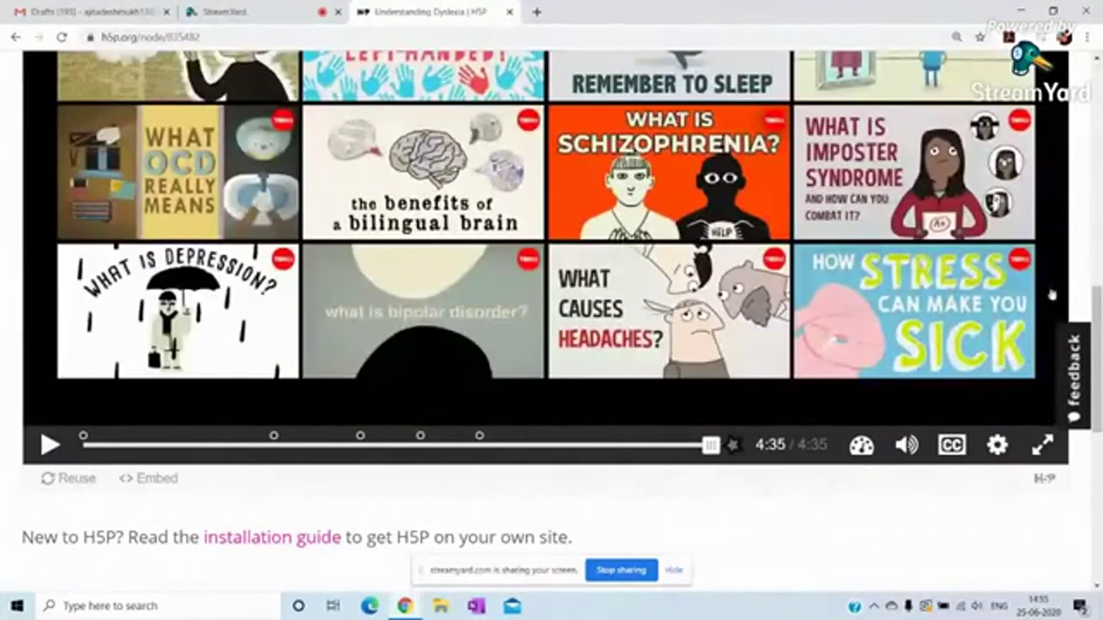
Open the video's end-of-video submission screen and examine the answered questions and score overview
scroll(948, 293, "up", 4)
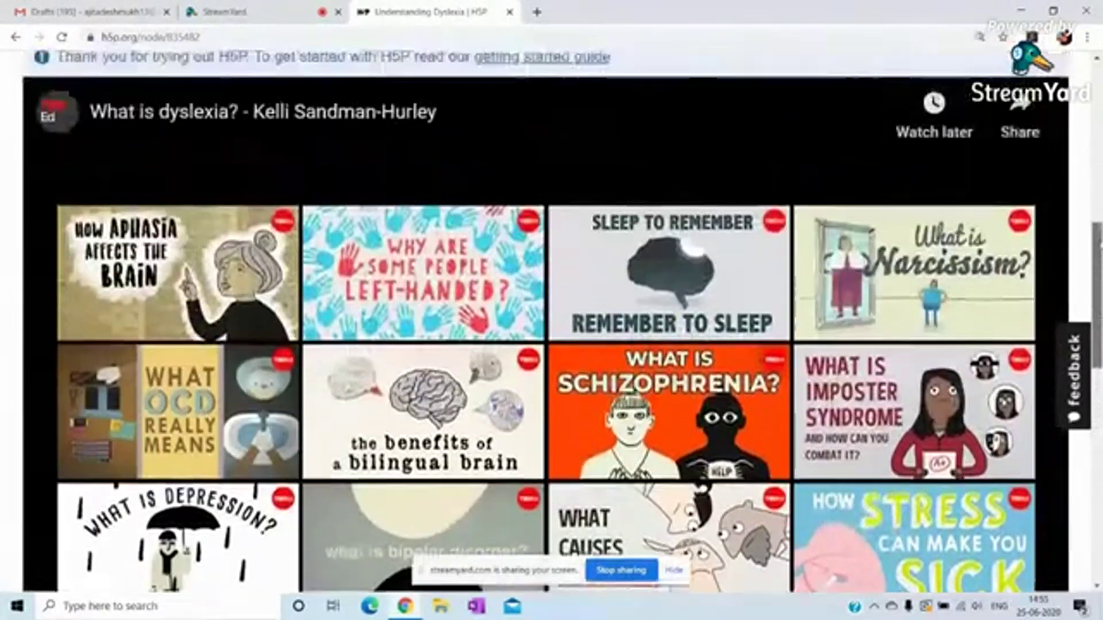
scroll(552, 310, "up", 2)
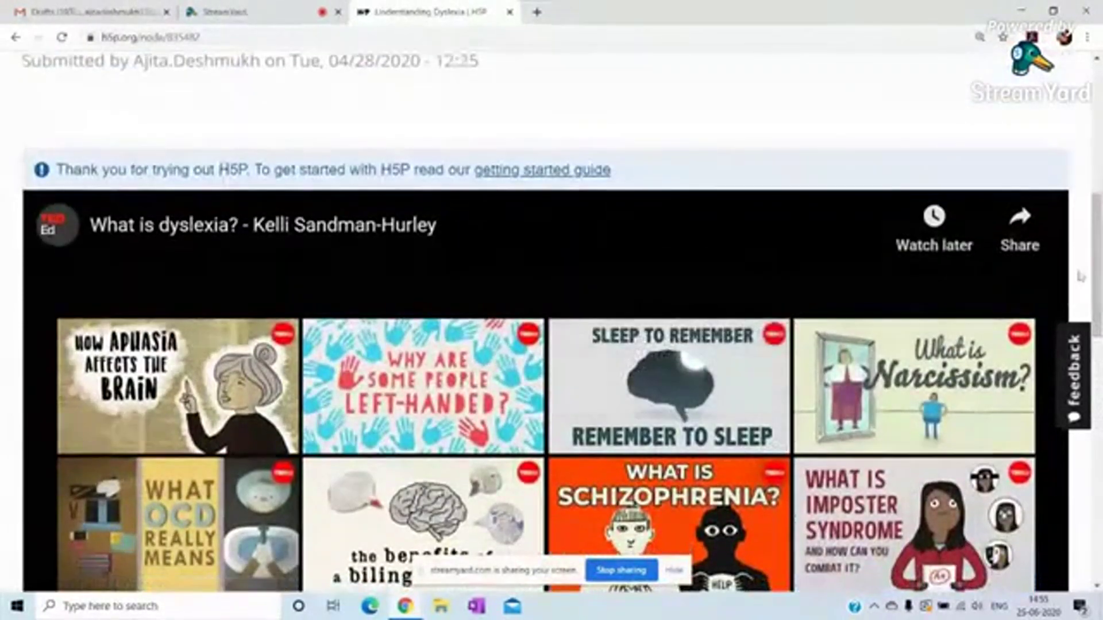
scroll(1097, 305, "down", 2)
scroll(1097, 310, "down", 4)
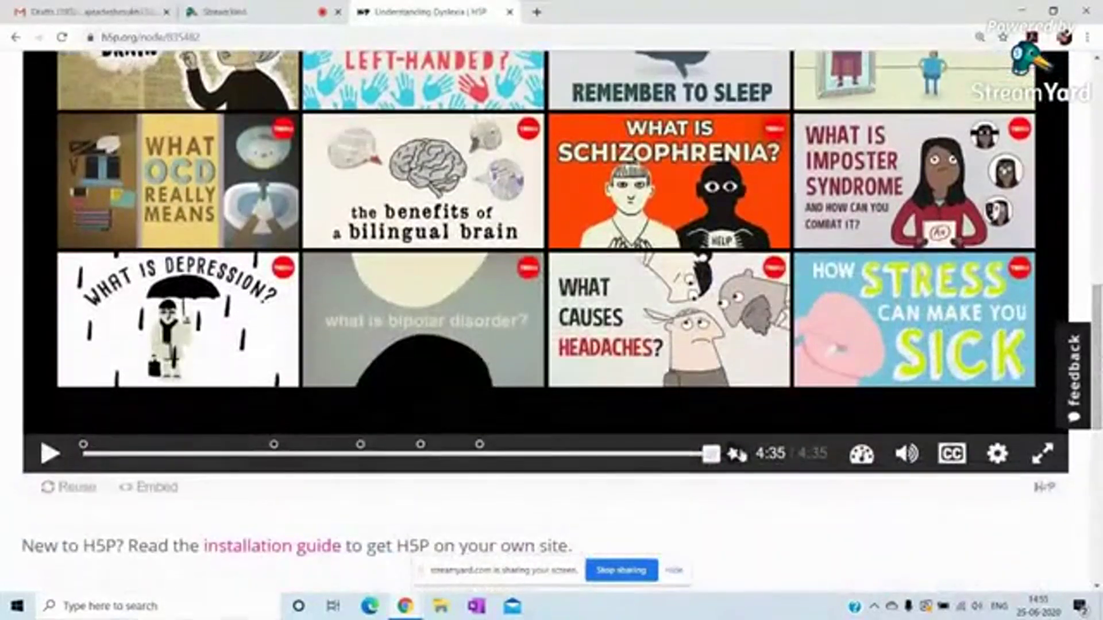
left_click(735, 454)
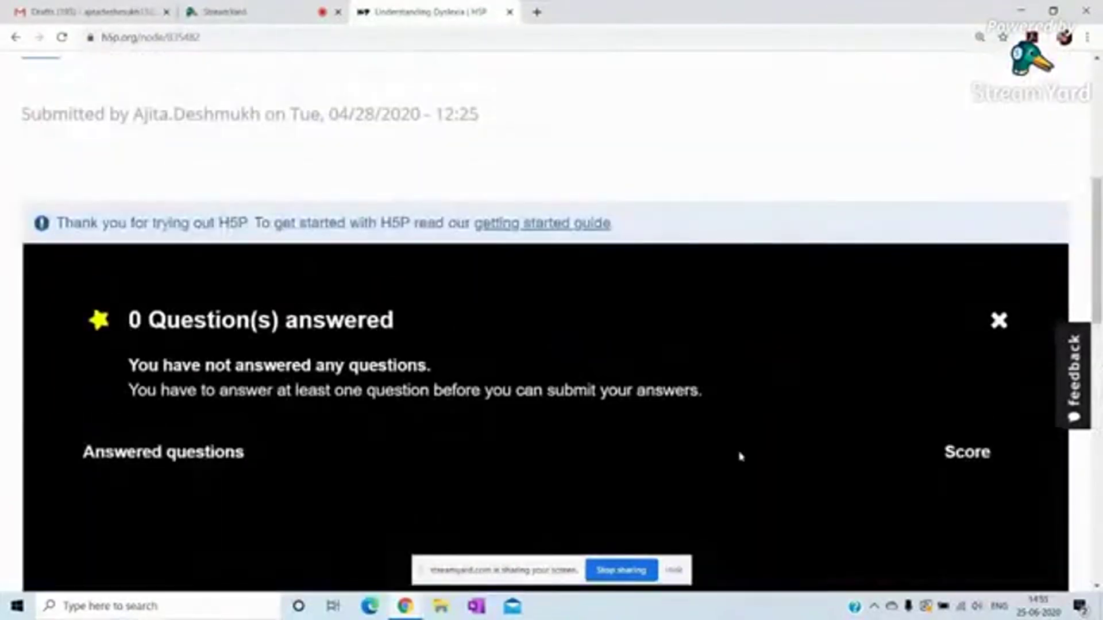
scroll(1097, 258, "down", 2)
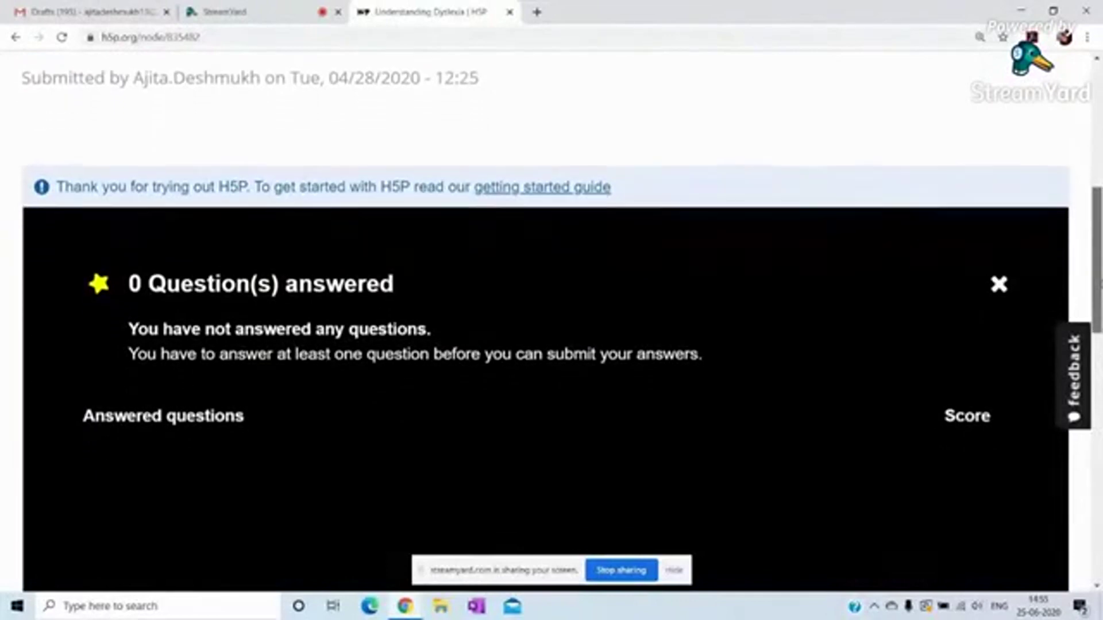
scroll(747, 328, "down", 3)
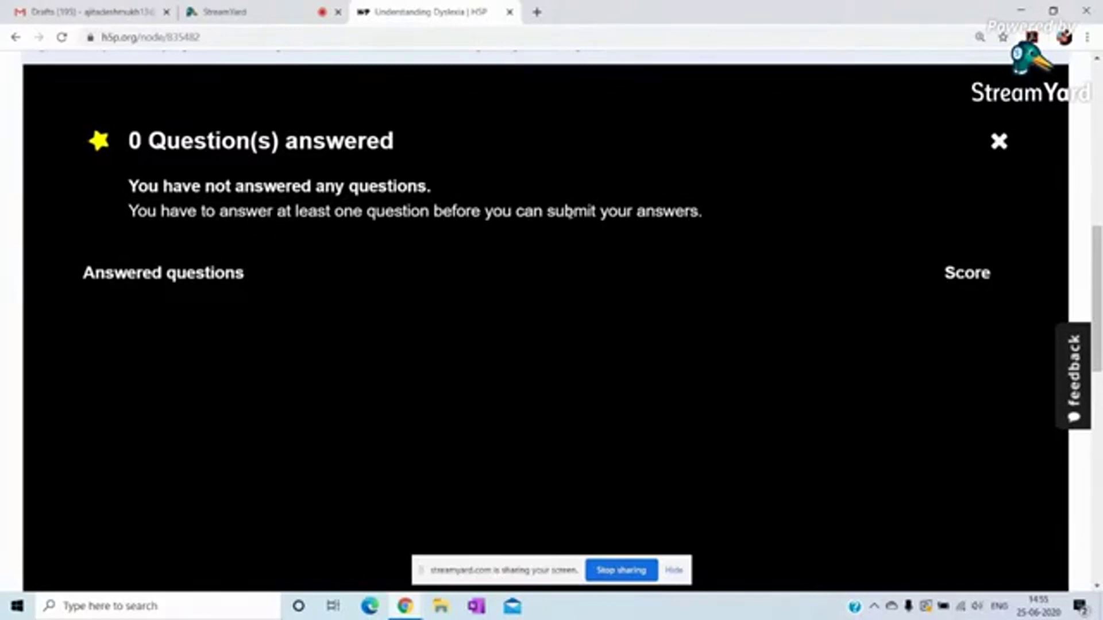
scroll(1083, 227, "down", 3)
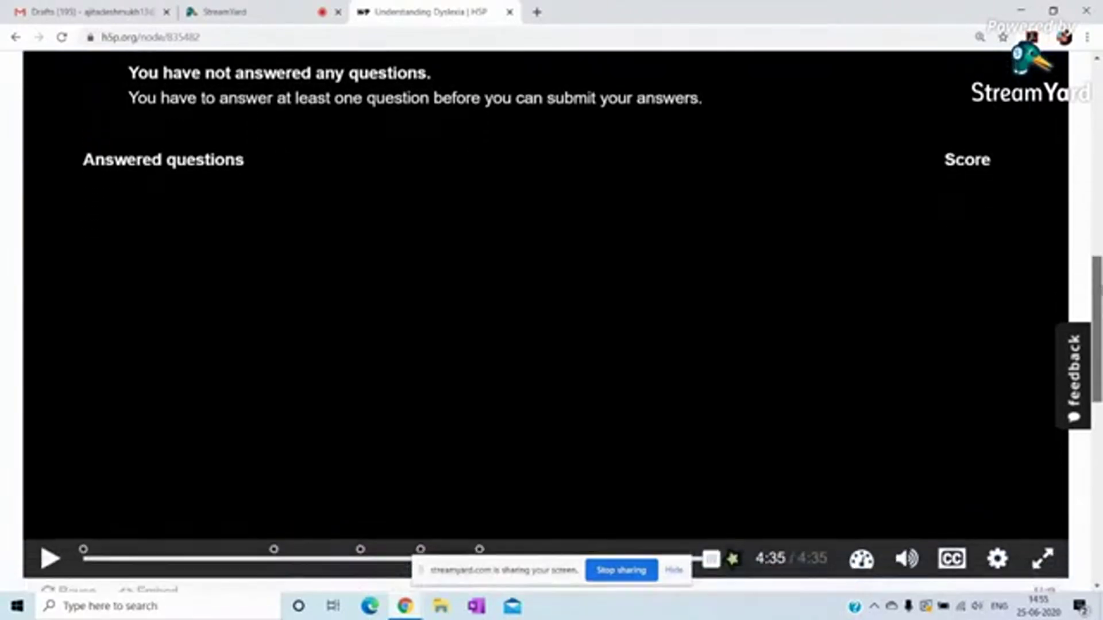
Rewind the video to about 2:49, play it up to the "Personalities" interaction and open that question
scroll(609, 465, "up", 1)
left_click_drag(713, 504, 471, 524)
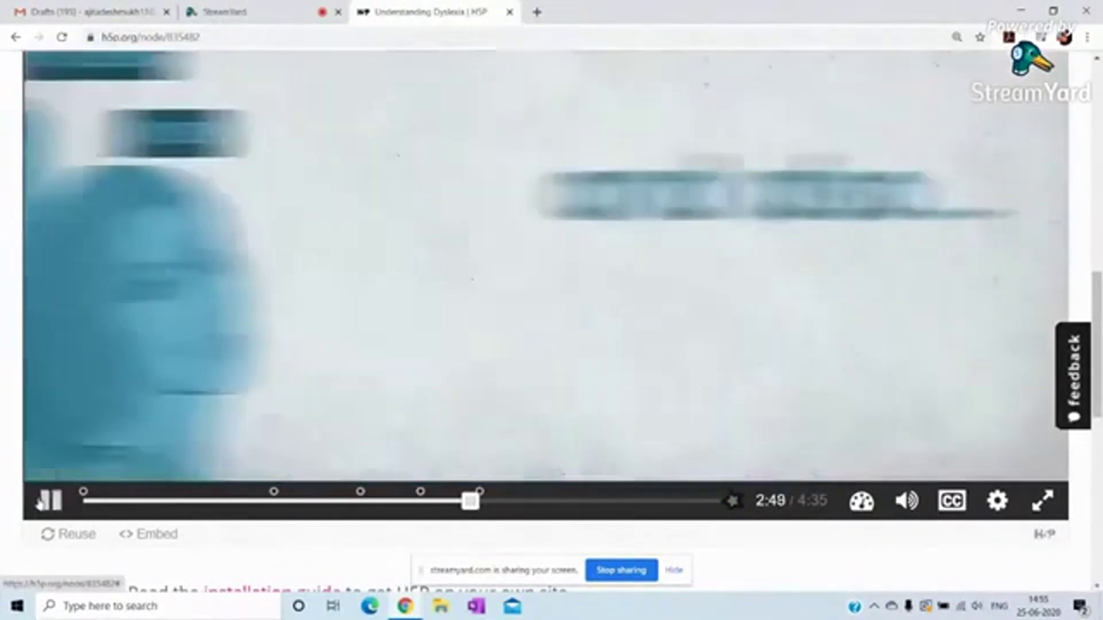
left_click(46, 501)
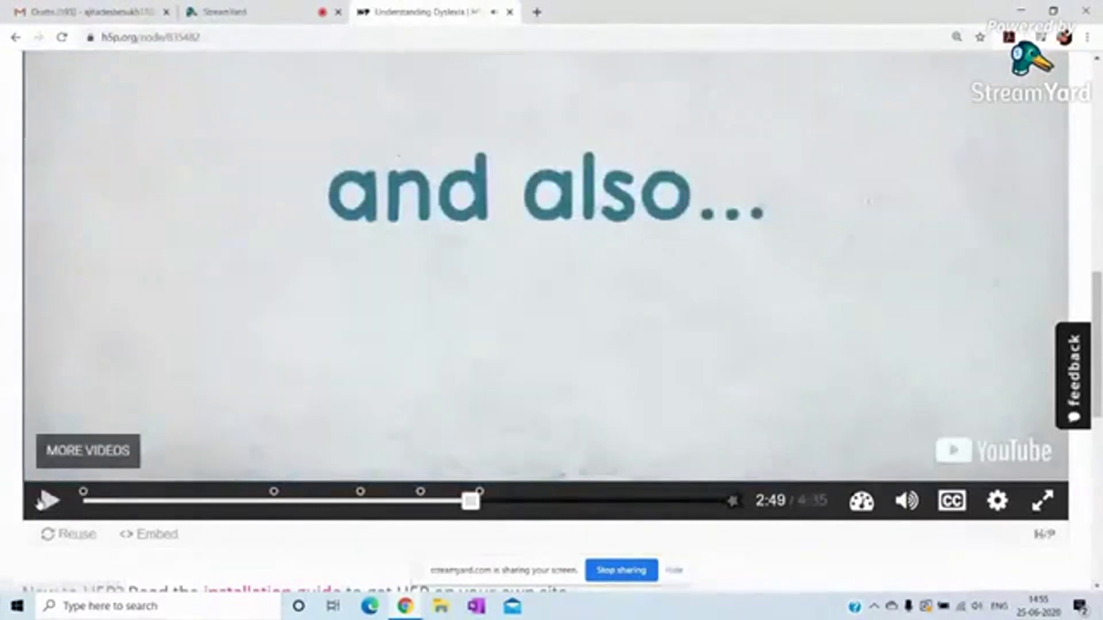
left_click(46, 501)
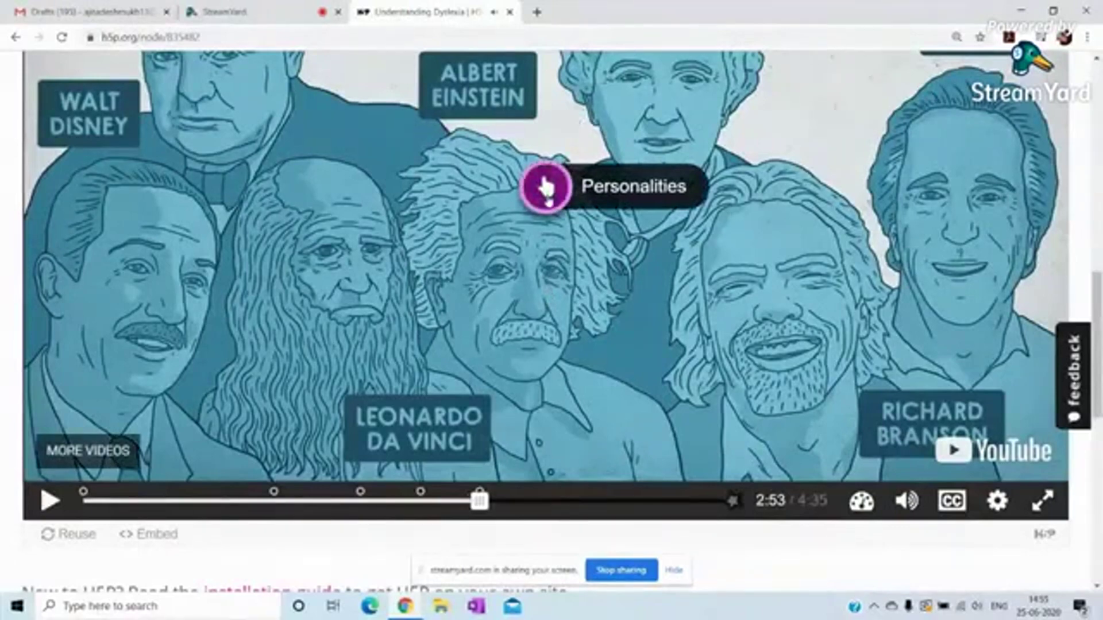
left_click(547, 192)
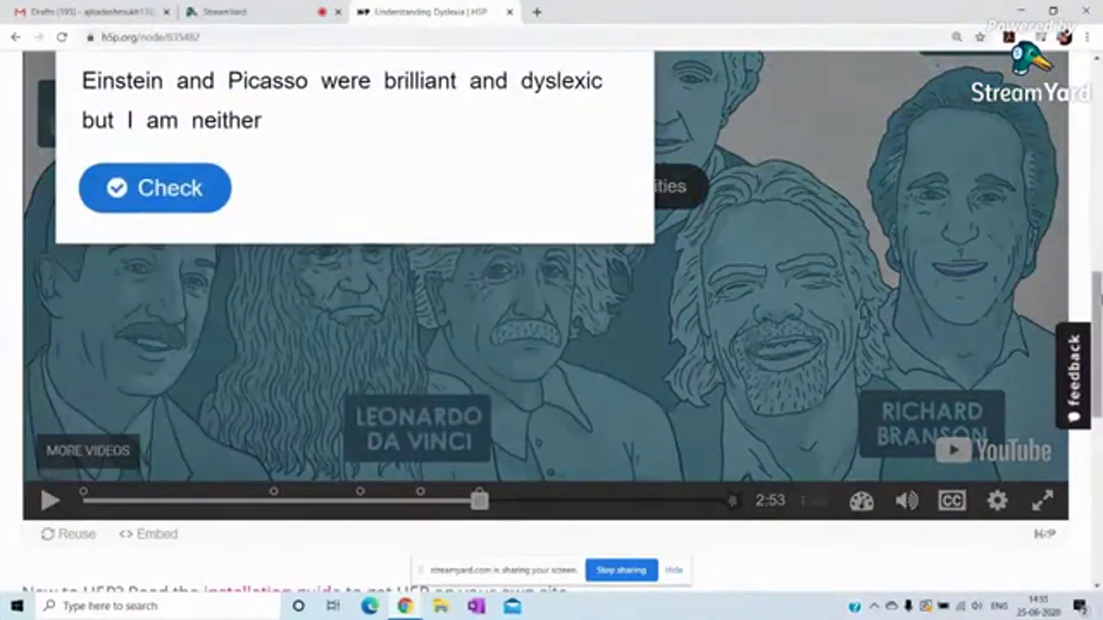
Mark "Einstein" and "Picasso" as the names of the famous personalities and check the answer
scroll(1096, 344, "up", 3)
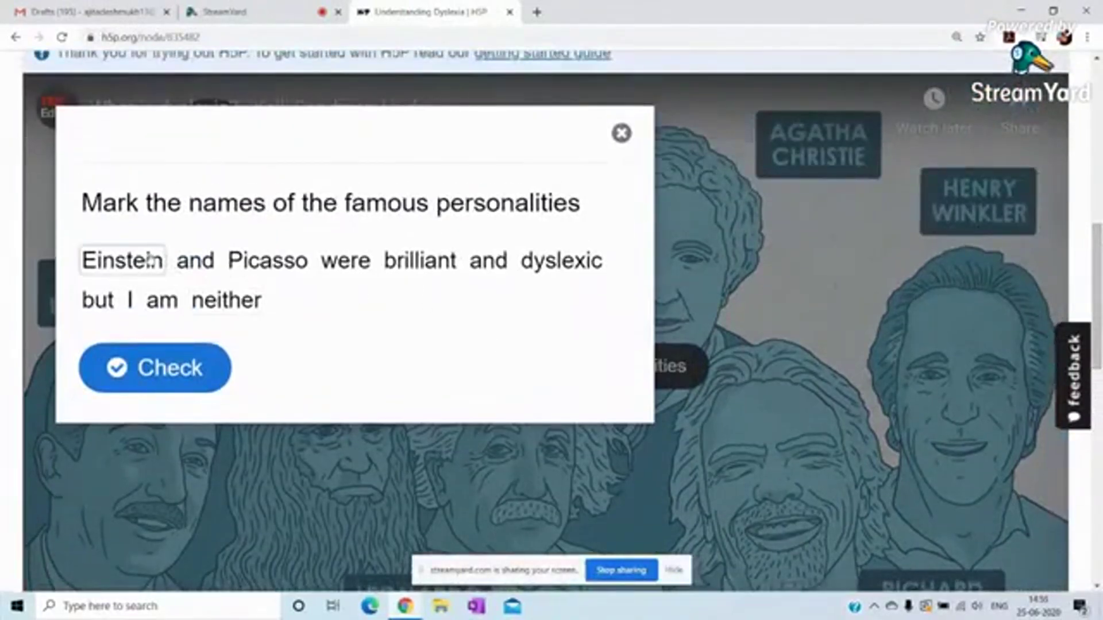
left_click(148, 259)
left_click(271, 261)
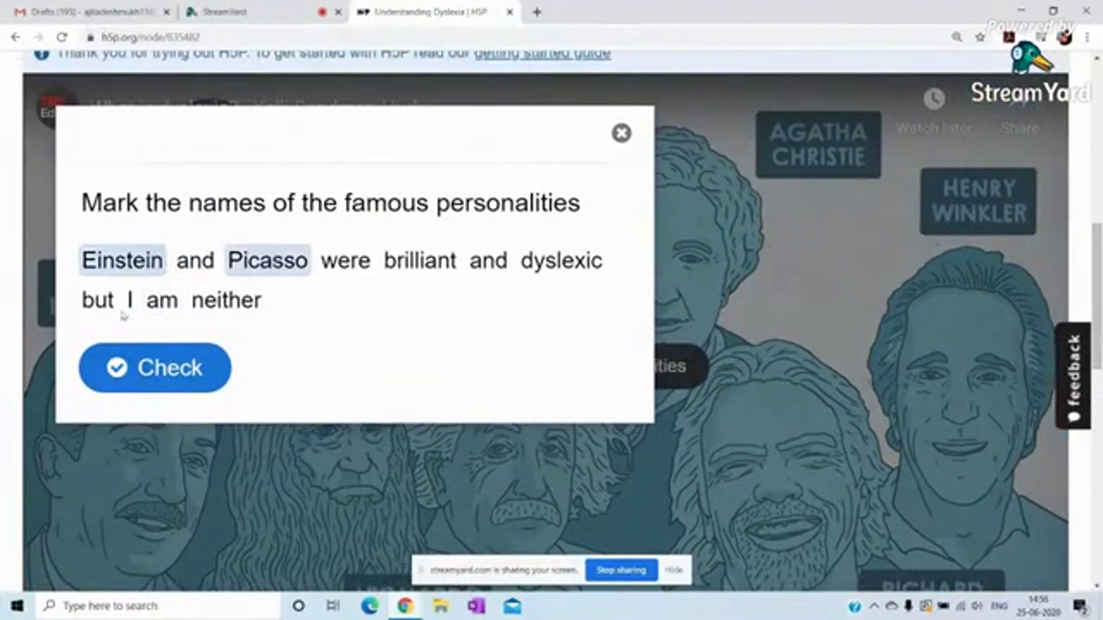
left_click_drag(132, 304, 148, 364)
left_click(148, 366)
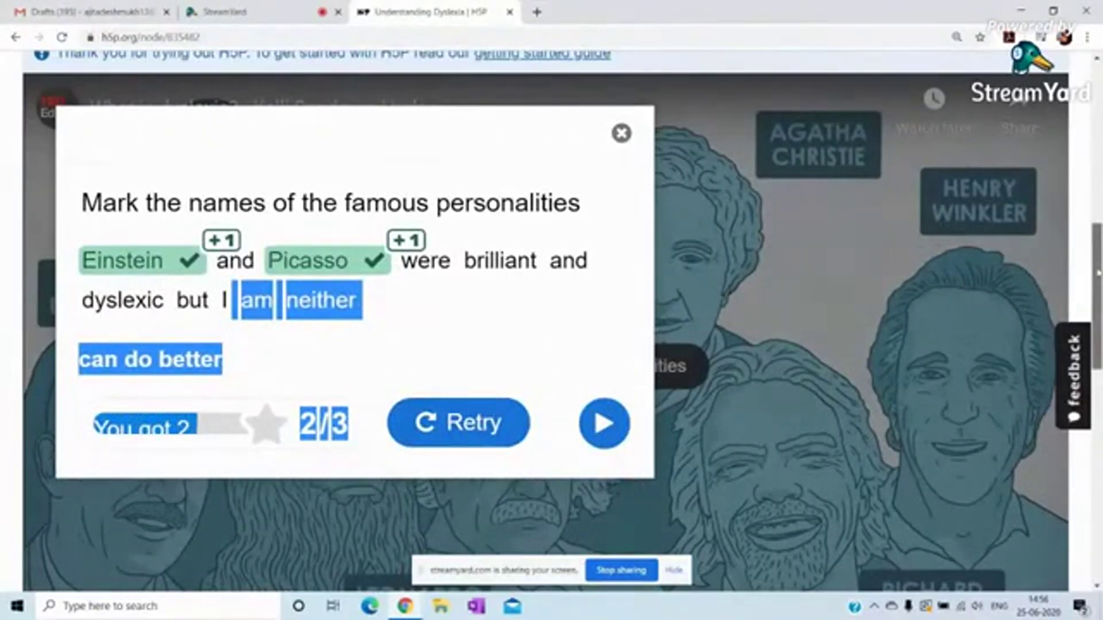
Continue the video past the question and reopen the submission screen to review the score of the answered question
scroll(1097, 273, "down", 2)
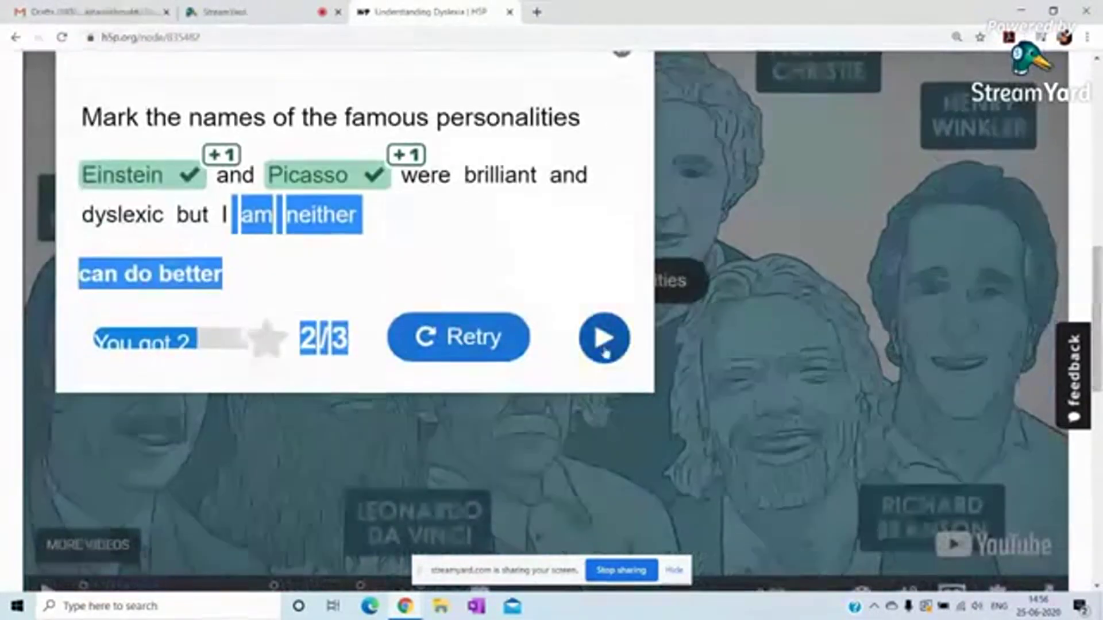
left_click(605, 350)
scroll(551, 287, "down", 3)
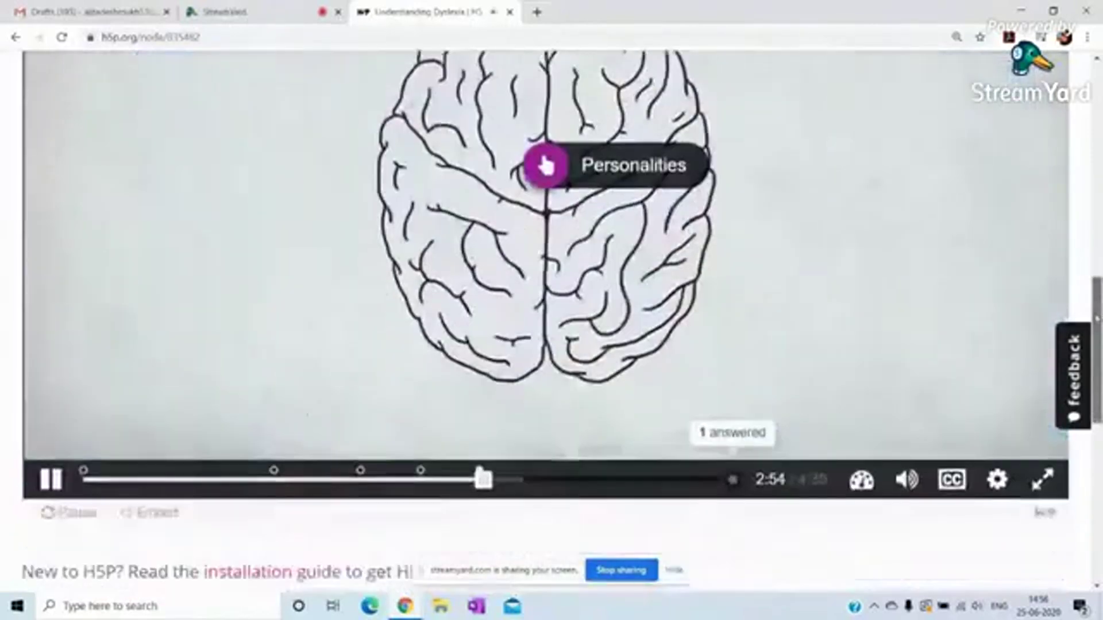
left_click(736, 399)
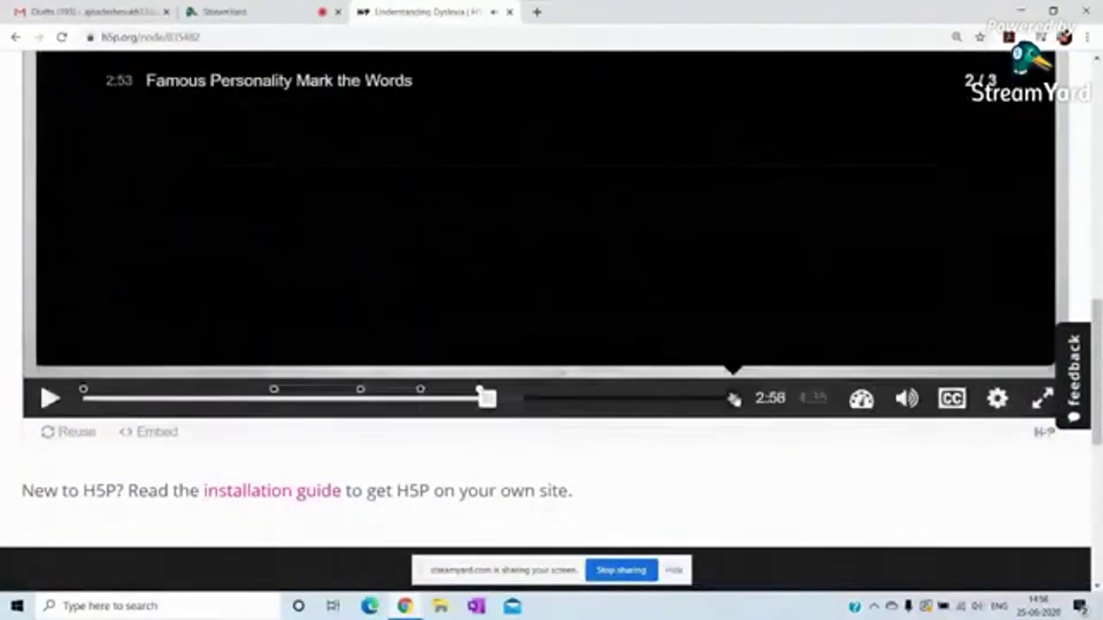